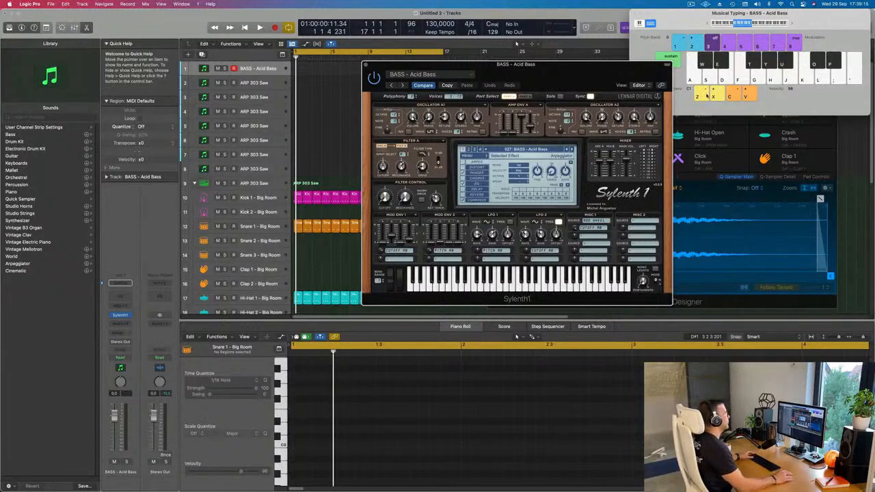
Play back the project and audition the BASS - Acid Bass preset on the first track
{"action": "left_click_drag", "start_coordinate": [551, 73], "coordinate": [569, 71]}
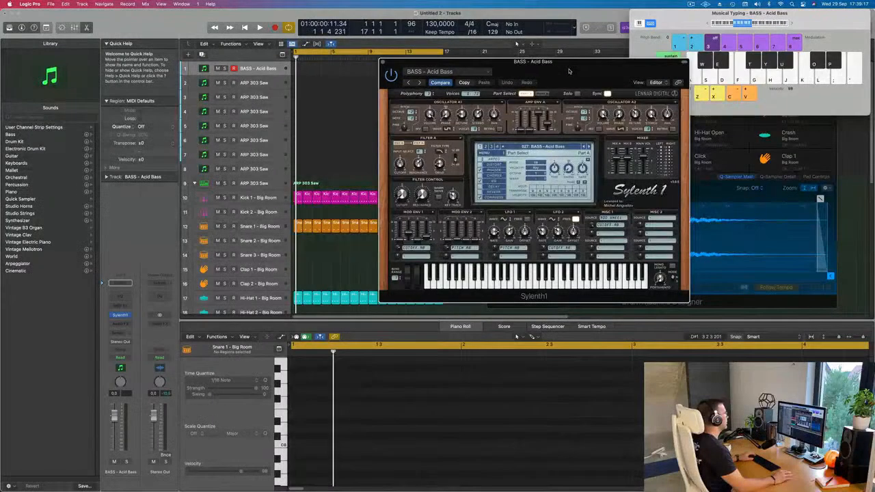
{"action": "key", "text": "space"}
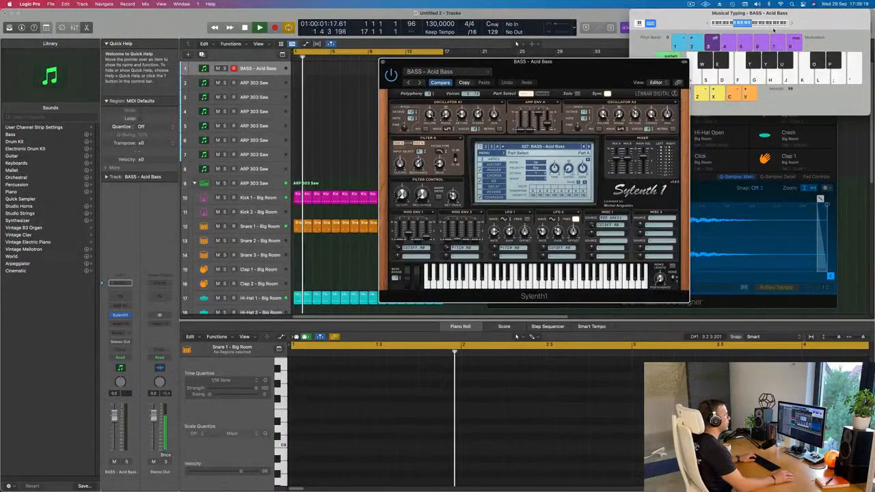
{"action": "left_click", "coordinate": [263, 70]}
{"action": "key", "text": "g"}
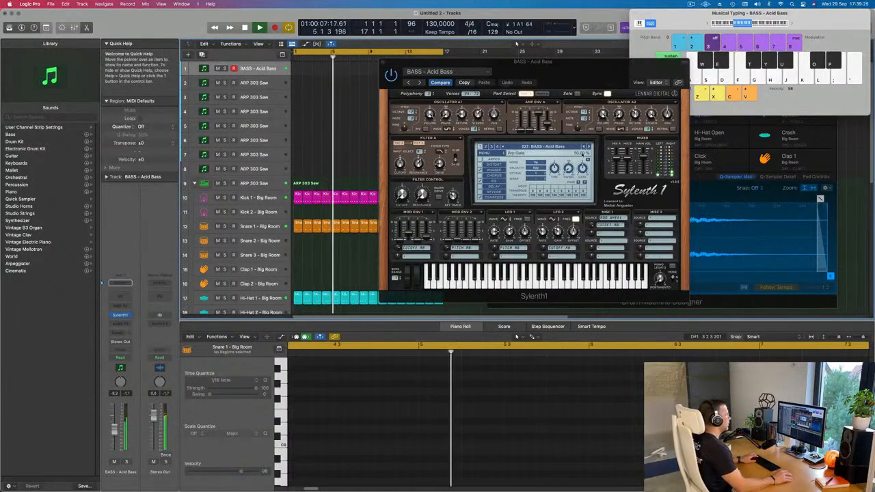
Load the BASS - Atlantis preset in Sylenth1 and audition it with repeated notes in octave C2
{"action": "left_click", "coordinate": [586, 146]}
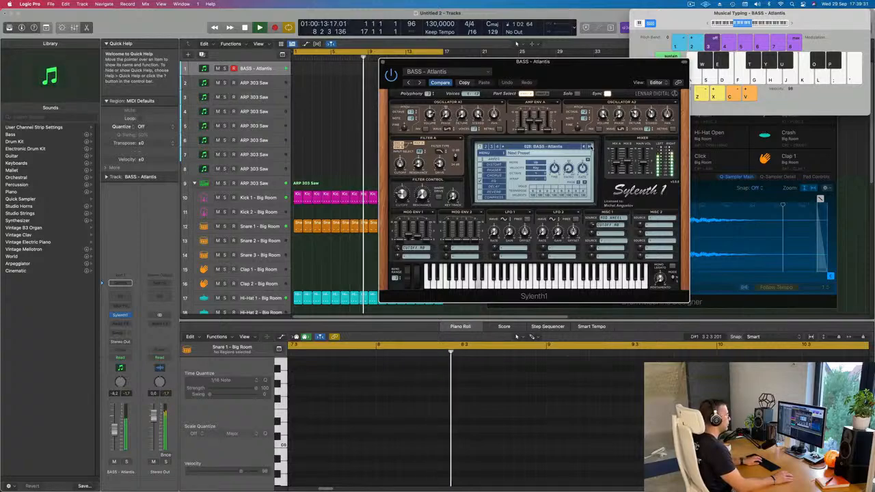
{"action": "left_click", "coordinate": [791, 26]}
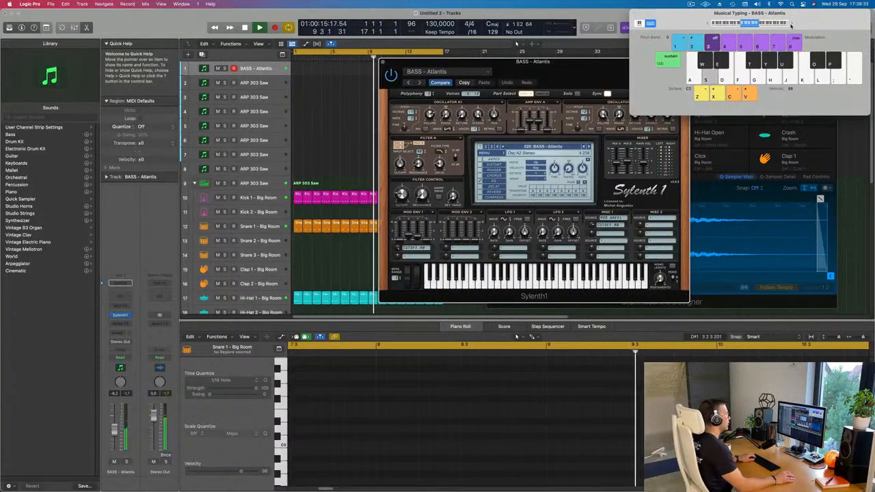
{"action": "left_click_drag", "start_coordinate": [592, 69], "coordinate": [518, 107]}
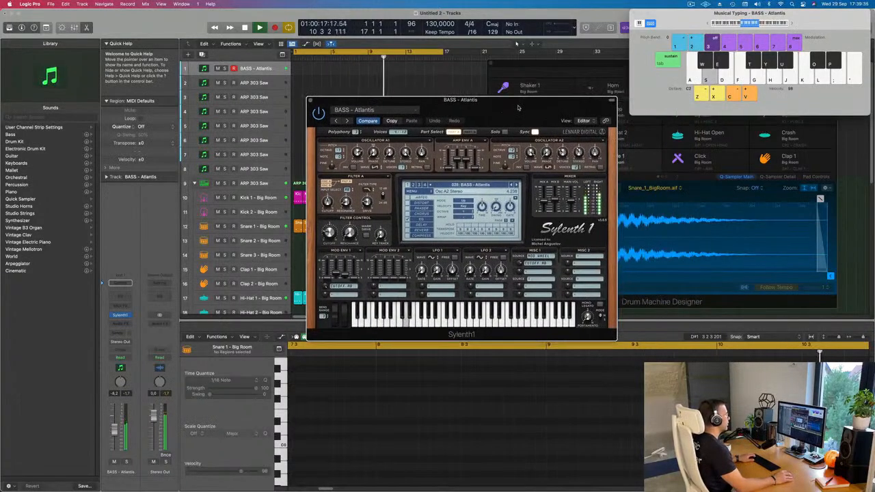
{"action": "key", "text": "d"}
{"action": "key", "text": "f"}
{"action": "key", "text": "f"}
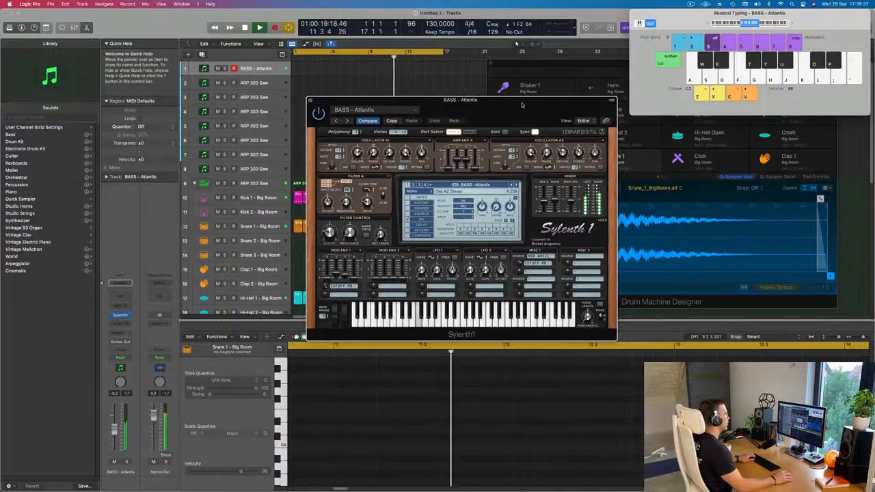
{"action": "key", "text": "d"}
{"action": "key", "text": "d"}
{"action": "key", "text": "d"}
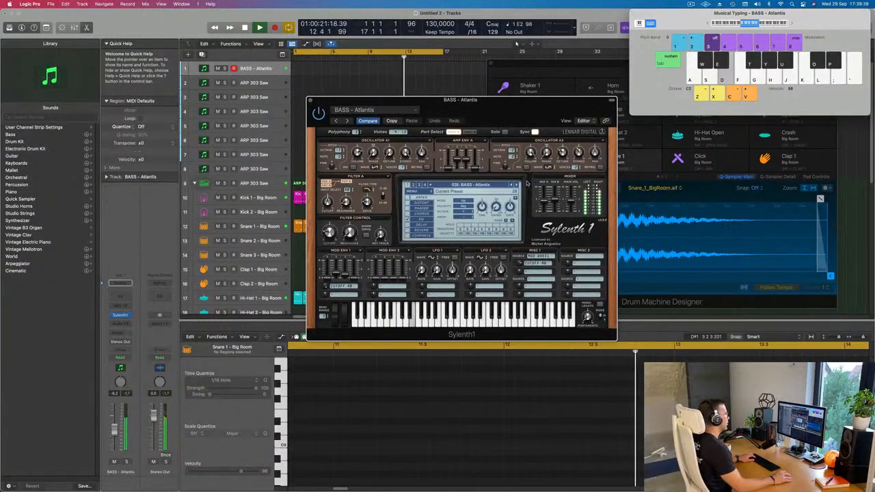
Step through the following Sylenth1 bass presets while playing E2 over the beat until BASS - D-Bass is loaded
{"action": "left_click", "coordinate": [517, 185]}
{"action": "key", "text": "d"}
{"action": "left_click", "coordinate": [517, 184]}
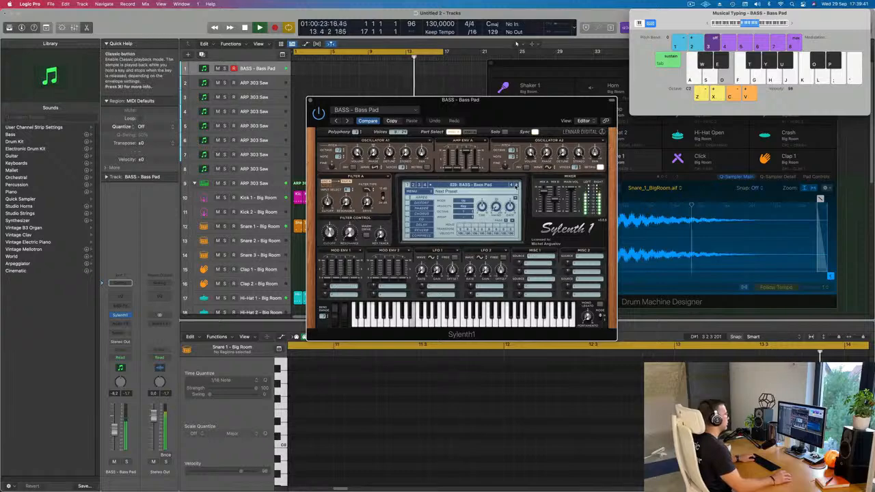
{"action": "key", "text": "d"}
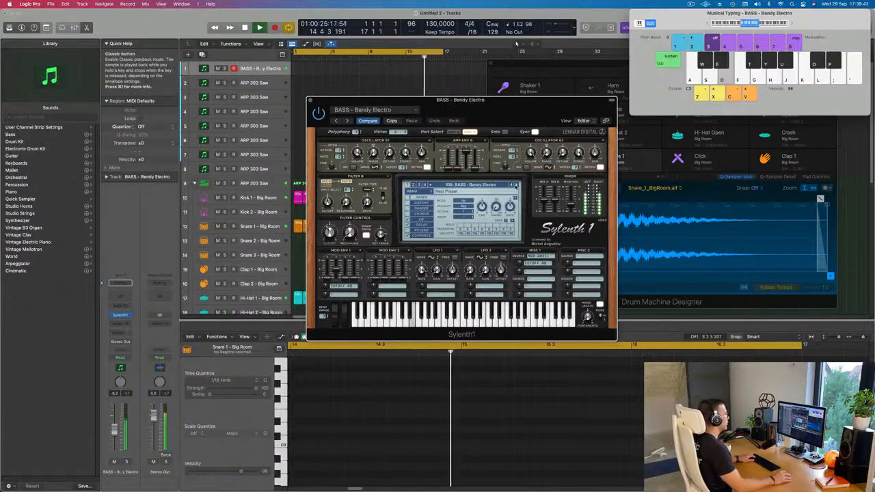
{"action": "left_click", "coordinate": [516, 185]}
{"action": "left_click", "coordinate": [516, 185]}
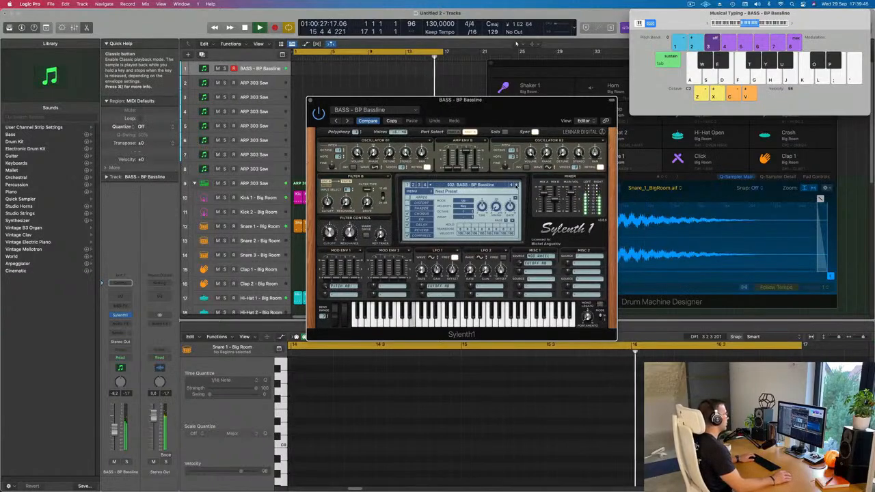
{"action": "left_click", "coordinate": [517, 185]}
{"action": "key", "text": "d"}
{"action": "left_click", "coordinate": [516, 184]}
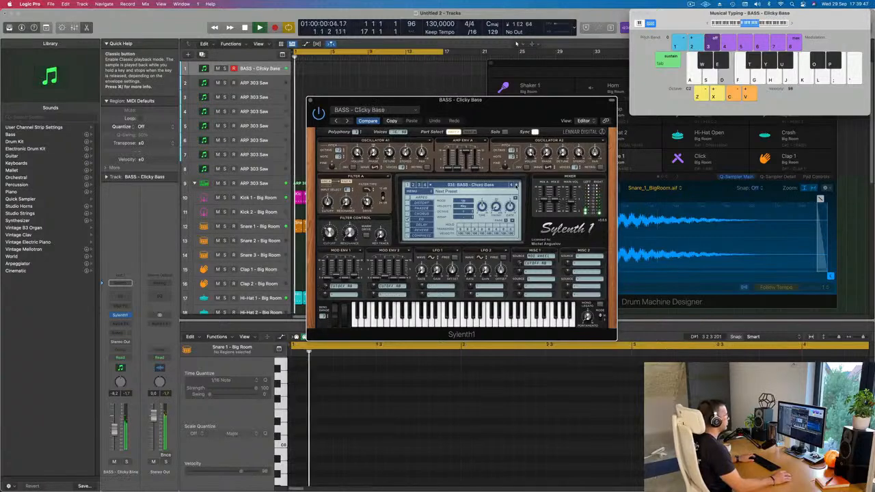
{"action": "left_click", "coordinate": [517, 185]}
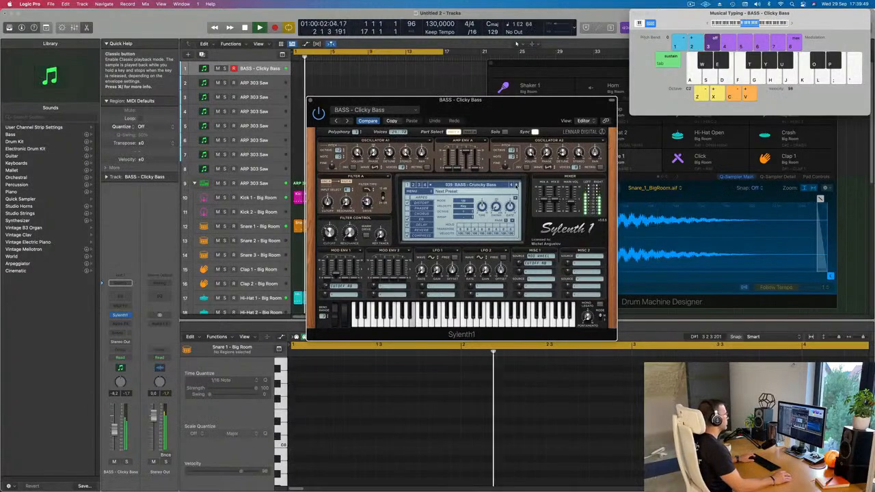
{"action": "left_click", "coordinate": [516, 185]}
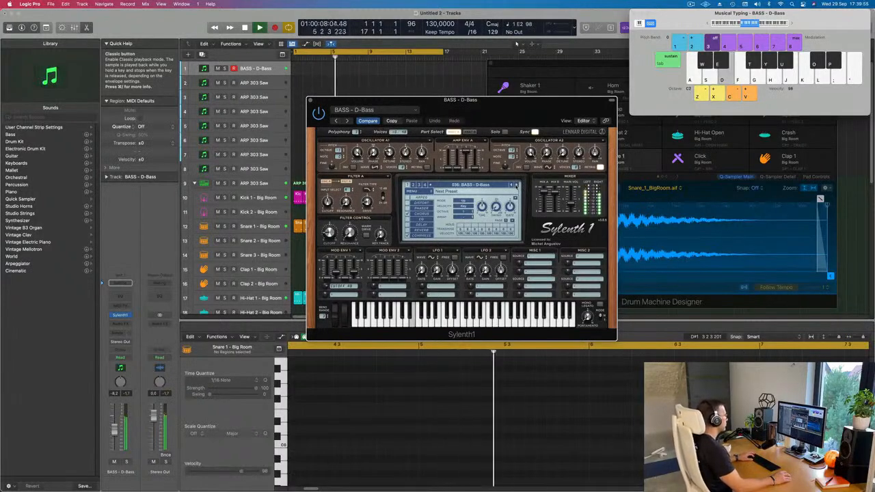
Record a rhythmic bass line about four bars long on the BASS - D-Bass track, repeating the note E2
{"action": "key", "text": "r"}
{"action": "key", "text": "d"}
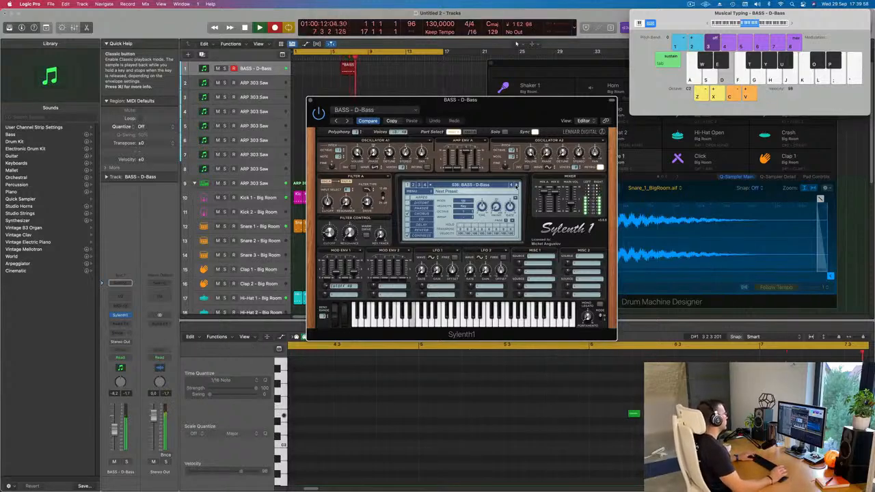
{"action": "key", "text": "d"}
{"action": "key", "text": "d"}
{"action": "key", "text": "d"}
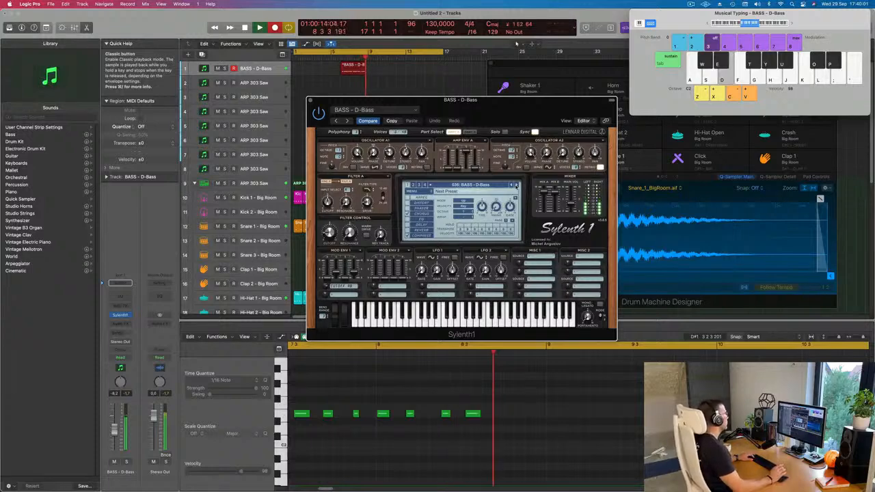
{"action": "key", "text": "space"}
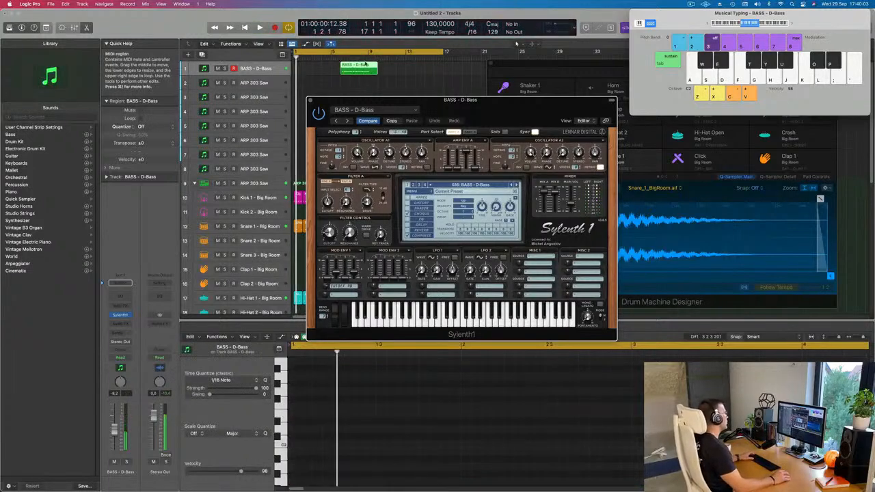
Move the recorded bass region to bar 1 and quantize all its notes to 1/16 Note
{"action": "left_click", "coordinate": [318, 65]}
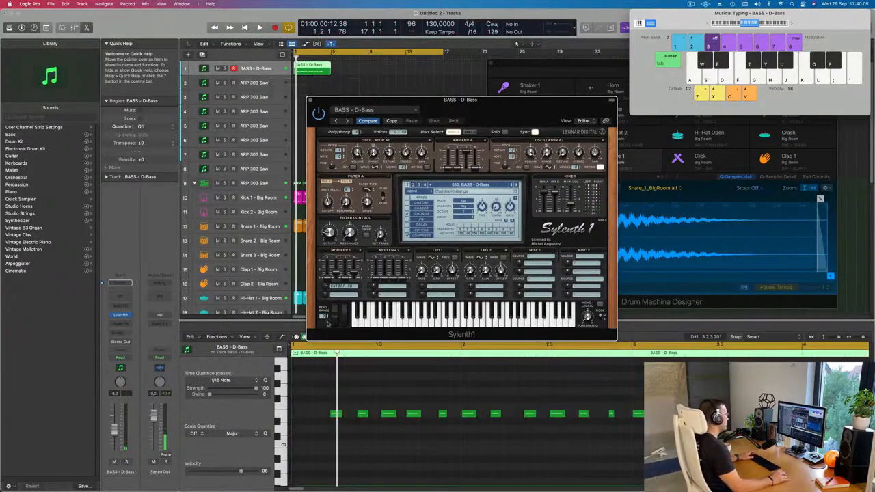
{"action": "key", "text": "space"}
{"action": "key", "text": "space"}
{"action": "left_click", "coordinate": [444, 394]}
{"action": "key", "text": "super+a"}
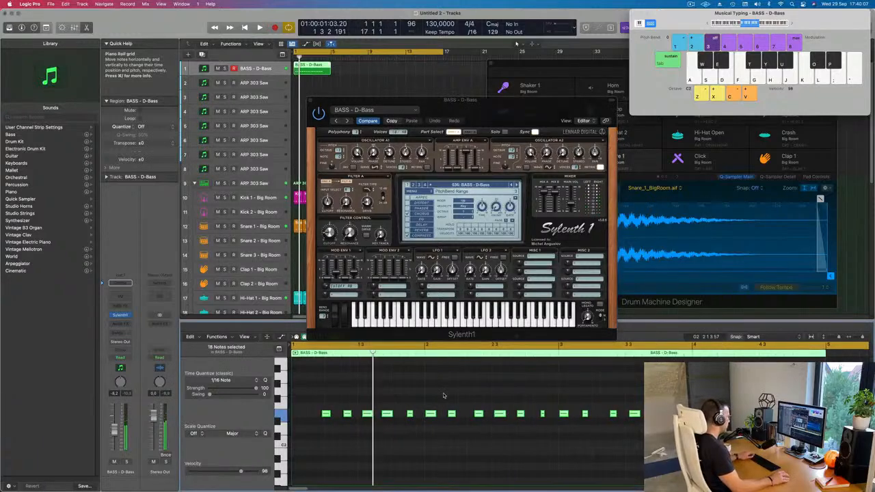
{"action": "key", "text": "q"}
{"action": "key", "text": "space"}
{"action": "scroll", "coordinate": [401, 385], "scroll_direction": "left", "scroll_amount": 3}
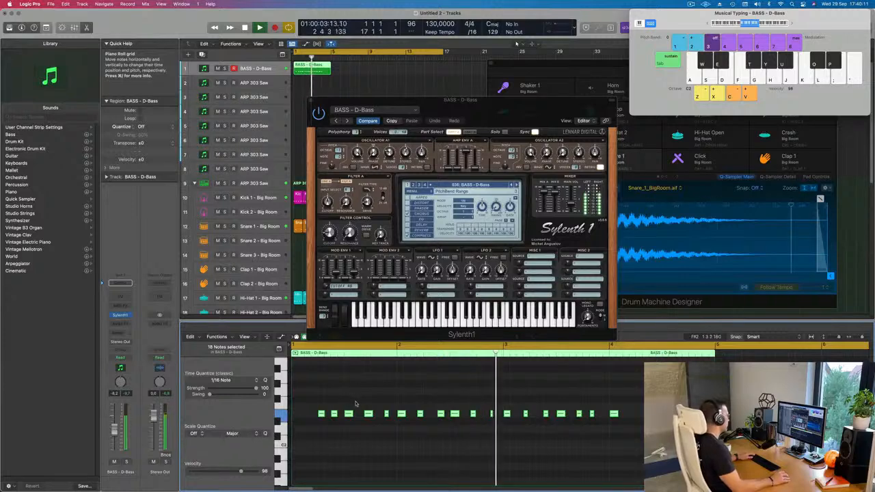
{"action": "key", "text": "space"}
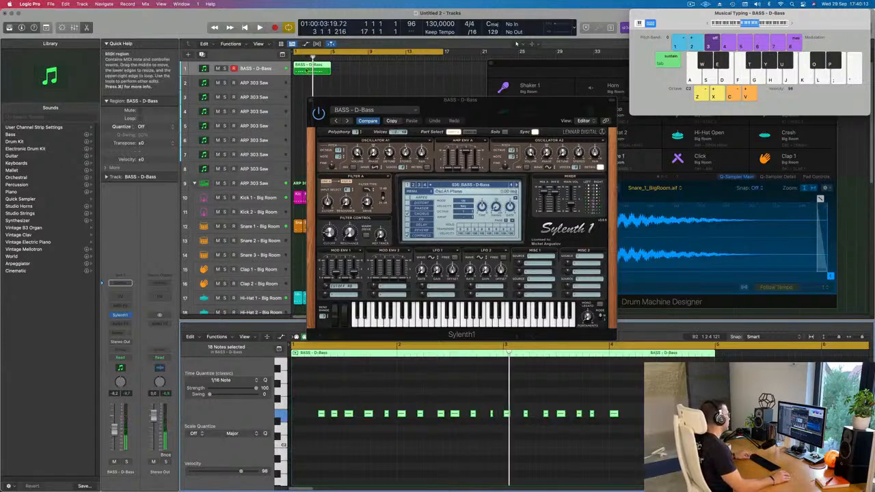
Cut off the first bar of the bass region and move the remaining part to bar 1
{"action": "scroll", "coordinate": [307, 70], "scroll_direction": "right", "scroll_amount": 3}
{"action": "key", "text": "super+Right"}
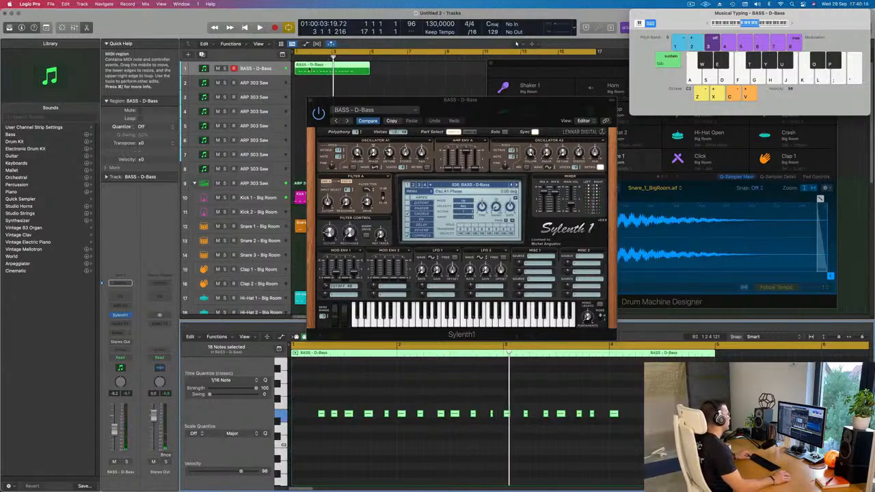
{"action": "double_click", "coordinate": [313, 67], "text": "super"}
{"action": "left_click", "coordinate": [305, 68]}
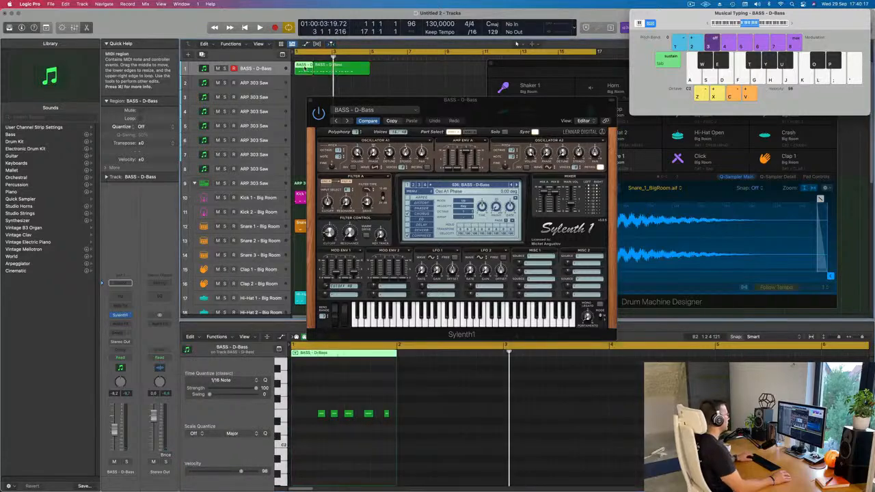
{"action": "key", "text": "BackSpace"}
{"action": "left_click_drag", "start_coordinate": [325, 68], "coordinate": [306, 68]}
{"action": "key", "text": "space"}
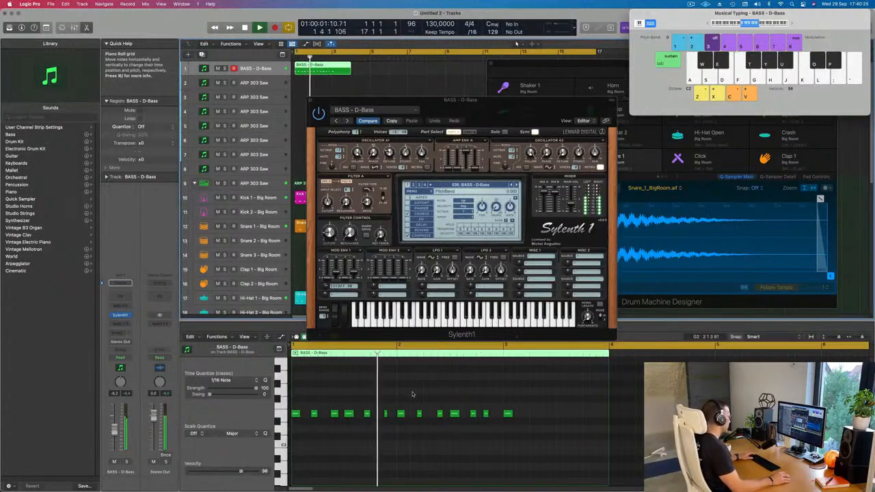
{"action": "key", "text": "space"}
Delete the bass notes from bar 2 onward and trim the region to end at bar 3
{"action": "left_click_drag", "start_coordinate": [404, 404], "coordinate": [553, 423]}
{"action": "key", "text": "BackSpace"}
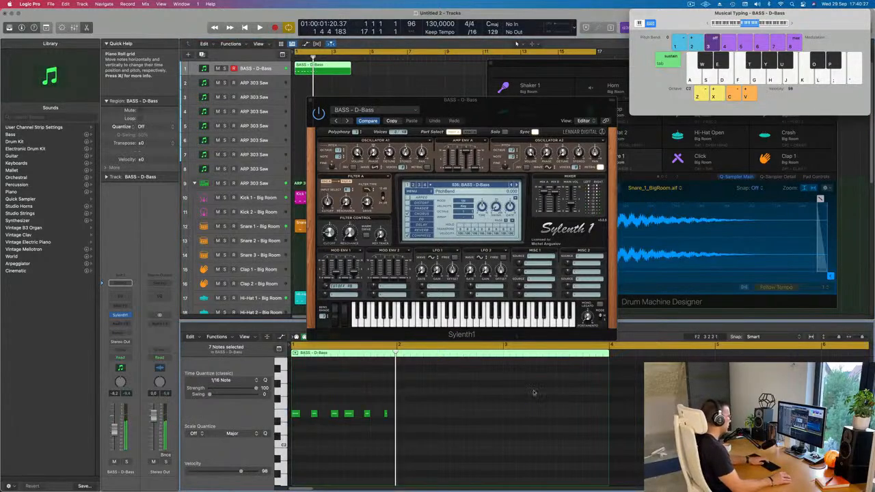
{"action": "double_click", "coordinate": [332, 68]}
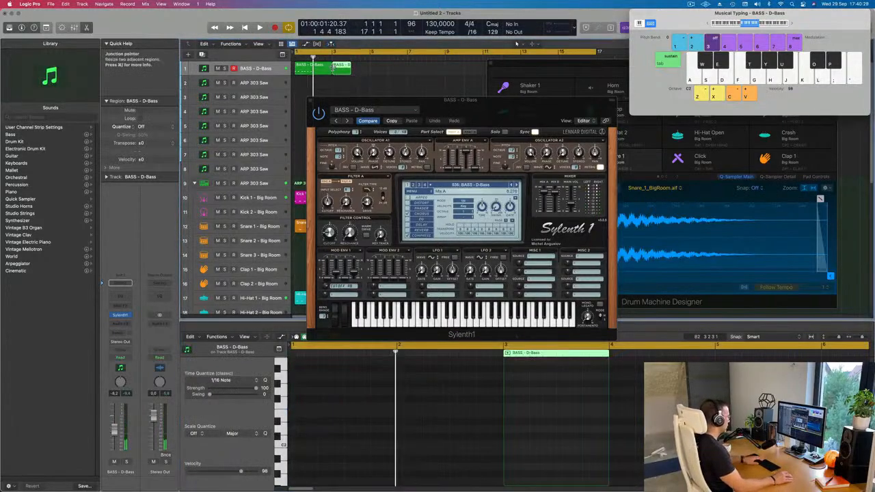
{"action": "key", "text": "BackSpace"}
{"action": "left_click", "coordinate": [314, 73]}
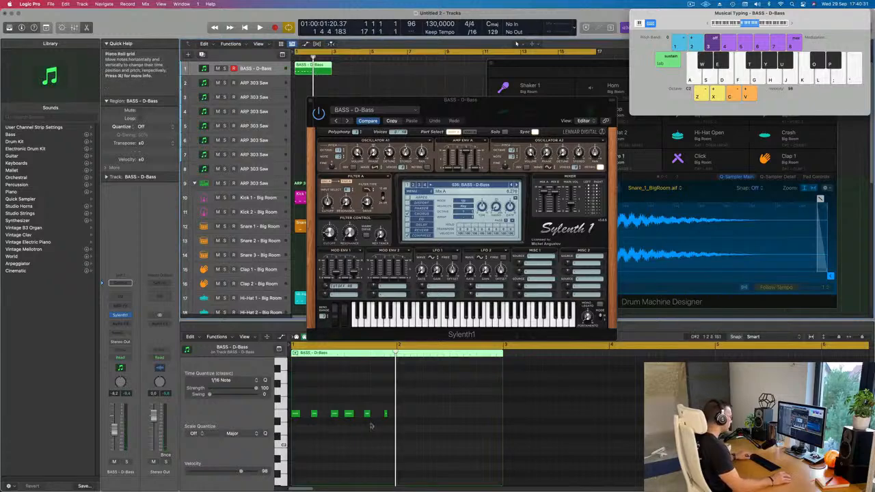
Copy the six bass notes of bar 1 into bar 2 and play back the two-bar pattern
{"action": "mouse_move", "coordinate": [412, 409]}
{"action": "left_mouse_down"}
{"action": "mouse_move", "coordinate": [293, 423]}
{"action": "mouse_move", "coordinate": [401, 415]}
{"action": "left_mouse_up"}
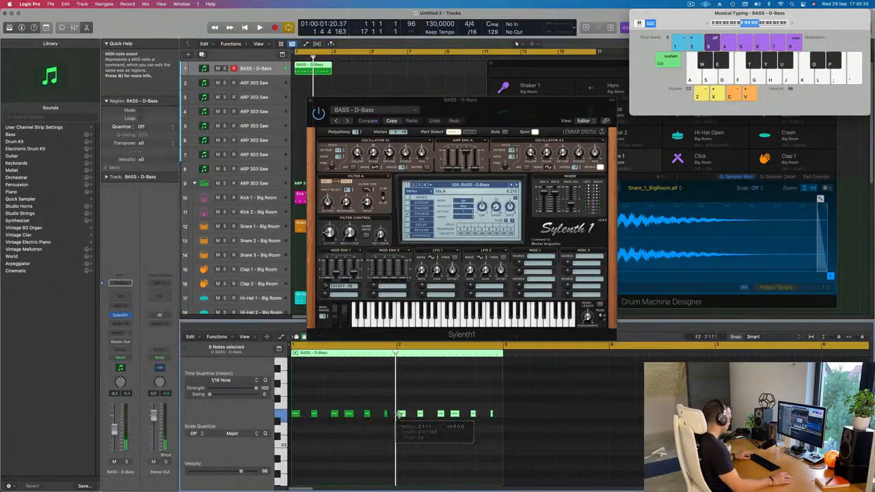
{"action": "scroll", "coordinate": [412, 403], "scroll_direction": "up", "scroll_amount": 3}
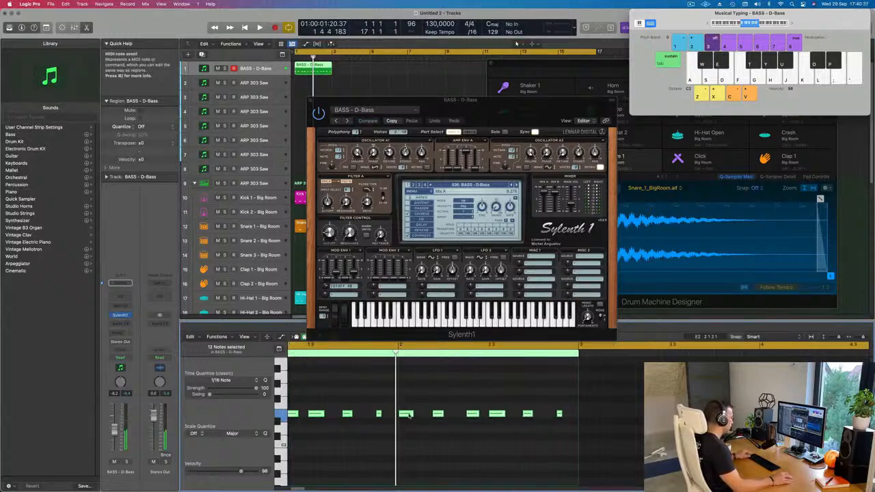
{"action": "key", "text": "space"}
{"action": "scroll", "coordinate": [326, 388], "scroll_direction": "down", "scroll_amount": 5}
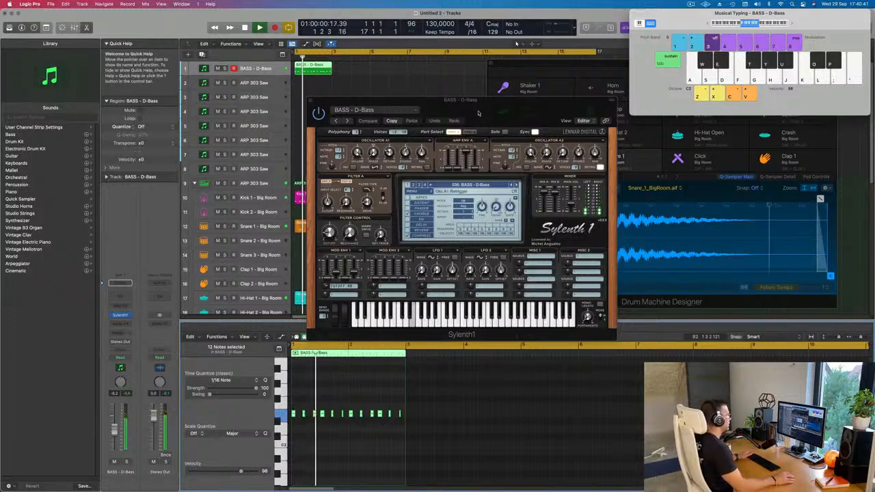
{"action": "left_click_drag", "start_coordinate": [481, 105], "coordinate": [535, 106]}
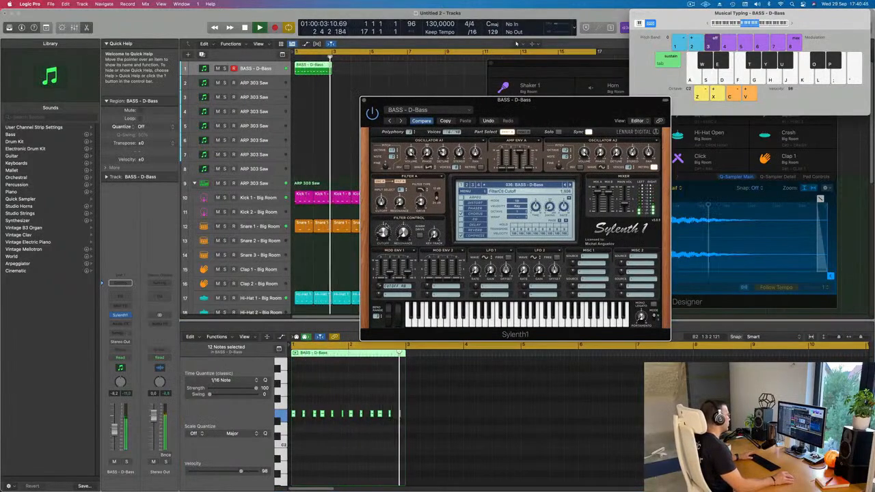
Repeat the two-bar BASS - D-Bass region until the bass line reaches bar 17, moving the plug-in windows aside
{"action": "left_click_drag", "start_coordinate": [358, 73], "coordinate": [287, 75]}
{"action": "key", "text": "super+r"}
{"action": "key", "text": "super+r"}
{"action": "key", "text": "super+r"}
{"action": "key", "text": "super+r"}
{"action": "key", "text": "super+r"}
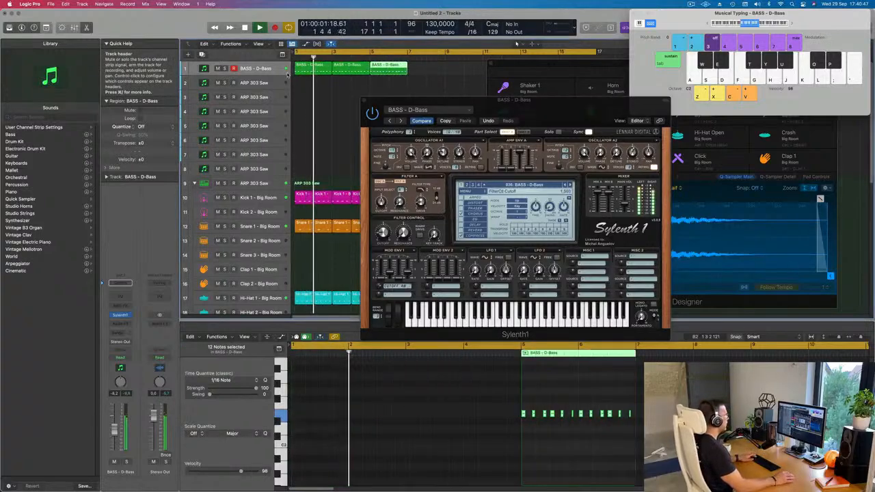
{"action": "left_click_drag", "start_coordinate": [547, 65], "coordinate": [802, 136]}
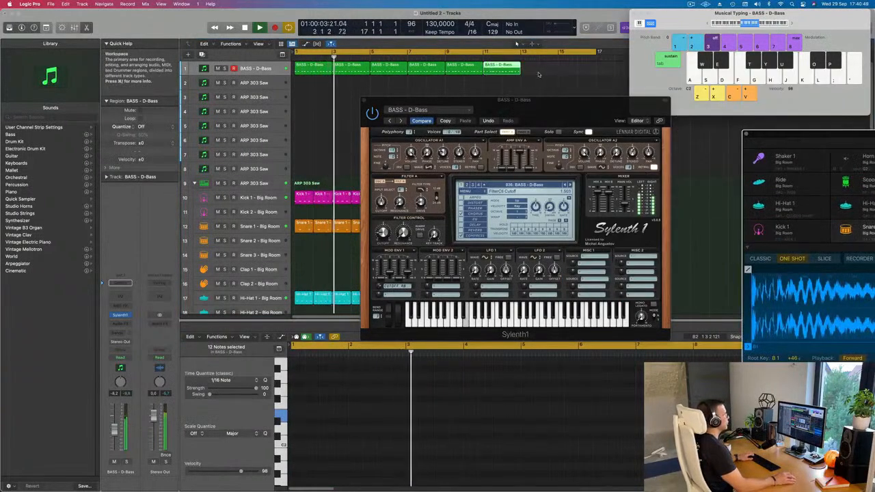
{"action": "left_click_drag", "start_coordinate": [537, 70], "coordinate": [465, 76]}
{"action": "key", "text": "super+r"}
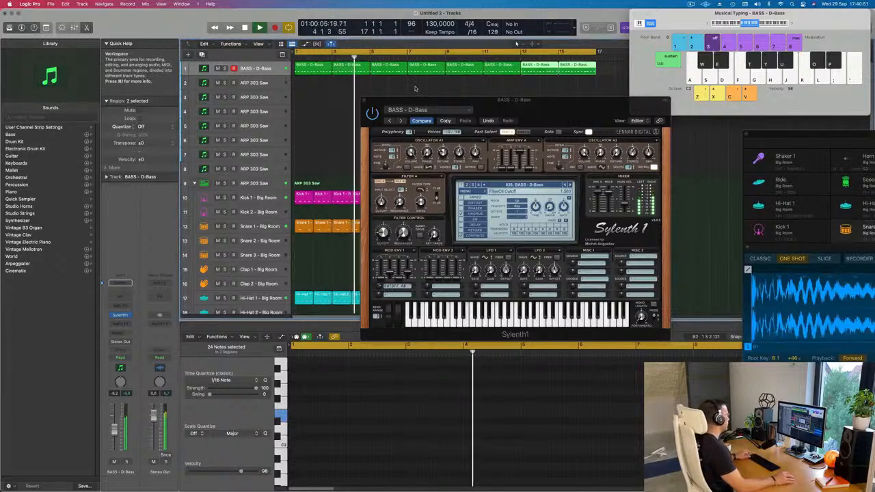
{"action": "key", "text": "super+Left"}
{"action": "left_click_drag", "start_coordinate": [518, 114], "coordinate": [507, 115]}
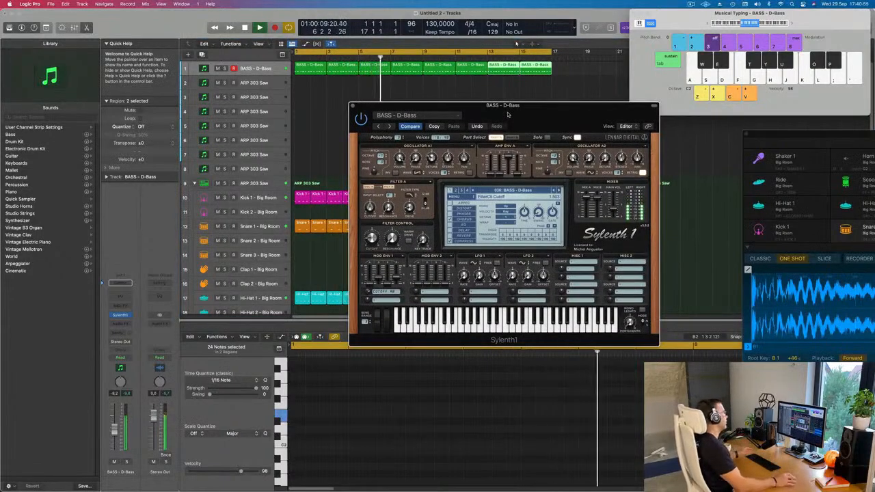
Audition the Sylenth1 bass presets one after another during playback, from BASS - D-Bass to BASS - Fat Bass
{"action": "left_click_drag", "start_coordinate": [508, 114], "coordinate": [429, 121]}
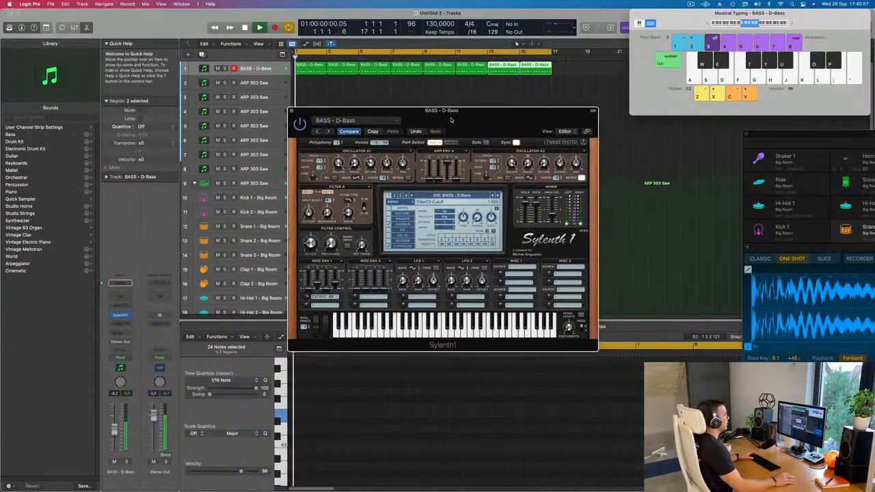
{"action": "left_click", "coordinate": [497, 196]}
{"action": "left_click", "coordinate": [497, 195]}
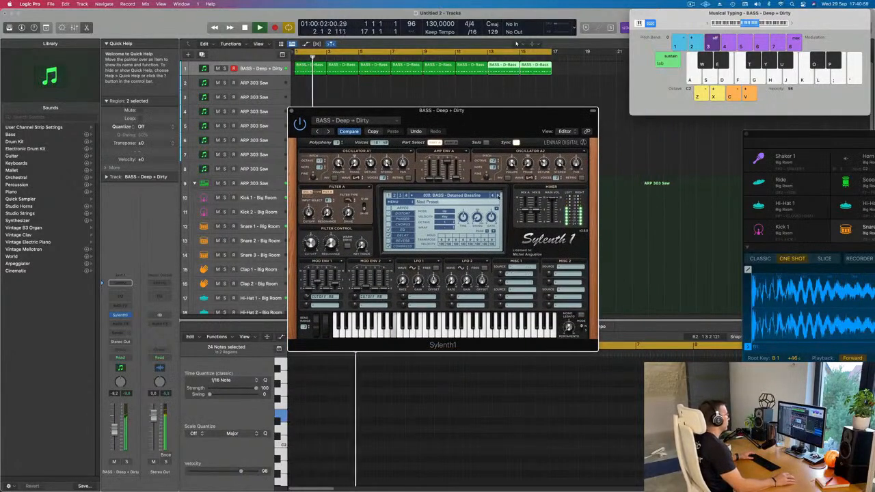
{"action": "left_click", "coordinate": [498, 196]}
{"action": "left_click", "coordinate": [498, 195]}
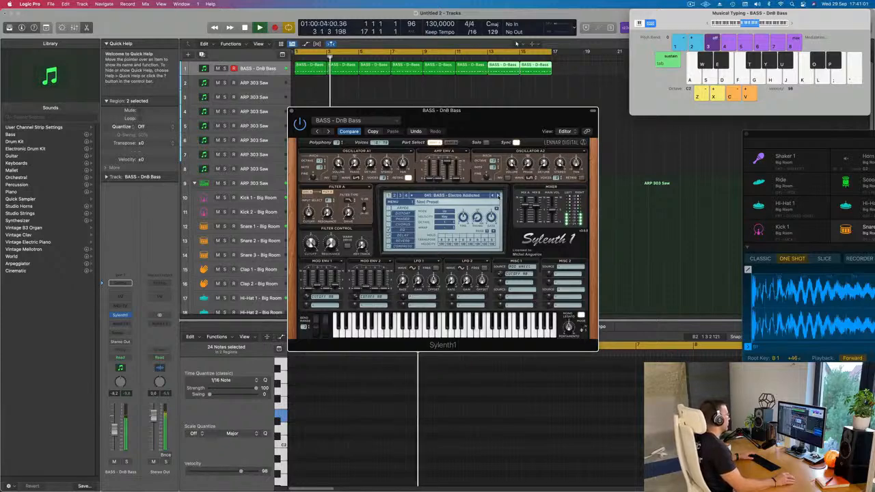
{"action": "left_click", "coordinate": [497, 195]}
{"action": "left_click", "coordinate": [497, 196]}
{"action": "left_click", "coordinate": [497, 195]}
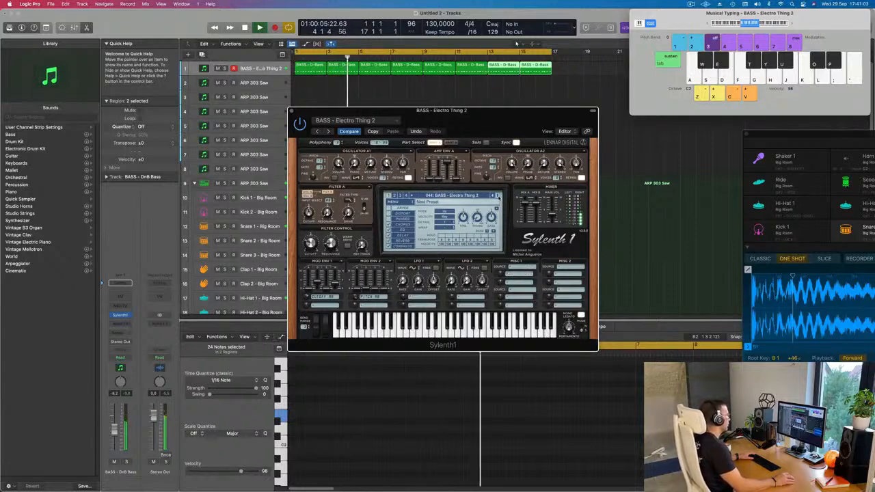
{"action": "left_click", "coordinate": [498, 196]}
{"action": "left_click", "coordinate": [498, 195]}
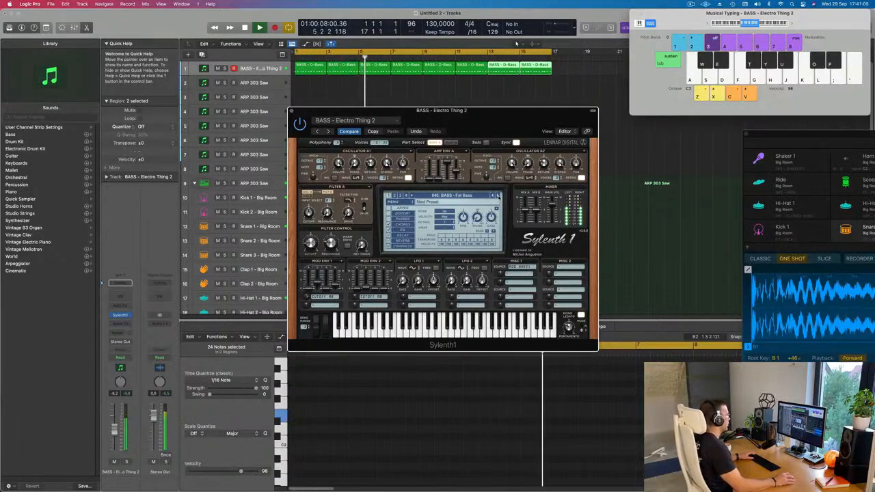
{"action": "left_click", "coordinate": [497, 195]}
Move the synth window clear of the bass regions and advance through the presets to BASS - Feelin Good
{"action": "left_click_drag", "start_coordinate": [492, 127], "coordinate": [536, 165]}
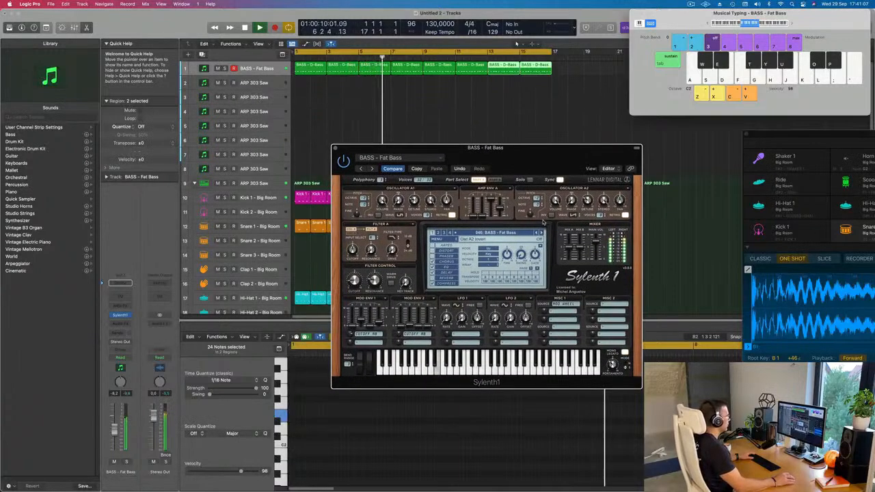
{"action": "left_click", "coordinate": [541, 233]}
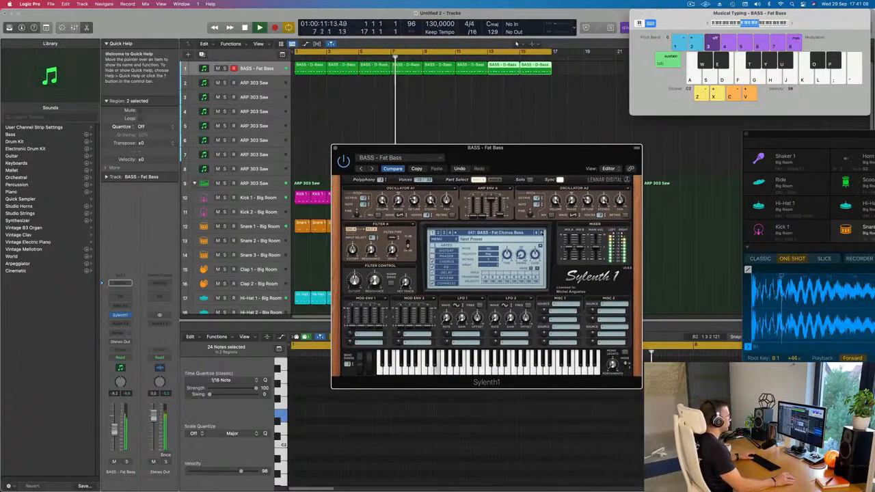
{"action": "left_click", "coordinate": [541, 234]}
{"action": "left_click", "coordinate": [540, 234]}
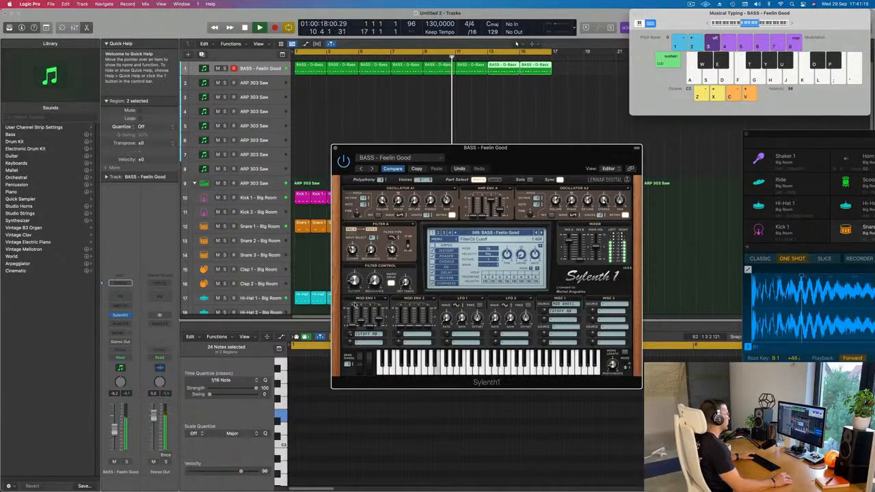
Continue auditioning the bass presets against the beat, from BASS - Feelin Good to BASS - M-Bass
{"action": "mouse_move", "coordinate": [507, 155]}
{"action": "left_mouse_down"}
{"action": "mouse_move", "coordinate": [483, 152]}
{"action": "mouse_move", "coordinate": [512, 147]}
{"action": "mouse_move", "coordinate": [490, 144]}
{"action": "mouse_move", "coordinate": [500, 145]}
{"action": "mouse_move", "coordinate": [498, 153]}
{"action": "left_mouse_up"}
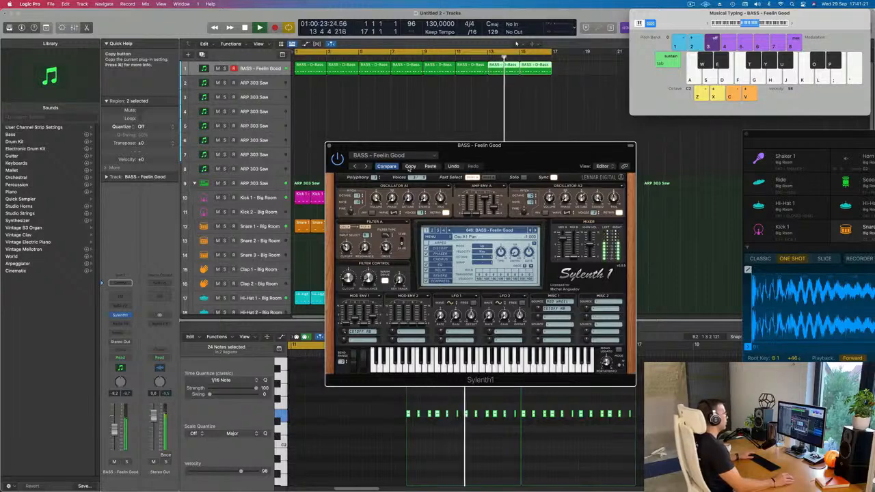
{"action": "left_click", "coordinate": [535, 231]}
{"action": "left_click", "coordinate": [535, 231]}
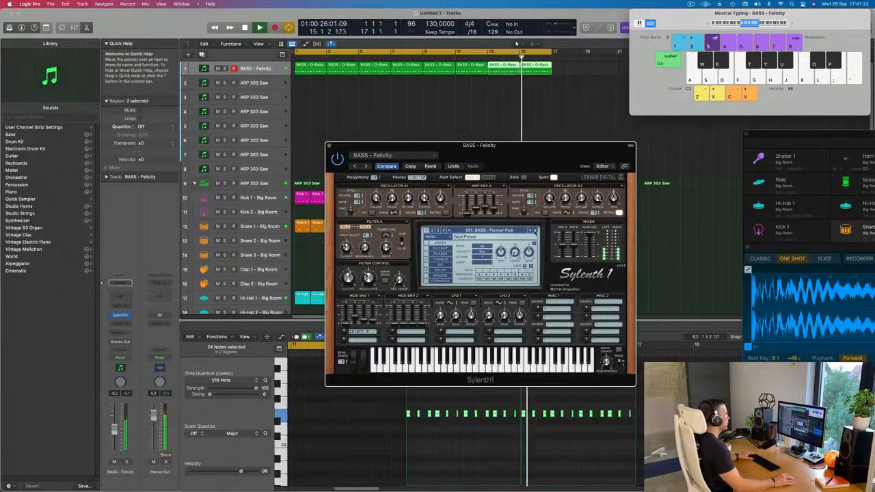
{"action": "key", "text": "]"}
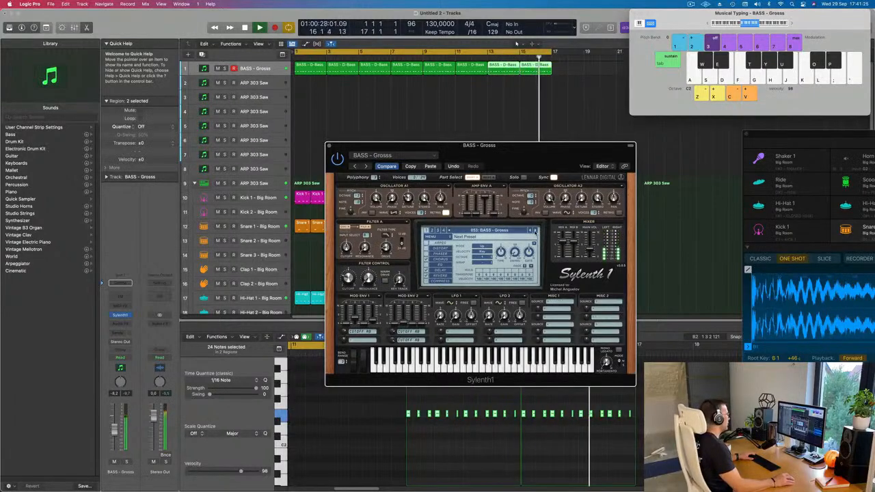
{"action": "key", "text": "]"}
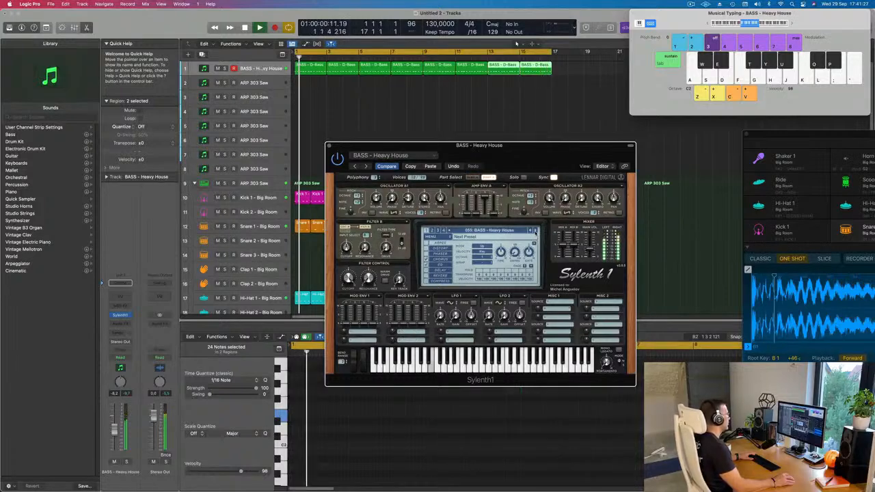
{"action": "key", "text": "]"}
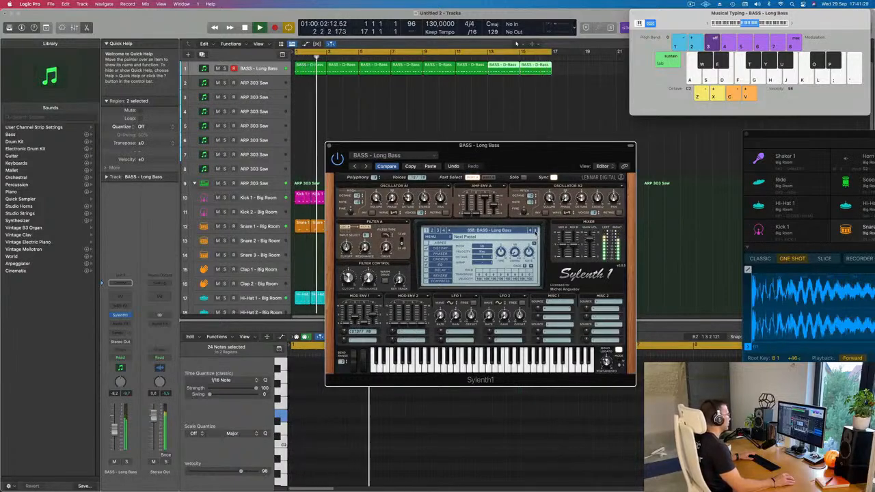
{"action": "key", "text": "]"}
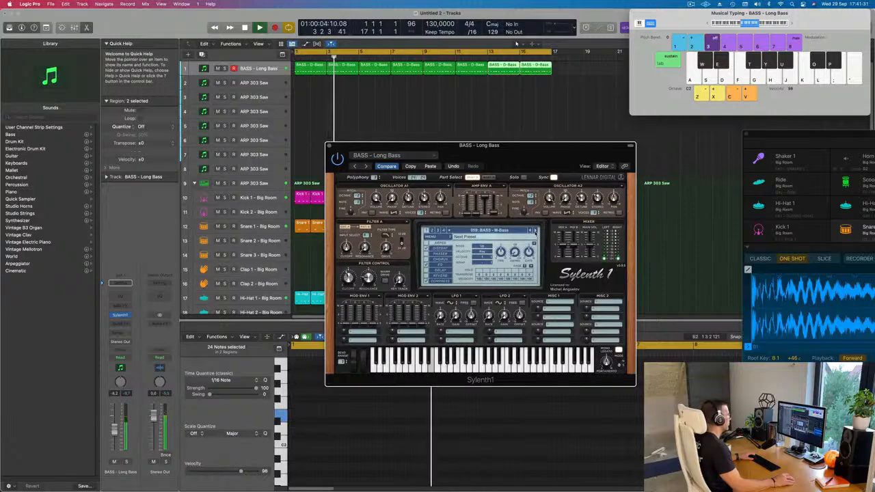
Advance through the following bass presets during playback, from BASS - M-Bass to BASS - Pitch Attack
{"action": "left_click", "coordinate": [535, 232]}
{"action": "left_click", "coordinate": [536, 232]}
{"action": "left_click", "coordinate": [535, 232]}
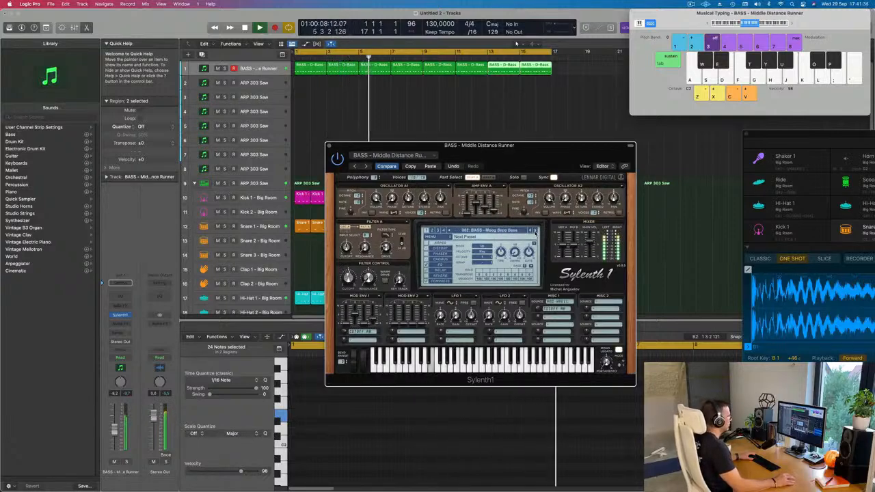
{"action": "key", "text": "]"}
{"action": "key", "text": "]"}
{"action": "key", "text": "]"}
{"action": "key", "text": "]"}
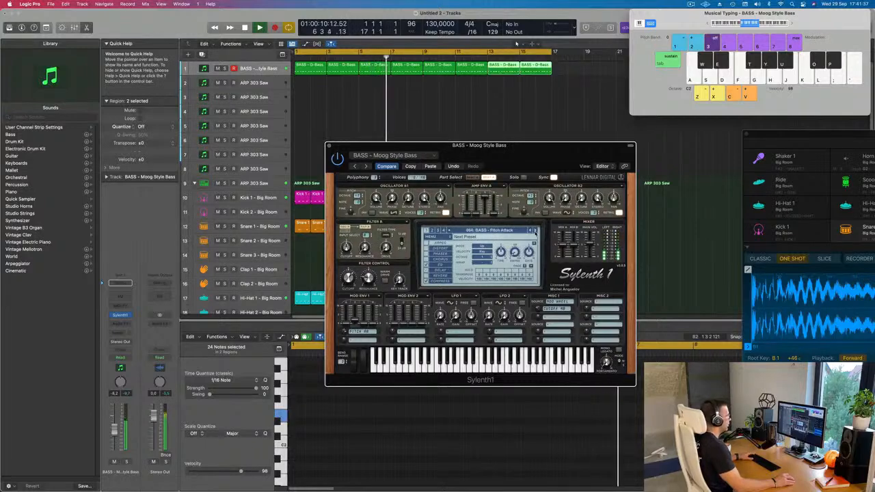
Advance past the Plucky Bass presets to BASS - Rush while the bass line plays
{"action": "left_click", "coordinate": [535, 231]}
{"action": "left_click", "coordinate": [535, 231]}
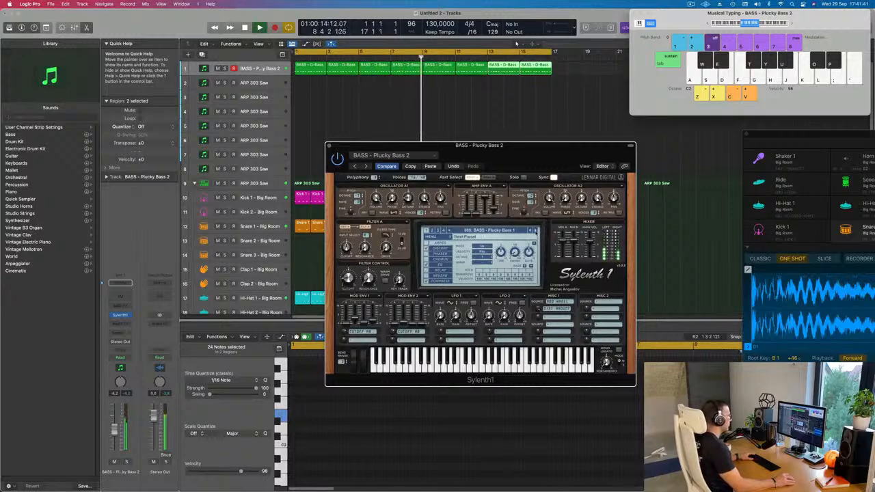
{"action": "left_click", "coordinate": [535, 231]}
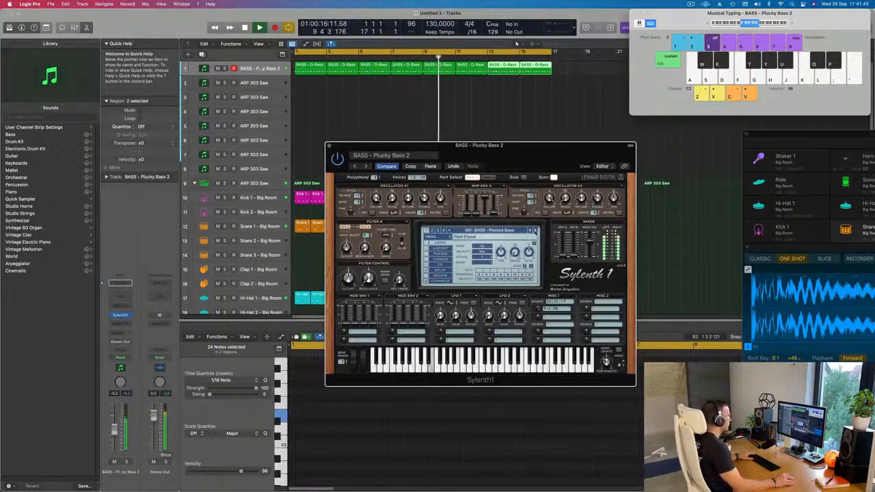
{"action": "left_click", "coordinate": [535, 231]}
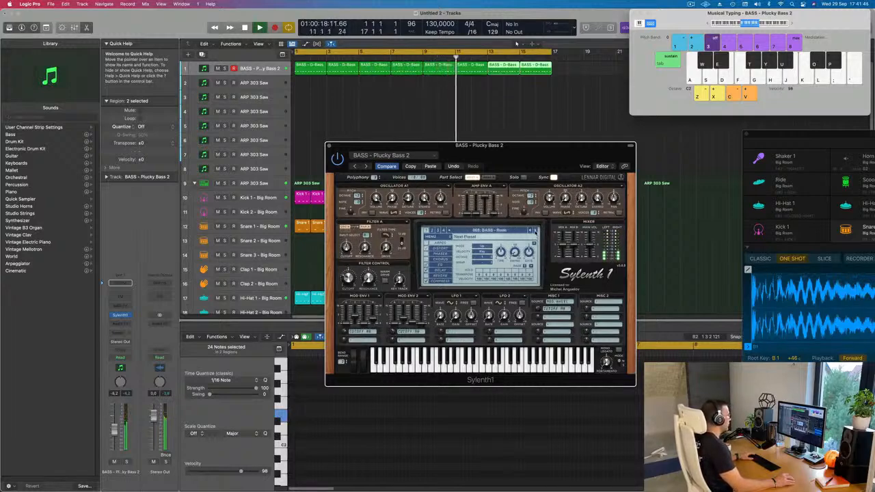
{"action": "left_click", "coordinate": [534, 231]}
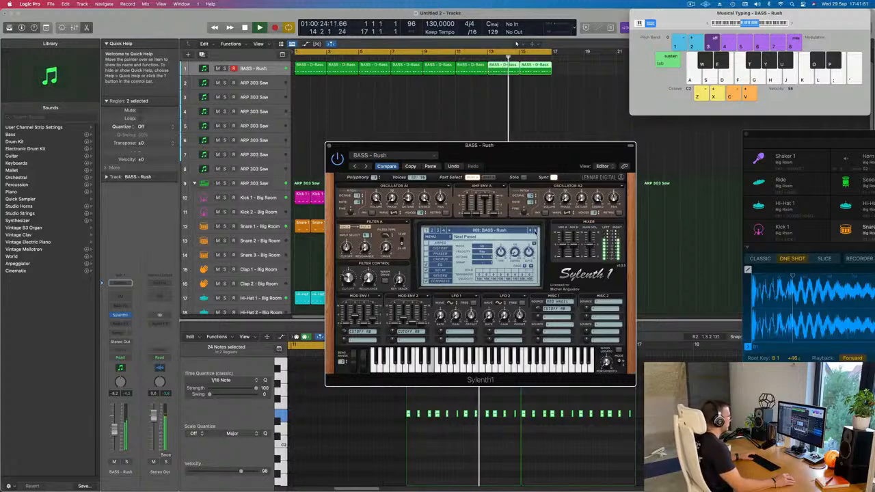
Audition the bass presets that follow BASS - Rush, up to BASS - Trance Bass
{"action": "left_click", "coordinate": [534, 231]}
{"action": "left_click", "coordinate": [534, 231]}
{"action": "left_click", "coordinate": [534, 231]}
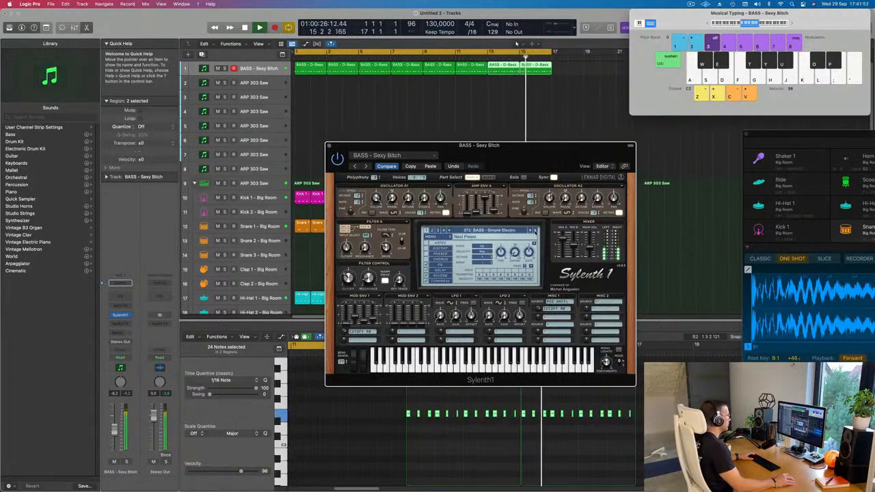
{"action": "left_click", "coordinate": [535, 231]}
{"action": "left_click", "coordinate": [535, 232]}
{"action": "left_click", "coordinate": [536, 231]}
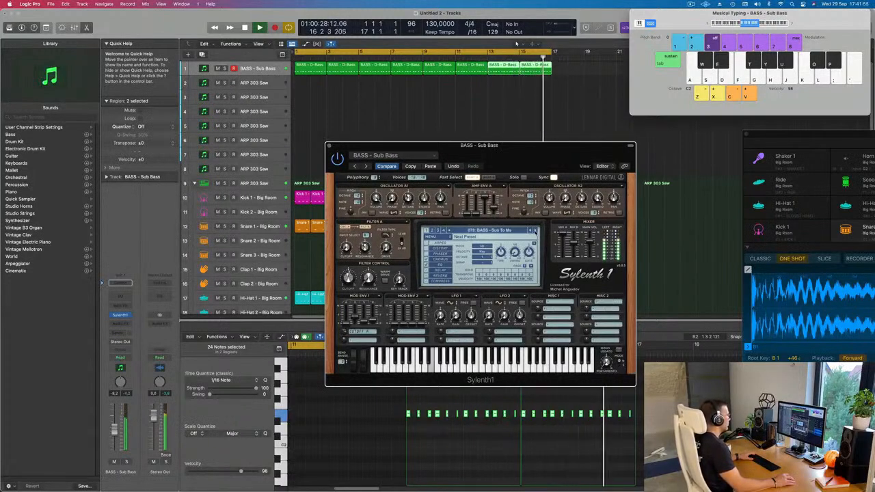
{"action": "left_click", "coordinate": [535, 231]}
{"action": "left_click", "coordinate": [535, 231]}
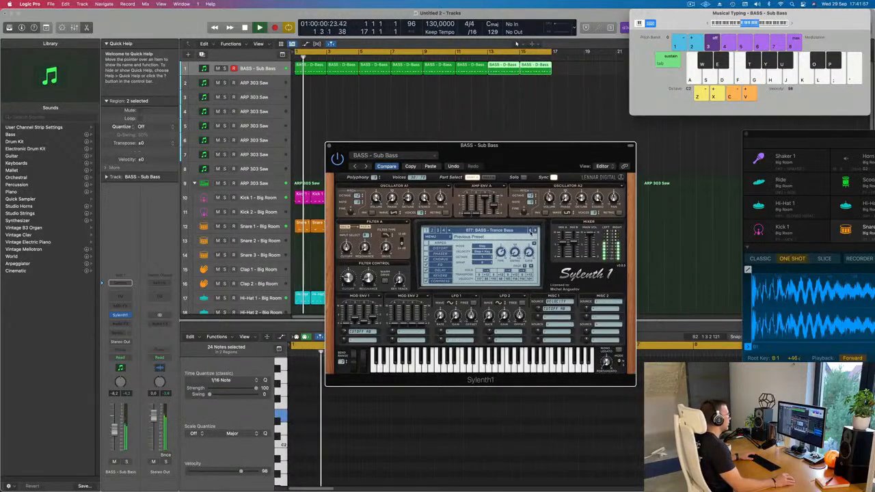
Choose the BASS - Rush preset for the bass track and restart playback
{"action": "left_click", "coordinate": [534, 231]}
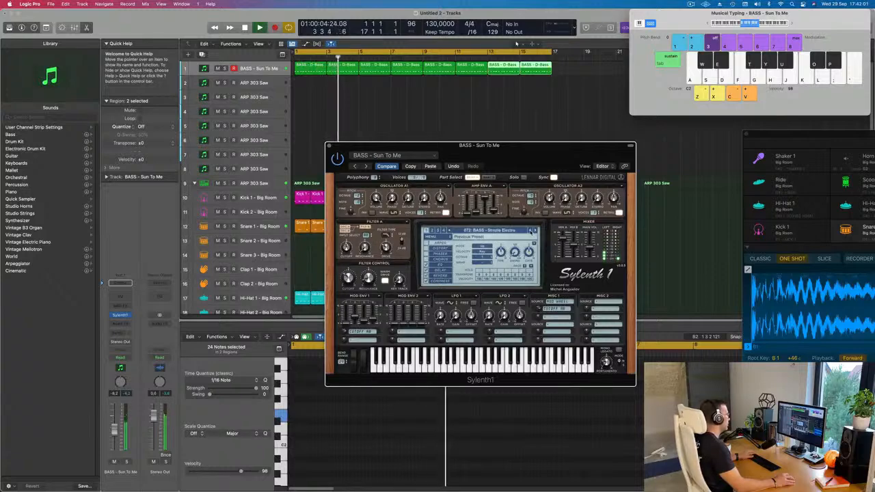
{"action": "left_click", "coordinate": [531, 230]}
{"action": "left_click", "coordinate": [531, 230]}
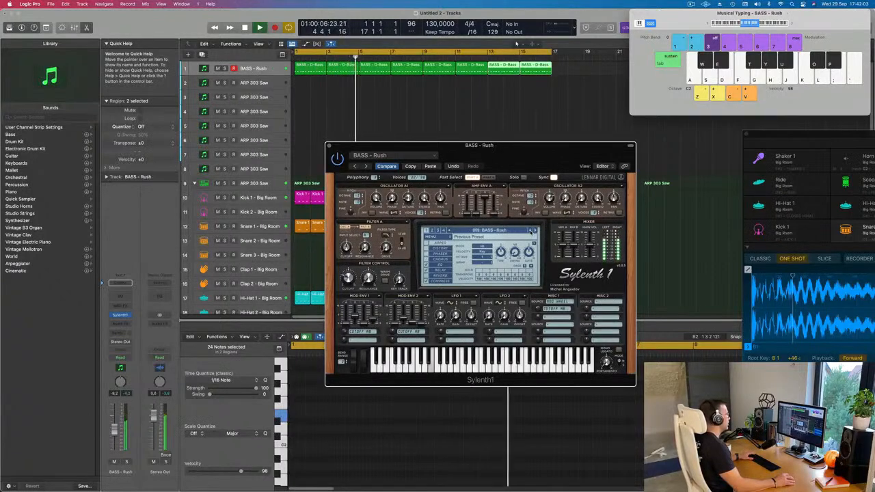
{"action": "left_click_drag", "start_coordinate": [537, 156], "coordinate": [543, 149]}
{"action": "key", "text": "space"}
{"action": "key", "text": "space"}
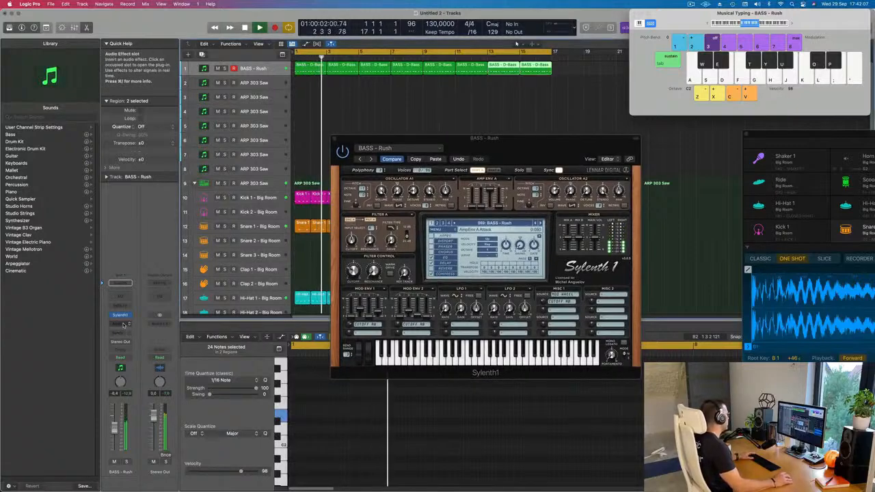
Insert a stereo Compressor on the BASS - Rush channel strip
{"action": "left_click", "coordinate": [123, 325]}
{"action": "mouse_move", "coordinate": [154, 358]}
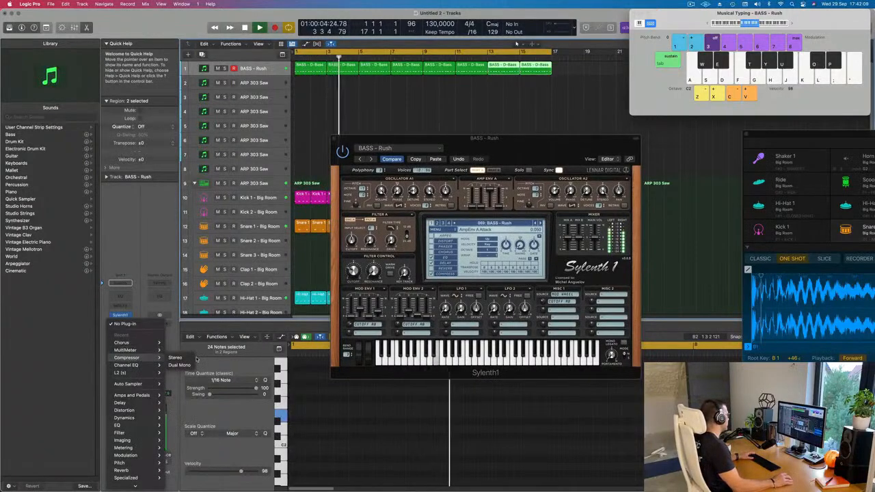
{"action": "left_click", "coordinate": [181, 358]}
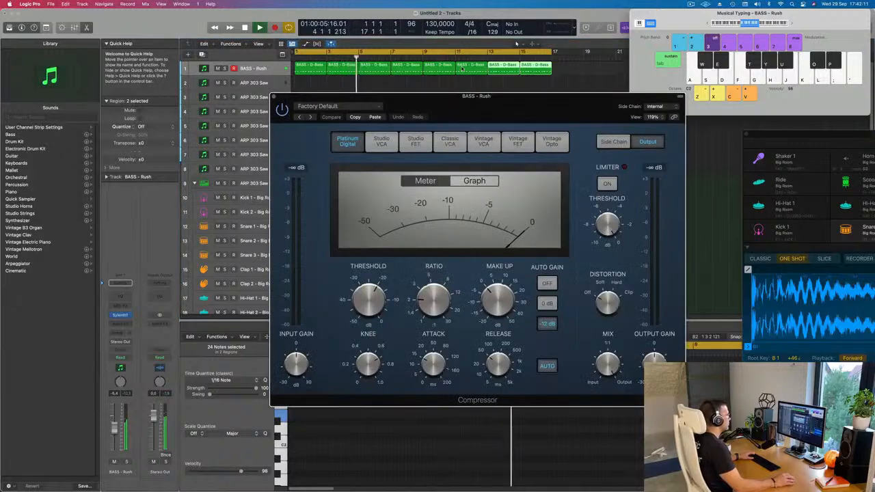
Set the Compressor's side chain to Kick 1 - Big Room (Inst 9), lower its release and close its window
{"action": "left_click", "coordinate": [621, 101]}
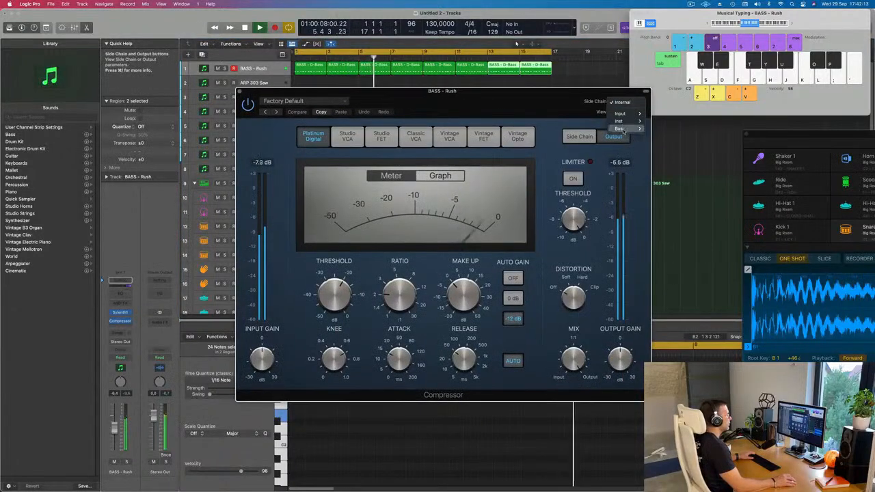
{"action": "mouse_move", "coordinate": [619, 121]}
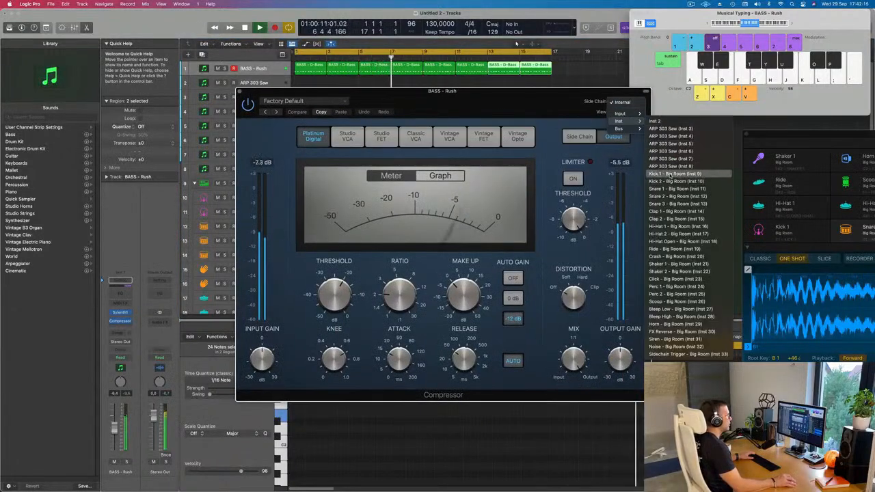
{"action": "left_click", "coordinate": [670, 175]}
{"action": "left_click_drag", "start_coordinate": [471, 400], "coordinate": [471, 417]}
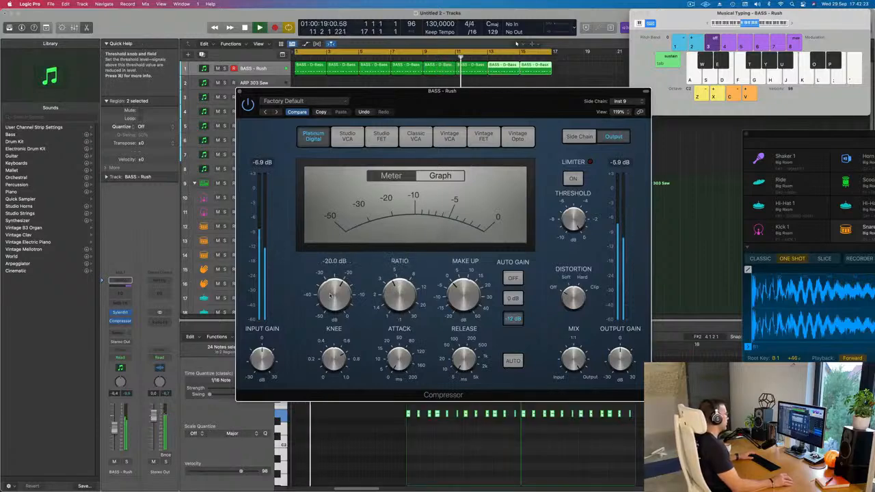
{"action": "left_click", "coordinate": [239, 92]}
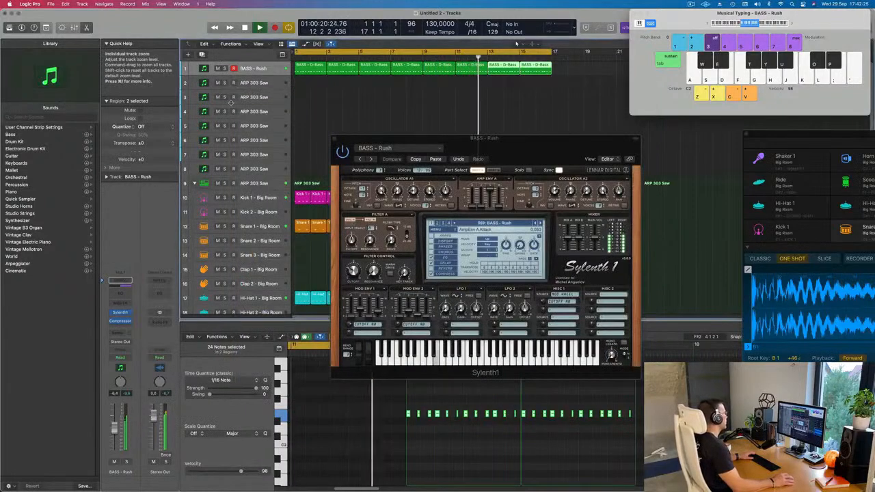
Move the synth window away from the tracks and duplicate the BASS - Rush track with its settings
{"action": "left_click_drag", "start_coordinate": [540, 150], "coordinate": [582, 173]}
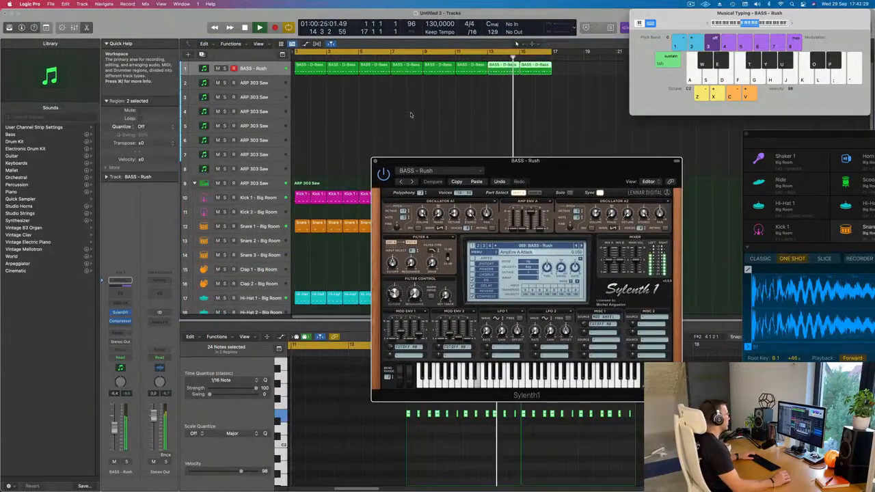
{"action": "left_click", "coordinate": [203, 68]}
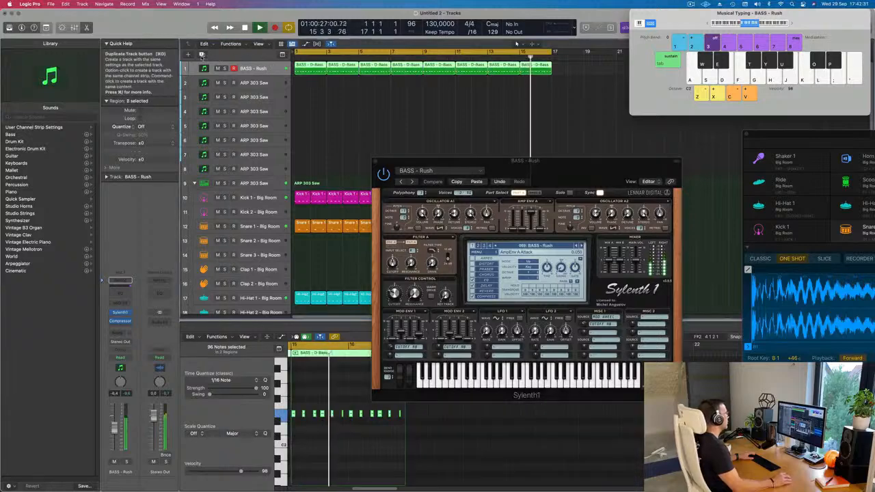
{"action": "key", "text": "super+d"}
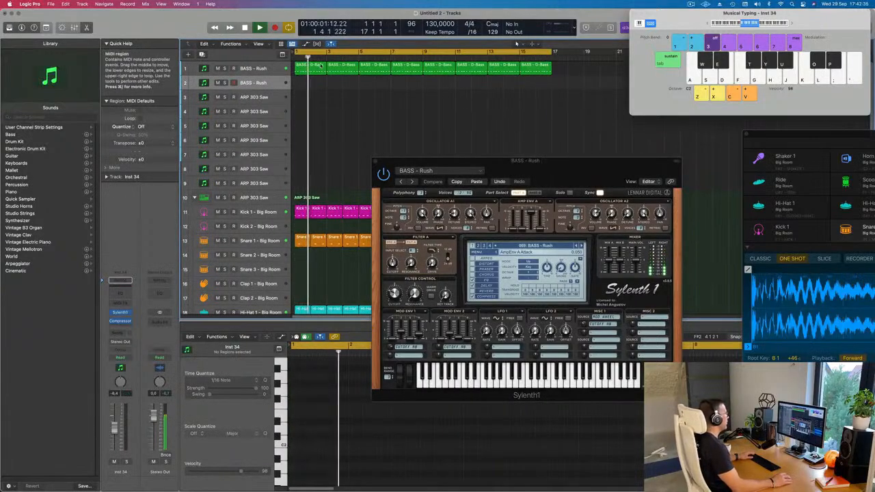
Place the eight D-Bass regions on the second bass track, keep a single region on the first, and stop playback
{"action": "left_click", "coordinate": [268, 69]}
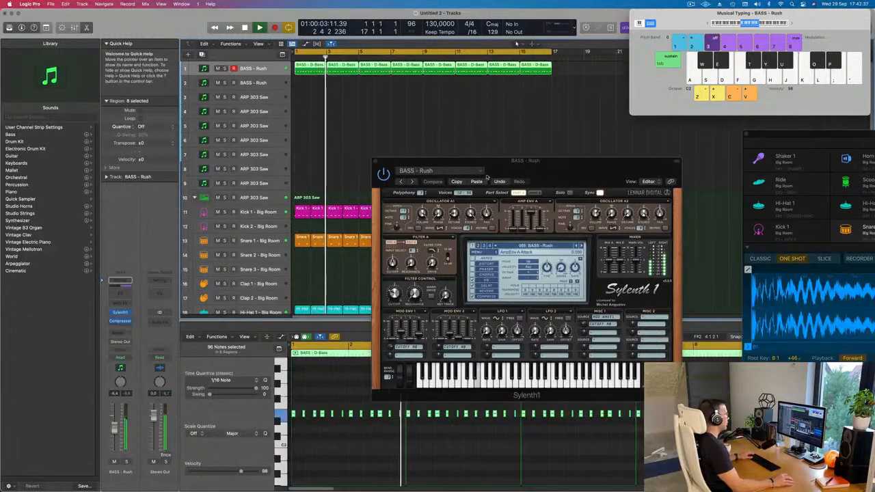
{"action": "mouse_move", "coordinate": [296, 65]}
{"action": "left_mouse_down"}
{"action": "mouse_move", "coordinate": [309, 78]}
{"action": "mouse_move", "coordinate": [311, 66]}
{"action": "left_mouse_up"}
{"action": "left_click", "coordinate": [311, 80]}
{"action": "key", "text": "space"}
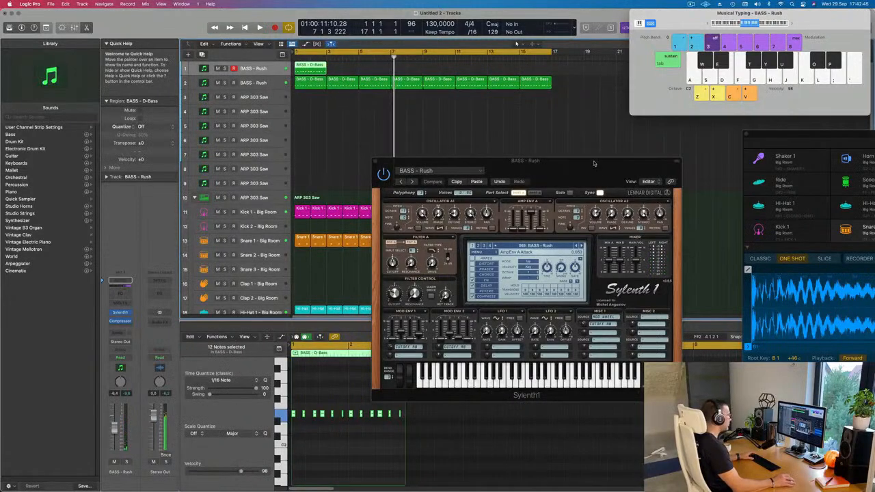
Load the BASS - Feelin Good preset on the first bass track, audition it soloed, and replay it unsoloed with the second bass track muted
{"action": "left_click", "coordinate": [477, 182]}
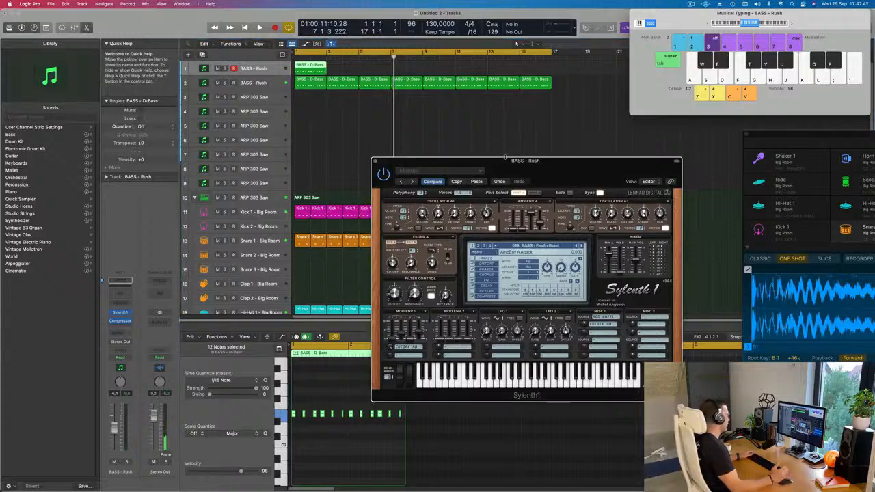
{"action": "key", "text": "space"}
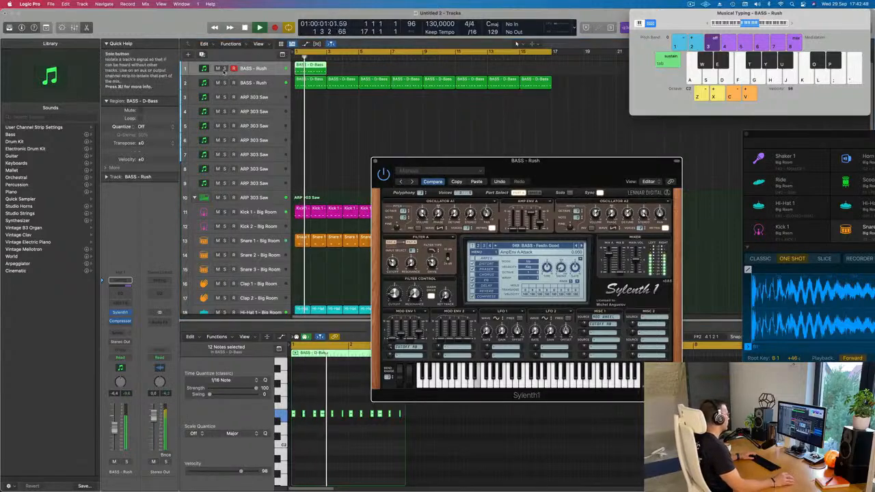
{"action": "left_click", "coordinate": [224, 68]}
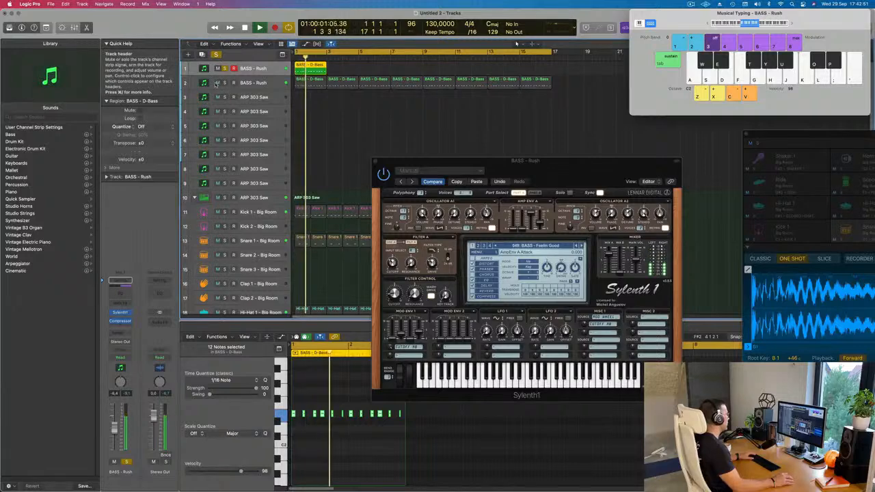
{"action": "left_click", "coordinate": [216, 83]}
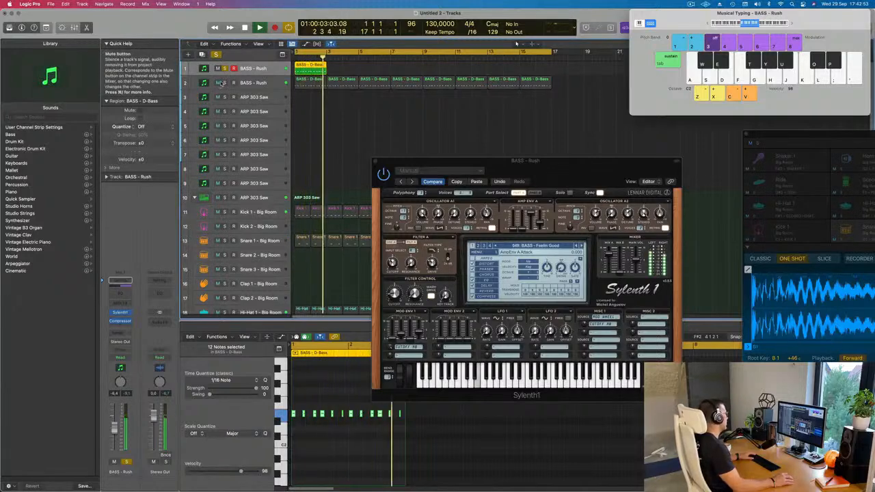
{"action": "left_click", "coordinate": [224, 68]}
{"action": "left_click", "coordinate": [217, 83]}
{"action": "key", "text": "Return"}
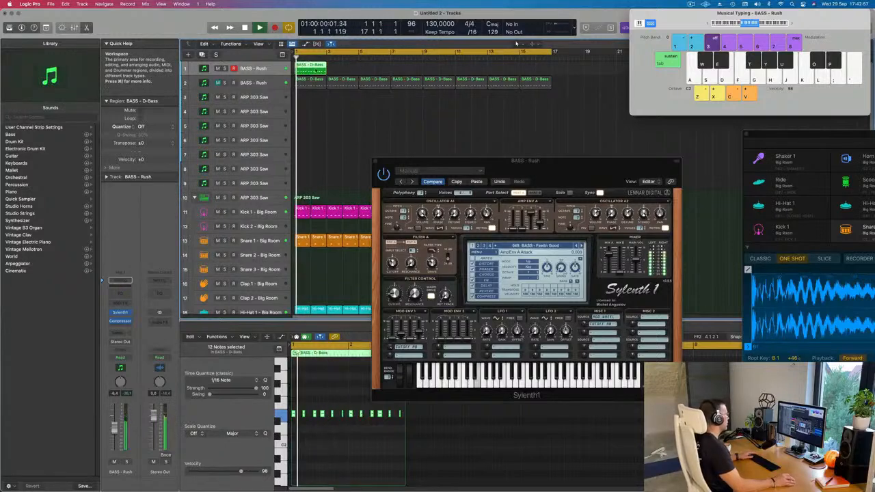
Repeat the D-Bass region along the first bass track up to bar 17 and unmute the second bass track
{"action": "key", "text": "super+r"}
{"action": "key", "text": "super+r"}
{"action": "key", "text": "super+r"}
{"action": "key", "text": "super+r"}
{"action": "key", "text": "super+r"}
{"action": "key", "text": "super+r"}
{"action": "key", "text": "super+r"}
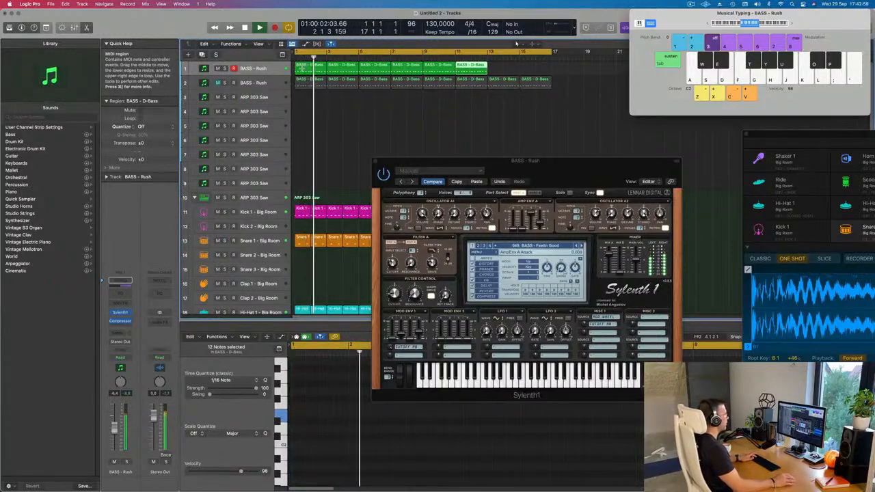
{"action": "key", "text": "space"}
{"action": "left_click", "coordinate": [217, 83]}
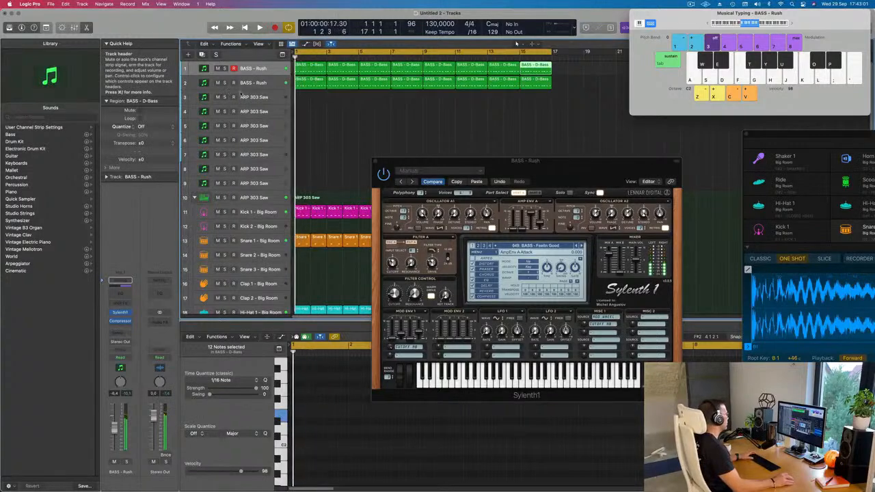
Mute the first bass track, select the second one, and restart playback with the synth window moved away from the tracks
{"action": "key", "text": "super+Left"}
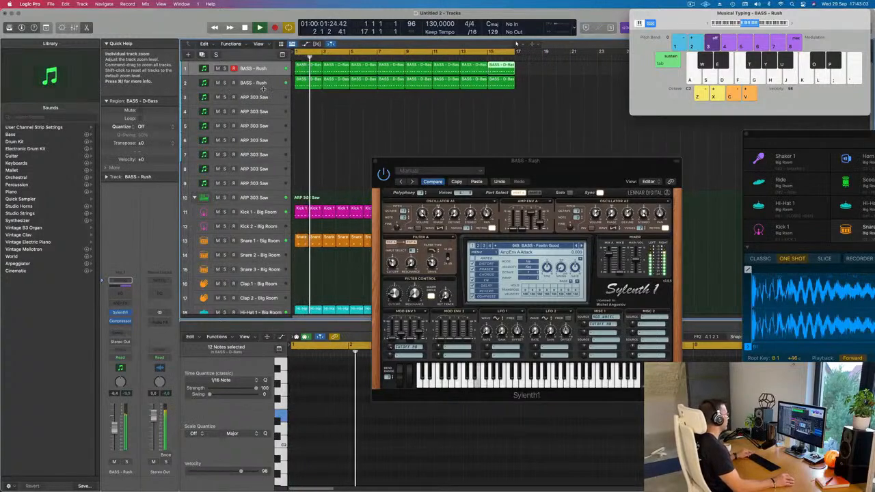
{"action": "key", "text": "super+Left"}
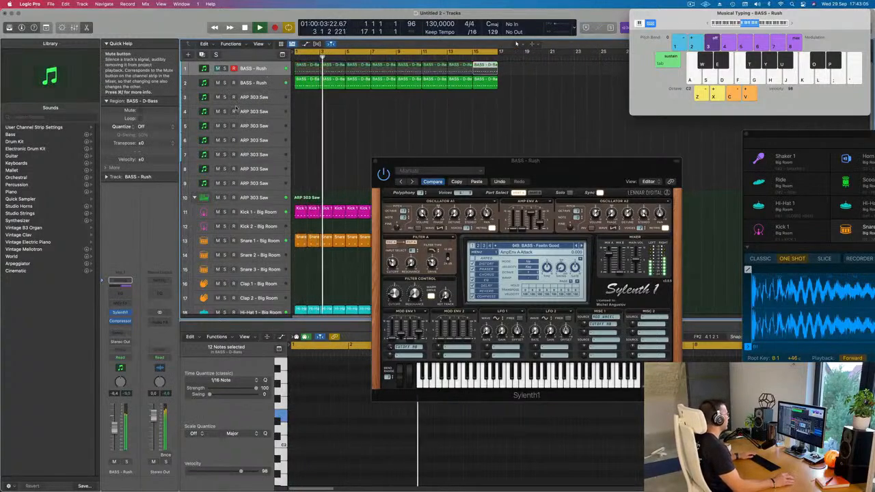
{"action": "left_click", "coordinate": [271, 86]}
{"action": "key", "text": "Return"}
{"action": "left_click_drag", "start_coordinate": [452, 164], "coordinate": [466, 148]}
{"action": "key", "text": "Return"}
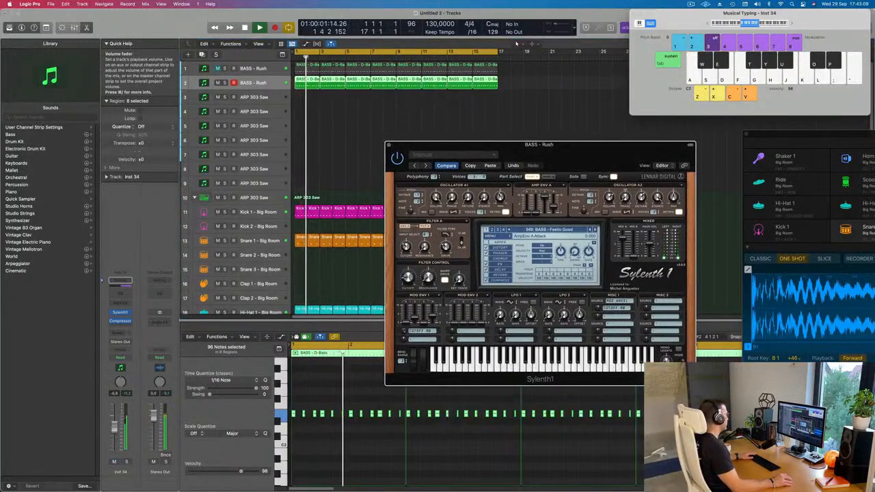
Adjust the filter control cutoff in the Sylenth1 synths of both bass tracks and close their windows
{"action": "left_click_drag", "start_coordinate": [409, 279], "coordinate": [409, 293]}
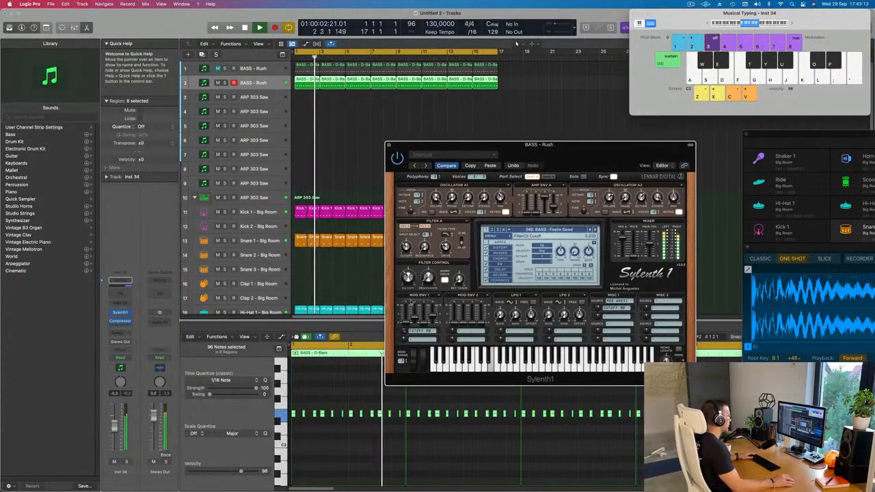
{"action": "left_click", "coordinate": [119, 320]}
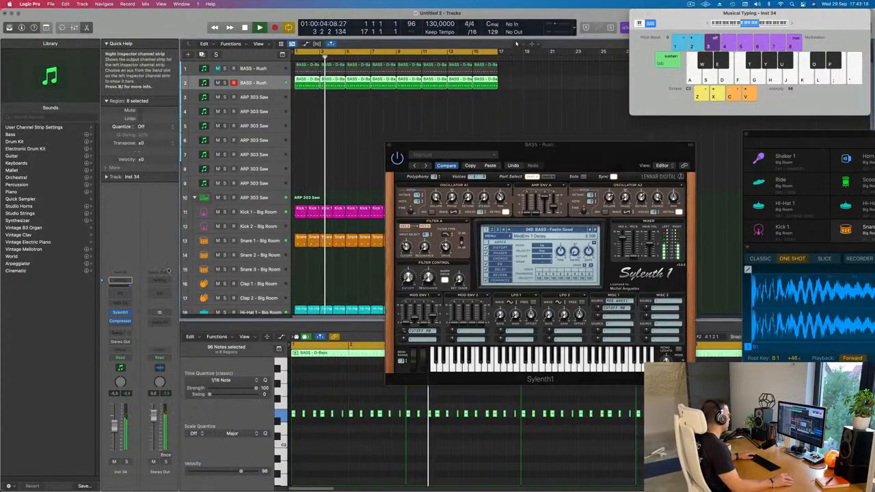
{"action": "left_click", "coordinate": [120, 312]}
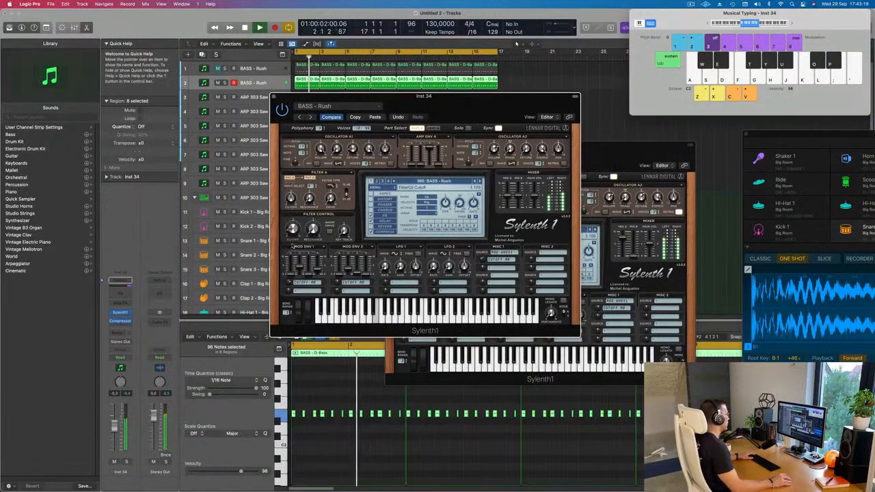
{"action": "left_click_drag", "start_coordinate": [343, 100], "coordinate": [470, 142]}
{"action": "left_click", "coordinate": [400, 139]}
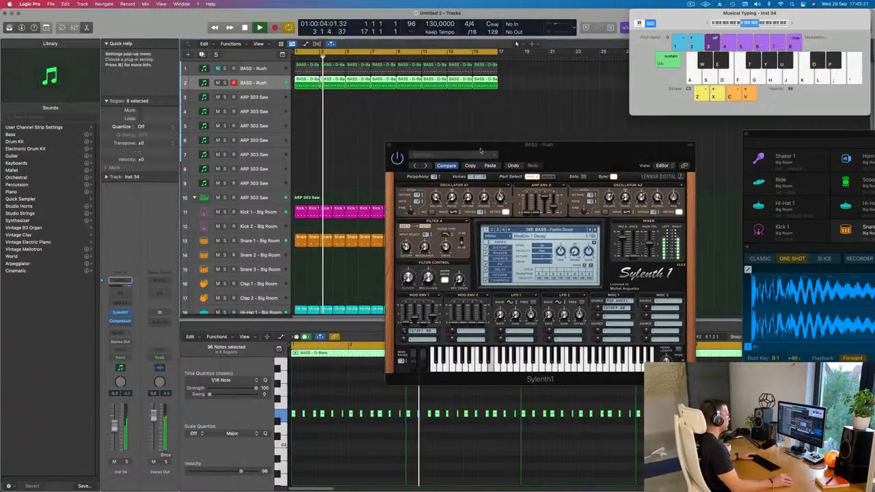
{"action": "left_click", "coordinate": [370, 148]}
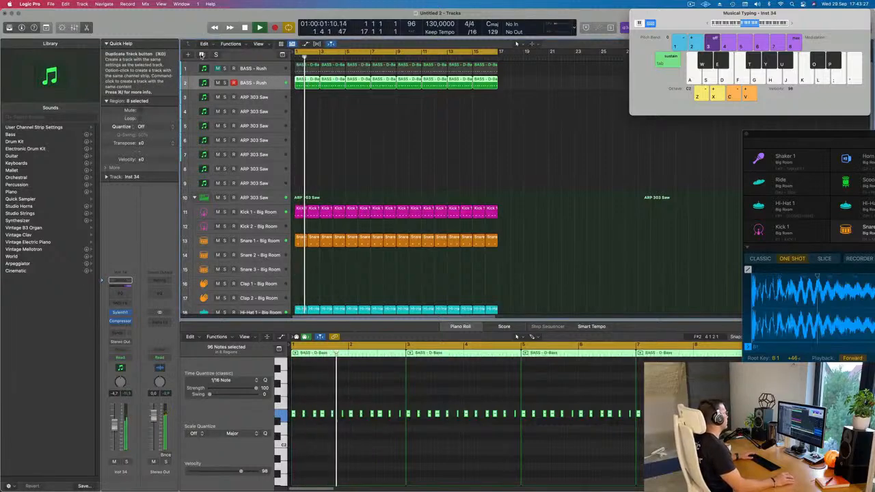
Duplicate the second bass track and add a send to Bus 5 on the new track
{"action": "left_click", "coordinate": [201, 54]}
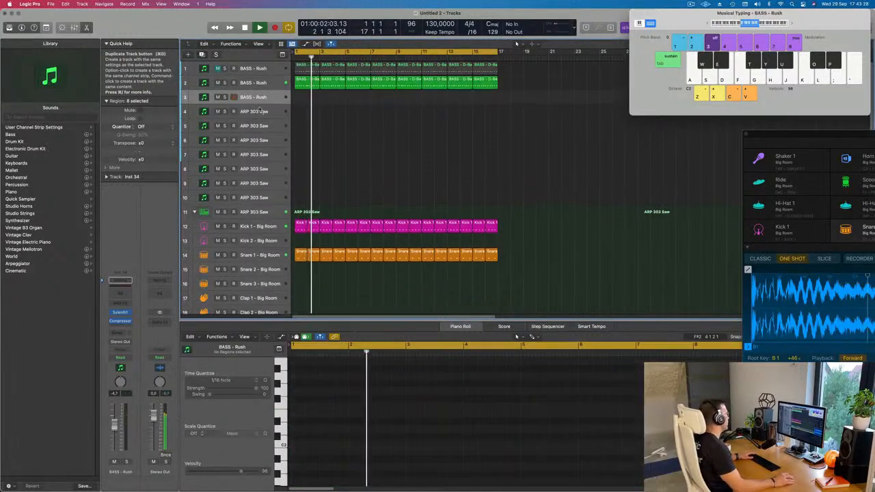
{"action": "left_click", "coordinate": [122, 333]}
{"action": "mouse_move", "coordinate": [123, 344]}
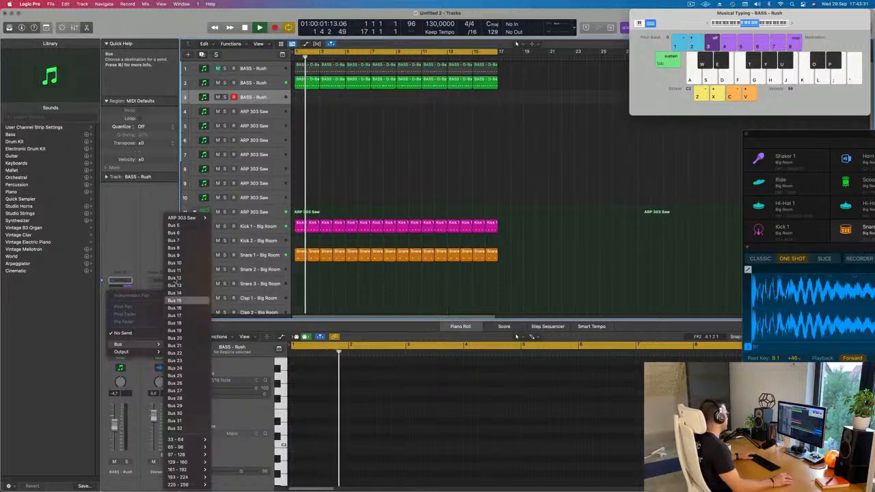
{"action": "left_click", "coordinate": [173, 225]}
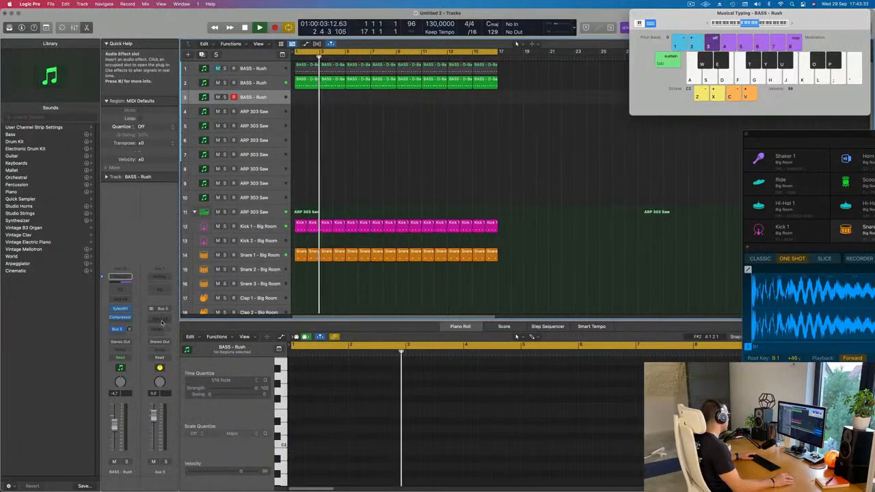
Insert a stereo SilverVerb on Aux 5, load its grandiose setting and close the window
{"action": "left_click", "coordinate": [162, 322]}
{"action": "mouse_move", "coordinate": [178, 426]}
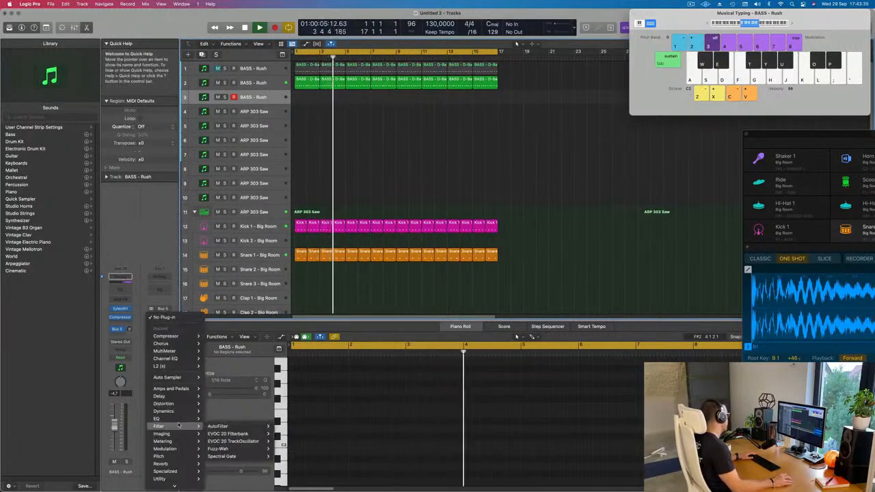
{"action": "mouse_move", "coordinate": [161, 464]}
{"action": "mouse_move", "coordinate": [232, 477]}
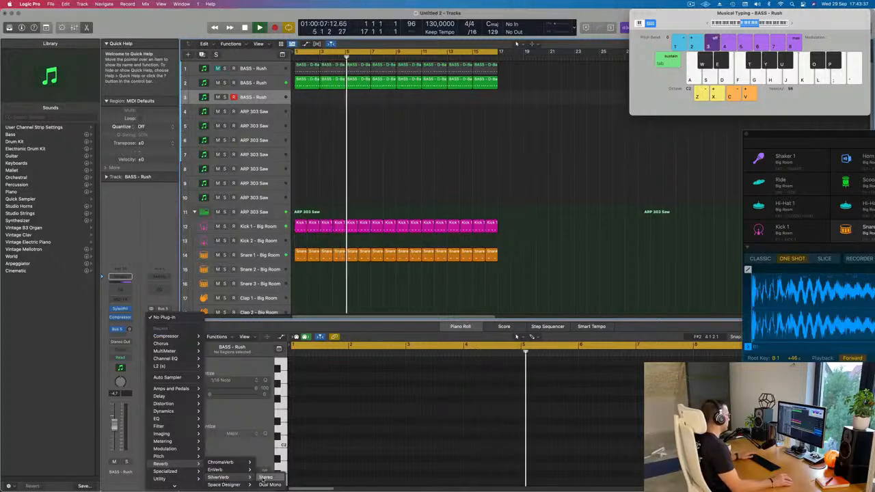
{"action": "left_click", "coordinate": [265, 477]}
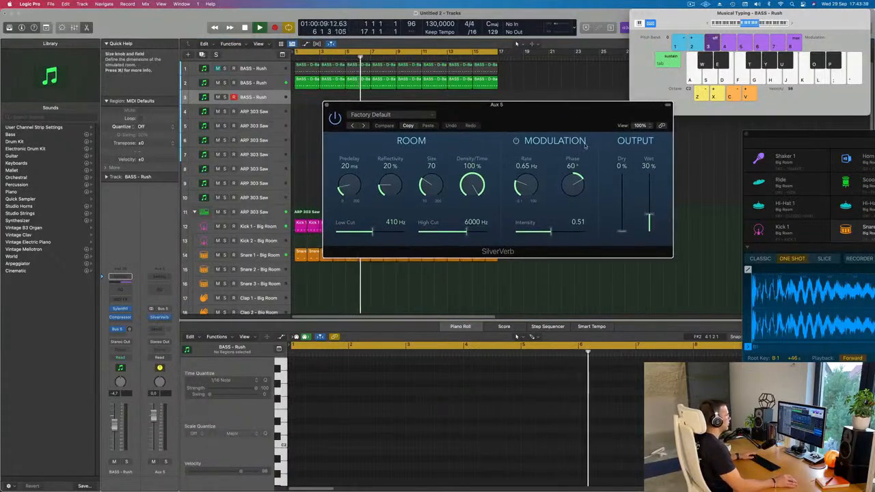
{"action": "left_click", "coordinate": [383, 114]}
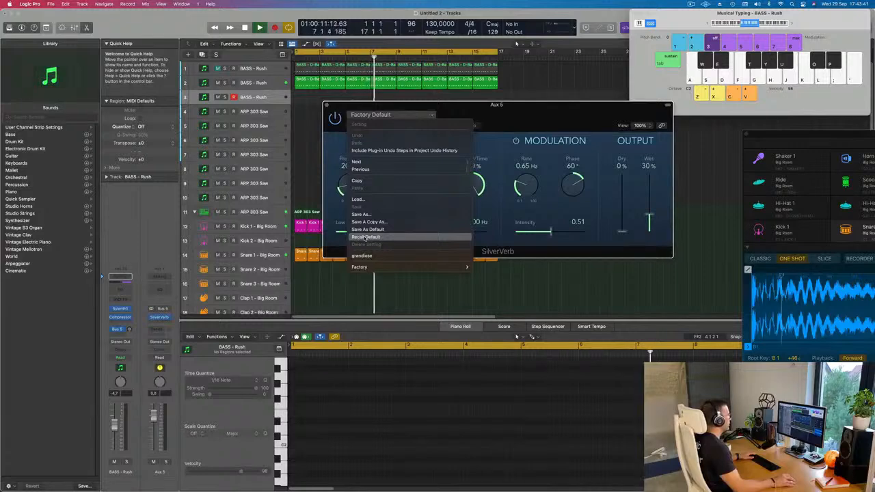
{"action": "left_click", "coordinate": [451, 254]}
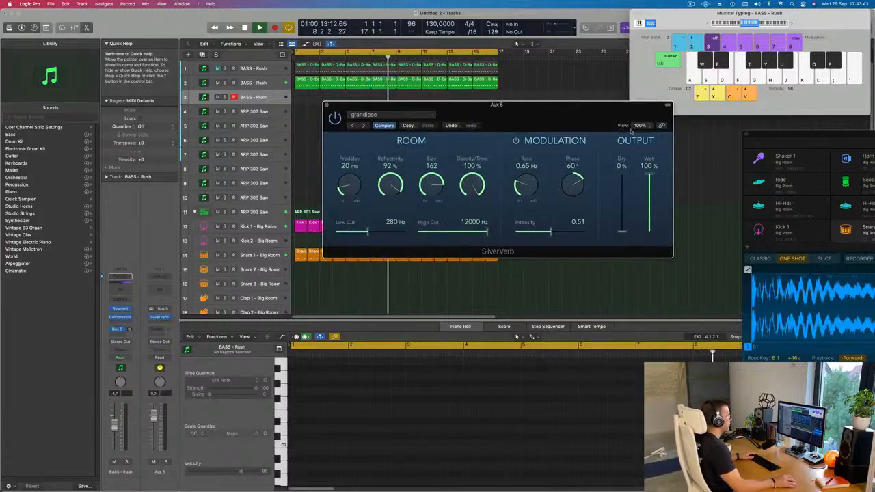
{"action": "left_click", "coordinate": [327, 105]}
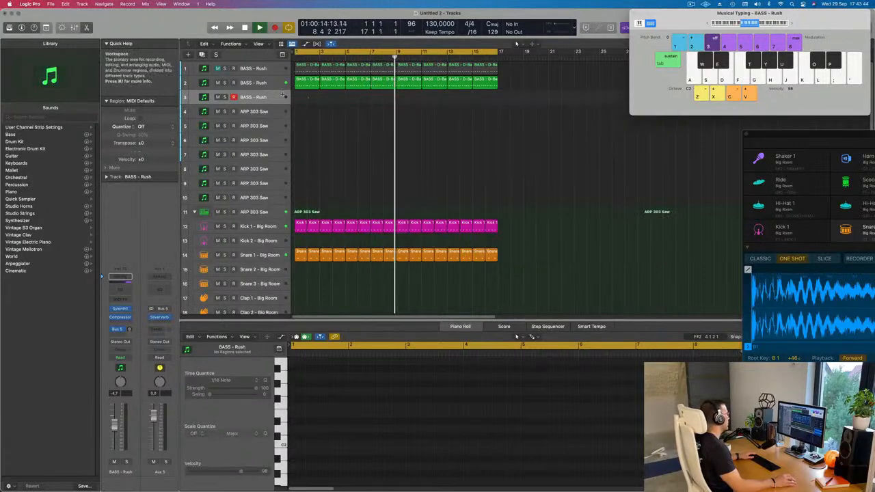
Load the PAD - Air Pad preset in the new track's Sylenth1 and move the synth window clear of the tracks
{"action": "left_click", "coordinate": [121, 309]}
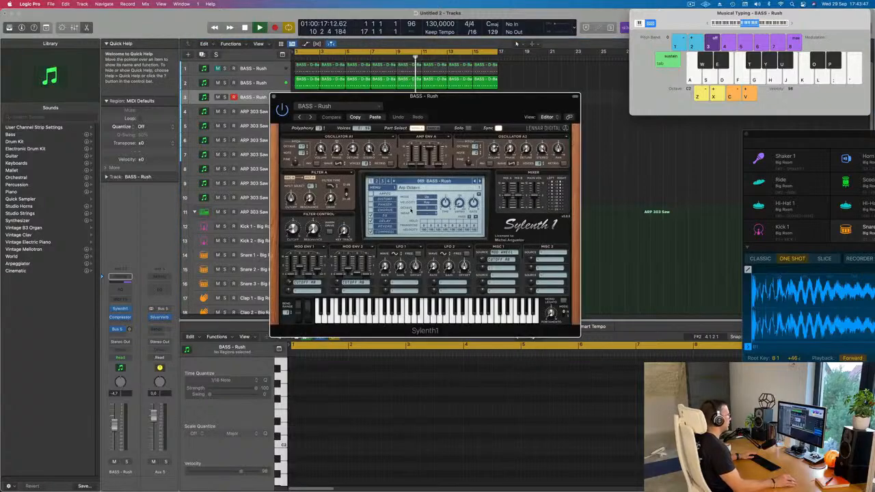
{"action": "left_click", "coordinate": [459, 182]}
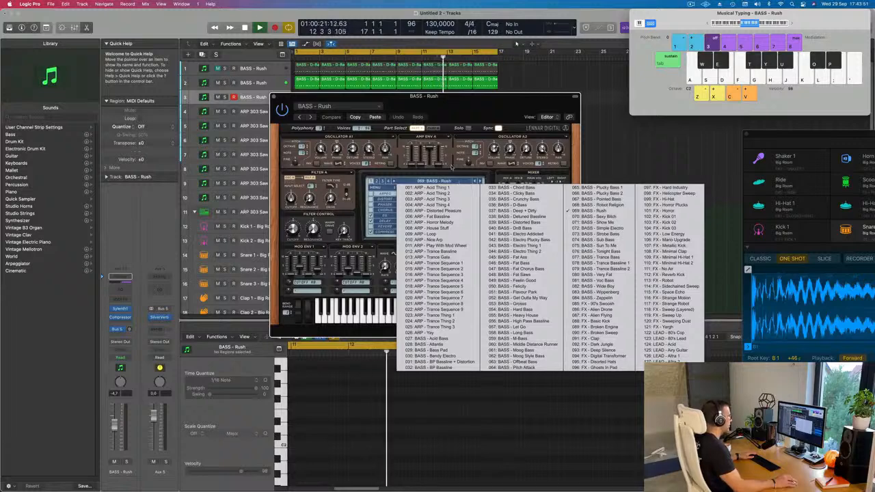
{"action": "left_click", "coordinate": [377, 182]}
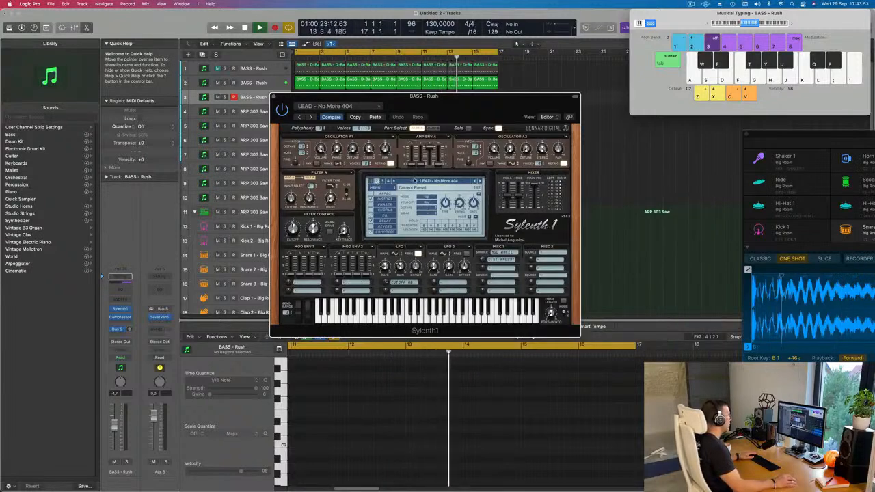
{"action": "left_click", "coordinate": [414, 181]}
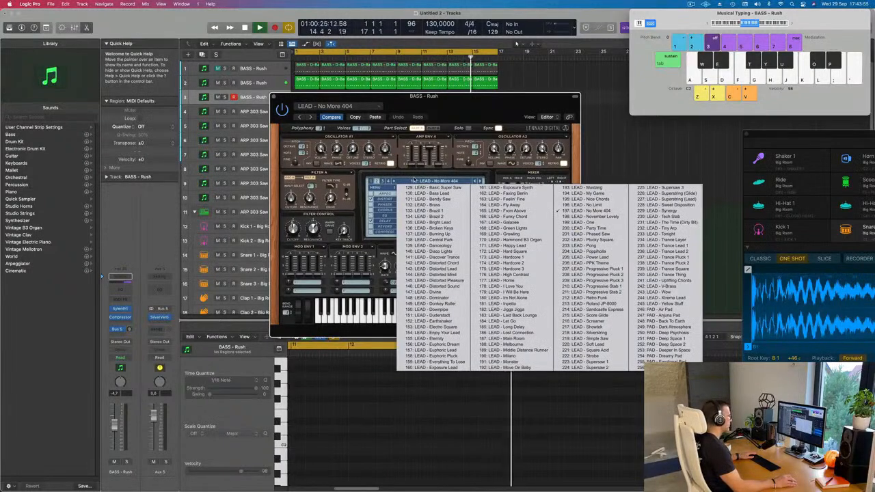
{"action": "left_click", "coordinate": [652, 309]}
{"action": "left_click_drag", "start_coordinate": [481, 112], "coordinate": [616, 173]}
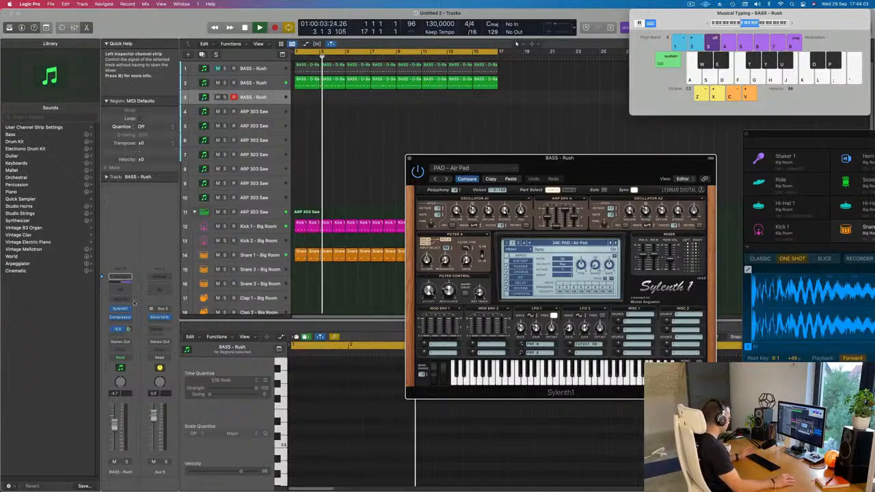
Adjust the pad track's Bus 5 send level and lower its volume to -11.6 dB while playing test notes
{"action": "left_click_drag", "start_coordinate": [128, 329], "coordinate": [134, 303]}
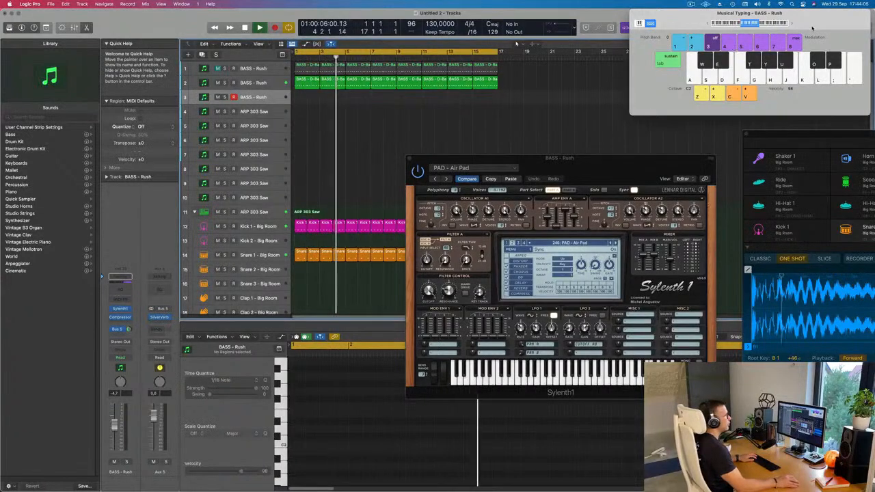
{"action": "left_click_drag", "start_coordinate": [791, 23], "coordinate": [752, 45]}
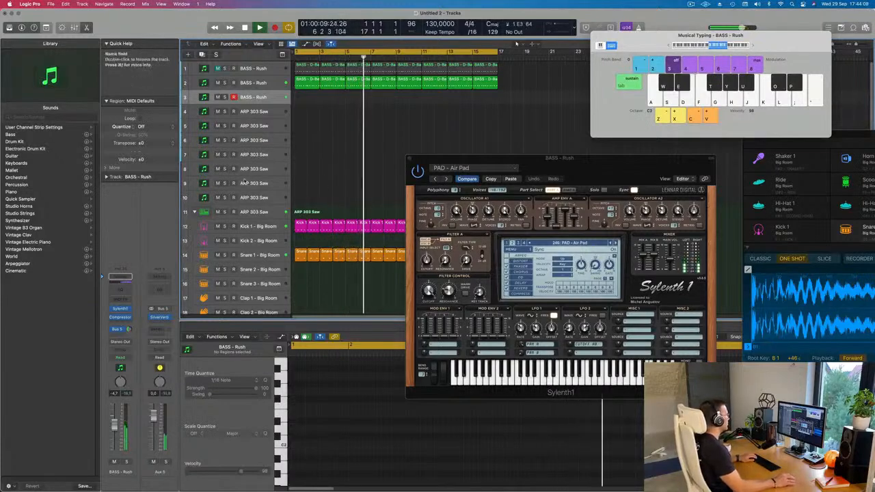
{"action": "key", "text": "f"}
{"action": "key", "text": "h"}
{"action": "left_click_drag", "start_coordinate": [114, 426], "coordinate": [114, 433]}
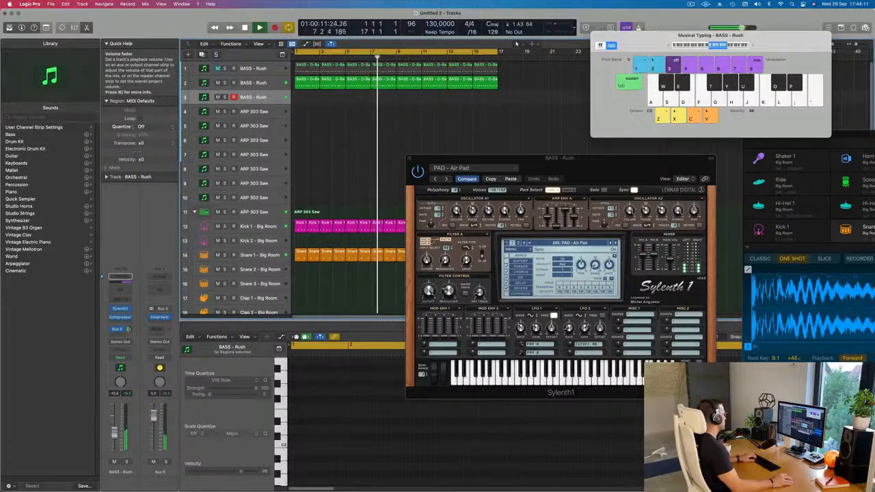
{"action": "key", "text": "d"}
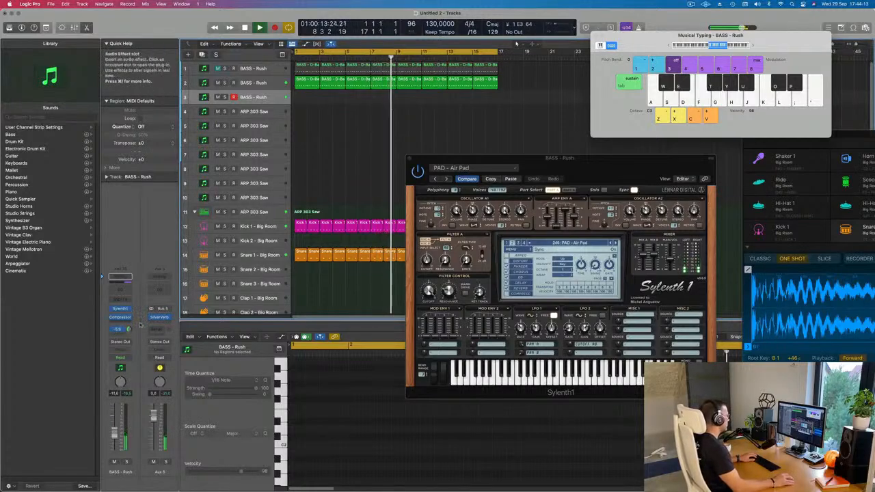
{"action": "left_click_drag", "start_coordinate": [140, 326], "coordinate": [140, 332]}
{"action": "key", "text": "d"}
{"action": "key", "text": "g"}
{"action": "key", "text": "j"}
{"action": "key", "text": "f"}
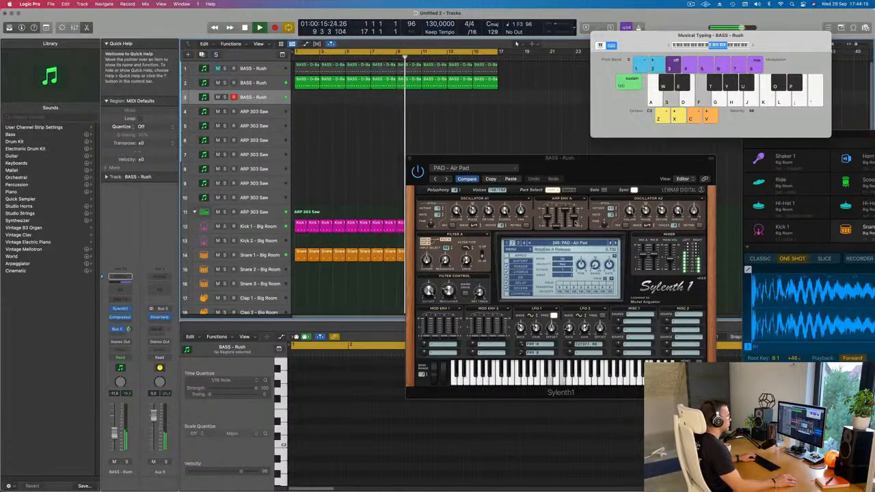
Try a different filter control cutoff on the Air Pad in Sylenth1 while playing alternating D minor and E minor chords
{"action": "left_click_drag", "start_coordinate": [625, 166], "coordinate": [575, 164]}
{"action": "key", "text": "s"}
{"action": "key", "text": "f"}
{"action": "key", "text": "h"}
{"action": "key", "text": "s"}
{"action": "key", "text": "f"}
{"action": "key", "text": "h"}
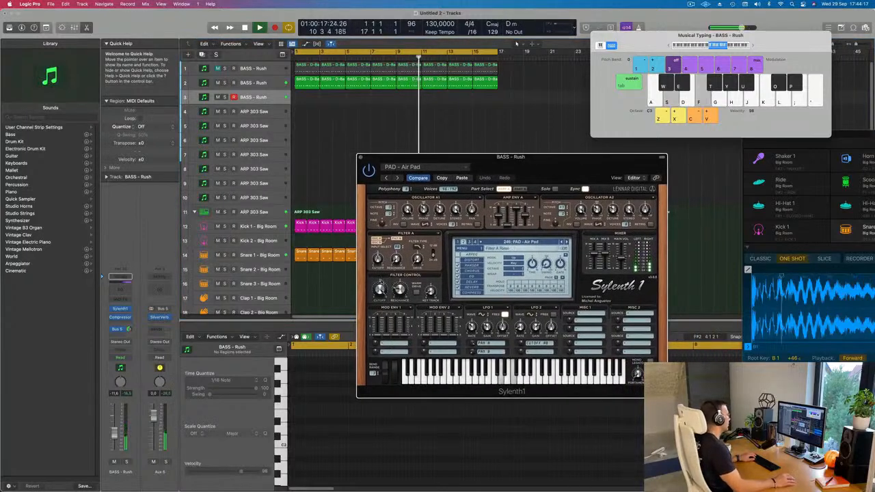
{"action": "left_click_drag", "start_coordinate": [380, 287], "coordinate": [380, 289]}
{"action": "key", "text": "s"}
{"action": "key", "text": "f"}
{"action": "key", "text": "h"}
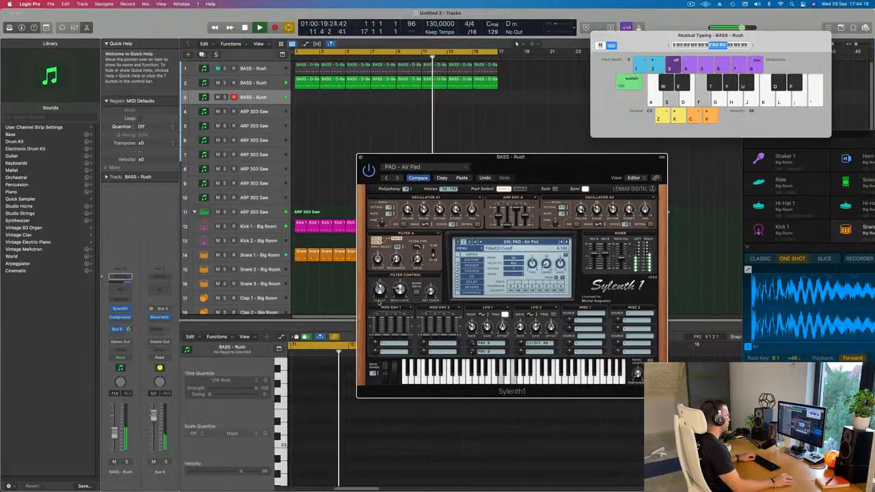
{"action": "key", "text": "d"}
{"action": "key", "text": "g"}
{"action": "key", "text": "j"}
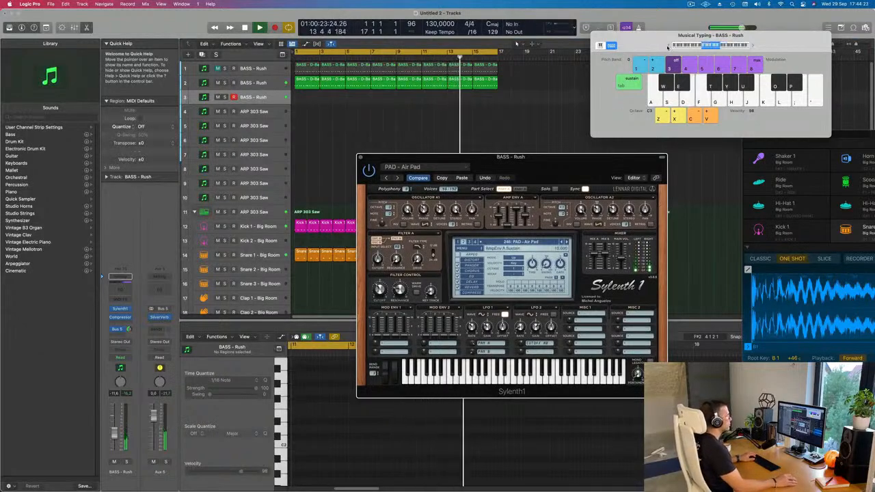
{"action": "key", "text": "s"}
{"action": "key", "text": "f"}
{"action": "key", "text": "h"}
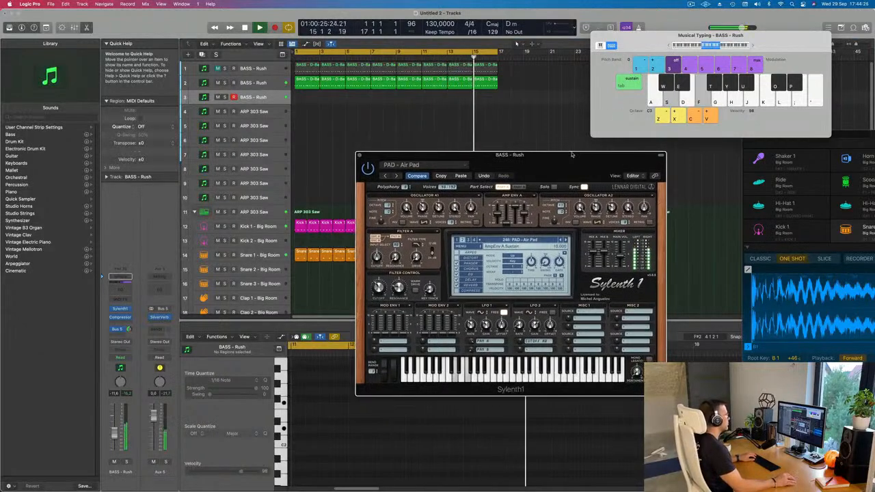
Audition successive Sylenth1 pad presets with a held chord and settle on PAD - Deeper In Space
{"action": "left_click_drag", "start_coordinate": [479, 156], "coordinate": [469, 98]}
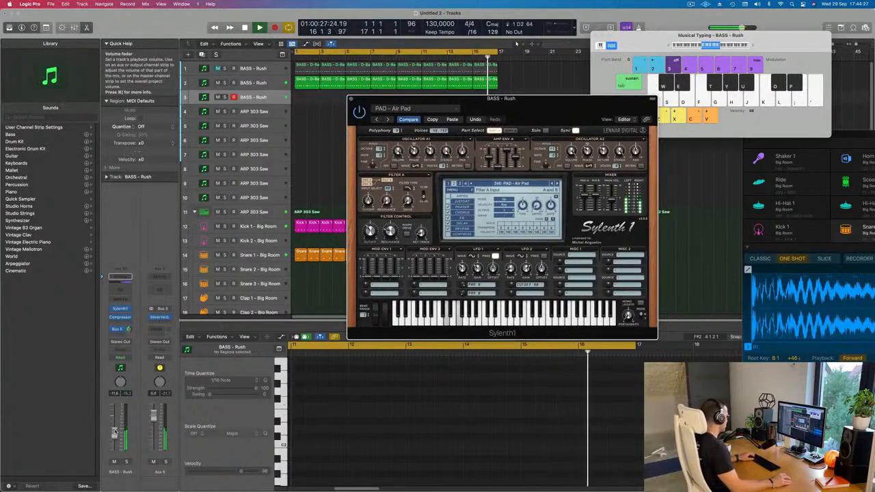
{"action": "key", "text": "a"}
{"action": "key", "text": "d"}
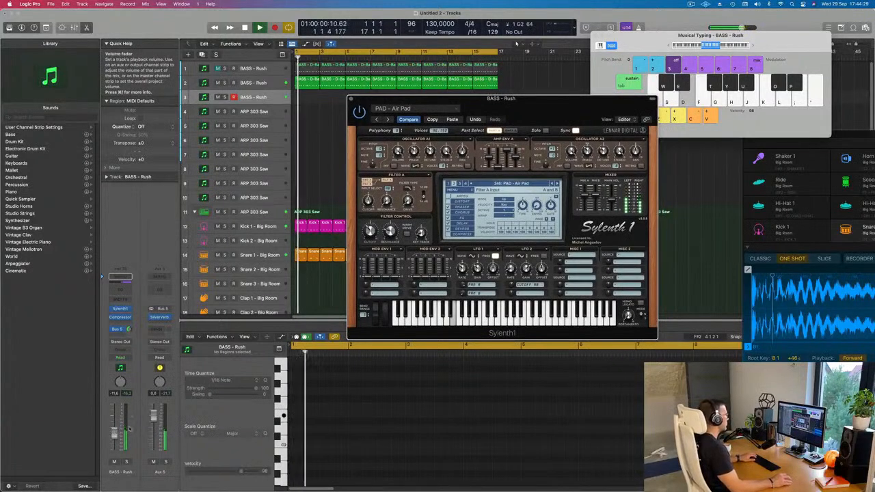
{"action": "left_click", "coordinate": [557, 184]}
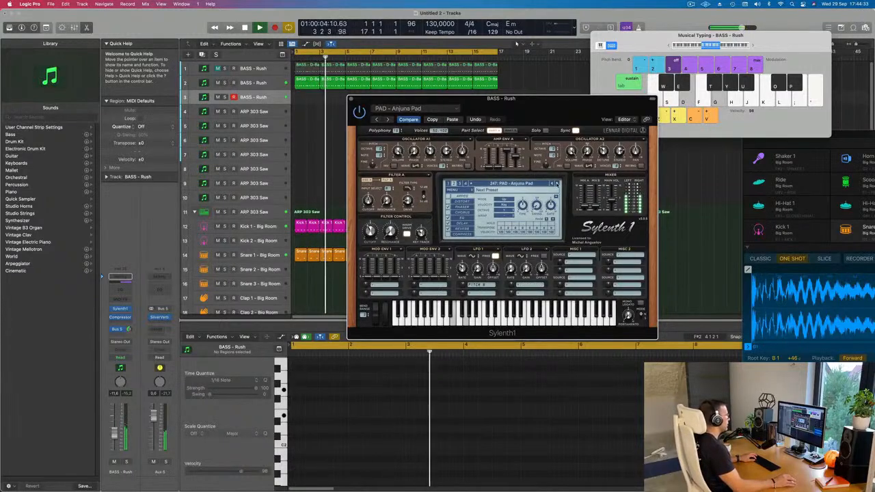
{"action": "left_click", "coordinate": [558, 184]}
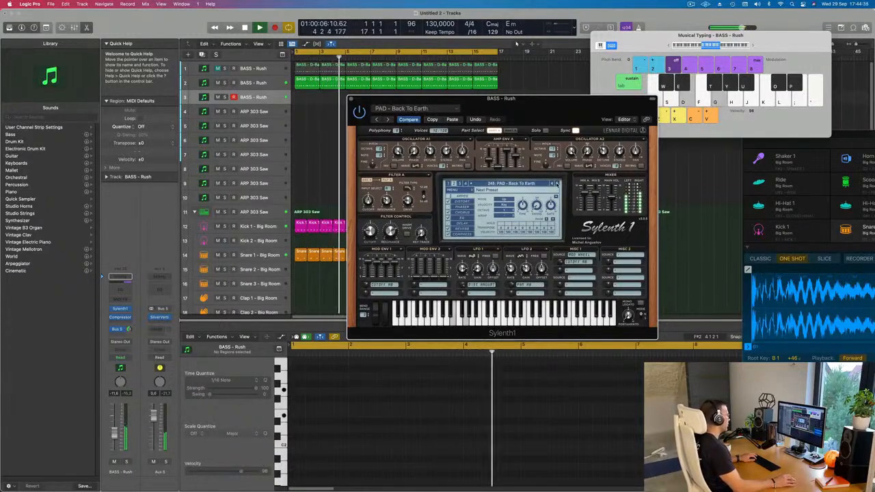
{"action": "left_click", "coordinate": [557, 184]}
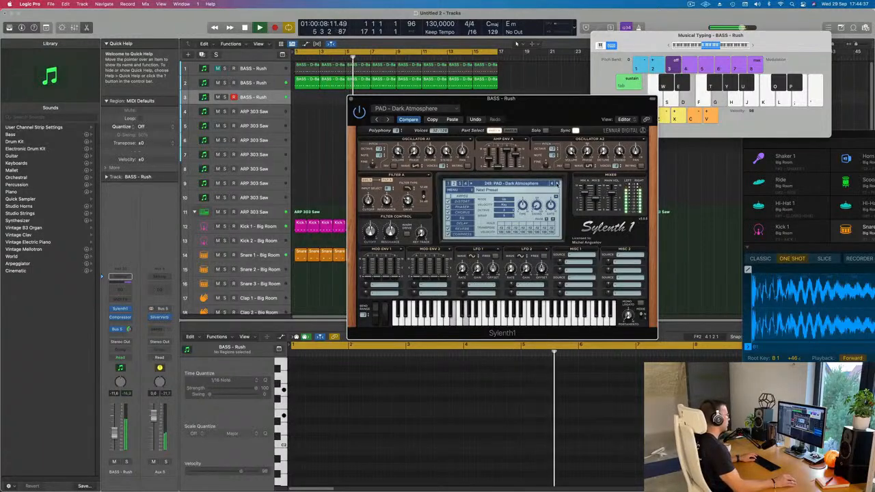
{"action": "left_click", "coordinate": [557, 184]}
{"action": "left_click", "coordinate": [557, 183]}
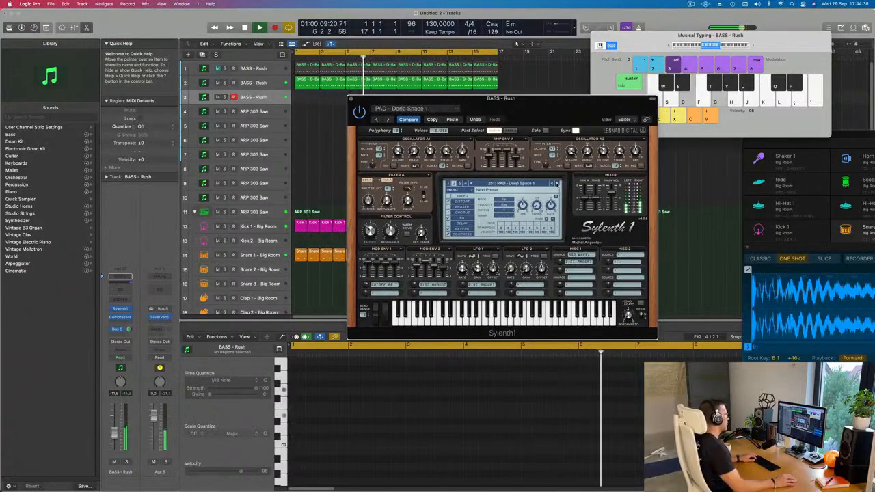
{"action": "left_click", "coordinate": [557, 183]}
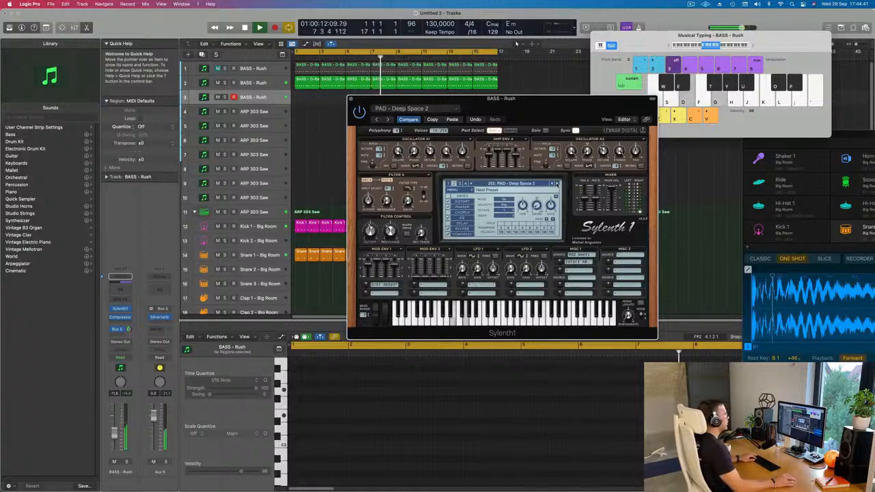
{"action": "left_click", "coordinate": [557, 184]}
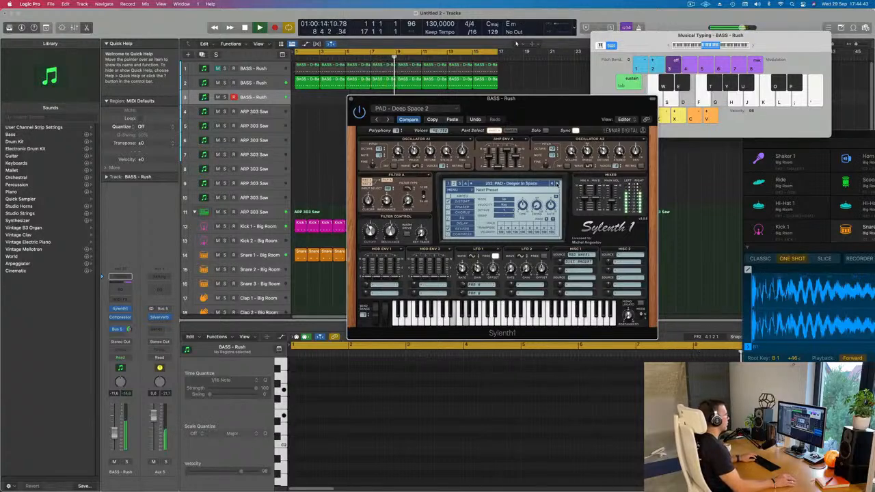
Lower the pad track's volume to -22.5 dB and record a two-chord part from bar 1
{"action": "left_click", "coordinate": [113, 447]}
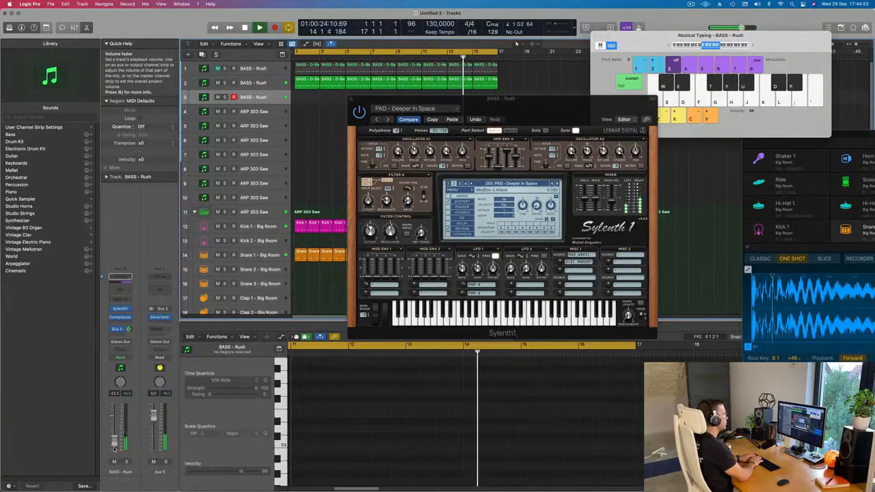
{"action": "key", "text": "r"}
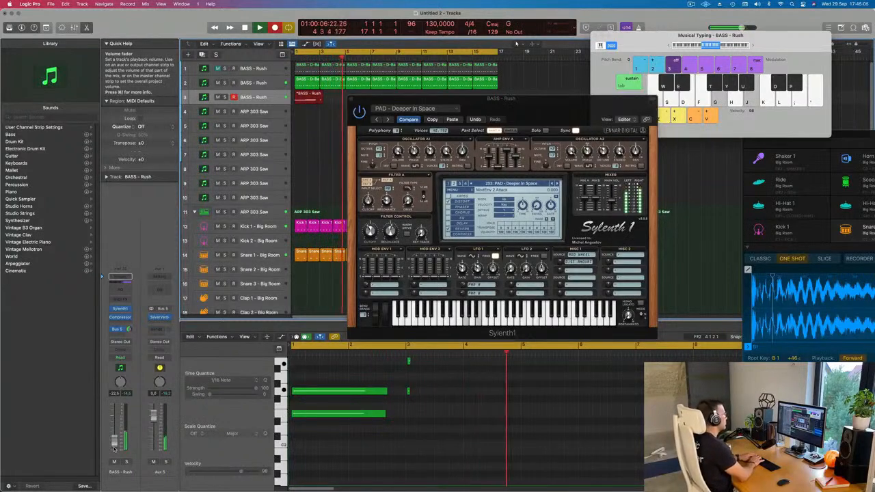
{"action": "key", "text": "space"}
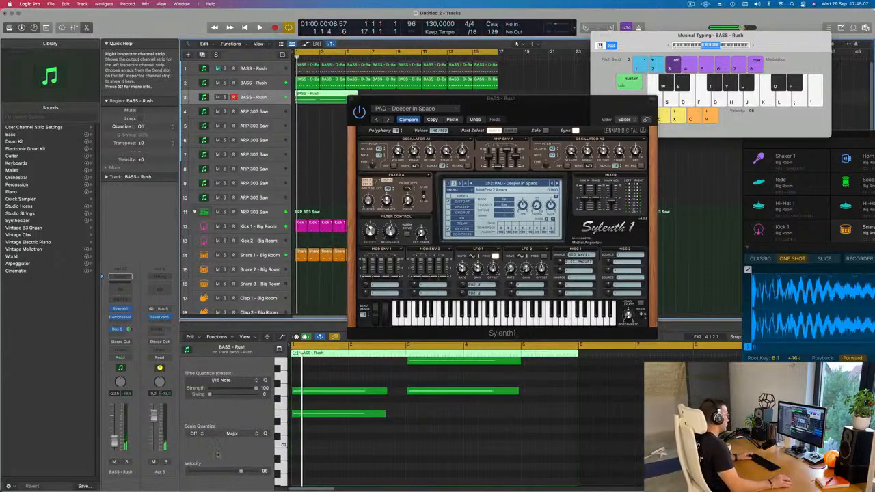
Lengthen the first chord's two notes to reach bar 3 in the recorded pad region and play it back
{"action": "scroll", "coordinate": [430, 471], "scroll_direction": "up", "scroll_amount": 2}
{"action": "left_click_drag", "start_coordinate": [382, 403], "coordinate": [404, 438]}
{"action": "key", "text": "space"}
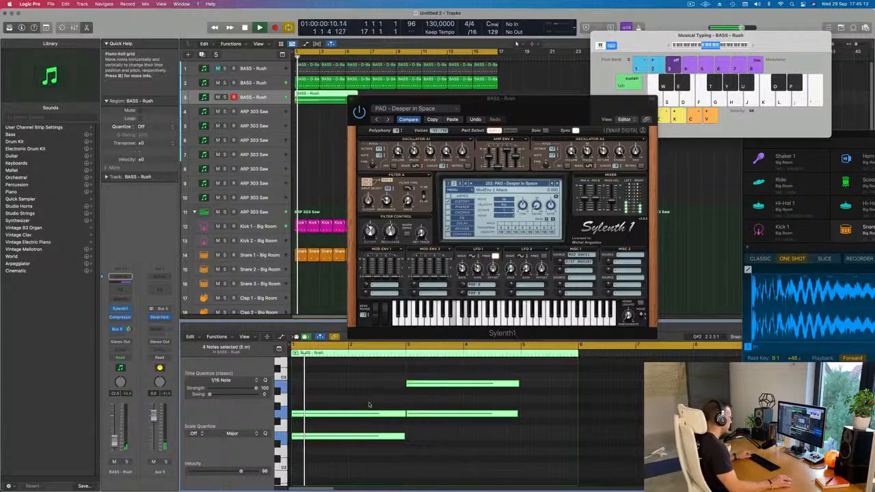
{"action": "key", "text": "super+Left"}
{"action": "left_click", "coordinate": [395, 441]}
{"action": "scroll", "coordinate": [392, 378], "scroll_direction": "left", "scroll_amount": 1}
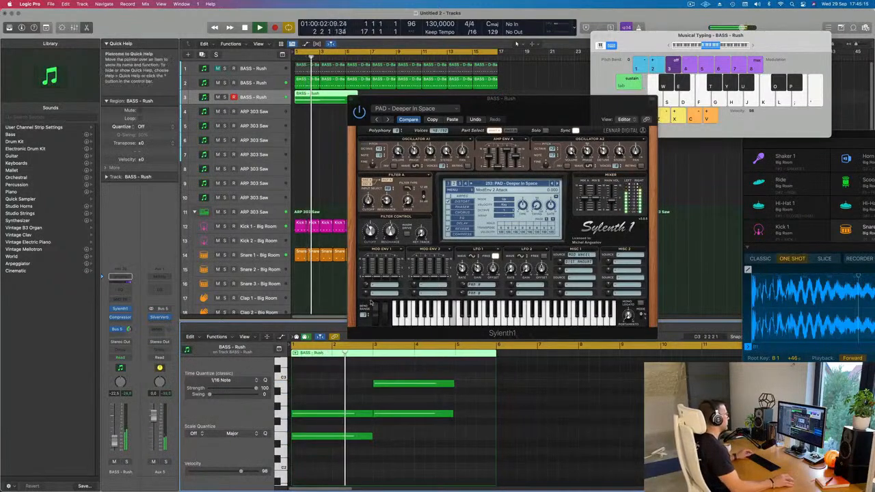
Split the recorded pad region at bar 5 and delete the leftover piece after it
{"action": "left_click_drag", "start_coordinate": [550, 114], "coordinate": [541, 164]}
{"action": "key", "text": "space"}
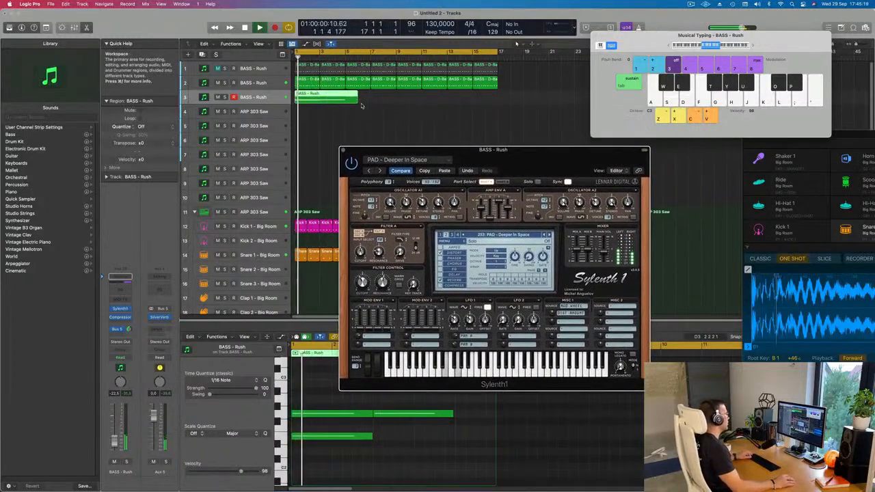
{"action": "left_click", "coordinate": [358, 106]}
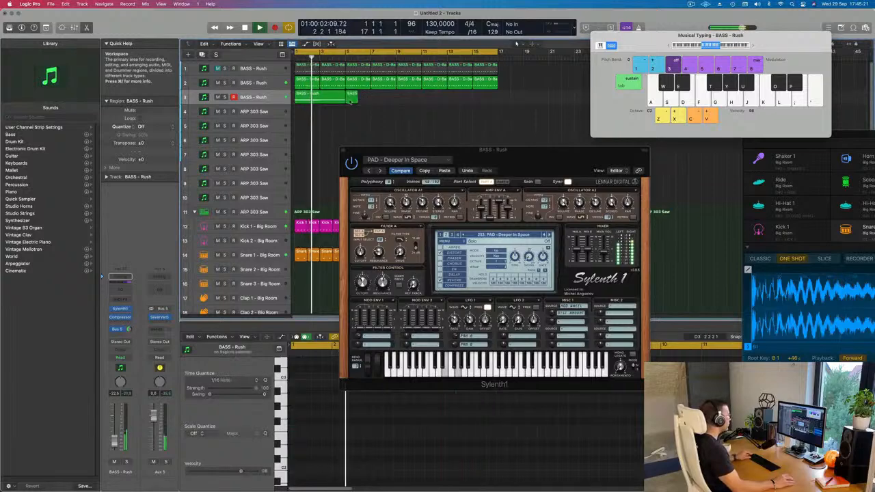
{"action": "left_click", "coordinate": [352, 97]}
{"action": "key", "text": "BackSpace"}
Repeat the four-bar pad region three times to fill the track up to bar 17
{"action": "left_click", "coordinate": [330, 100]}
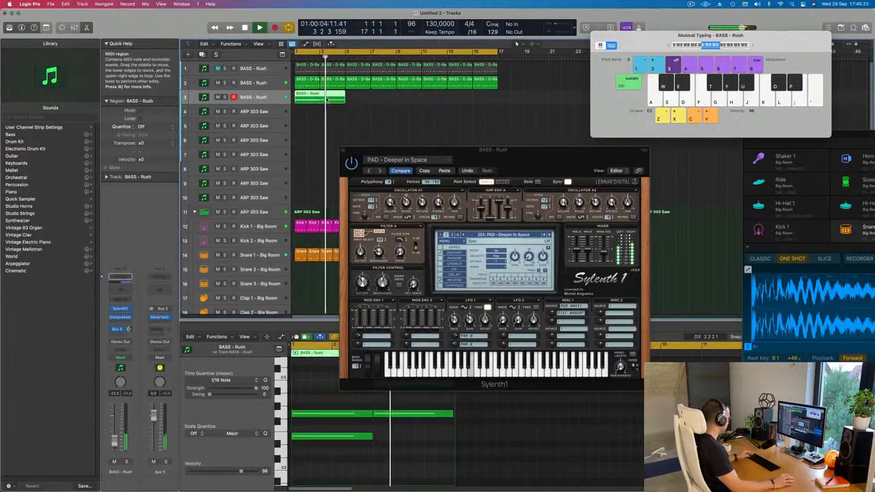
{"action": "key", "text": "super+r"}
{"action": "key", "text": "super+r"}
{"action": "key", "text": "super+r"}
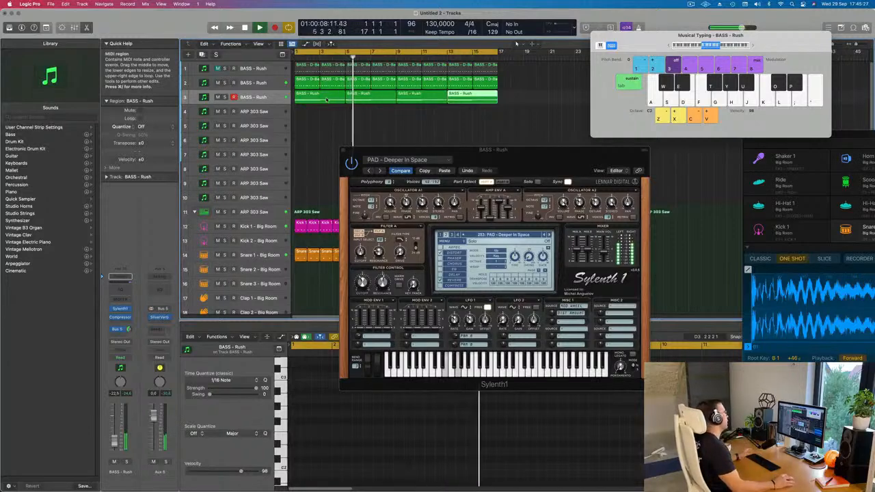
{"action": "left_click_drag", "start_coordinate": [511, 153], "coordinate": [516, 154]}
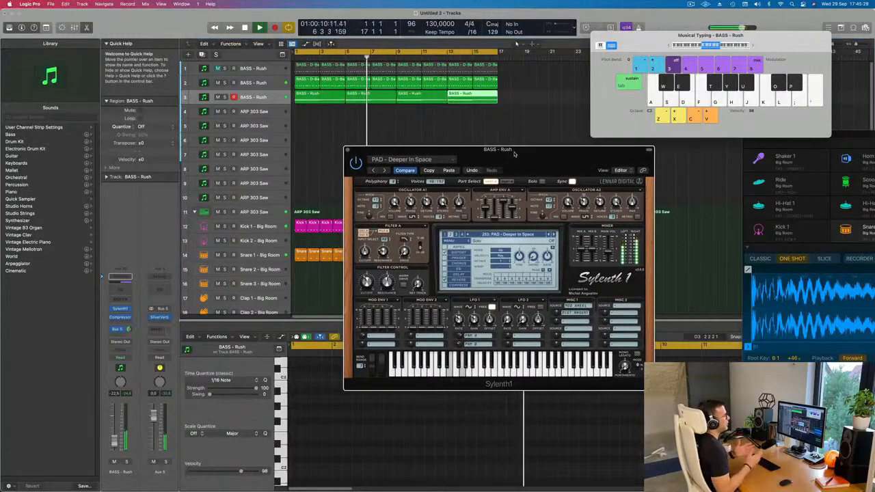
{"action": "left_click_drag", "start_coordinate": [514, 154], "coordinate": [510, 153]}
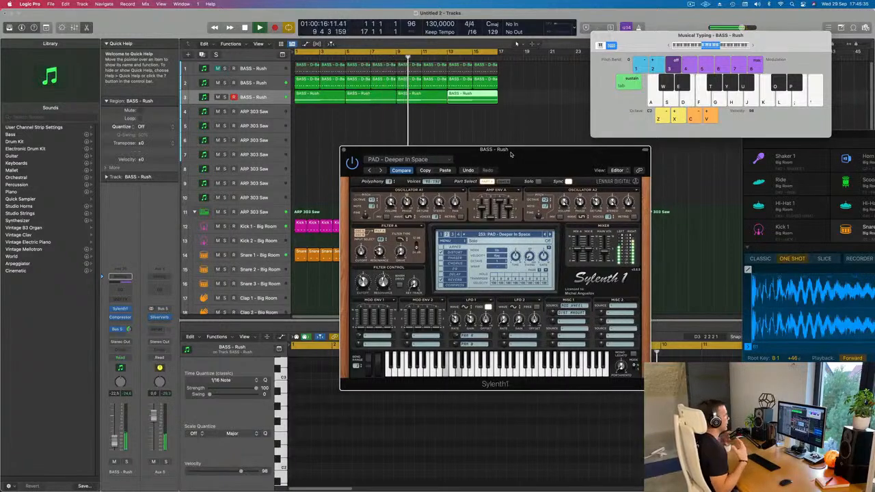
{"action": "left_click_drag", "start_coordinate": [511, 154], "coordinate": [569, 140]}
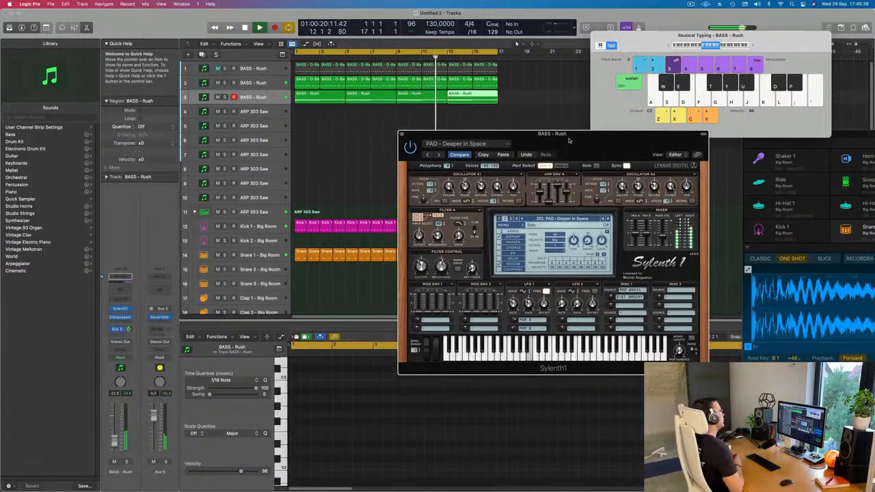
{"action": "left_click_drag", "start_coordinate": [569, 140], "coordinate": [480, 132]}
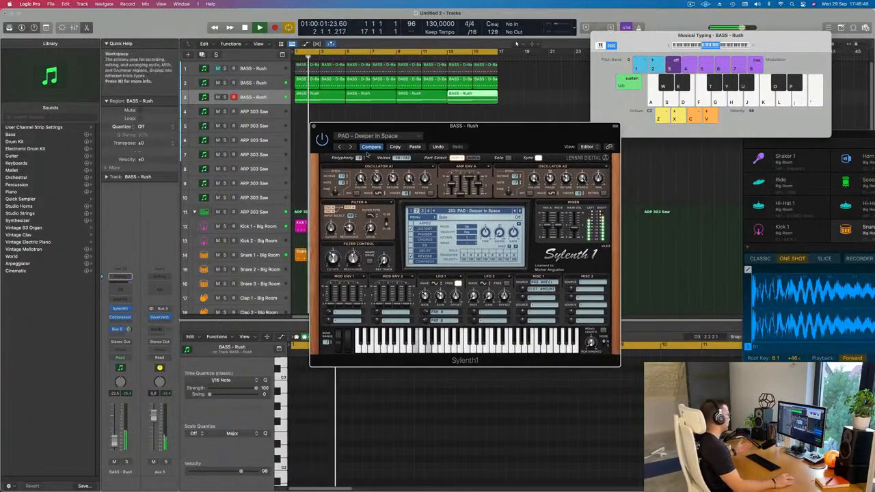
Audition further Sylenth1 pad presets on the playing part, stepping forward to PAD - Rain
{"action": "left_click", "coordinate": [518, 211]}
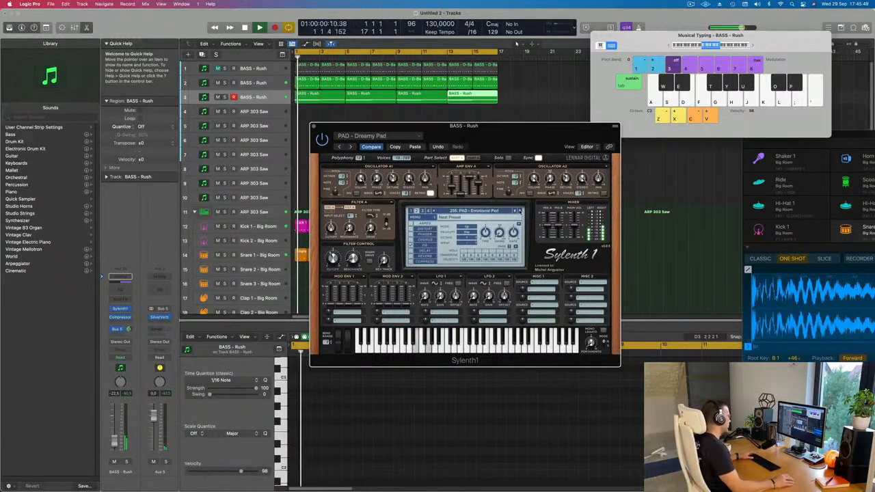
{"action": "left_click", "coordinate": [518, 211]}
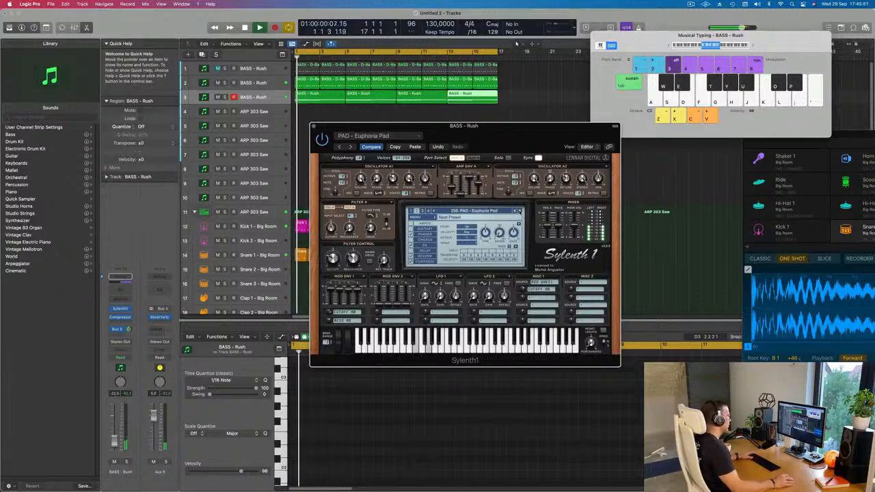
{"action": "left_click", "coordinate": [518, 211]}
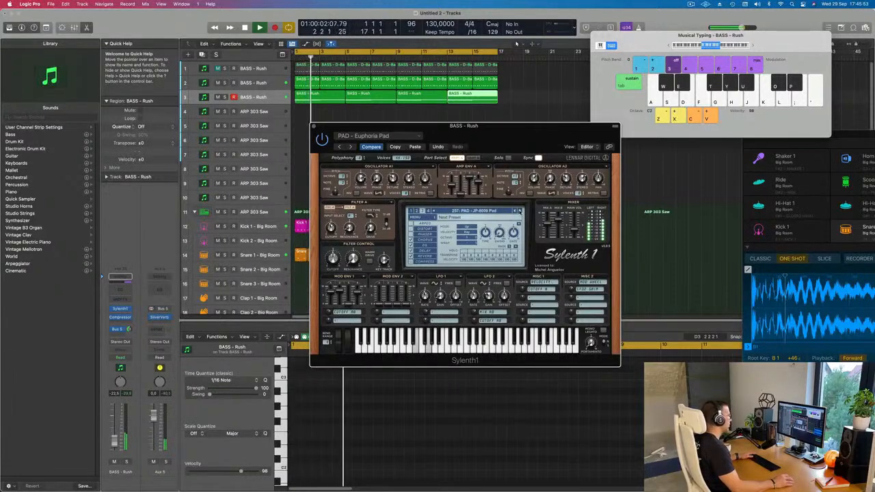
{"action": "left_click", "coordinate": [518, 211]}
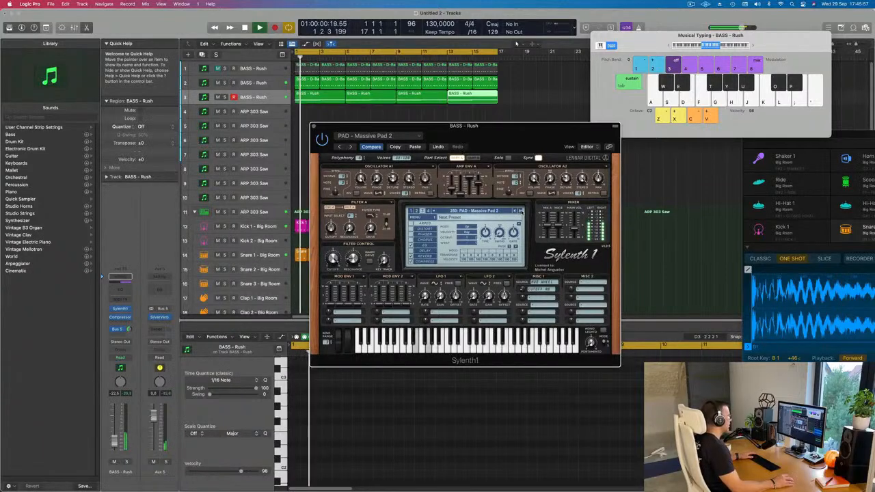
{"action": "left_click", "coordinate": [518, 211]}
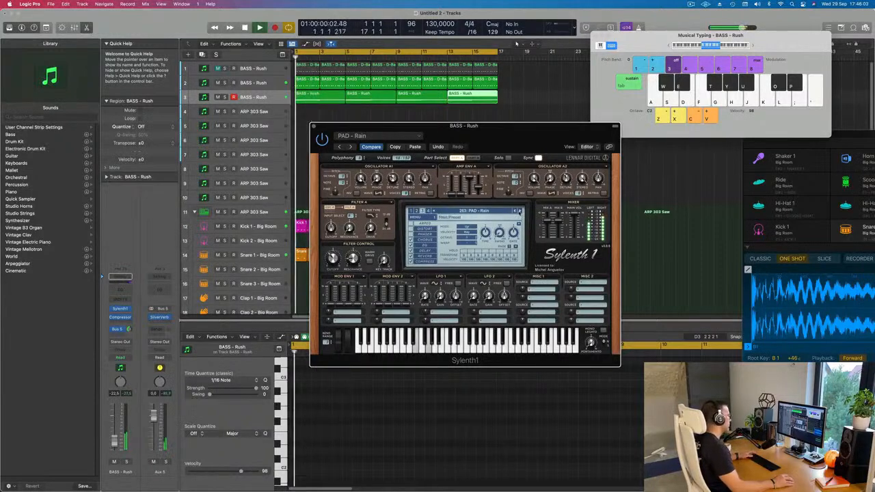
Look through the Sylenth1 preset list while keeping PAD - Rain, and lower the pad track's volume to about -23 dB
{"action": "left_click", "coordinate": [499, 212]}
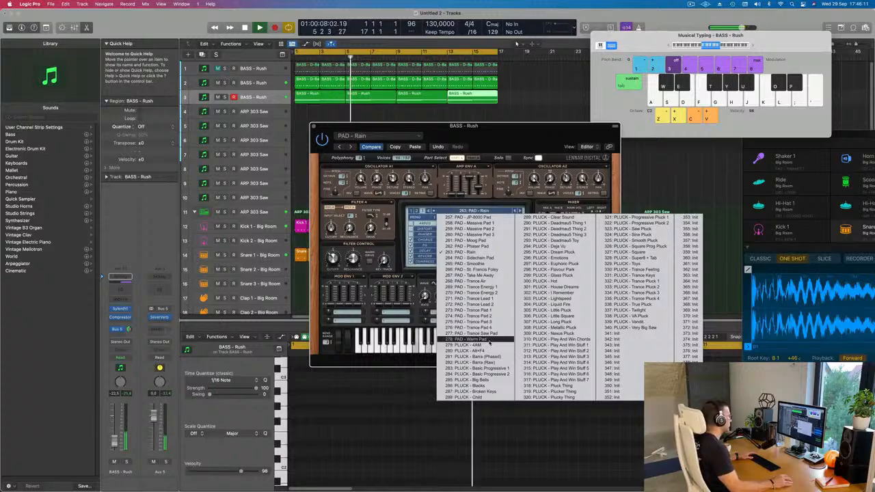
{"action": "left_click", "coordinate": [478, 134]}
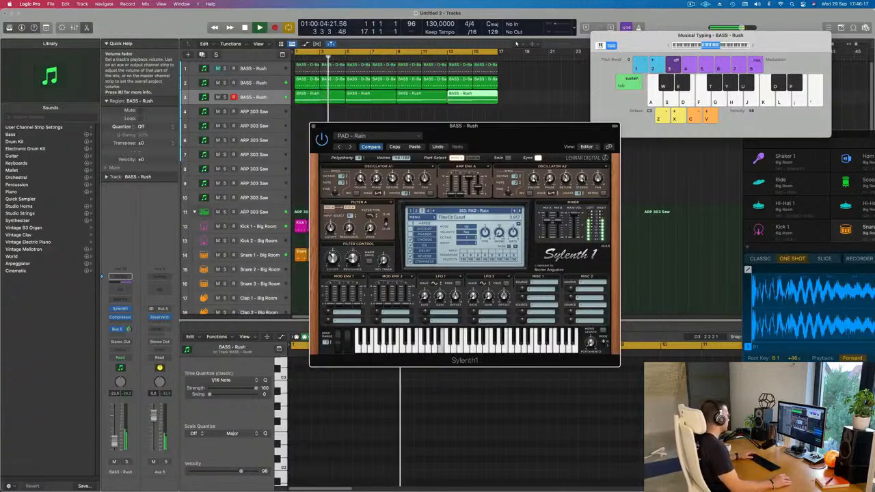
{"action": "left_click_drag", "start_coordinate": [116, 424], "coordinate": [115, 425]}
Add a Channel EQ low cut at about 148 Hz to the pad track and close its EQ and Sylenth1 windows
{"action": "left_click", "coordinate": [119, 277]}
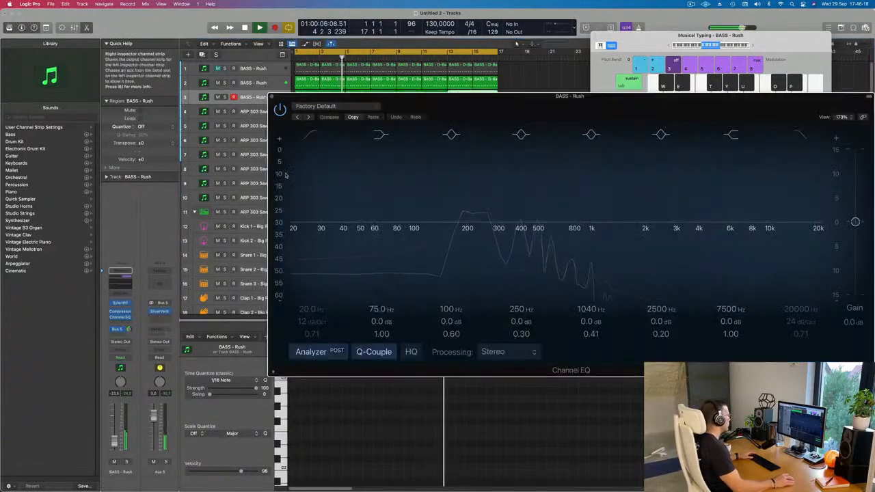
{"action": "left_click", "coordinate": [308, 143]}
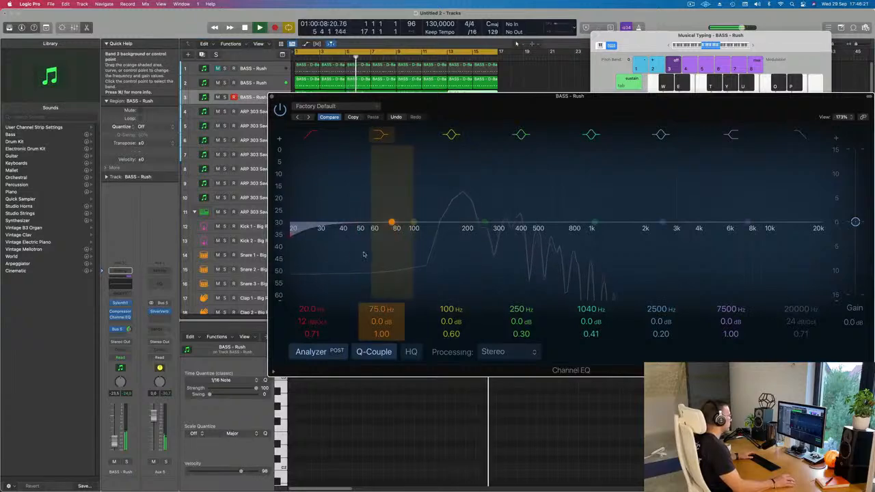
{"action": "mouse_move", "coordinate": [322, 227]}
{"action": "left_mouse_down"}
{"action": "mouse_move", "coordinate": [429, 223]}
{"action": "mouse_move", "coordinate": [444, 235]}
{"action": "left_mouse_up"}
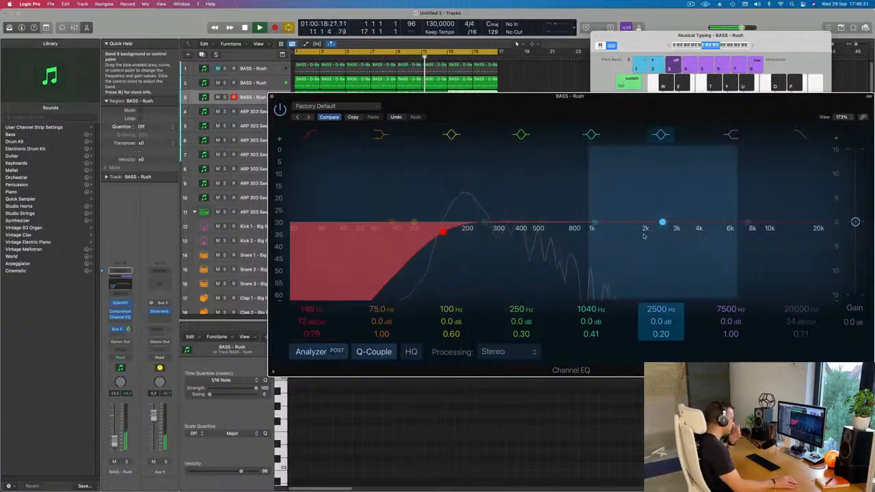
{"action": "left_click", "coordinate": [272, 97]}
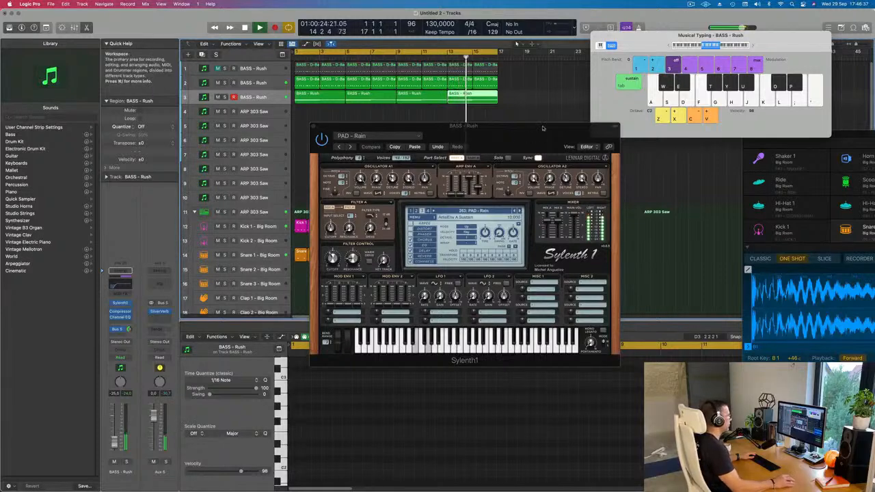
{"action": "left_click_drag", "start_coordinate": [509, 137], "coordinate": [544, 162]}
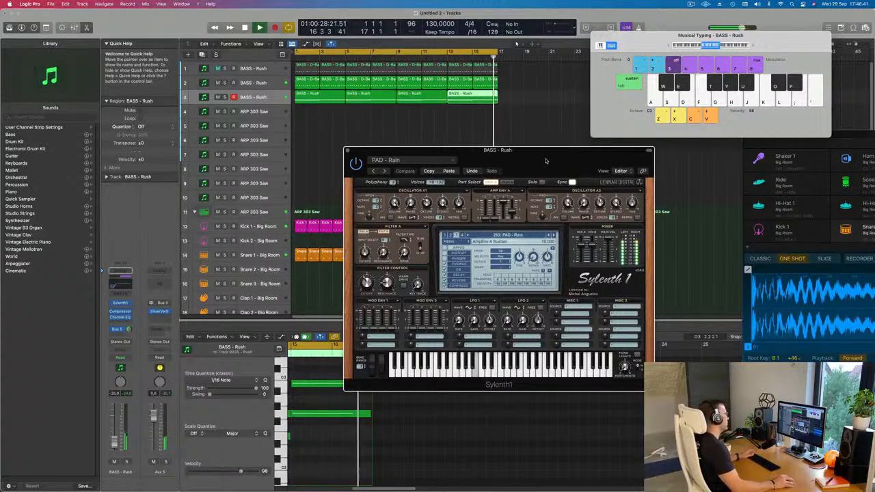
{"action": "left_click_drag", "start_coordinate": [546, 161], "coordinate": [596, 157]}
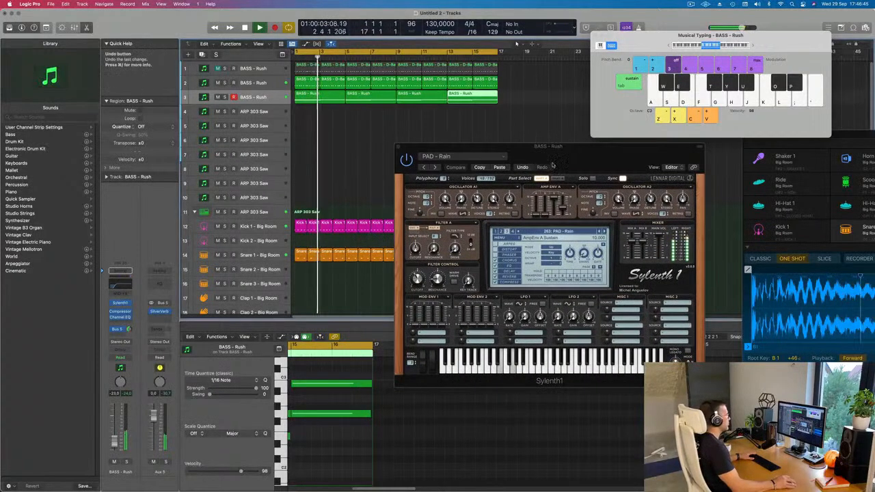
{"action": "left_click_drag", "start_coordinate": [398, 147], "coordinate": [335, 180]}
{"action": "left_click", "coordinate": [336, 180]}
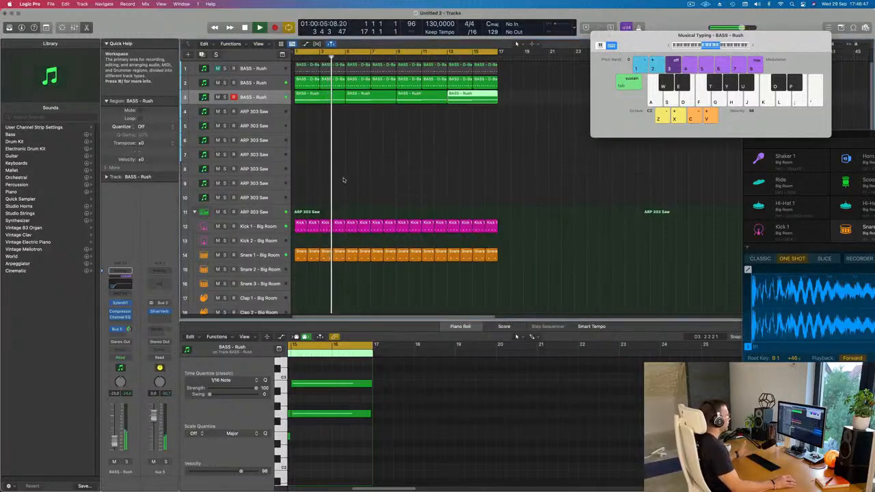
{"action": "left_click", "coordinate": [260, 112]}
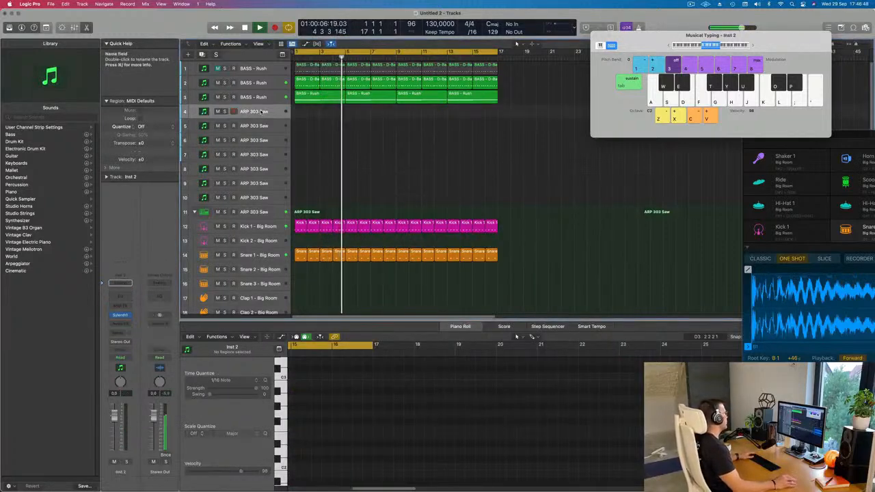
{"action": "left_click", "coordinate": [120, 315]}
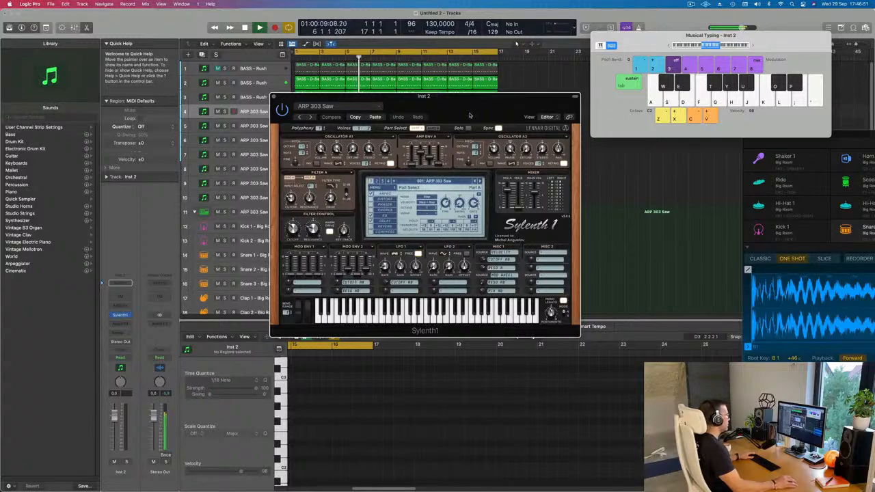
{"action": "left_click_drag", "start_coordinate": [469, 115], "coordinate": [591, 150]}
Duplicate the pad track with its channel settings as a new empty track below it and enlarge the new track's row
{"action": "left_click", "coordinate": [268, 98]}
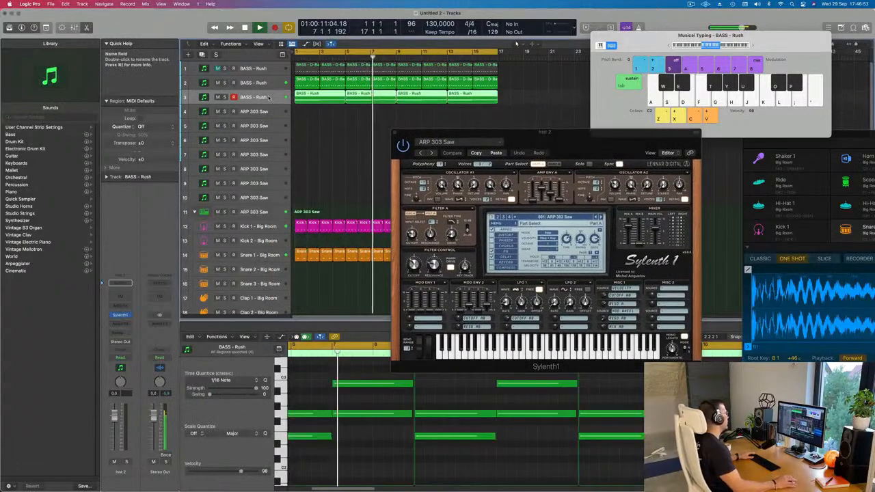
{"action": "key", "text": "super+d"}
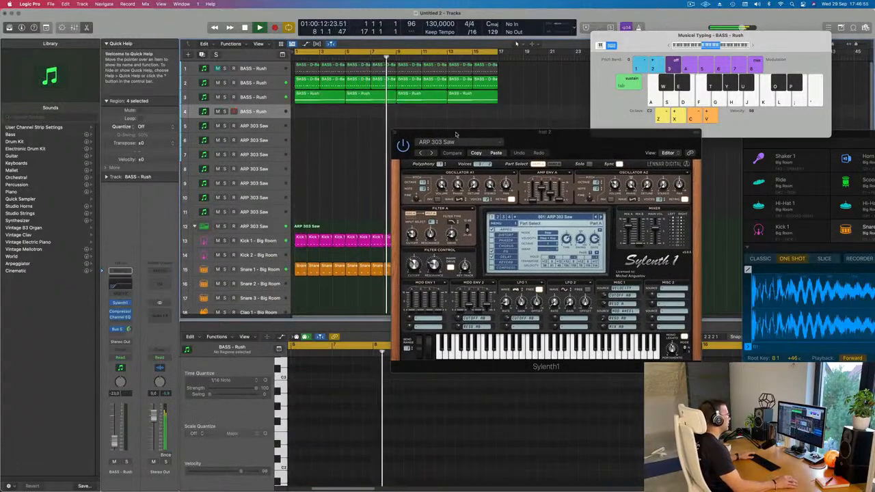
{"action": "left_click_drag", "start_coordinate": [264, 119], "coordinate": [264, 160]}
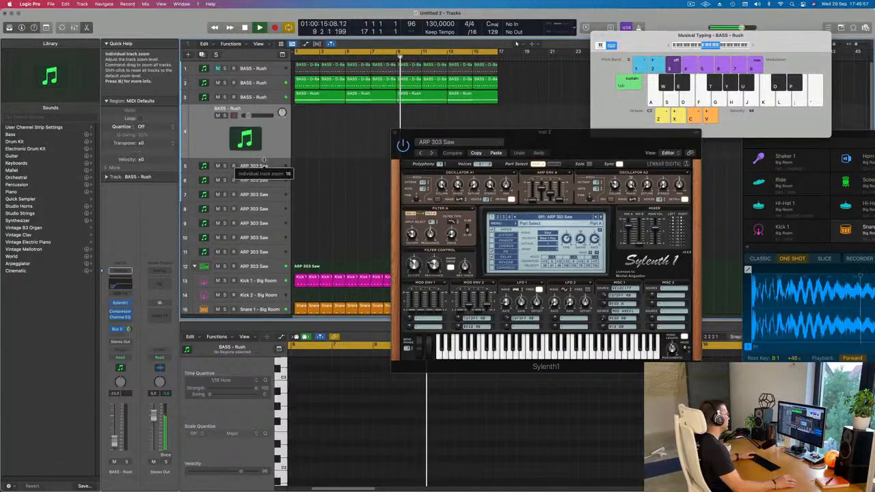
Load the PLUCK - 4AM preset in the duplicated track's Sylenth1
{"action": "left_click", "coordinate": [120, 303]}
{"action": "left_click_drag", "start_coordinate": [474, 115], "coordinate": [514, 169]}
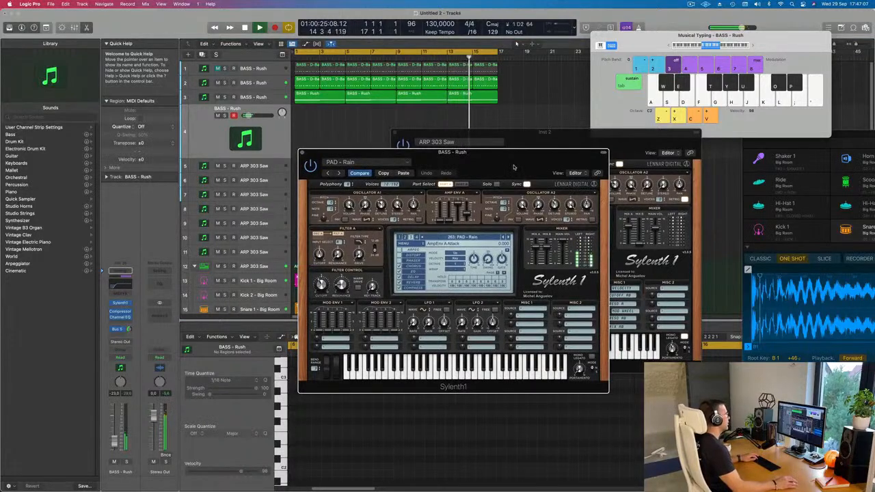
{"action": "left_click_drag", "start_coordinate": [514, 170], "coordinate": [479, 154]}
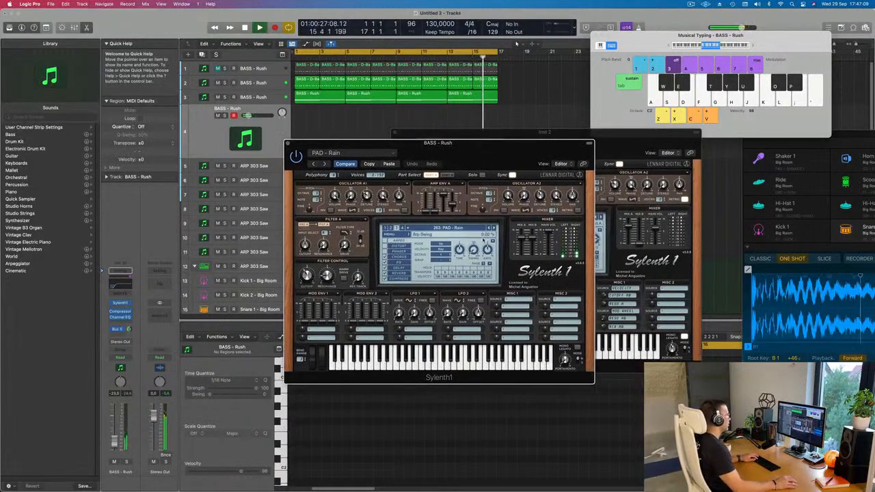
{"action": "left_click", "coordinate": [468, 228]}
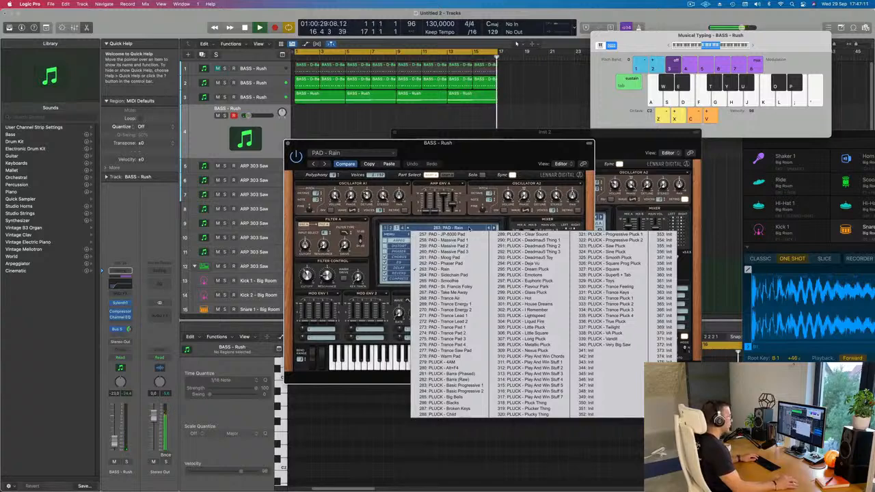
{"action": "left_click", "coordinate": [446, 361]}
{"action": "left_click_drag", "start_coordinate": [475, 151], "coordinate": [496, 152]}
Play a repeated D minor chord with the pluck sound and set the track's volume to about -12.2 dB
{"action": "key", "text": "s"}
{"action": "key", "text": "f"}
{"action": "key", "text": "h"}
{"action": "key", "text": "s"}
{"action": "key", "text": "f"}
{"action": "key", "text": "h"}
{"action": "key", "text": "s"}
{"action": "key", "text": "f"}
{"action": "key", "text": "h"}
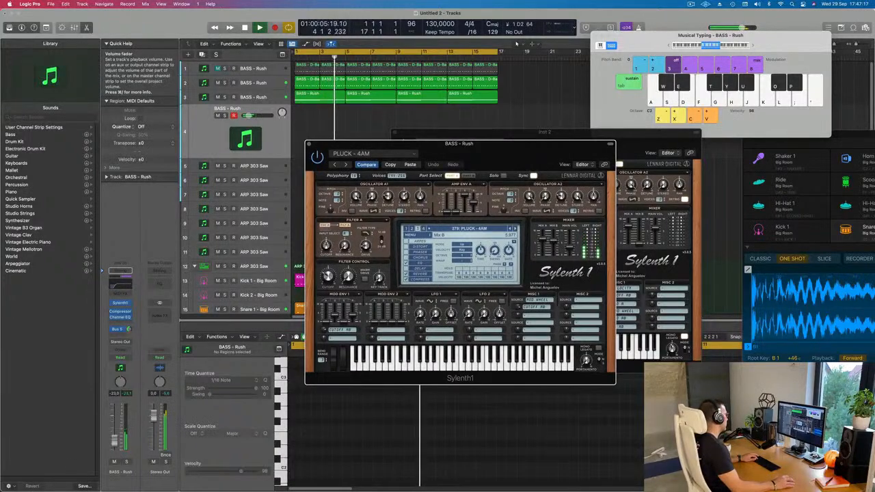
{"action": "left_click_drag", "start_coordinate": [115, 434], "coordinate": [114, 432]}
Improvise chords and single notes with the PLUCK - 4AM sound over the looping arrangement to try out pluck ideas
{"action": "key", "text": "f"}
{"action": "key", "text": "f"}
{"action": "key", "text": "f"}
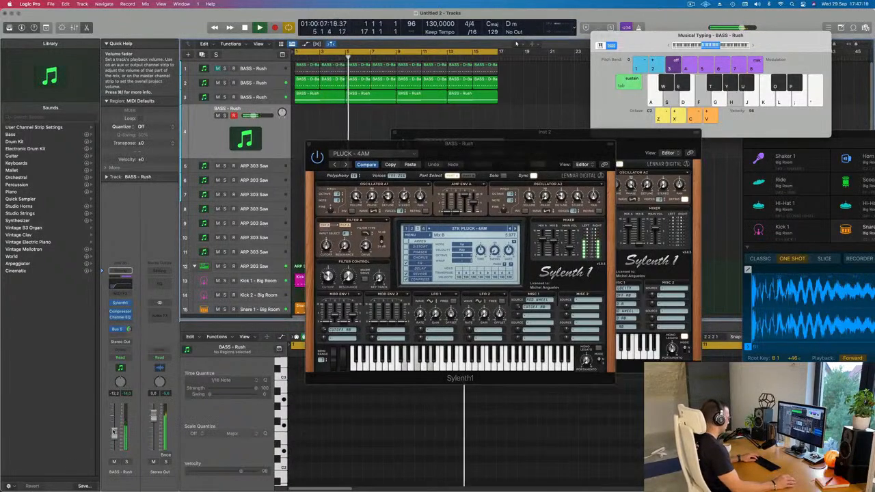
{"action": "key", "text": "h"}
{"action": "key", "text": "a"}
{"action": "key", "text": "a"}
{"action": "key", "text": "f"}
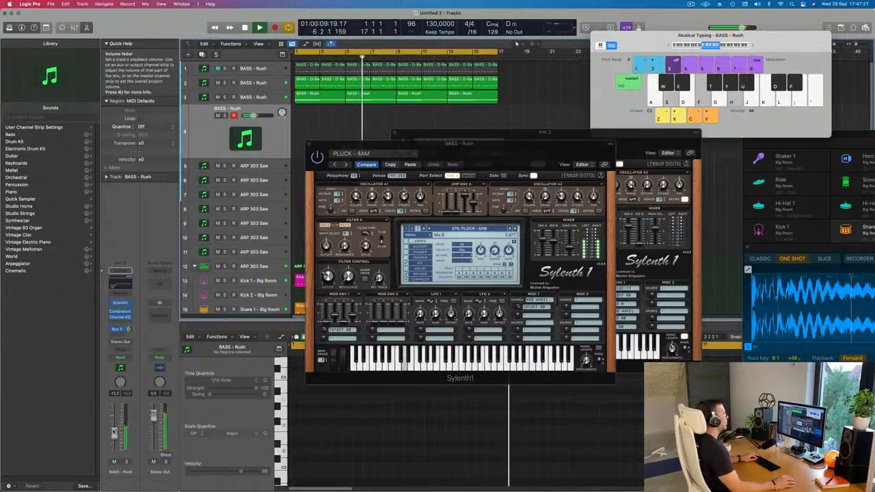
{"action": "key", "text": "s"}
{"action": "key", "text": "f"}
{"action": "key", "text": "f"}
{"action": "key", "text": "d"}
{"action": "key", "text": "g"}
{"action": "key", "text": "j"}
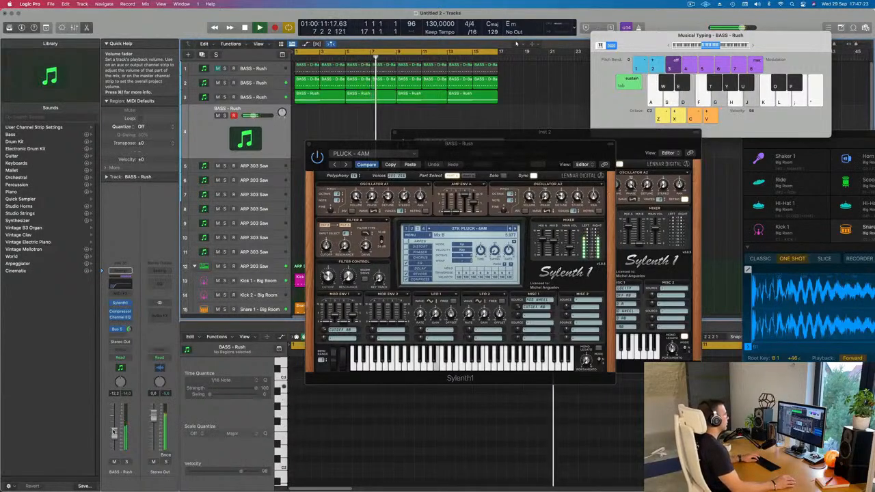
{"action": "key", "text": "d"}
{"action": "key", "text": "g"}
{"action": "key", "text": "j"}
{"action": "key", "text": "f"}
{"action": "key", "text": "k"}
{"action": "key", "text": "f"}
{"action": "key", "text": "k"}
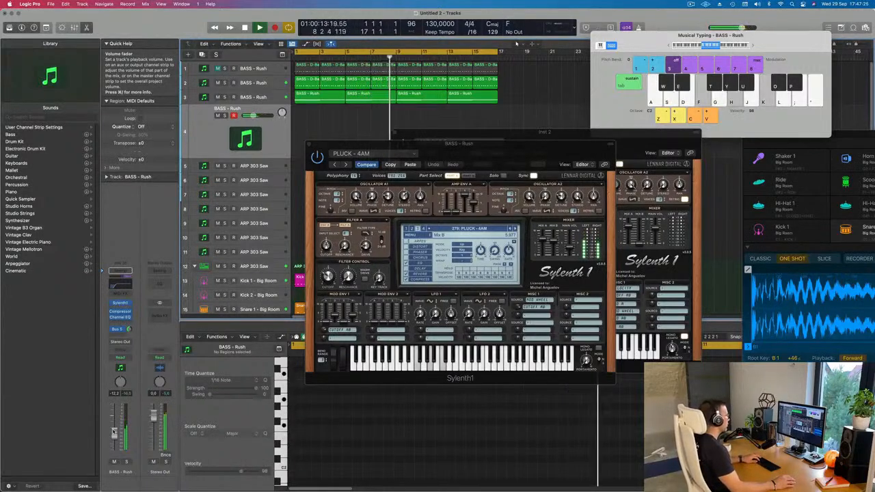
{"action": "key", "text": "f"}
{"action": "key", "text": "f"}
{"action": "key", "text": "a"}
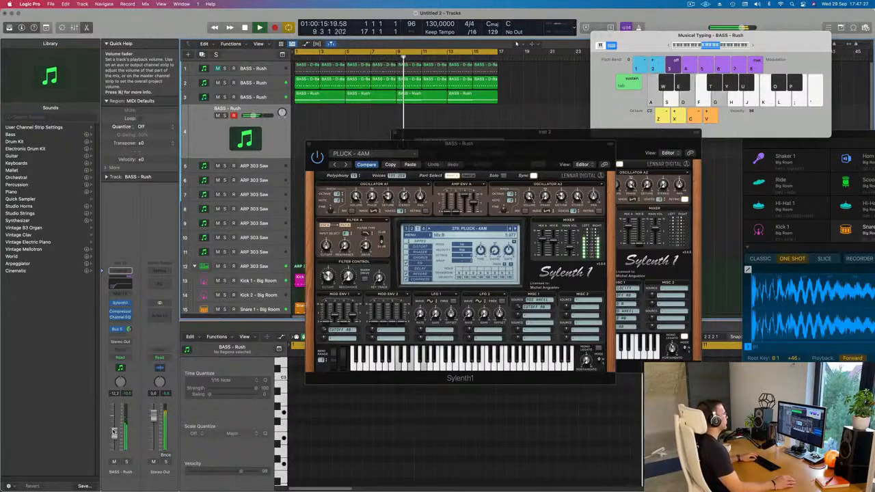
{"action": "key", "text": "a"}
{"action": "key", "text": "f"}
{"action": "key", "text": "f"}
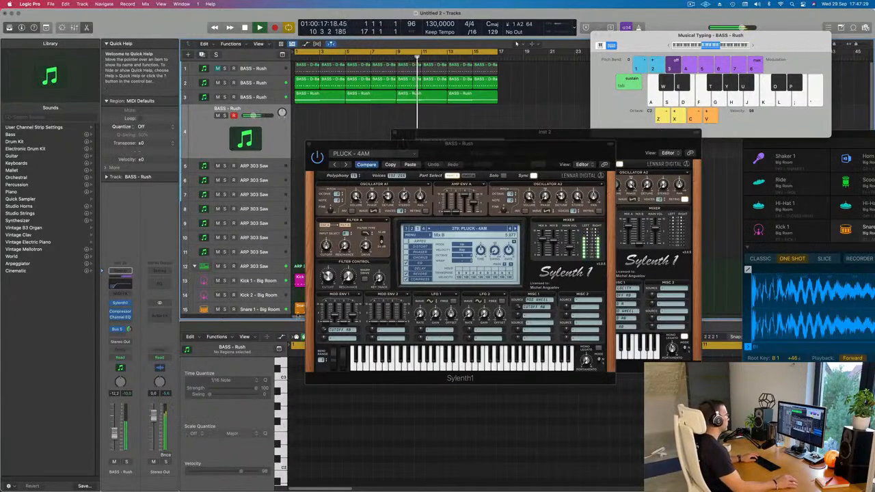
Adjust the pluck track's reverb send to Bus 5 and raise the track's volume to about -4.6 dB
{"action": "left_click_drag", "start_coordinate": [495, 153], "coordinate": [594, 191]}
{"action": "key", "text": "h"}
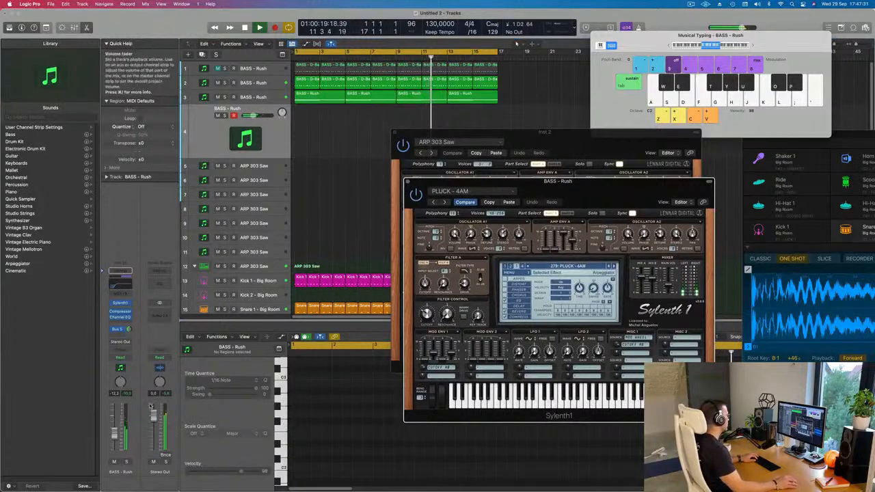
{"action": "left_click", "coordinate": [128, 328]}
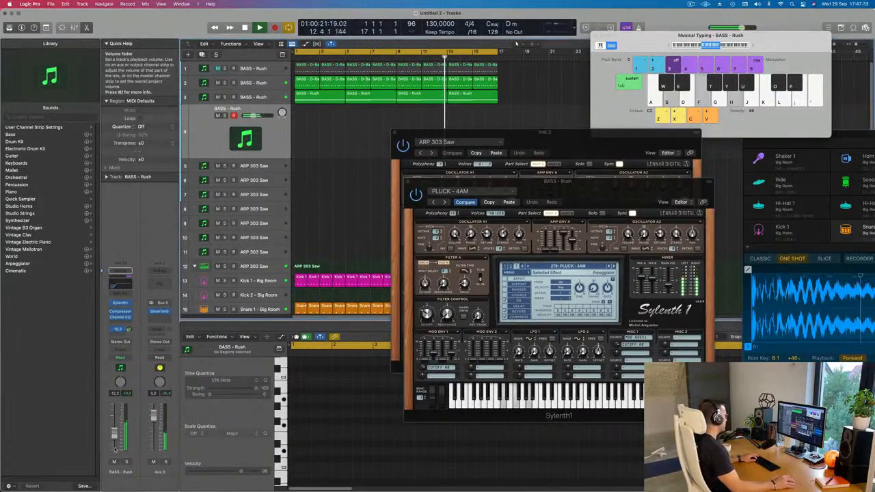
{"action": "left_click_drag", "start_coordinate": [114, 436], "coordinate": [115, 432]}
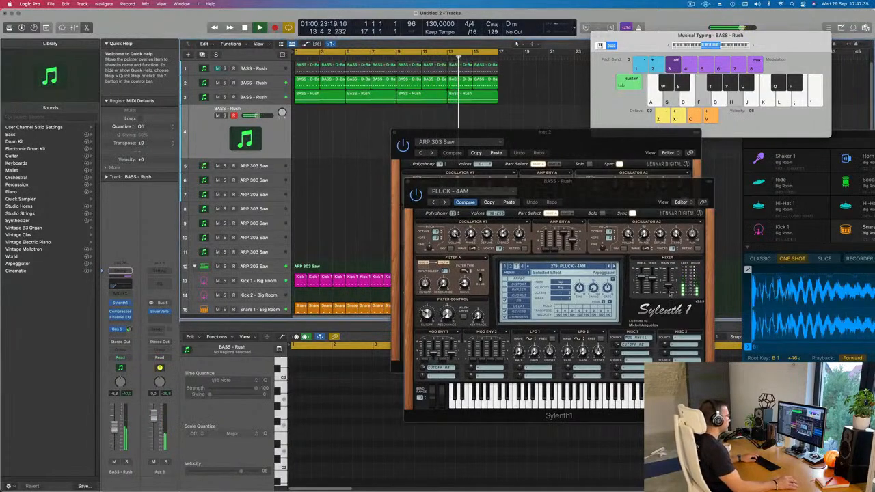
Step forward through the pluck presets to PLUCK - Barra (Raw) and lower the track's volume to about -14 dB
{"action": "left_click", "coordinate": [613, 266]}
{"action": "left_click", "coordinate": [614, 266]}
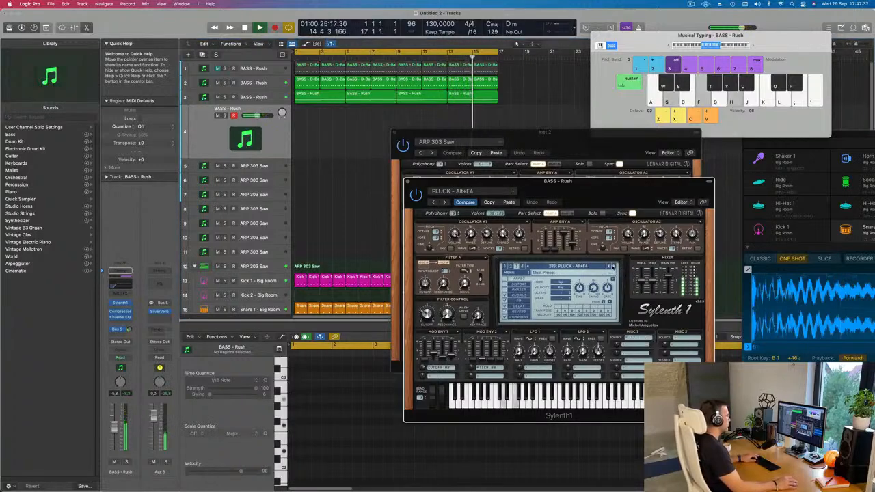
{"action": "left_click", "coordinate": [614, 266]}
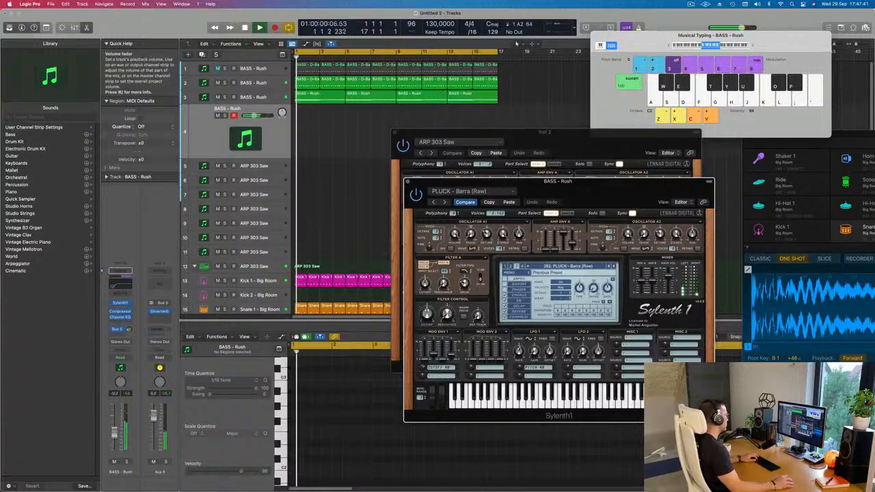
{"action": "left_click_drag", "start_coordinate": [118, 426], "coordinate": [115, 435]}
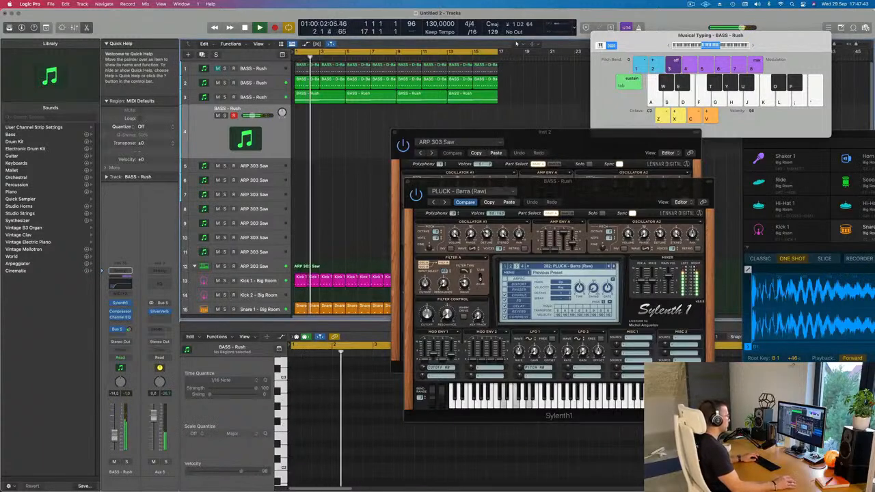
Audition further pluck presets with played notes, stepping forward to PLUCK - Clear Sound
{"action": "left_click", "coordinate": [614, 266]}
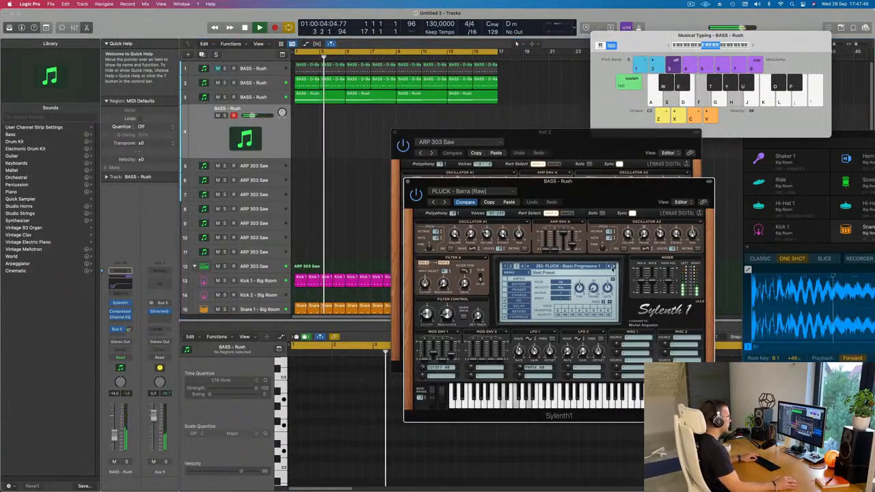
{"action": "left_click", "coordinate": [614, 267]}
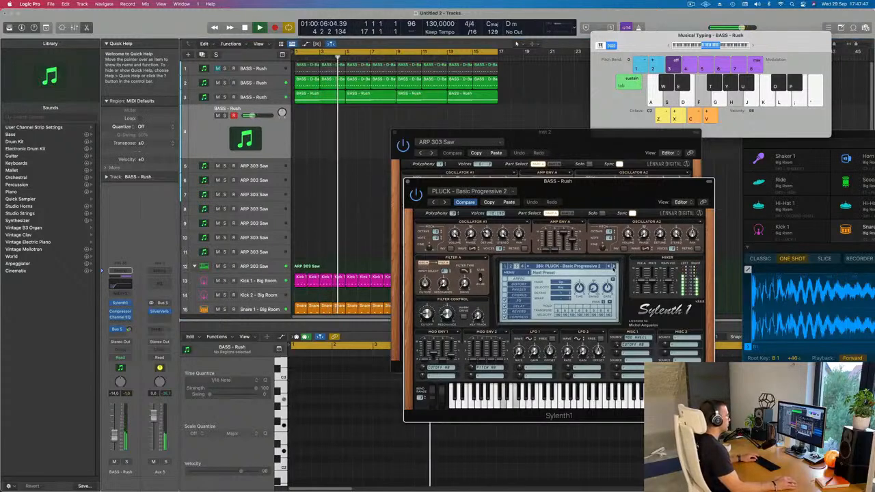
{"action": "left_click", "coordinate": [614, 267]}
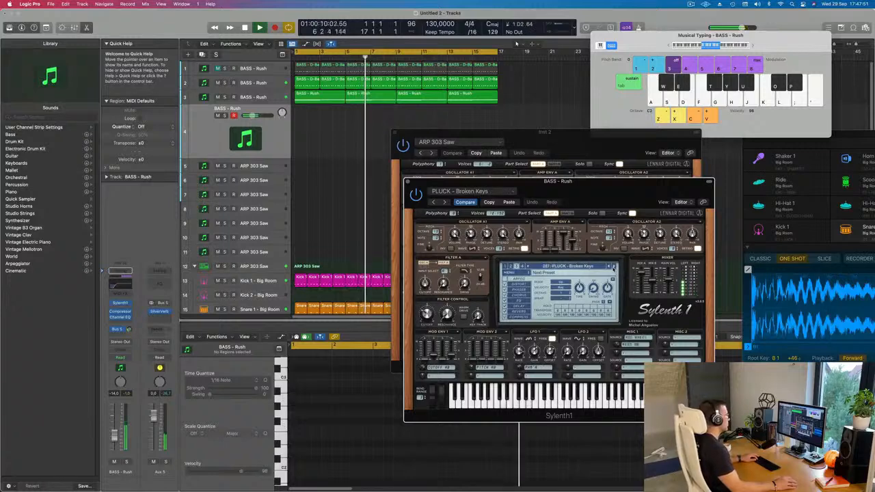
{"action": "left_click", "coordinate": [614, 266]}
{"action": "left_click", "coordinate": [613, 266]}
{"action": "left_click", "coordinate": [613, 267]}
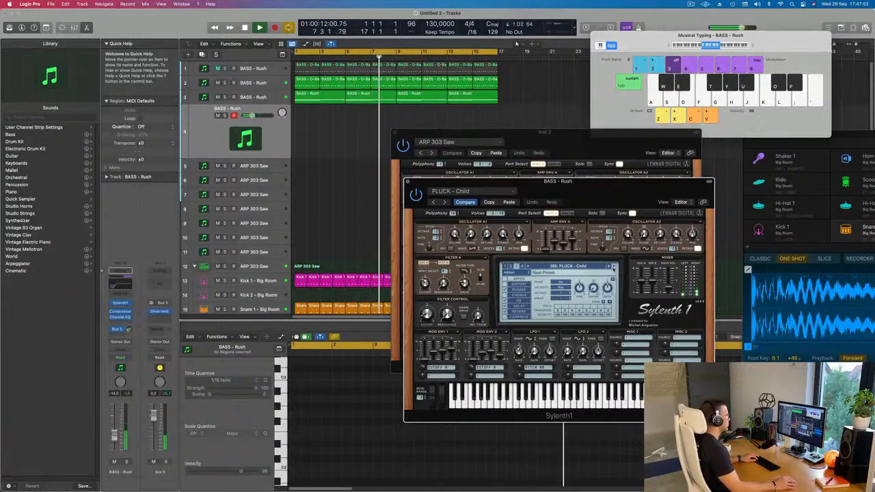
{"action": "key", "text": "f"}
{"action": "left_click", "coordinate": [613, 267]}
{"action": "key", "text": "f"}
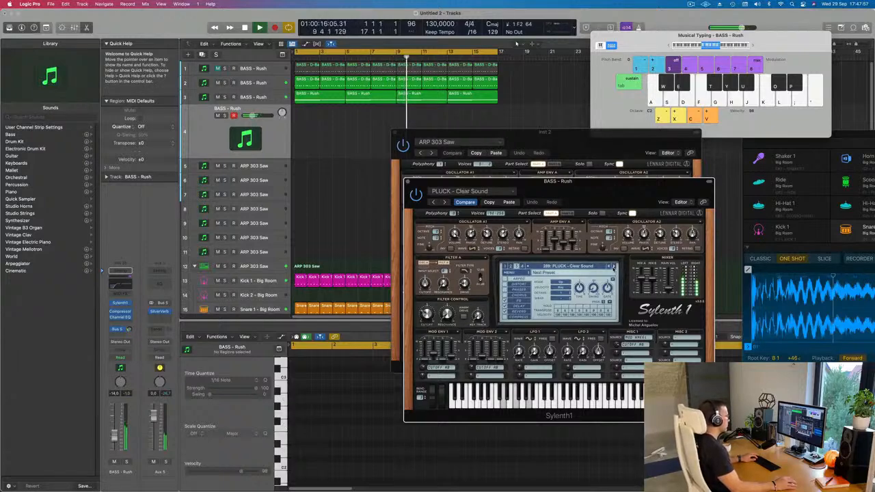
Audition the following pluck presets one by one over the loop, stepping forward to PLUCK - Glass Pluck
{"action": "left_click", "coordinate": [613, 266]}
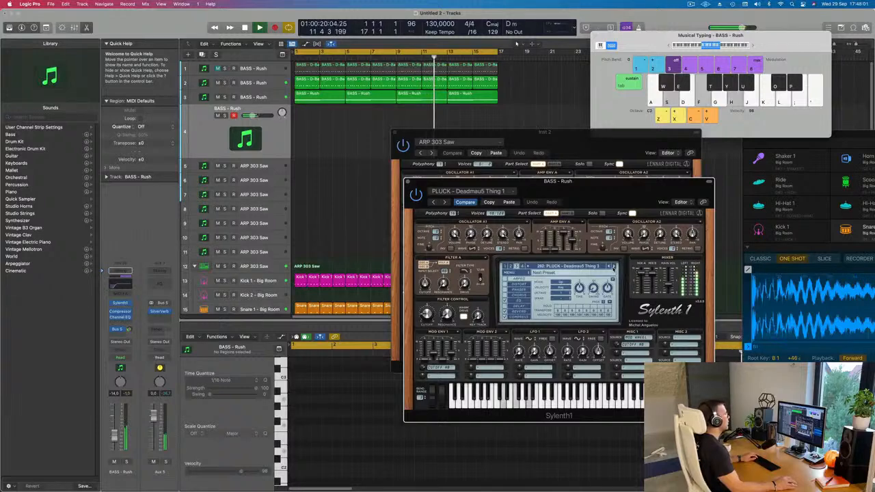
{"action": "left_click", "coordinate": [613, 267]}
{"action": "left_click", "coordinate": [613, 266]}
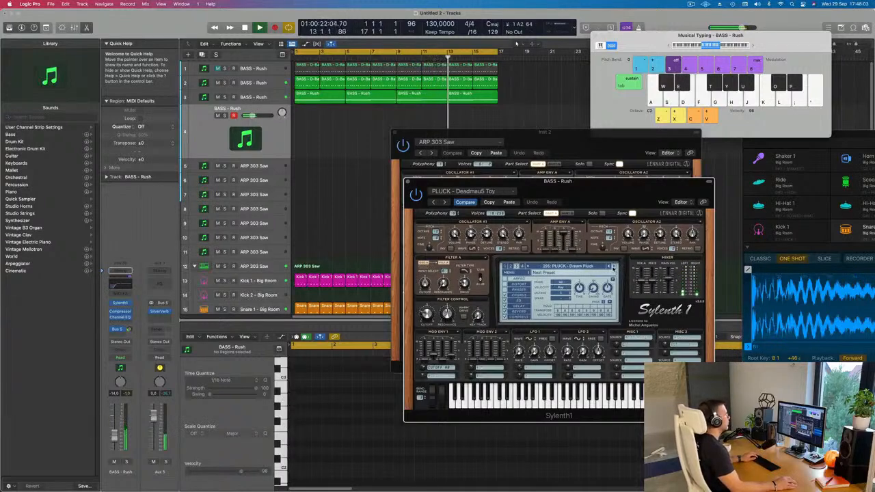
{"action": "left_click", "coordinate": [614, 267]}
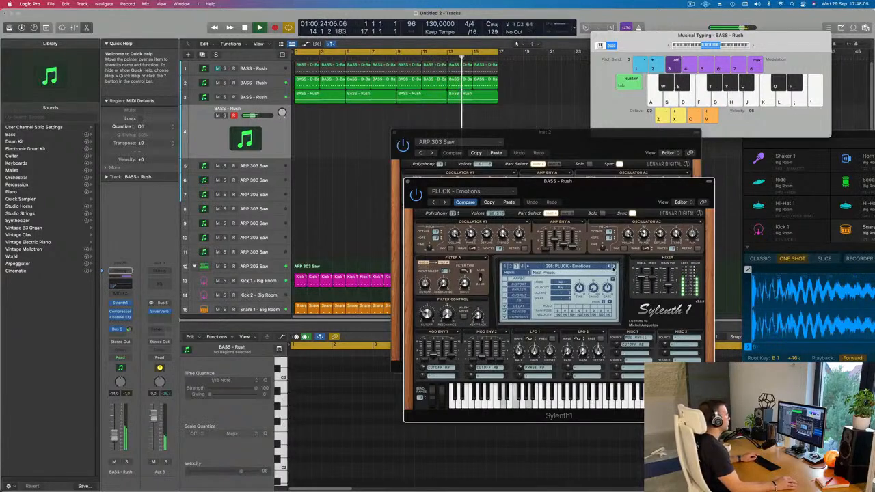
{"action": "left_click", "coordinate": [613, 267]}
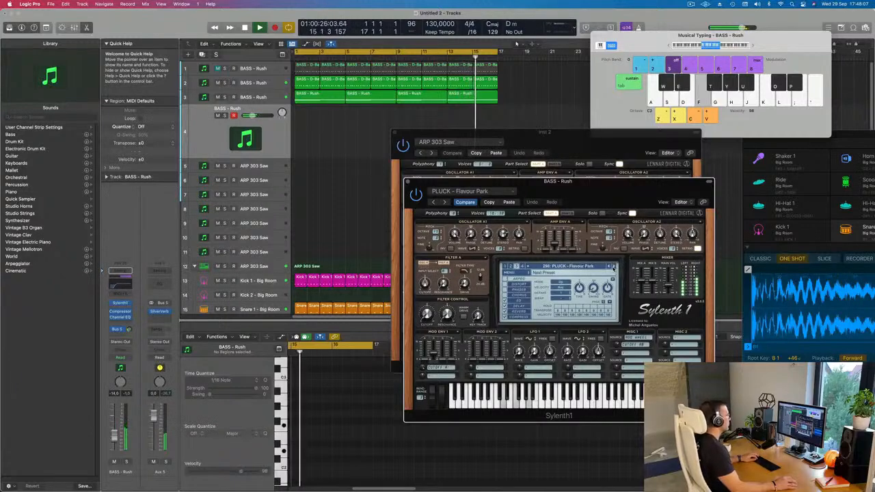
{"action": "left_click", "coordinate": [613, 267]}
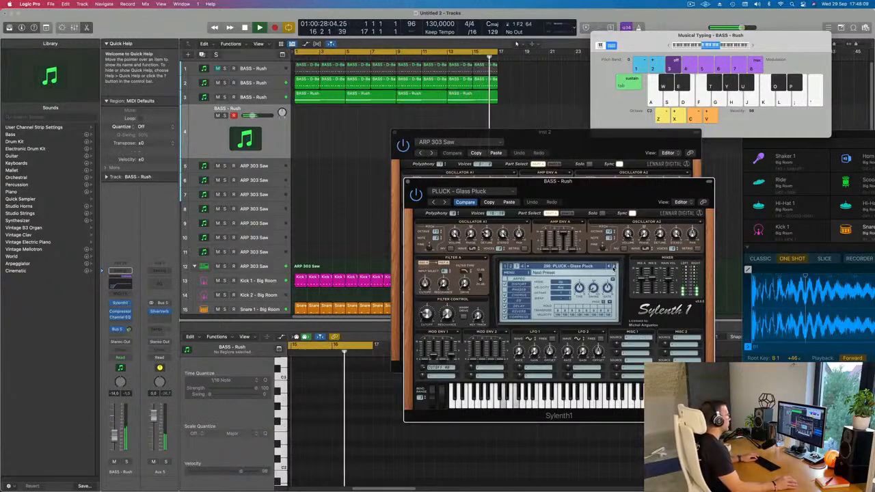
Audition more pluck presets with played notes, passing House Dreams and Lightspeed, up to PLUCK - Little Pluck
{"action": "left_click", "coordinate": [613, 267]}
{"action": "key", "text": "f"}
{"action": "key", "text": "f"}
{"action": "left_click", "coordinate": [613, 267]}
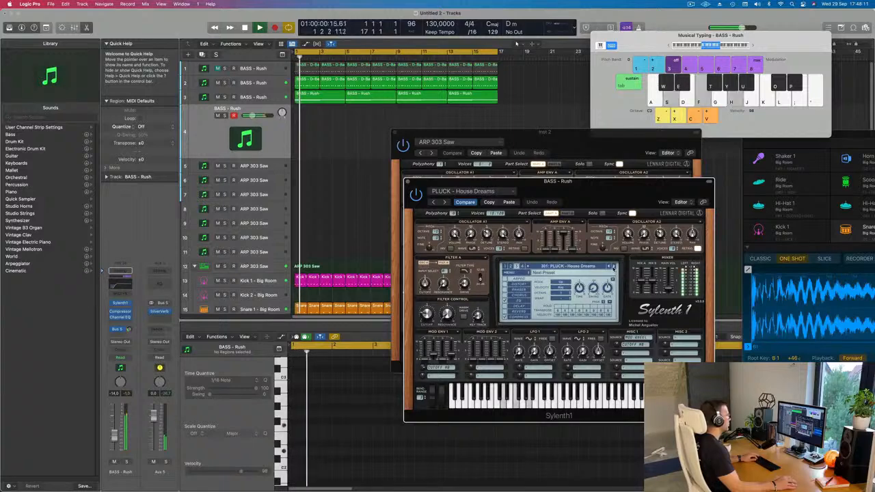
{"action": "left_click", "coordinate": [613, 268]}
{"action": "left_click", "coordinate": [613, 267]}
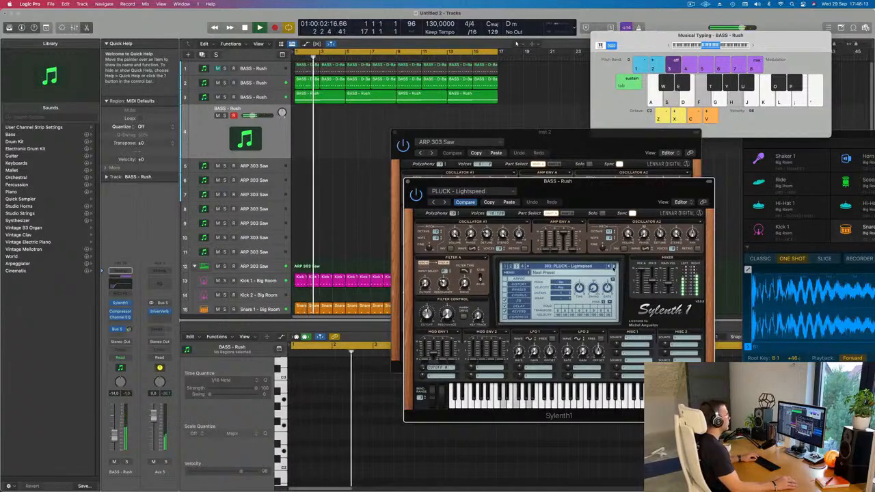
{"action": "left_click", "coordinate": [613, 267]}
{"action": "left_click", "coordinate": [613, 267]}
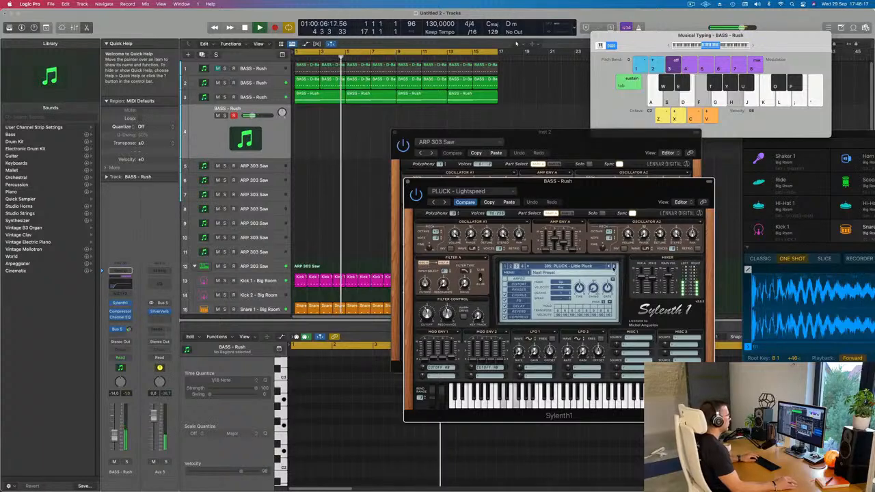
Switch Sylenth1 to the second preset bank, loading LEAD - Home, and look over the bank's list of lead presets
{"action": "left_click", "coordinate": [570, 268]}
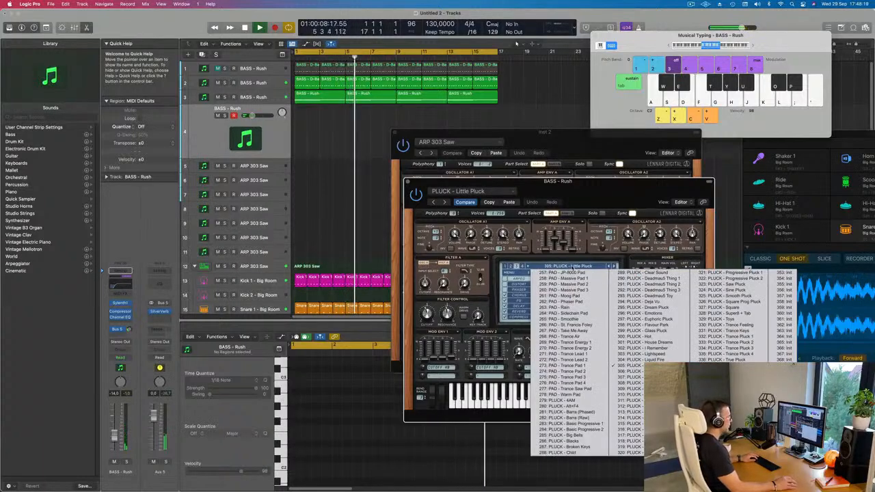
{"action": "left_click", "coordinate": [511, 266]}
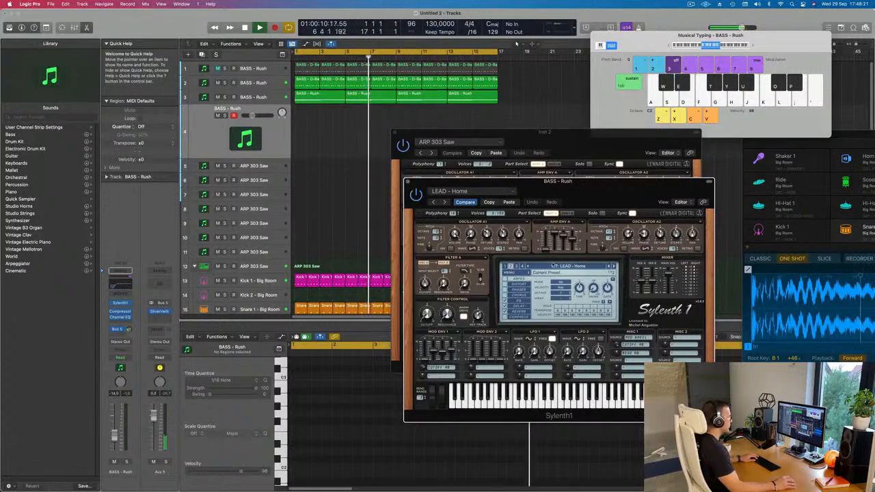
{"action": "left_click", "coordinate": [570, 267]}
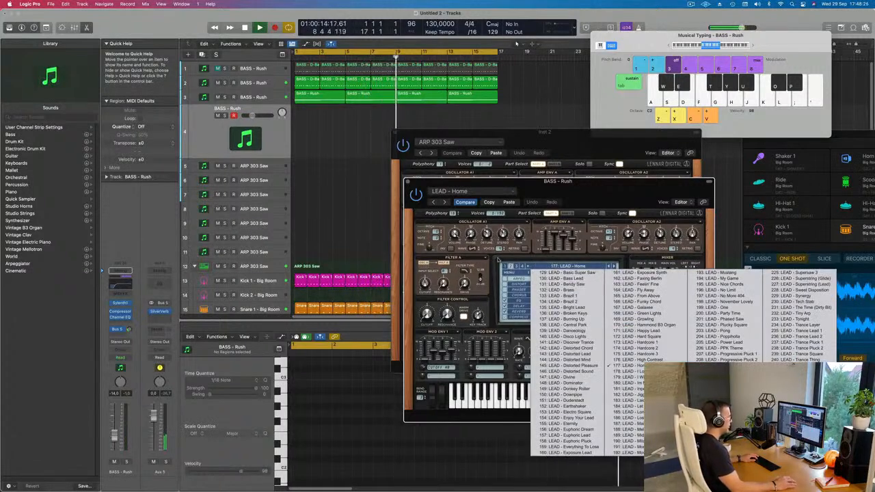
{"action": "left_click", "coordinate": [497, 259]}
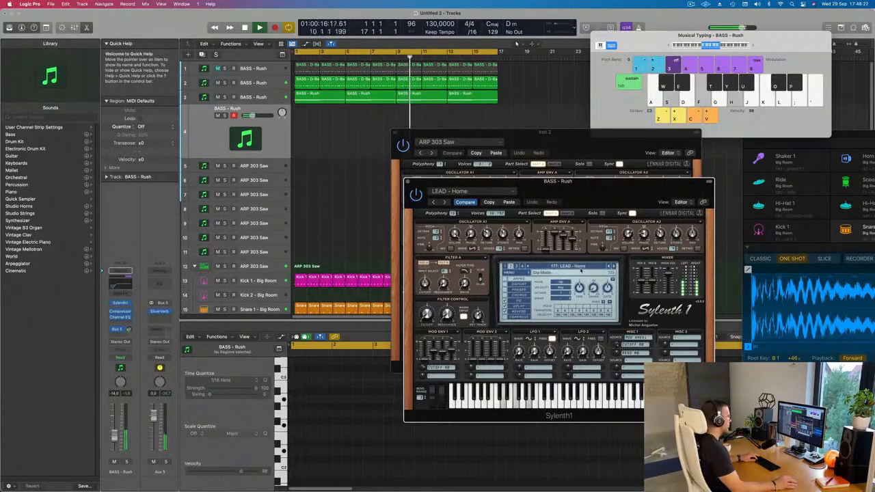
Try LEAD - Home with played notes while adjusting its filter cutoff and setting the track volume to about -11 dB
{"action": "key", "text": "f"}
{"action": "left_click", "coordinate": [115, 437]}
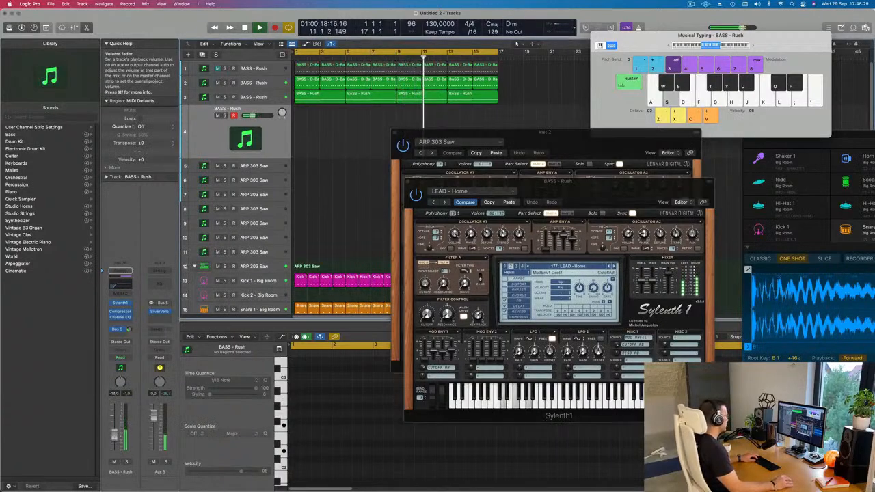
{"action": "left_click_drag", "start_coordinate": [115, 435], "coordinate": [115, 429]}
{"action": "key", "text": "f"}
{"action": "key", "text": "h"}
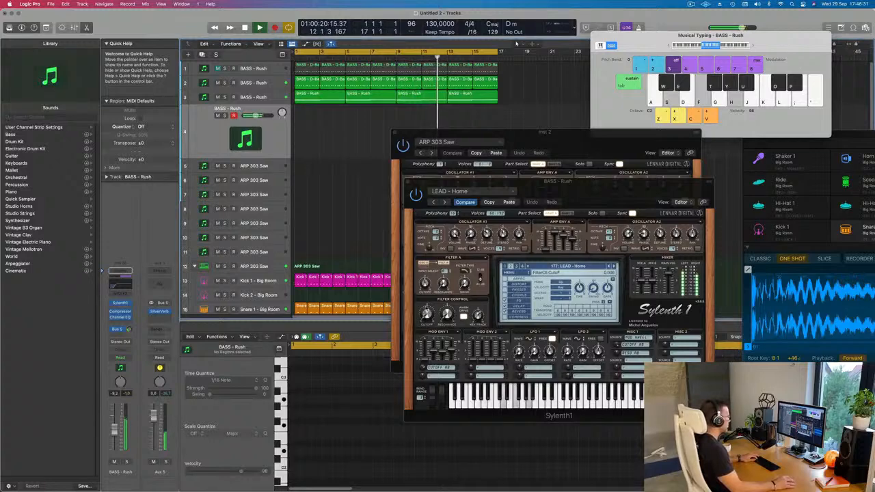
{"action": "left_click_drag", "start_coordinate": [426, 318], "coordinate": [425, 313]}
{"action": "key", "text": "f"}
{"action": "key", "text": "h"}
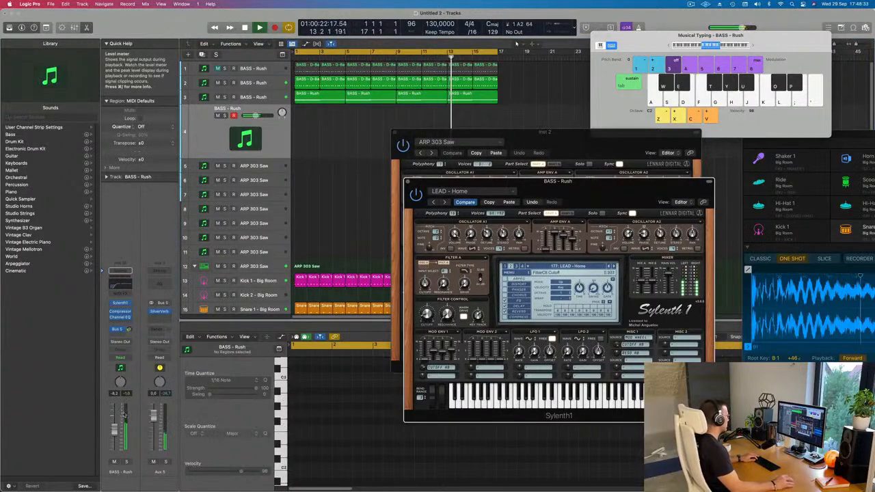
{"action": "left_click_drag", "start_coordinate": [114, 430], "coordinate": [114, 434]}
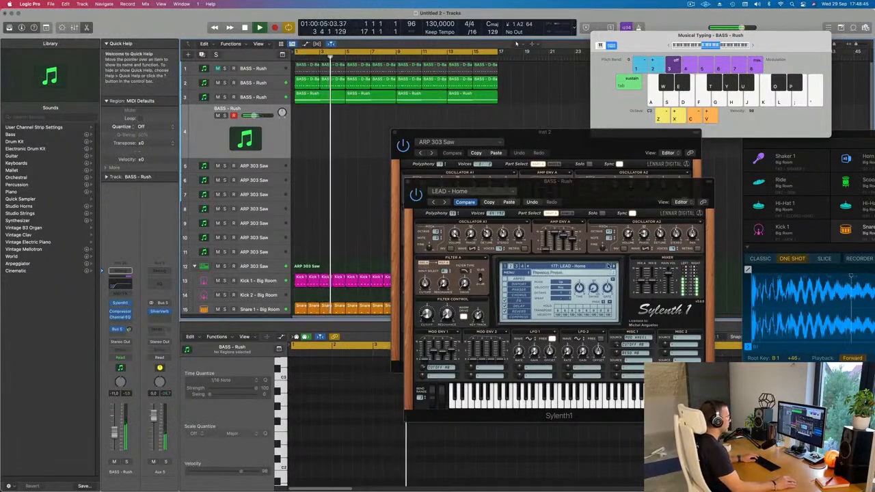
Step back to LEAD - High Contrast and load LEAD - Basic Super Saw from the preset list
{"action": "left_click", "coordinate": [610, 266]}
{"action": "left_click", "coordinate": [578, 266]}
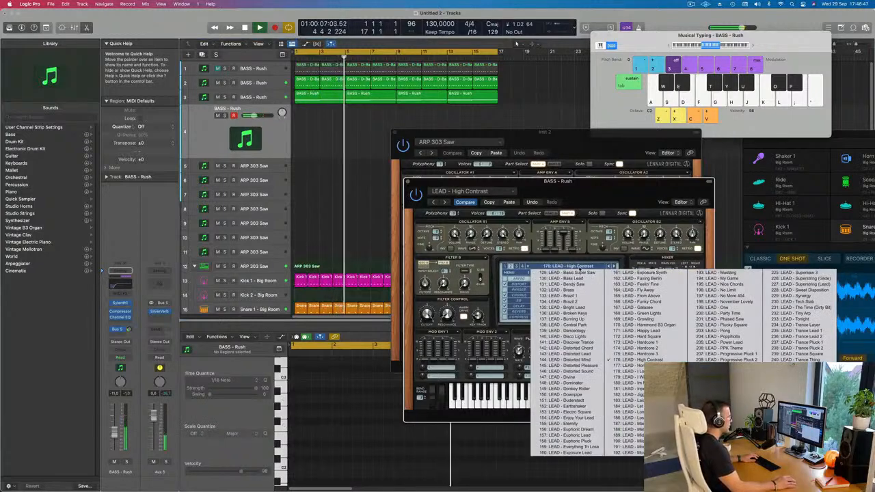
{"action": "left_click", "coordinate": [580, 272]}
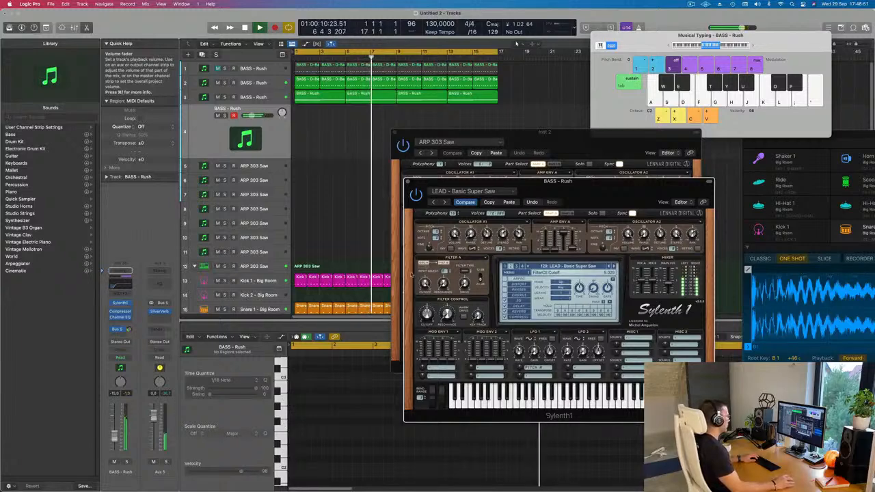
Audition the next lead presets with played notes, stepping through Bass Lead and Bandy Saw to LEAD - Brass
{"action": "left_click", "coordinate": [612, 266]}
{"action": "key", "text": "h"}
{"action": "key", "text": "f"}
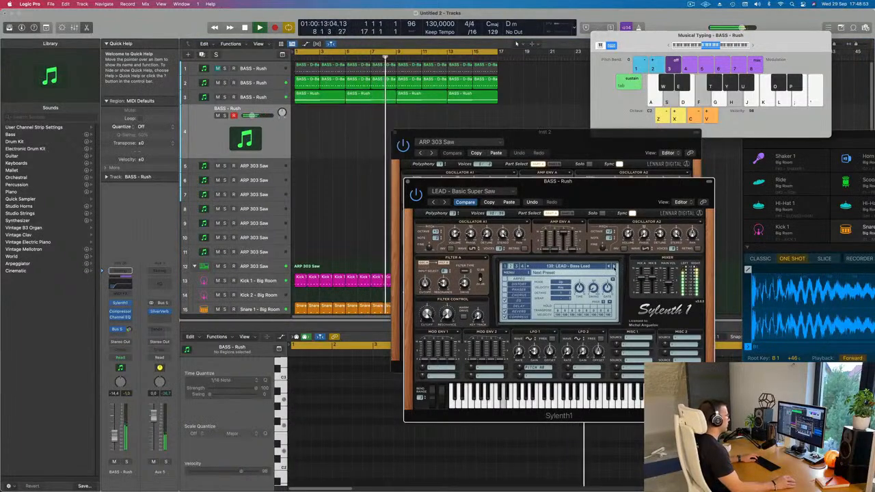
{"action": "left_click", "coordinate": [614, 268]}
{"action": "key", "text": "s"}
{"action": "key", "text": "f"}
{"action": "left_click", "coordinate": [614, 267]}
{"action": "key", "text": "f"}
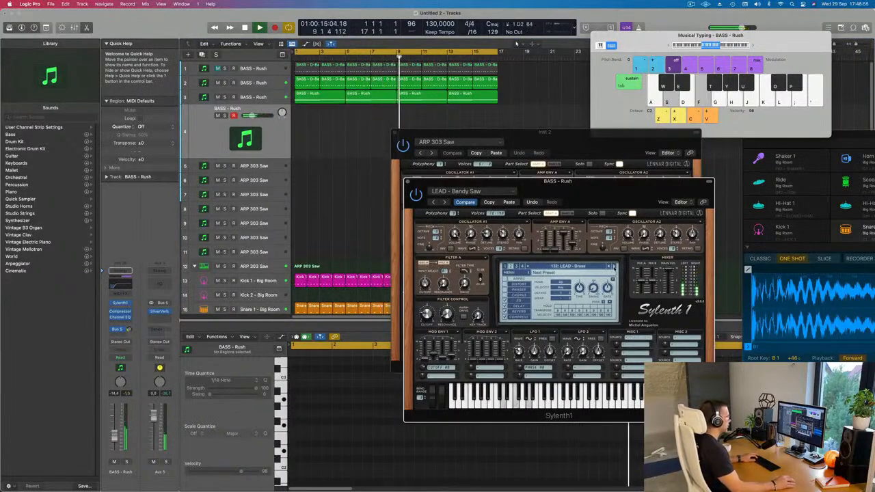
Raise the LEAD - Brass track's volume to about -5.6 dB and adjust the synth's filter cutoff
{"action": "left_click_drag", "start_coordinate": [114, 436], "coordinate": [115, 431]}
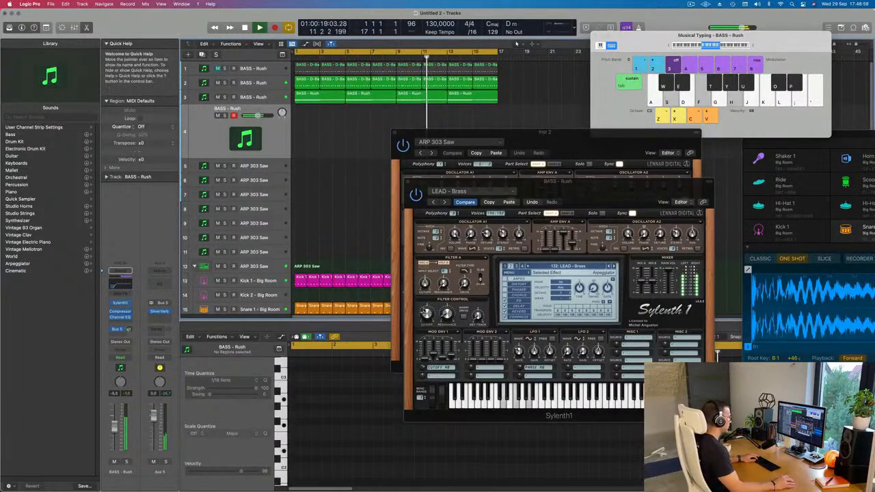
{"action": "left_click", "coordinate": [426, 314]}
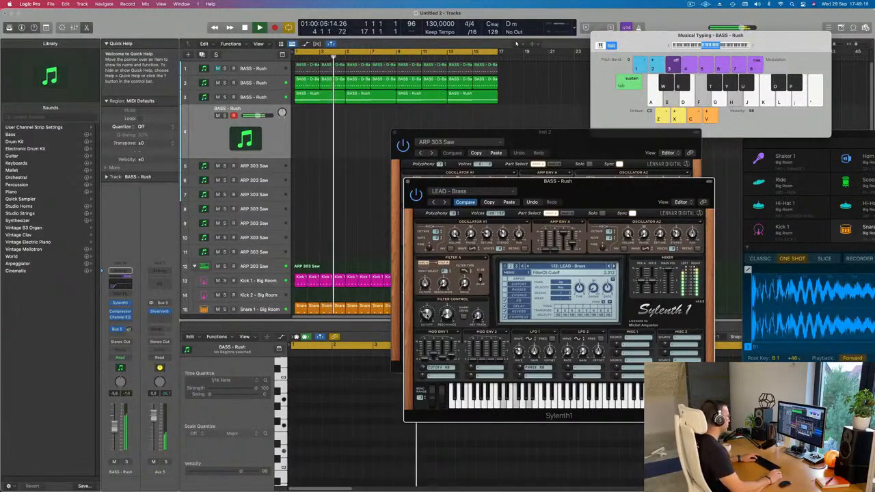
Start recording the LEAD - Brass track over the loop and play repeated D-F-A chord stabs from bar 9
{"action": "key", "text": "r"}
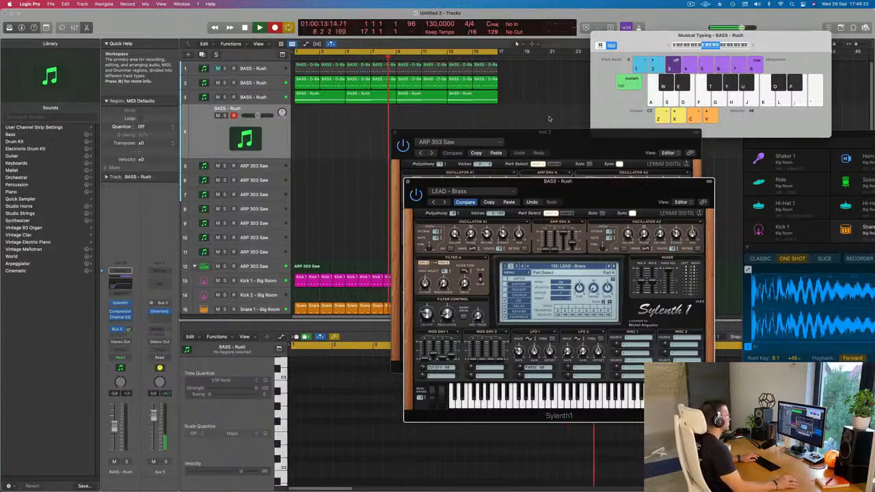
{"action": "key", "text": "s"}
{"action": "key", "text": "f"}
{"action": "key", "text": "h"}
{"action": "key", "text": "s"}
{"action": "key", "text": "f"}
{"action": "key", "text": "h"}
{"action": "key", "text": "s"}
{"action": "key", "text": "f"}
{"action": "key", "text": "h"}
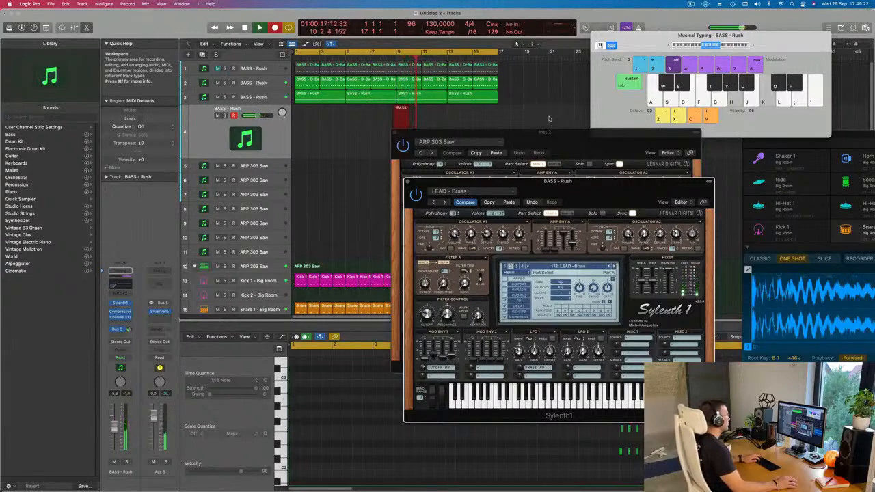
Continue the take with F-A-C stabs followed by E-G-B stabs, and stop the recording
{"action": "key", "text": "f"}
{"action": "key", "text": "h"}
{"action": "key", "text": "k"}
{"action": "key", "text": "d"}
{"action": "key", "text": "g"}
{"action": "key", "text": "j"}
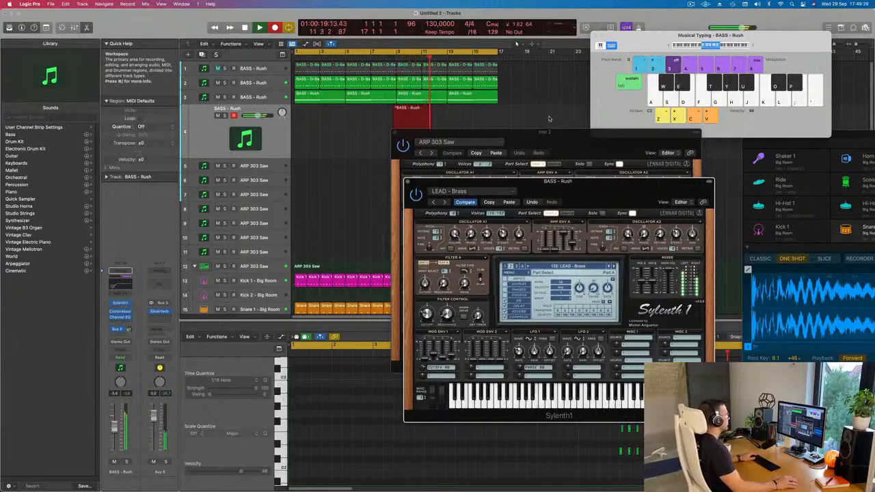
{"action": "key", "text": "space"}
Move the recorded chord region to start at bar 1, select all its notes and play it back
{"action": "left_click_drag", "start_coordinate": [498, 139], "coordinate": [735, 133]}
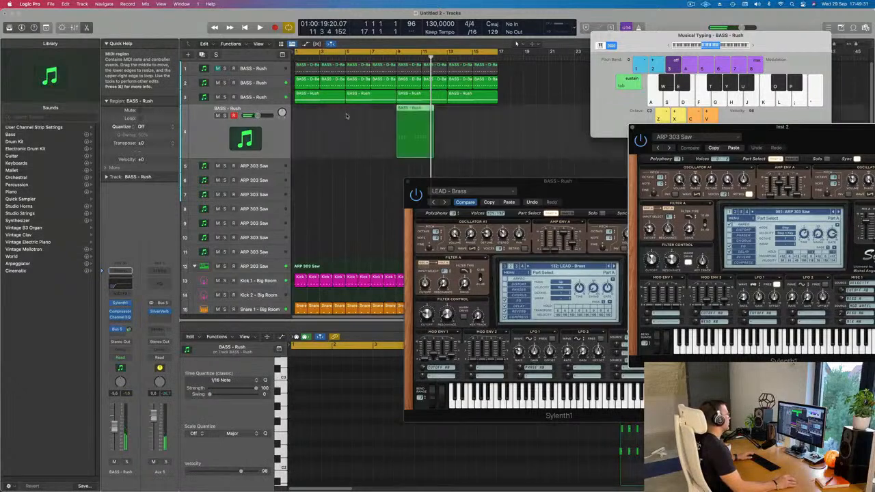
{"action": "left_click_drag", "start_coordinate": [417, 107], "coordinate": [305, 119]}
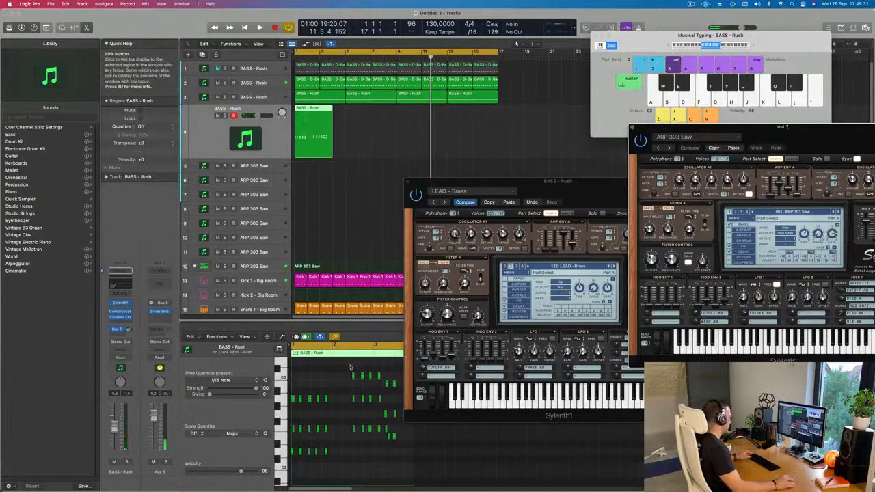
{"action": "left_click", "coordinate": [337, 397]}
{"action": "key", "text": "super+a"}
{"action": "key", "text": "space"}
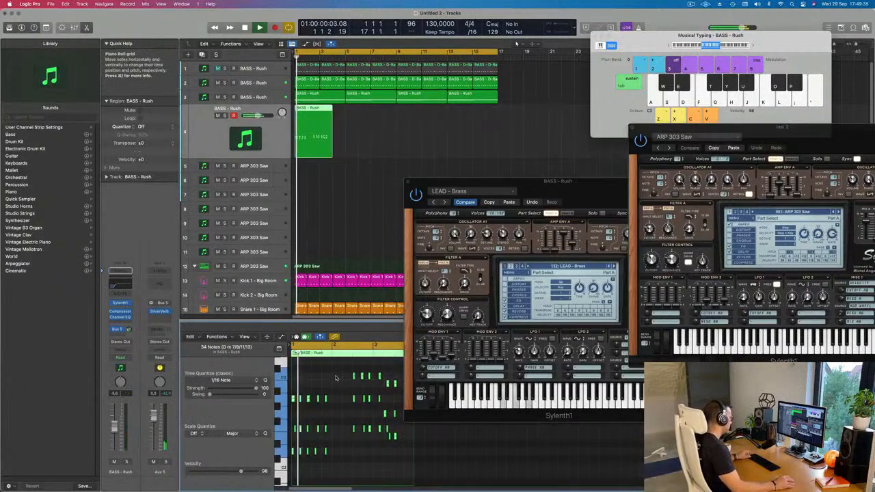
{"action": "scroll", "coordinate": [335, 410], "scroll_direction": "right", "scroll_amount": 3}
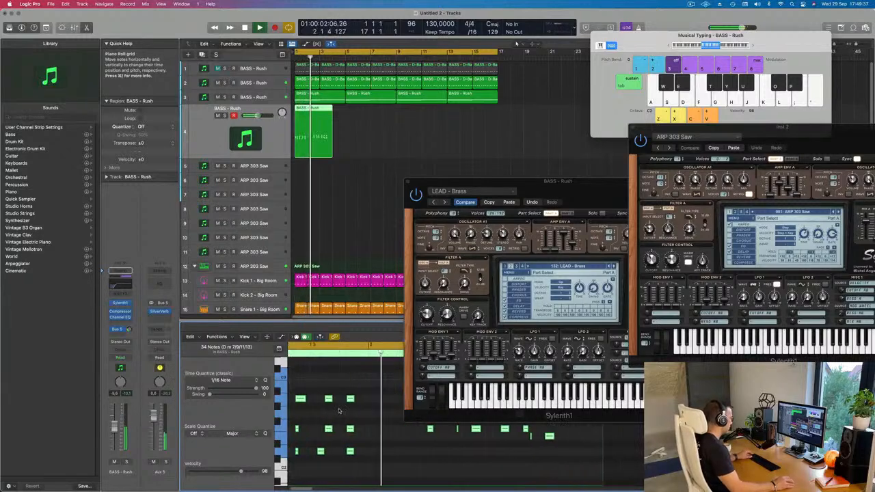
{"action": "key", "text": "space"}
Nudge the low D note of the fourth chord stab later to line up with its chord, and replay from the start
{"action": "left_click_drag", "start_coordinate": [302, 415], "coordinate": [298, 439]}
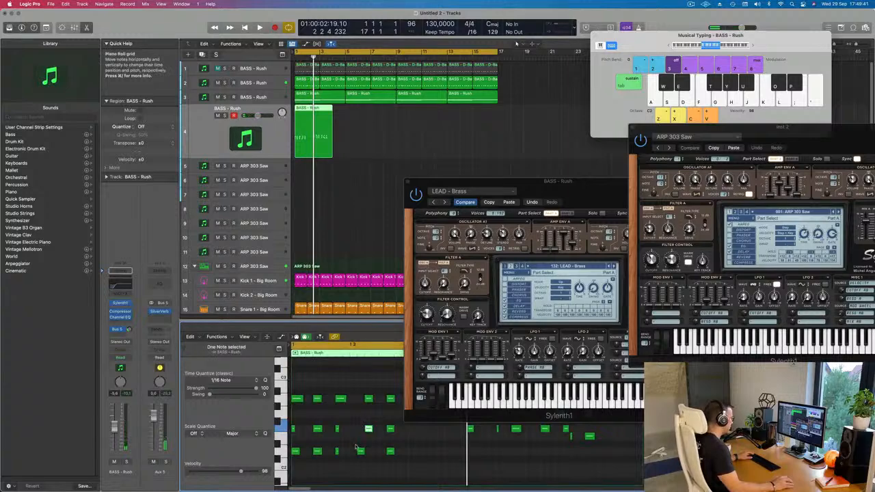
{"action": "key", "text": "alt+Right"}
{"action": "key", "text": "space"}
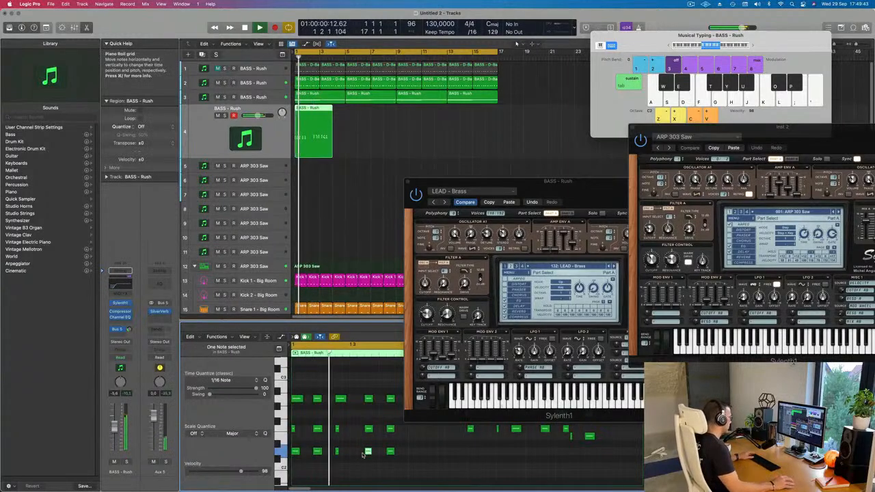
{"action": "key", "text": "Return"}
Move the LEAD - Brass synth window aside to uncover the Piano Roll and review the whole chord part
{"action": "left_click_drag", "start_coordinate": [593, 181], "coordinate": [811, 162]}
{"action": "scroll", "coordinate": [430, 410], "scroll_direction": "left", "scroll_amount": 2}
{"action": "scroll", "coordinate": [394, 410], "scroll_direction": "right", "scroll_amount": 2}
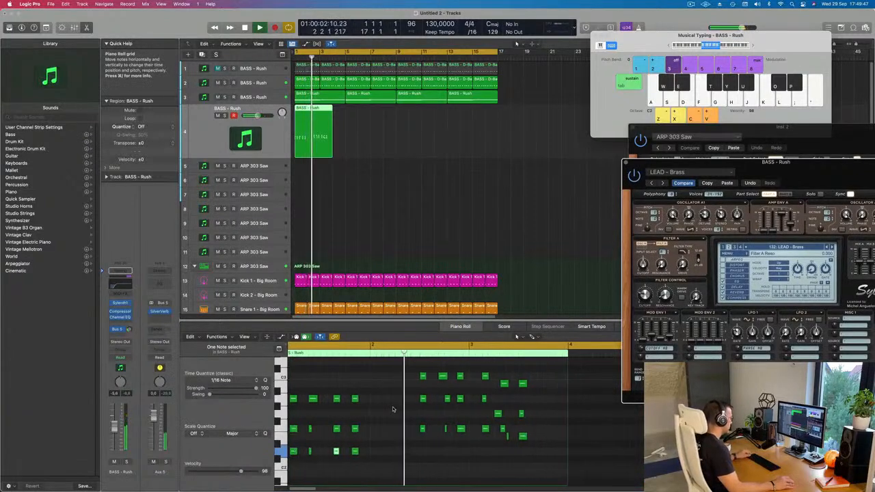
Move the nine notes of the first three F-A-C stabs earlier so they start at bar 2
{"action": "scroll", "coordinate": [410, 406], "scroll_direction": "left", "scroll_amount": 3}
{"action": "key", "text": "Return"}
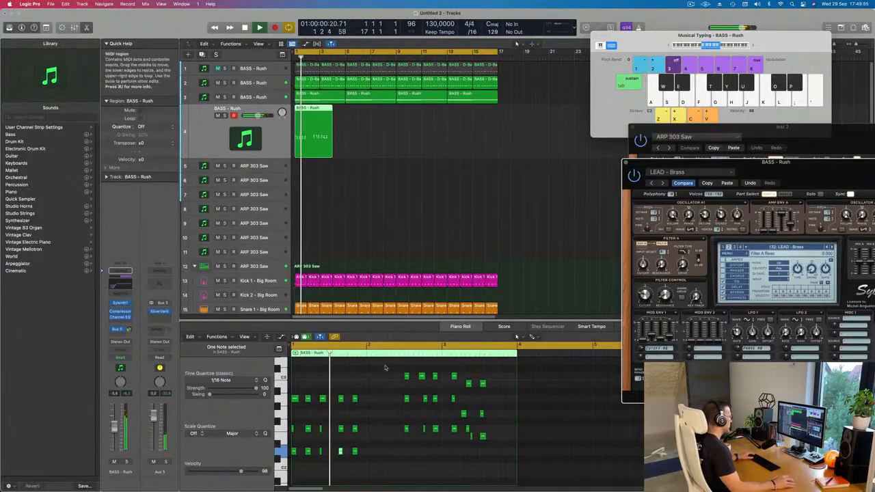
{"action": "left_click_drag", "start_coordinate": [396, 370], "coordinate": [448, 441]}
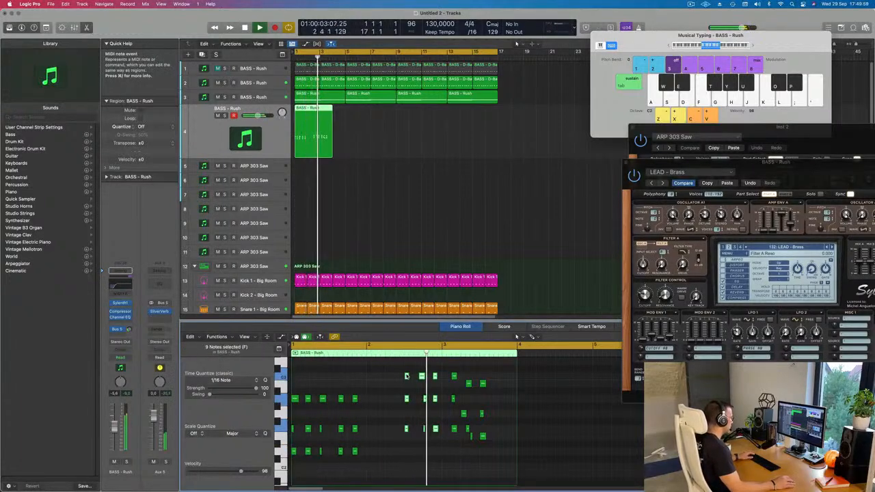
{"action": "left_click_drag", "start_coordinate": [407, 398], "coordinate": [375, 408]}
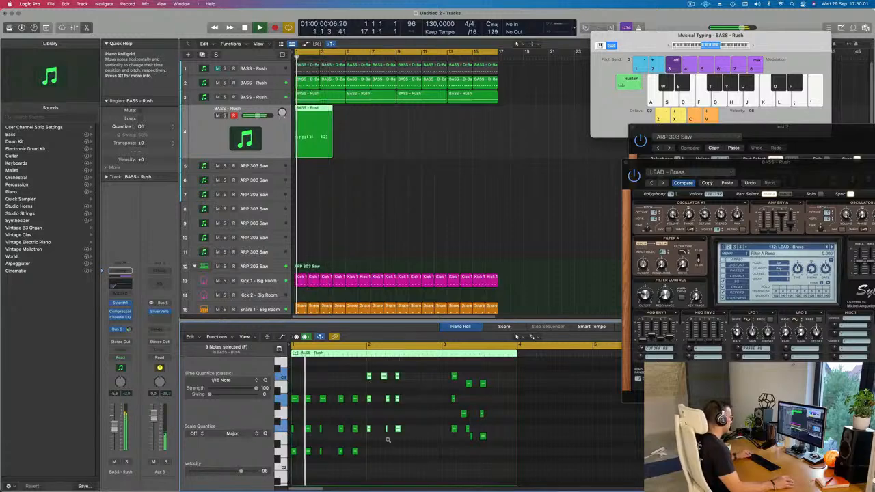
Delete the nine notes of the three F-A-C stabs in bar 2
{"action": "key", "text": "super+Right"}
{"action": "key", "text": "super+Right"}
{"action": "scroll", "coordinate": [443, 404], "scroll_direction": "right", "scroll_amount": 1}
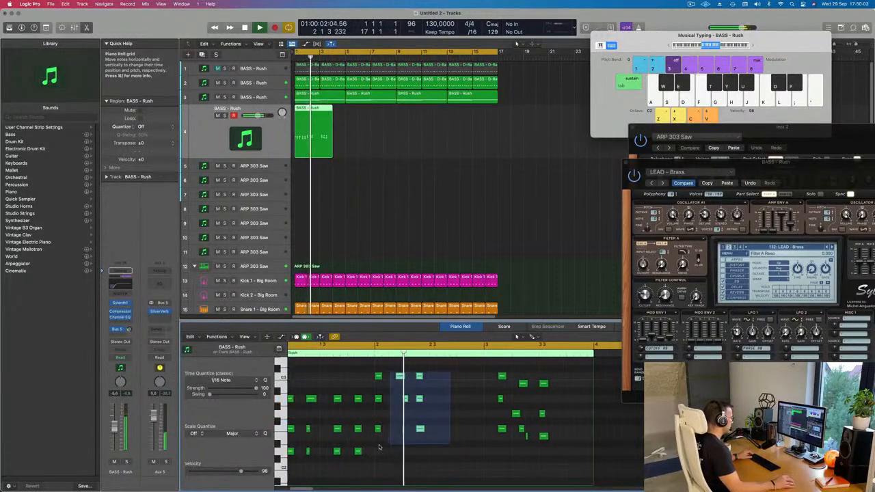
{"action": "key", "text": "Delete"}
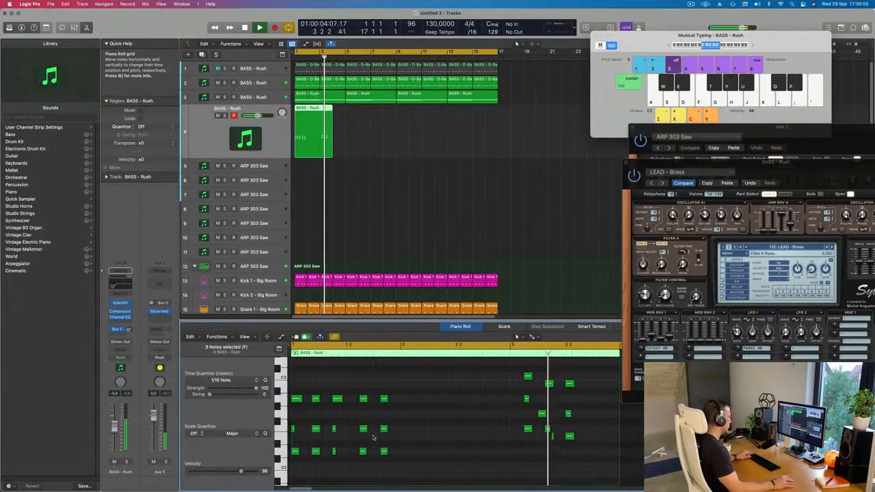
Copy the fifteen notes of the D-F-A stabs from bar 1 to bar 2, three semitones higher, and raise the copies' middle notes to A
{"action": "scroll", "coordinate": [382, 410], "scroll_direction": "left", "scroll_amount": 2}
{"action": "left_click_drag", "start_coordinate": [409, 381], "coordinate": [296, 477]}
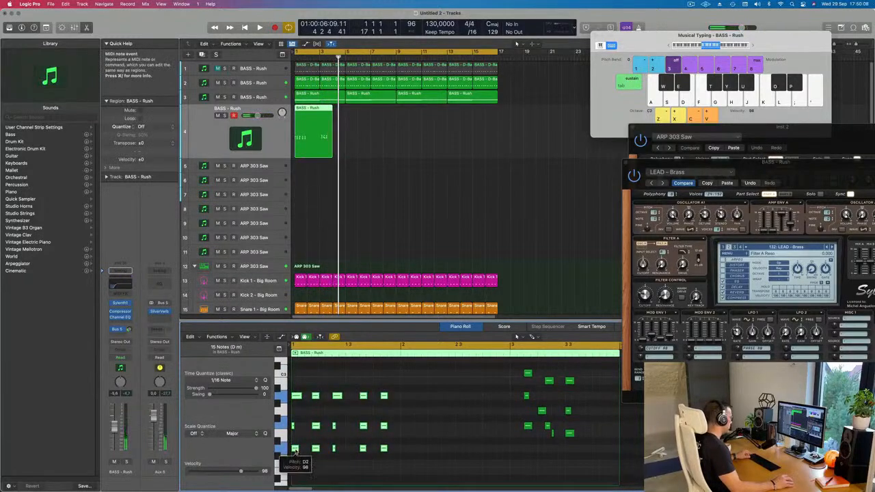
{"action": "left_click_drag", "start_coordinate": [295, 448], "coordinate": [410, 431]}
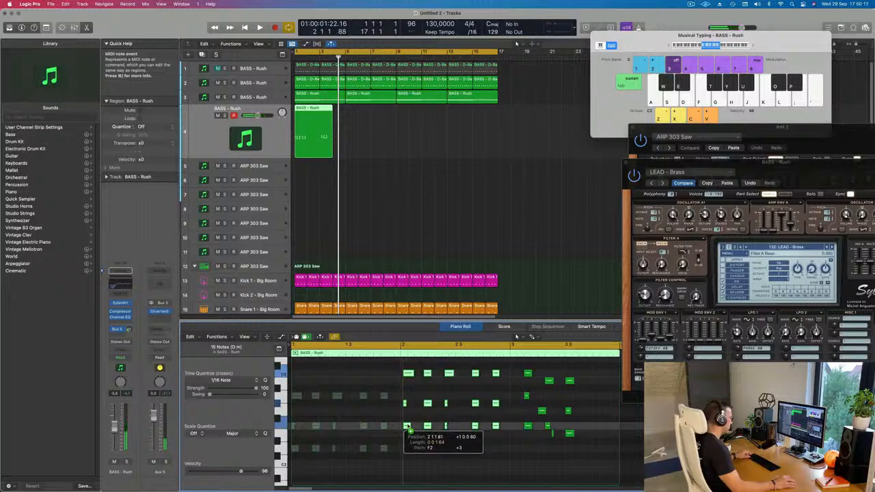
{"action": "left_click_drag", "start_coordinate": [406, 406], "coordinate": [500, 409]}
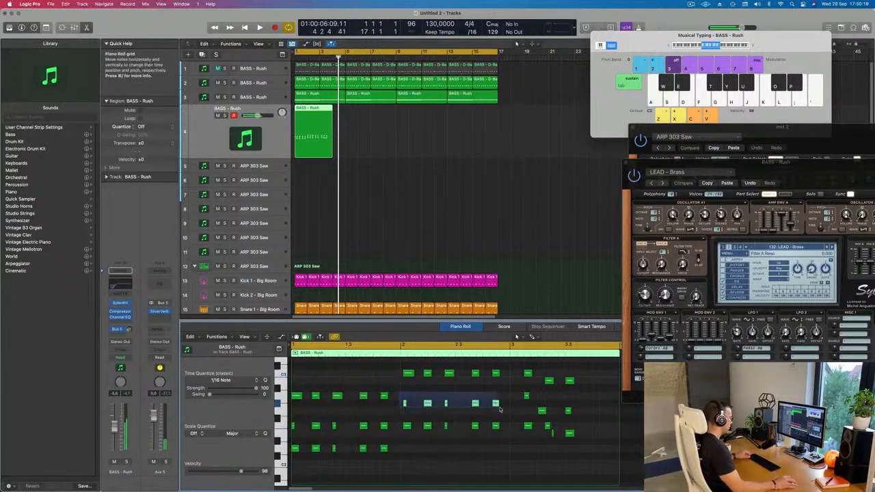
{"action": "mouse_move", "coordinate": [405, 404]}
{"action": "left_mouse_down"}
{"action": "mouse_move", "coordinate": [405, 396]}
{"action": "mouse_move", "coordinate": [459, 401]}
{"action": "mouse_move", "coordinate": [488, 436]}
{"action": "left_mouse_up"}
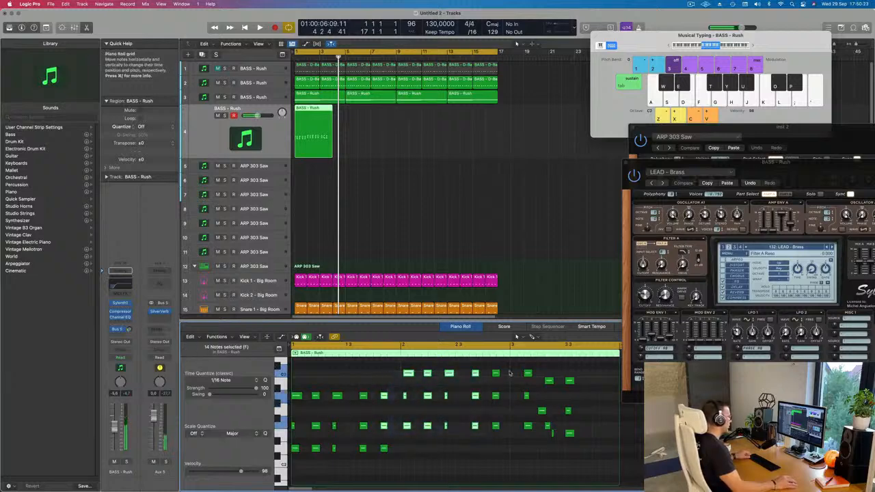
Reselect the copied stabs, select every note of the chord part, and play it back from the start
{"action": "left_click_drag", "start_coordinate": [510, 370], "coordinate": [406, 437]}
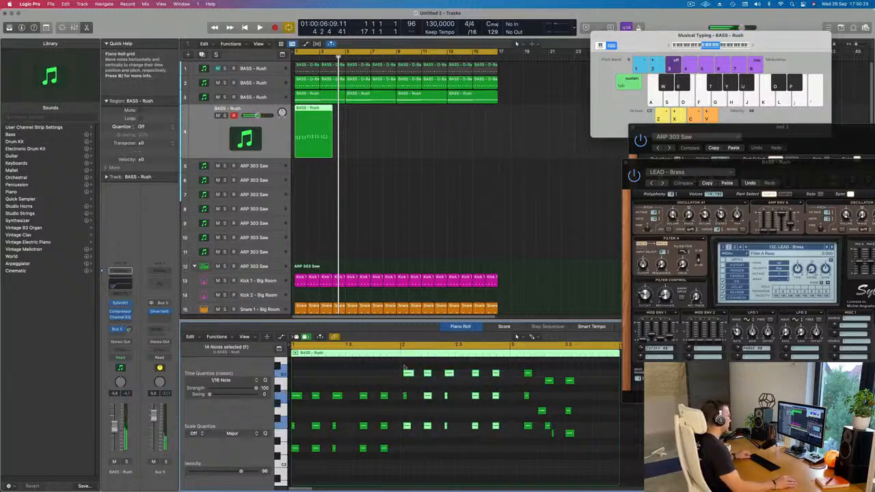
{"action": "left_click_drag", "start_coordinate": [451, 401], "coordinate": [512, 444]}
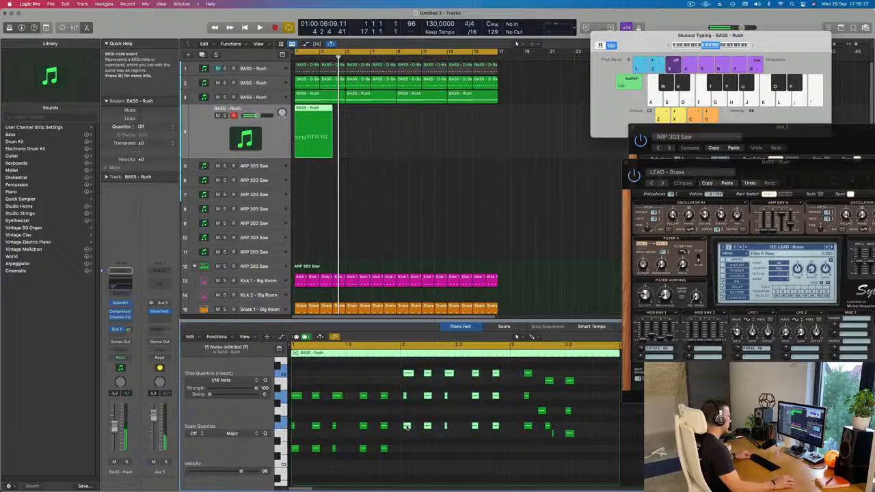
{"action": "left_click", "coordinate": [406, 427]}
{"action": "left_click", "coordinate": [403, 447]}
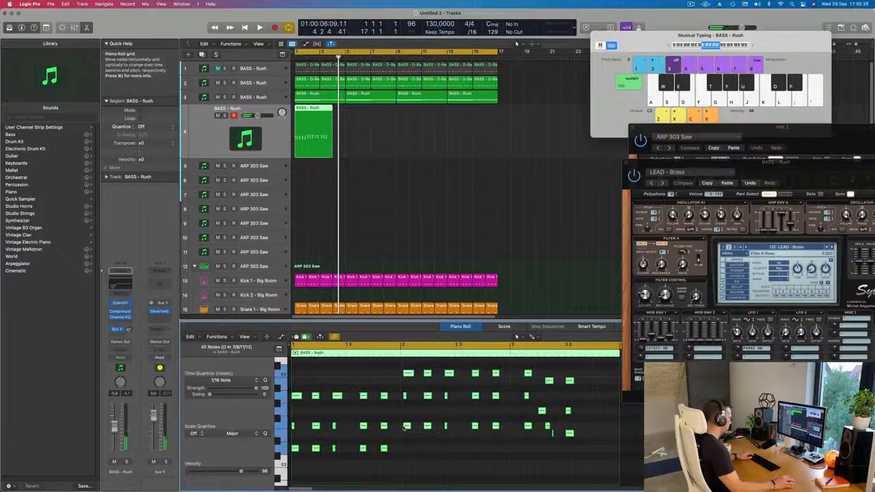
{"action": "key", "text": "space"}
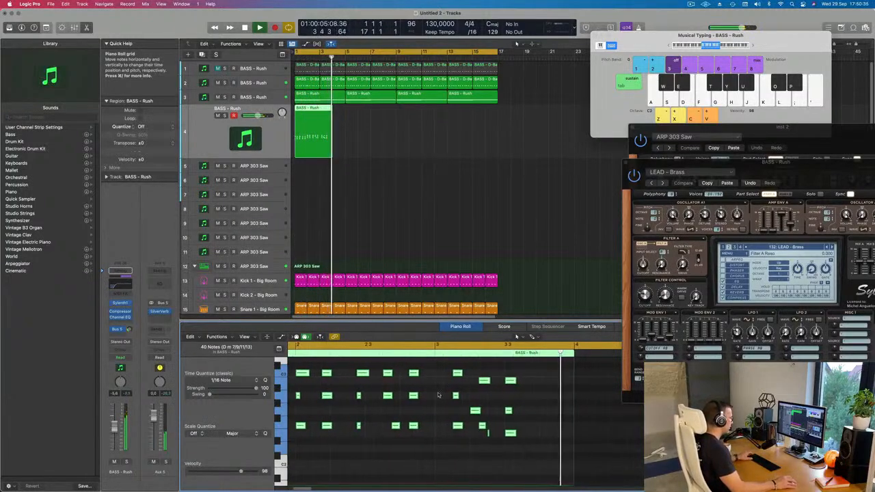
{"action": "key", "text": "space"}
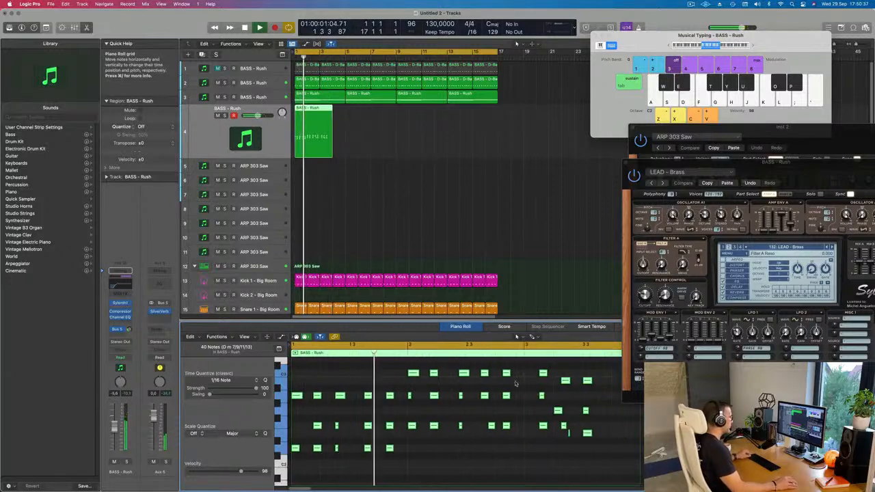
{"action": "key", "text": "space"}
Delete the leftover F-A-C stab and stray F in bar 3, and align the first E-G-B stab's notes at 3 2 1 1
{"action": "left_click_drag", "start_coordinate": [531, 369], "coordinate": [552, 444]}
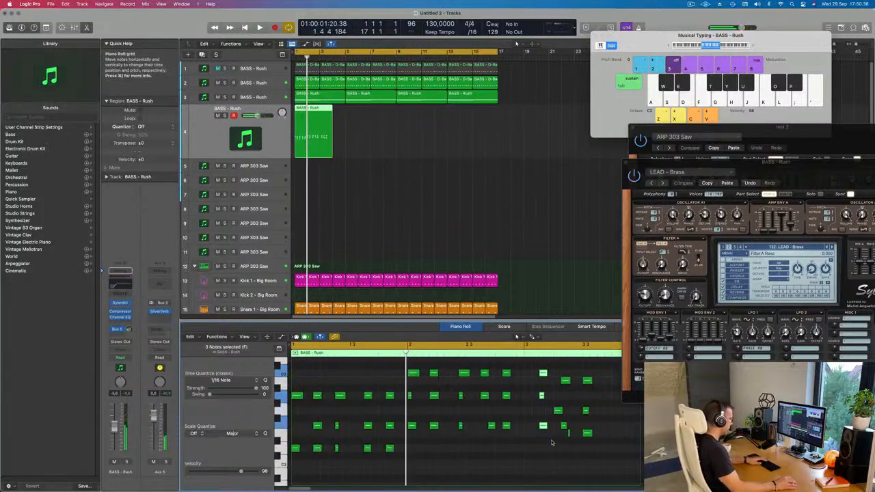
{"action": "left_click_drag", "start_coordinate": [565, 382], "coordinate": [559, 381]}
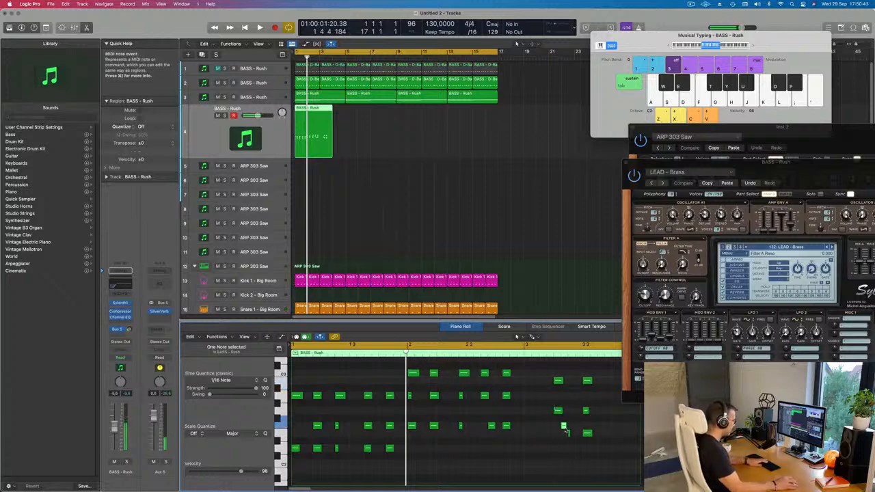
{"action": "left_click_drag", "start_coordinate": [568, 435], "coordinate": [556, 435]}
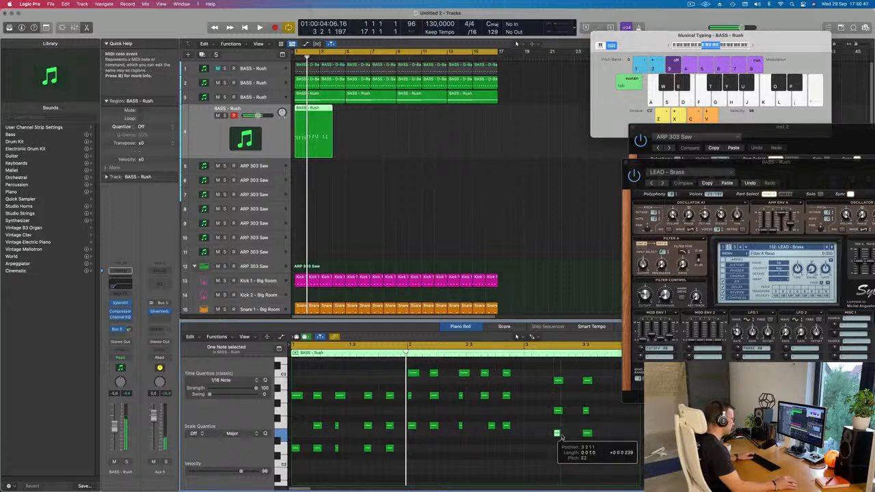
Move the six notes of the two E-G-B stabs earlier to start at bar 3, and play the part back
{"action": "left_click_drag", "start_coordinate": [547, 376], "coordinate": [592, 446]}
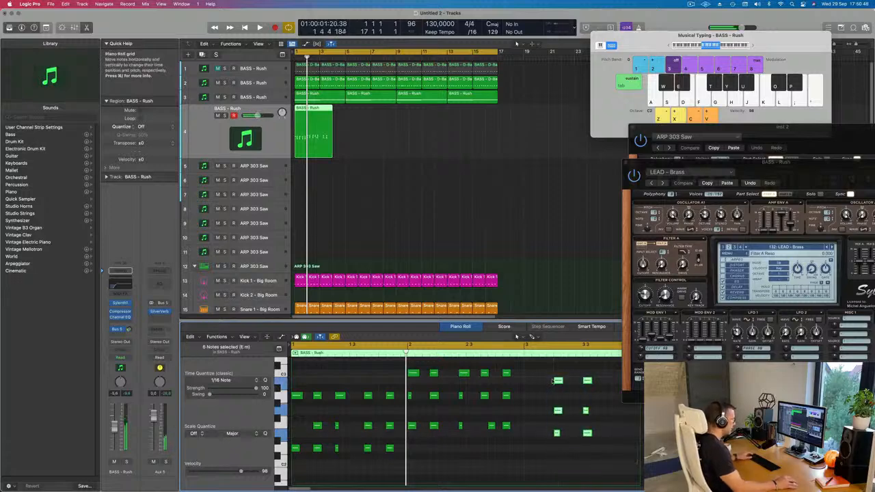
{"action": "left_click_drag", "start_coordinate": [558, 382], "coordinate": [530, 383]}
{"action": "key", "text": "space"}
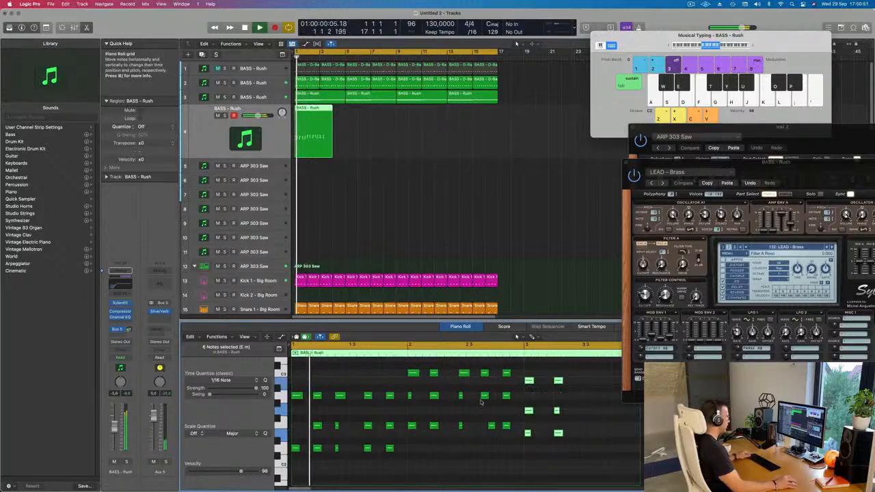
{"action": "key", "text": "super+Left"}
{"action": "key", "text": "super+Left"}
{"action": "scroll", "coordinate": [431, 402], "scroll_direction": "down", "scroll_amount": 3}
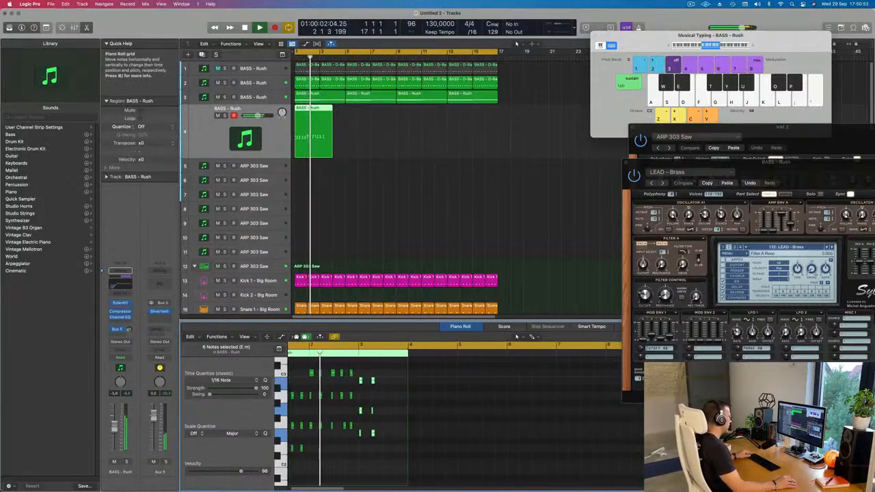
{"action": "scroll", "coordinate": [387, 401], "scroll_direction": "left", "scroll_amount": 3}
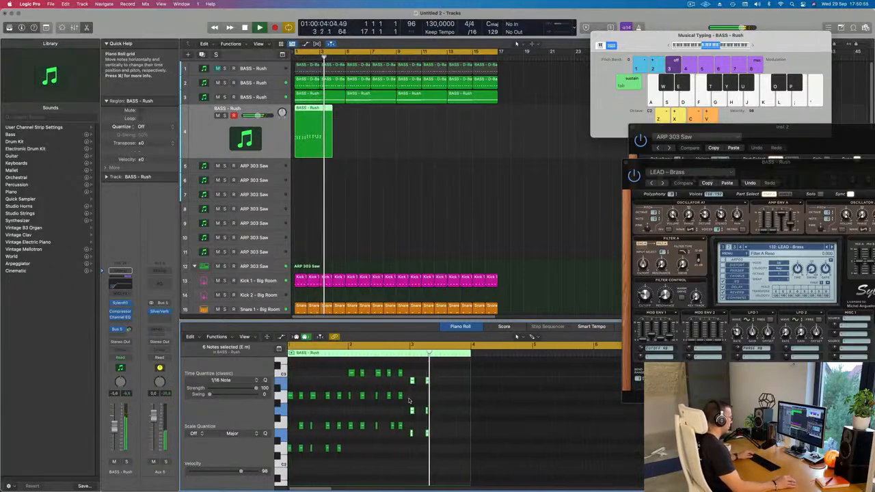
{"action": "key", "text": "Return"}
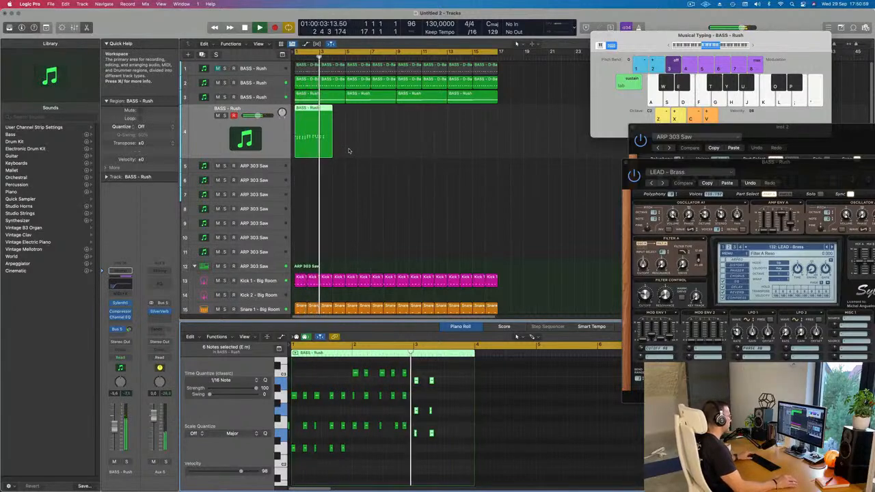
Line up the late F note in bar 2's fourth stab with its chord and listen to the result
{"action": "left_click", "coordinate": [395, 428]}
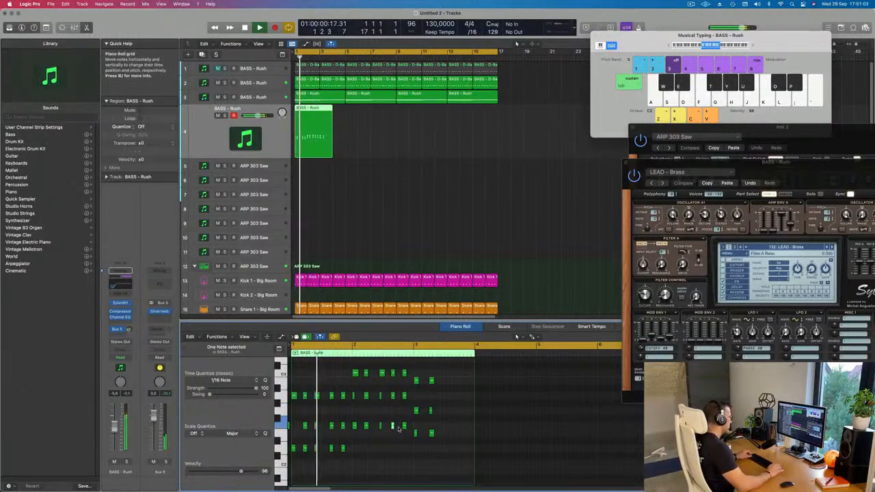
{"action": "scroll", "coordinate": [400, 429], "scroll_direction": "right", "scroll_amount": 2}
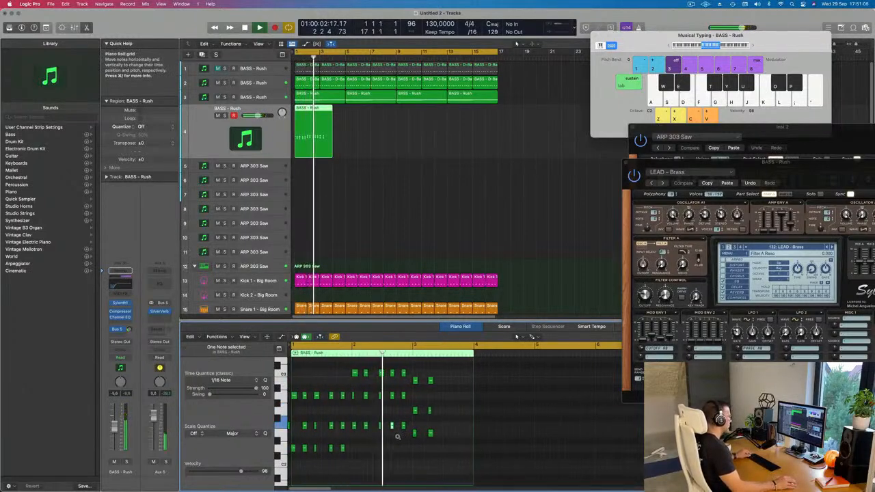
{"action": "scroll", "coordinate": [397, 437], "scroll_direction": "down", "scroll_amount": 1}
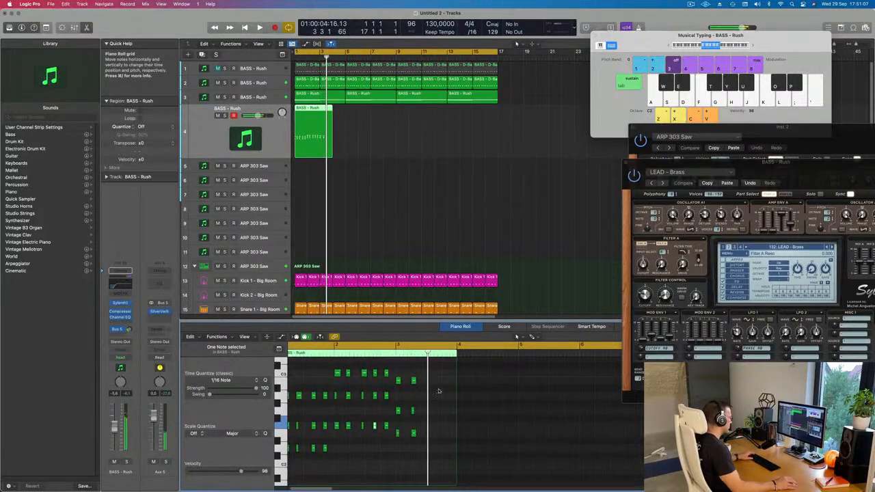
{"action": "key", "text": "space"}
Add the missing F to the opening chord of bar 1 by copying its A note down, and listen to the part
{"action": "left_click_drag", "start_coordinate": [446, 372], "coordinate": [430, 449]}
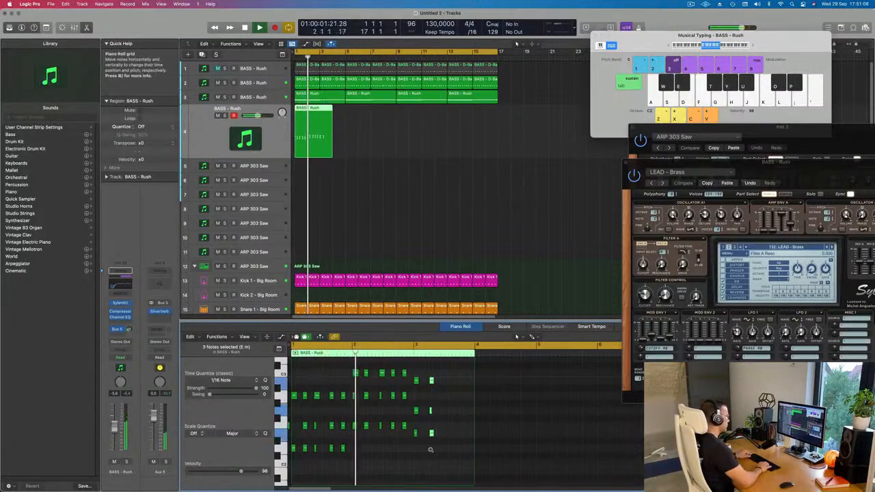
{"action": "scroll", "coordinate": [428, 450], "scroll_direction": "up", "scroll_amount": 5}
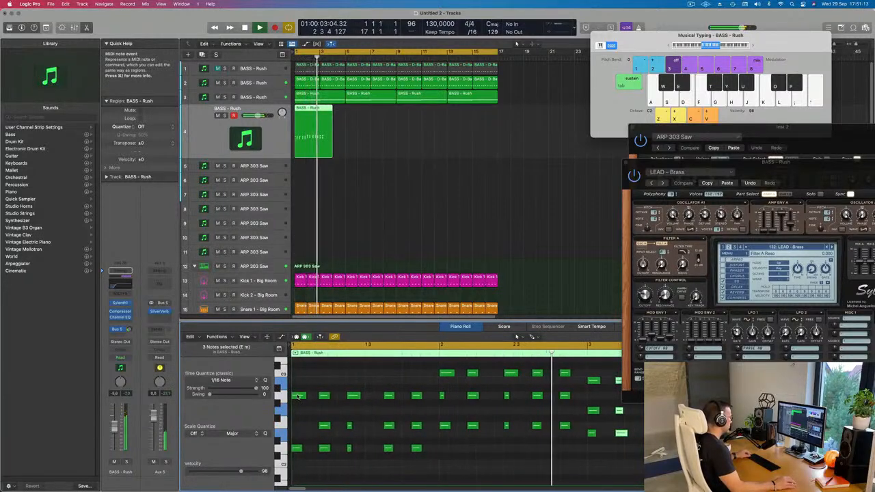
{"action": "left_click_drag", "start_coordinate": [297, 397], "coordinate": [300, 427], "text": "alt"}
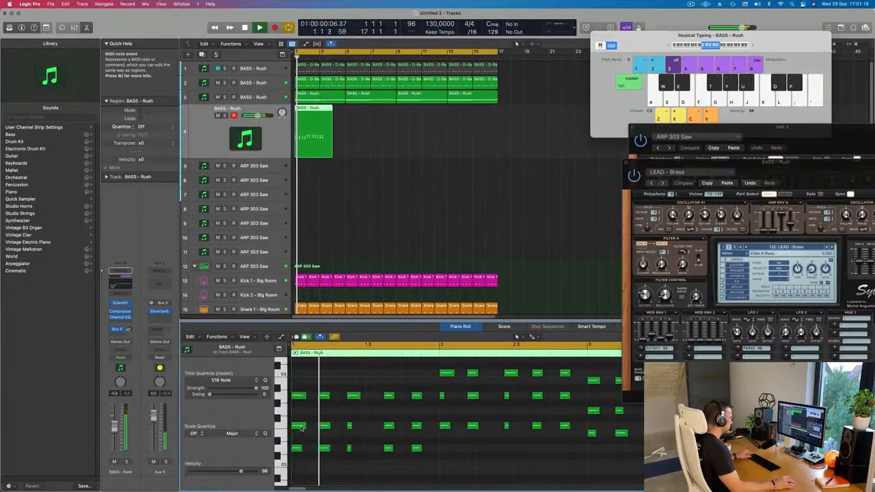
{"action": "scroll", "coordinate": [383, 434], "scroll_direction": "down", "scroll_amount": 3}
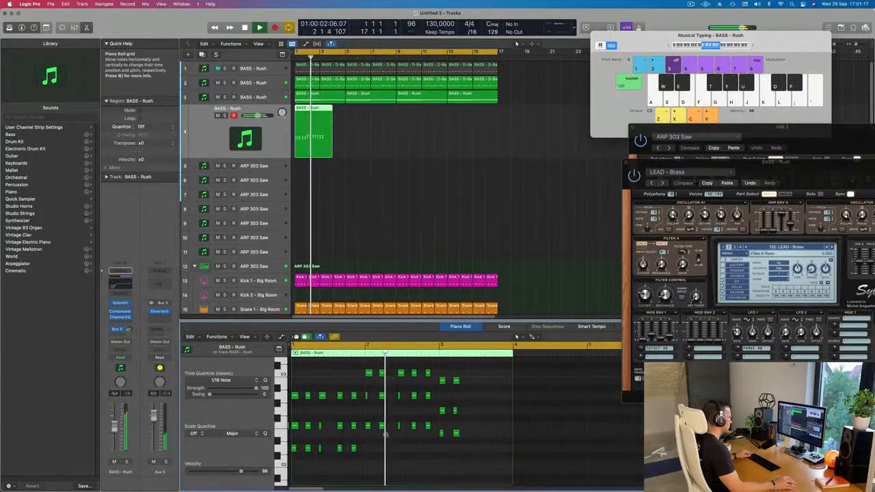
{"action": "scroll", "coordinate": [385, 434], "scroll_direction": "down", "scroll_amount": 2}
Delete the recorded chord region from track 4
{"action": "left_click", "coordinate": [323, 142]}
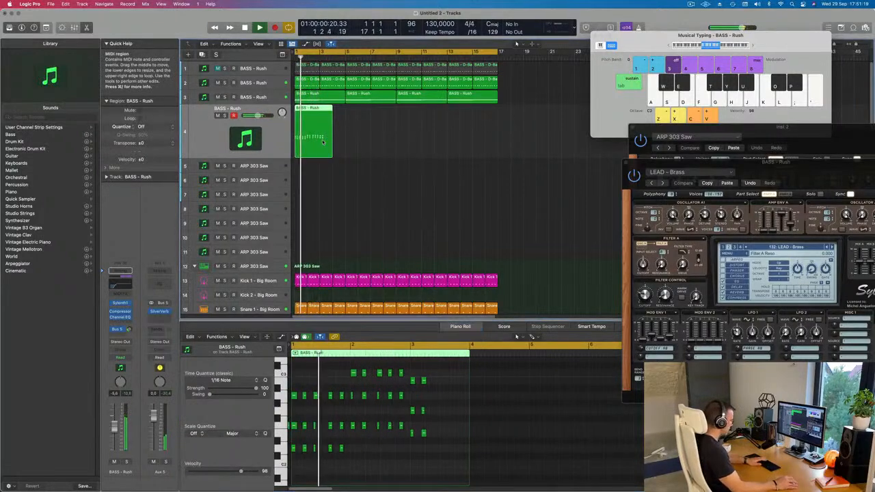
{"action": "key", "text": "BackSpace"}
Move the LEAD - Brass synth window over the arrangement and adjust the track's Bus 5 send level
{"action": "left_click_drag", "start_coordinate": [775, 169], "coordinate": [584, 80]}
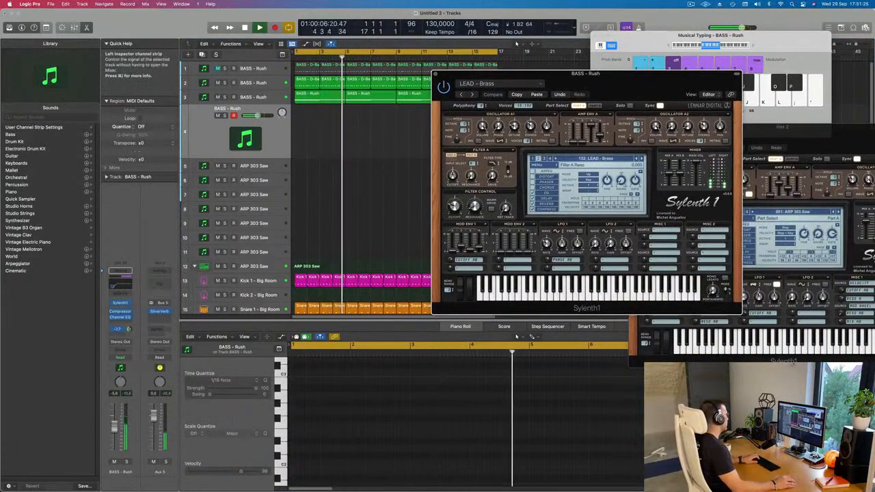
{"action": "left_click_drag", "start_coordinate": [128, 328], "coordinate": [129, 333]}
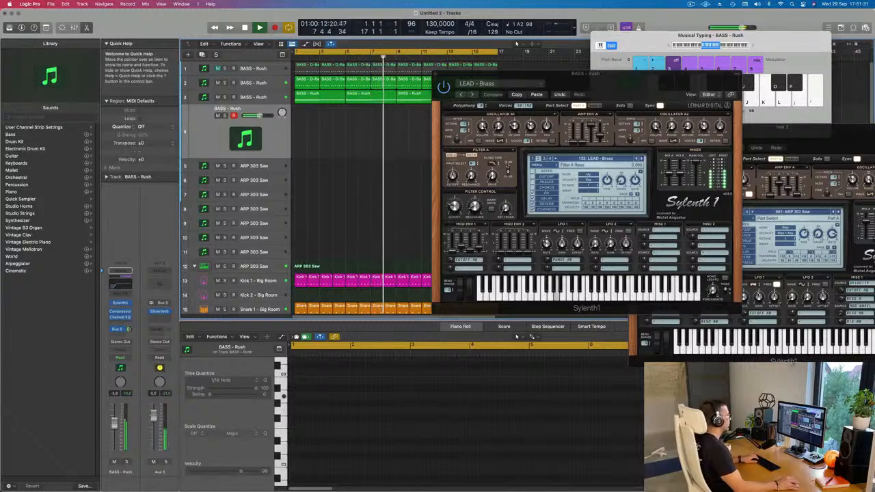
Switch track 4's Sylenth1 to the LEAD - Brazil 1 preset and move the synth window slightly aside
{"action": "left_click", "coordinate": [642, 158]}
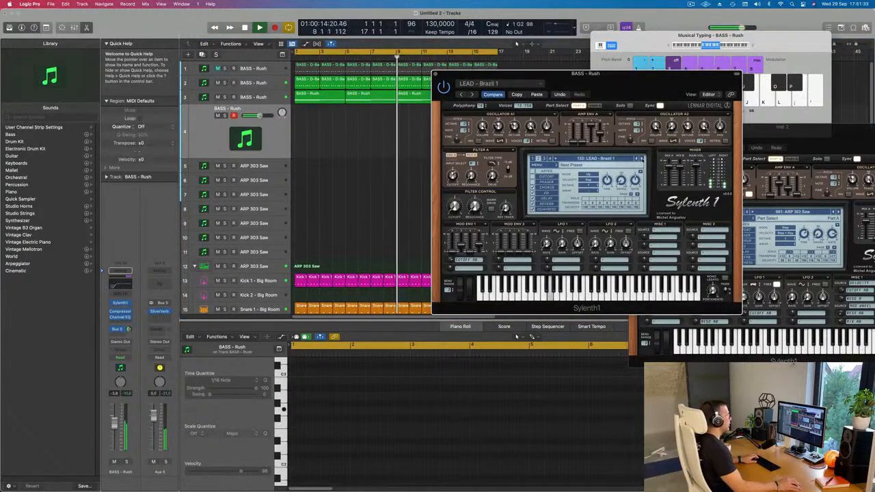
{"action": "left_click", "coordinate": [607, 159]}
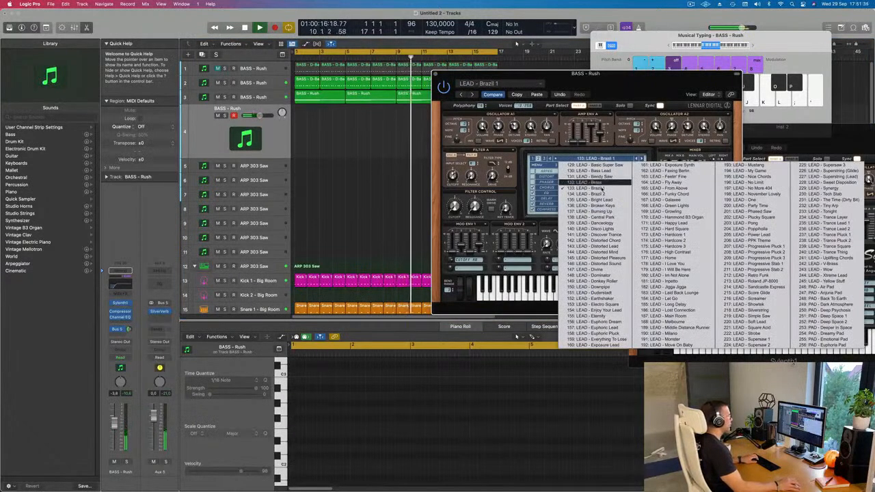
{"action": "left_click", "coordinate": [571, 184]}
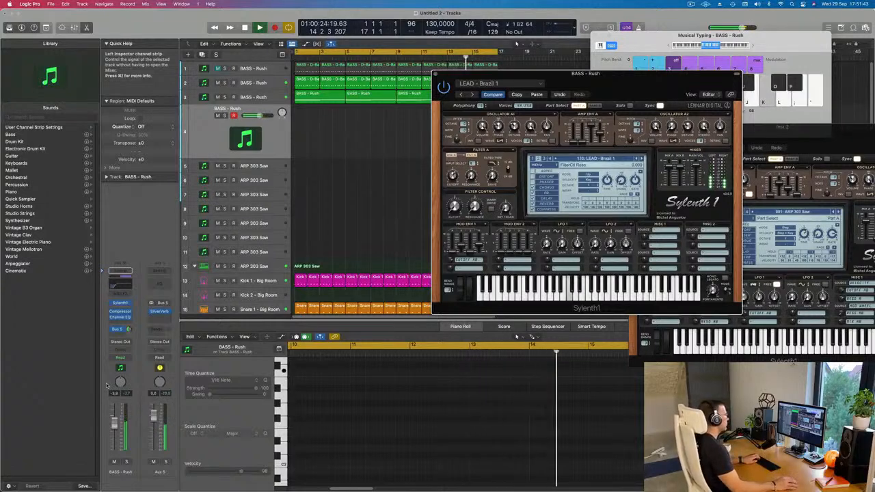
{"action": "left_click_drag", "start_coordinate": [623, 97], "coordinate": [656, 117]}
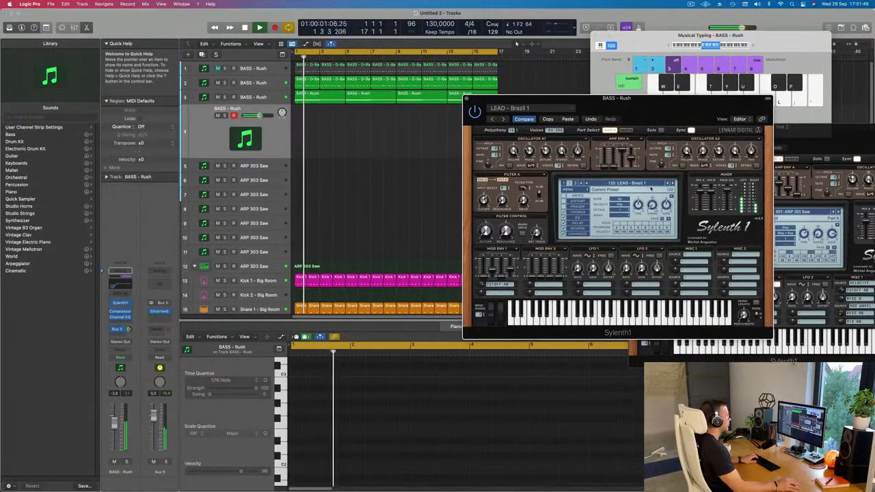
Audition the Sylenth1 lead presets in order from Brazil 2 through Discover Trance over the playing track
{"action": "left_click", "coordinate": [673, 183]}
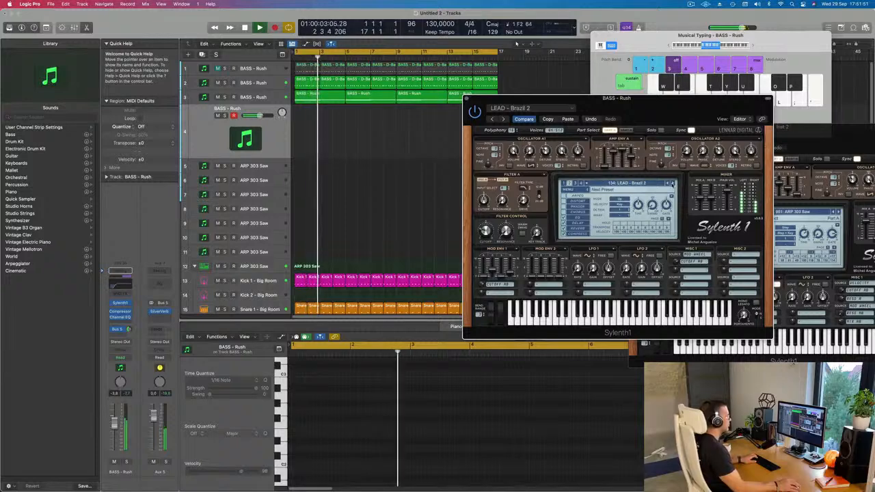
{"action": "left_click", "coordinate": [673, 184]}
{"action": "left_click", "coordinate": [671, 184]}
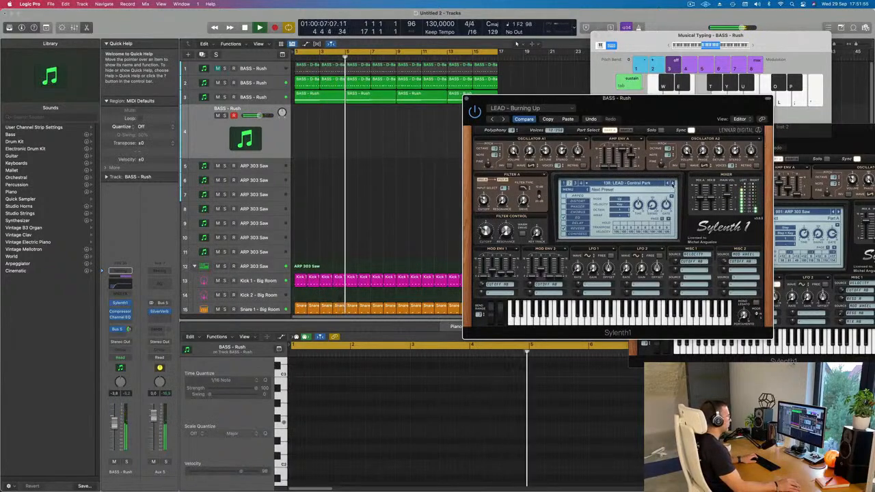
{"action": "left_click", "coordinate": [671, 184]}
{"action": "left_click", "coordinate": [673, 184]}
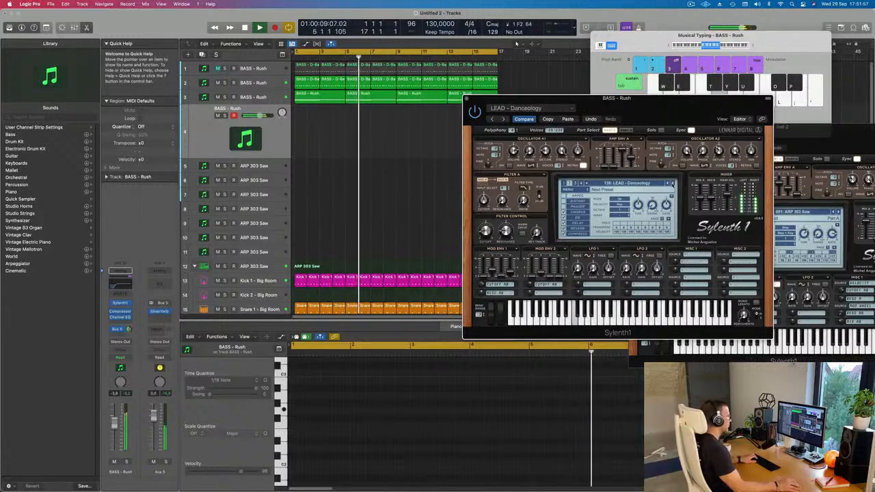
{"action": "left_click", "coordinate": [673, 184]}
{"action": "left_click", "coordinate": [671, 183]}
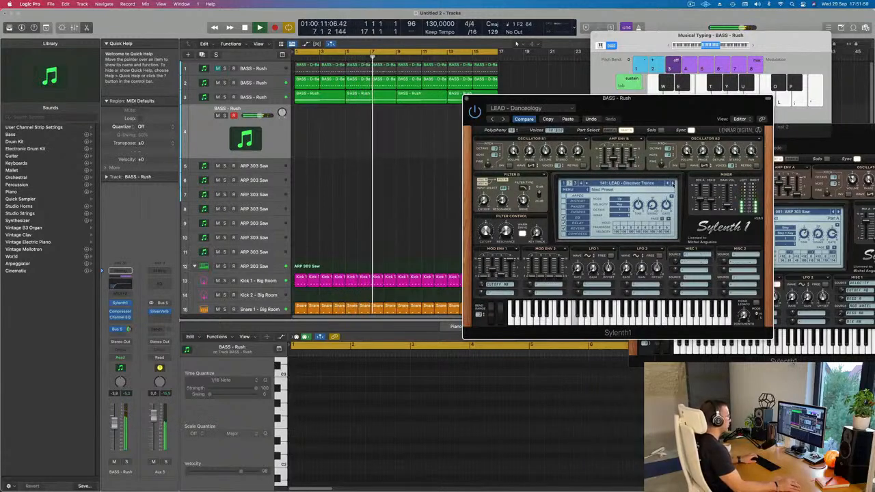
Continue auditioning the lead presets from Distorted Chord through the Distorted sounds to Divine
{"action": "left_click", "coordinate": [672, 183]}
{"action": "left_click", "coordinate": [672, 183]}
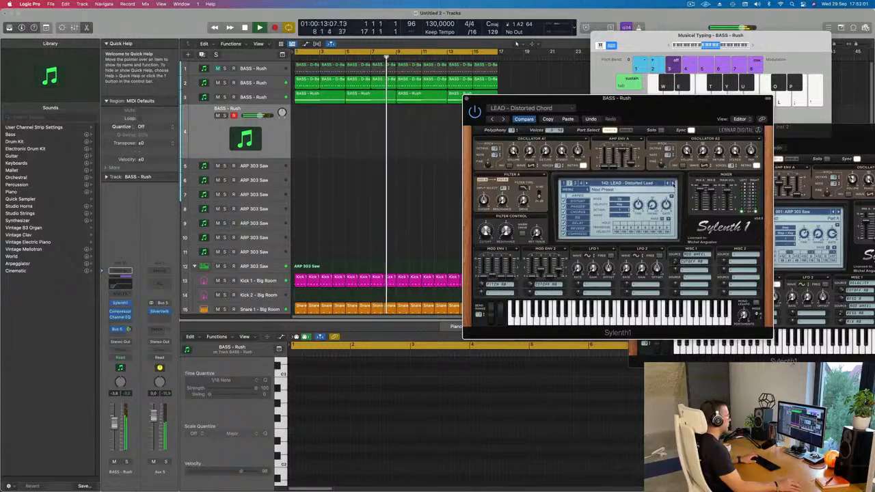
{"action": "left_click", "coordinate": [671, 183]}
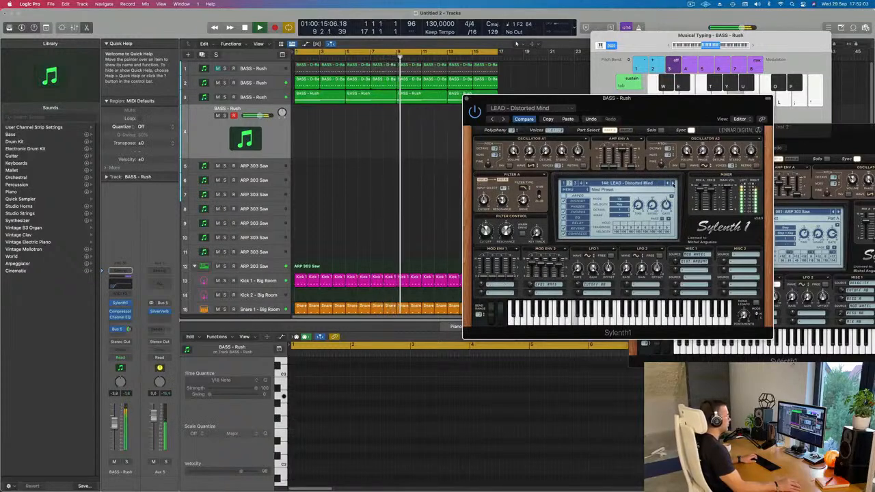
{"action": "left_click", "coordinate": [672, 184]}
{"action": "left_click", "coordinate": [672, 184]}
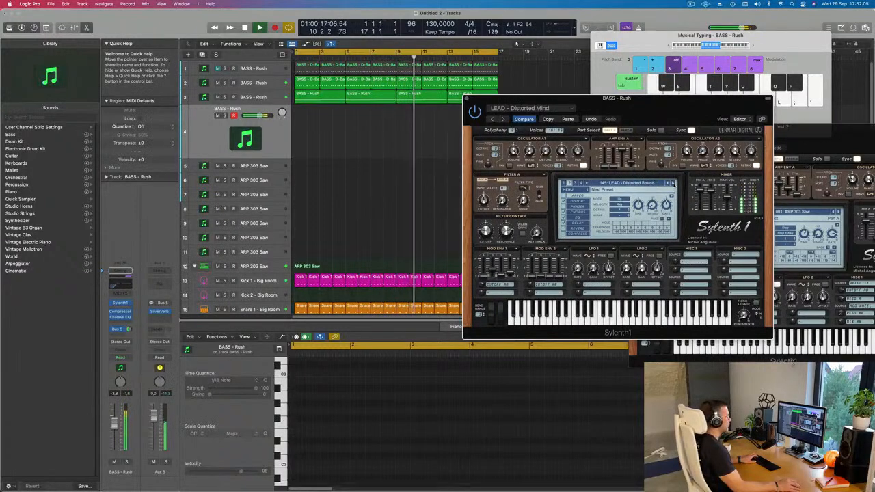
{"action": "left_click", "coordinate": [672, 183]}
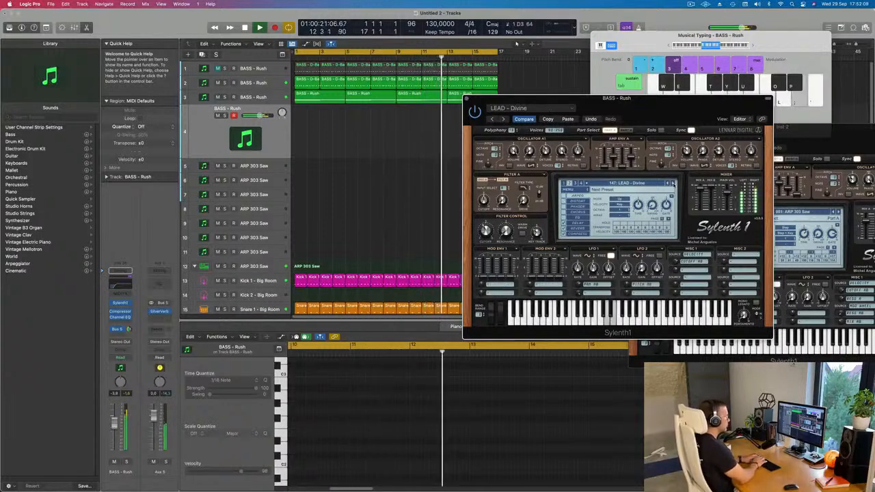
Return to the LEAD - Distorted Mind preset, lower track 4's volume to -10.0 dB and play a test note
{"action": "left_click", "coordinate": [668, 183]}
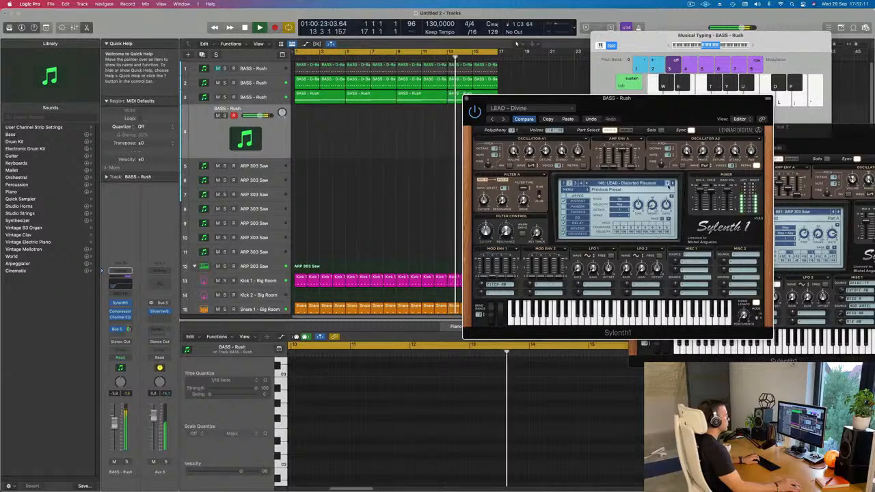
{"action": "left_click", "coordinate": [668, 183]}
{"action": "left_click", "coordinate": [667, 183]}
{"action": "left_click", "coordinate": [668, 183]}
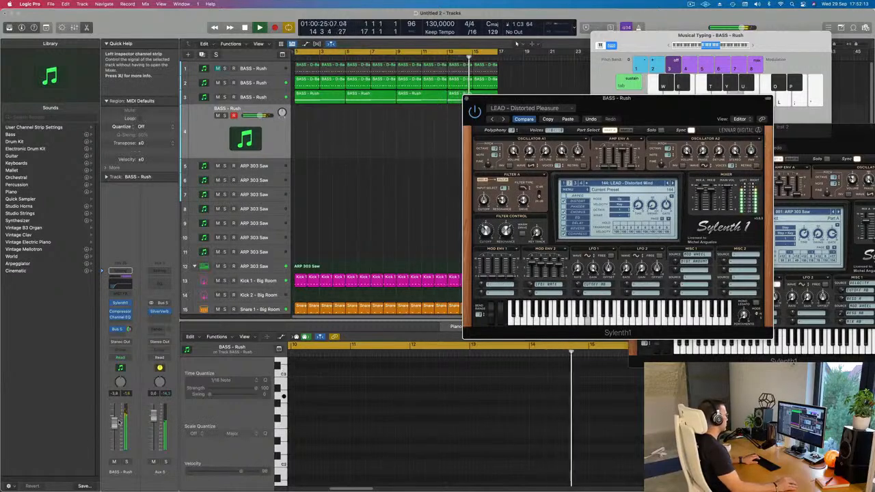
{"action": "left_click_drag", "start_coordinate": [115, 428], "coordinate": [115, 436]}
{"action": "key", "text": "j"}
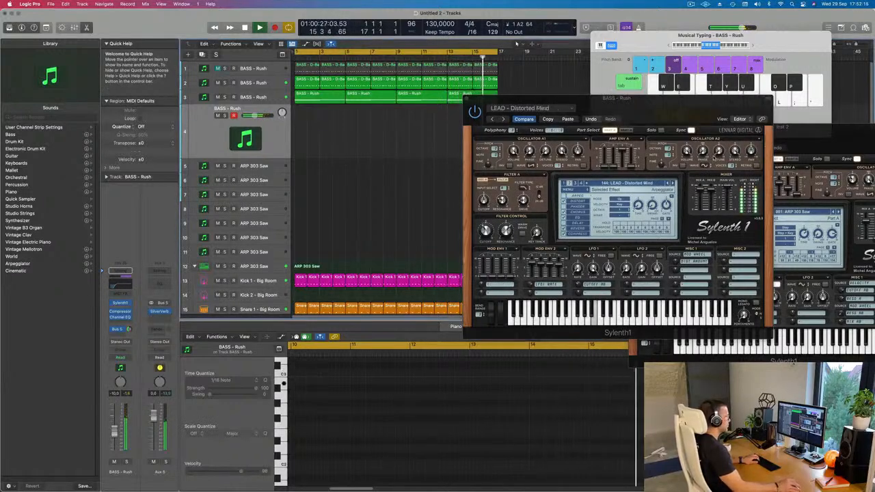
Audition the lead presets from Distorted Pleasure up to Downpipe, playing test notes on each sound
{"action": "left_click", "coordinate": [673, 184]}
{"action": "key", "text": "h"}
{"action": "left_click", "coordinate": [673, 183]}
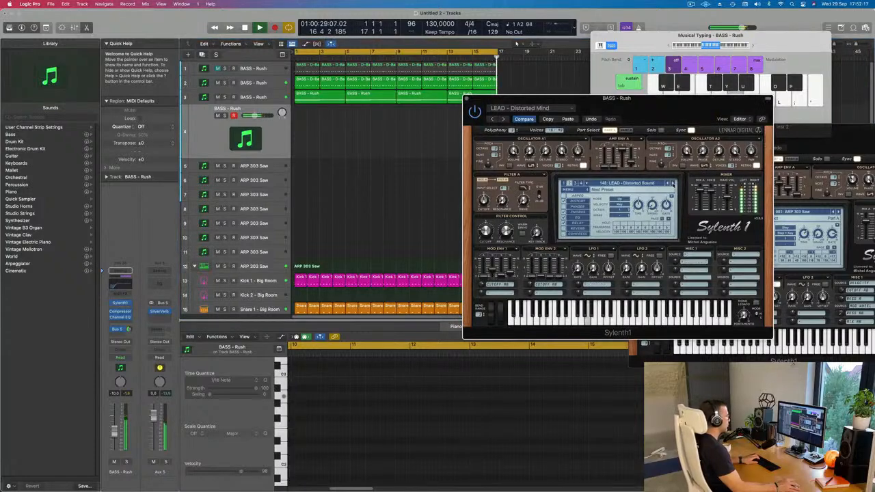
{"action": "key", "text": "h"}
{"action": "left_click", "coordinate": [672, 184]}
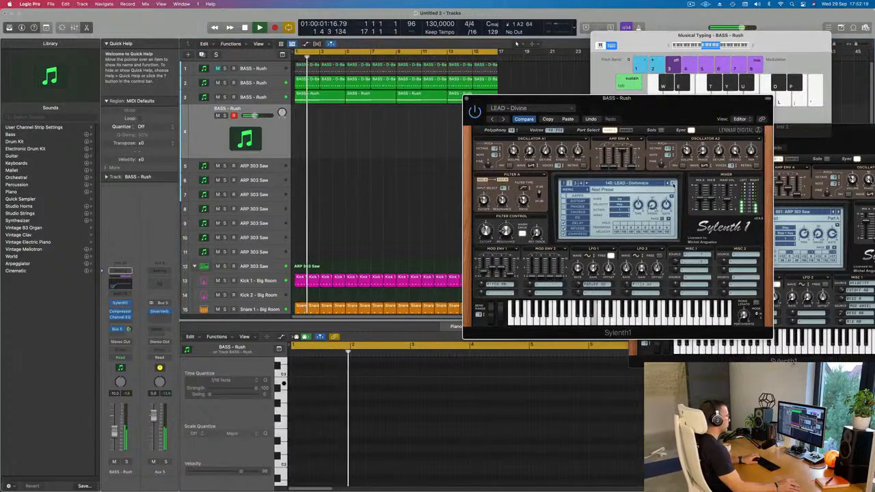
{"action": "left_click", "coordinate": [672, 184]}
{"action": "key", "text": "j"}
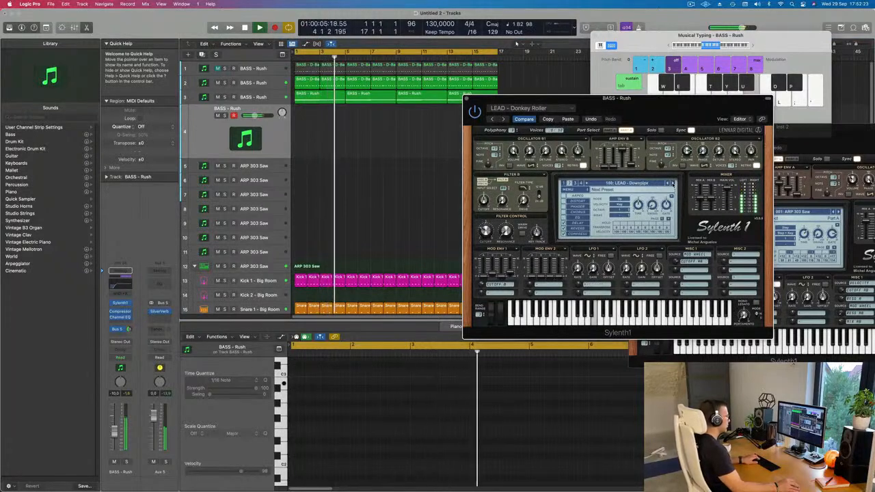
{"action": "key", "text": "k"}
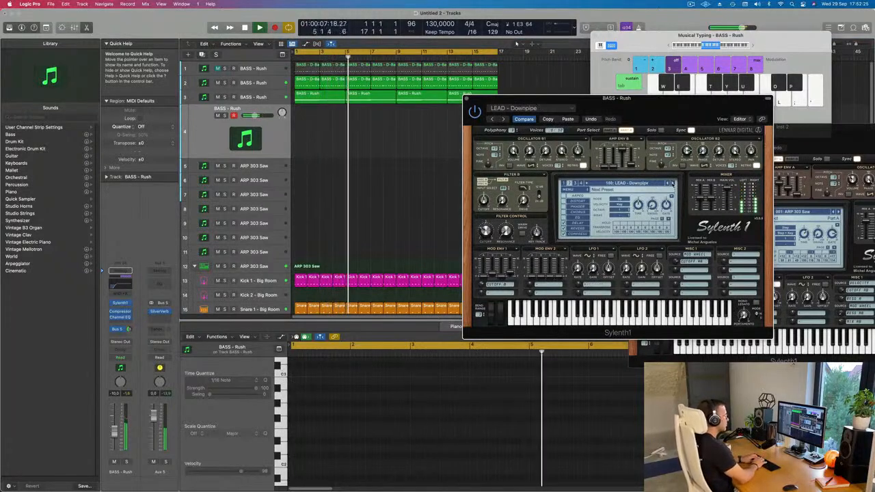
{"action": "key", "text": "apostrophe"}
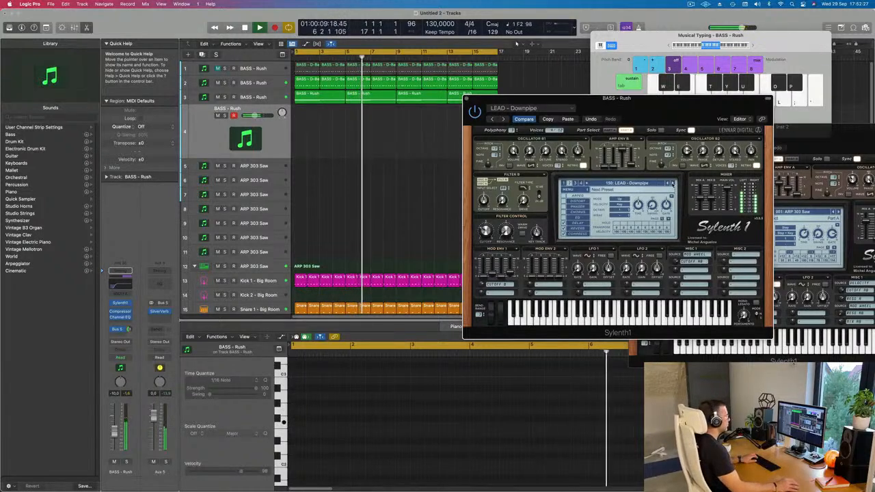
Audition the Duderstadt, Earthshaker and Electro Square lead presets with a repeated test note
{"action": "left_click", "coordinate": [673, 184]}
{"action": "key", "text": "h"}
{"action": "key", "text": "f"}
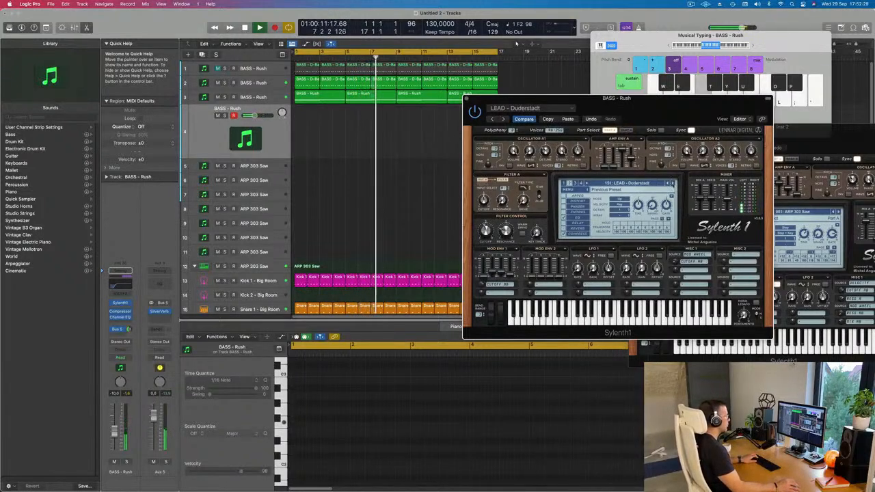
{"action": "left_click", "coordinate": [672, 184]}
{"action": "key", "text": "f"}
{"action": "left_click", "coordinate": [672, 184]}
{"action": "key", "text": "f"}
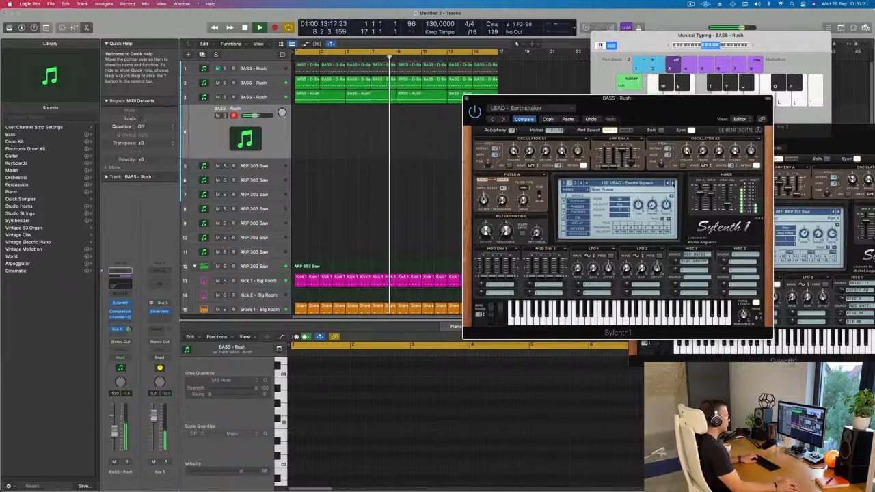
Move on to the LEAD - Eternity preset and try it out with repeated test notes
{"action": "left_click", "coordinate": [673, 184]}
{"action": "key", "text": "f"}
{"action": "left_click", "coordinate": [672, 184]}
{"action": "key", "text": "f"}
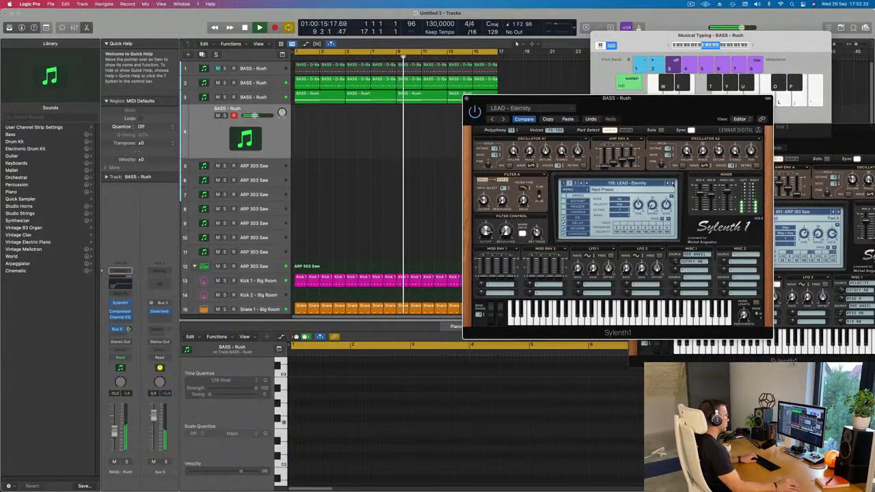
{"action": "key", "text": "f"}
{"action": "key", "text": "f"}
Load the LEAD - Euphoric Dream preset and improvise a few notes with it over the track
{"action": "left_click", "coordinate": [673, 184]}
{"action": "key", "text": "f"}
{"action": "key", "text": "f"}
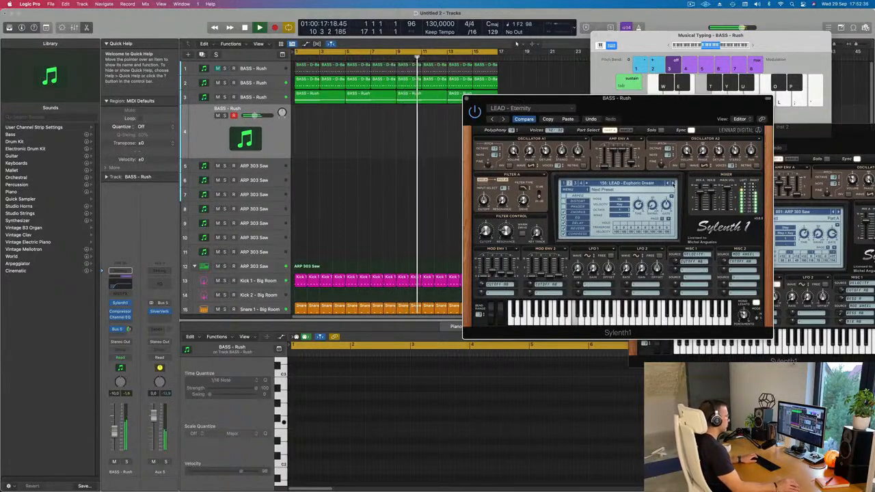
{"action": "key", "text": "g"}
{"action": "key", "text": "k"}
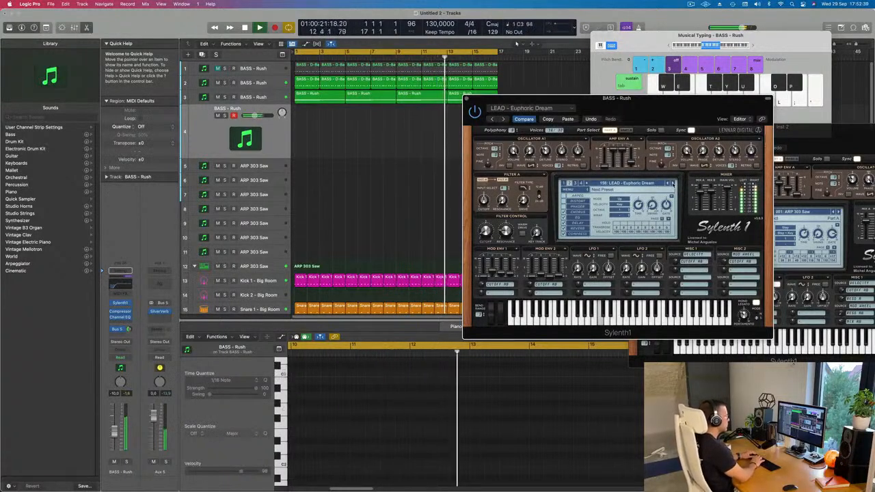
{"action": "key", "text": "g"}
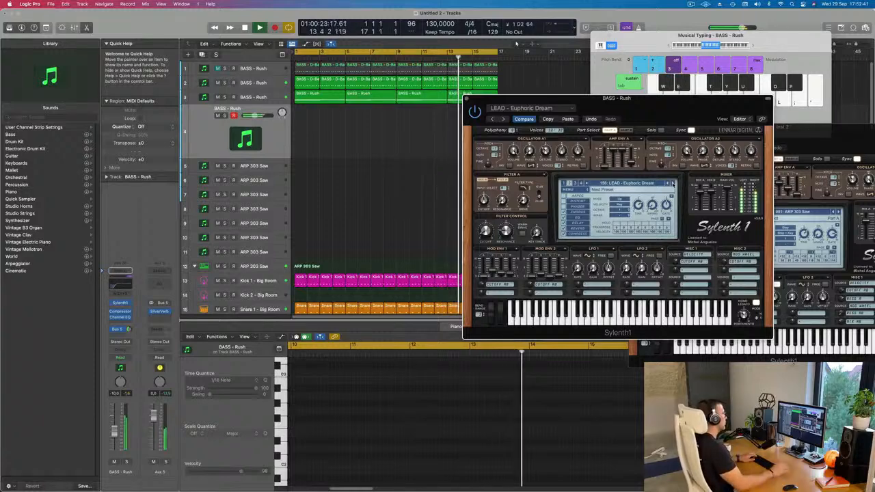
Copy track 2's first D-Bass region to the start of track 4 and raise its notes by an octave
{"action": "left_click", "coordinate": [301, 81]}
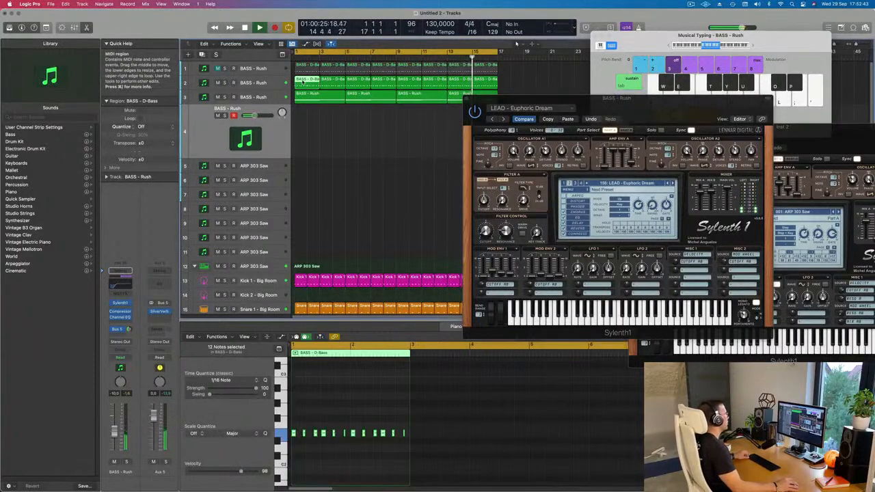
{"action": "key", "text": "r"}
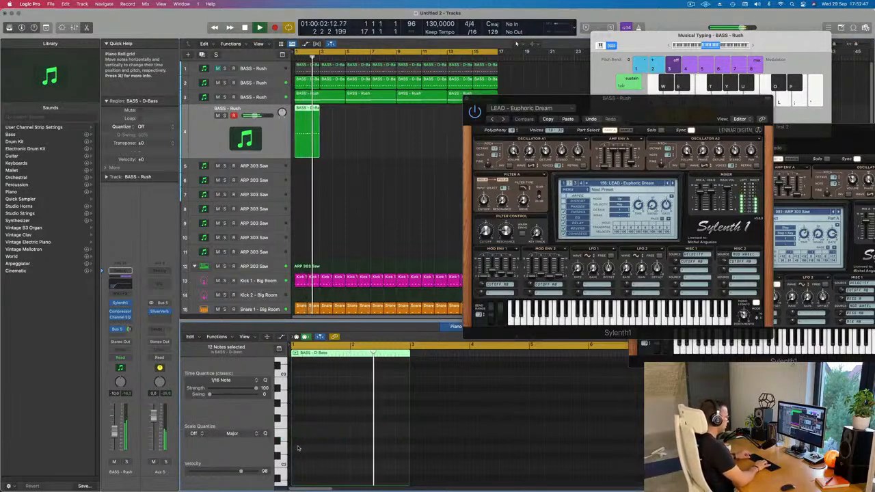
{"action": "scroll", "coordinate": [338, 440], "scroll_direction": "up", "scroll_amount": 3}
{"action": "key", "text": "space"}
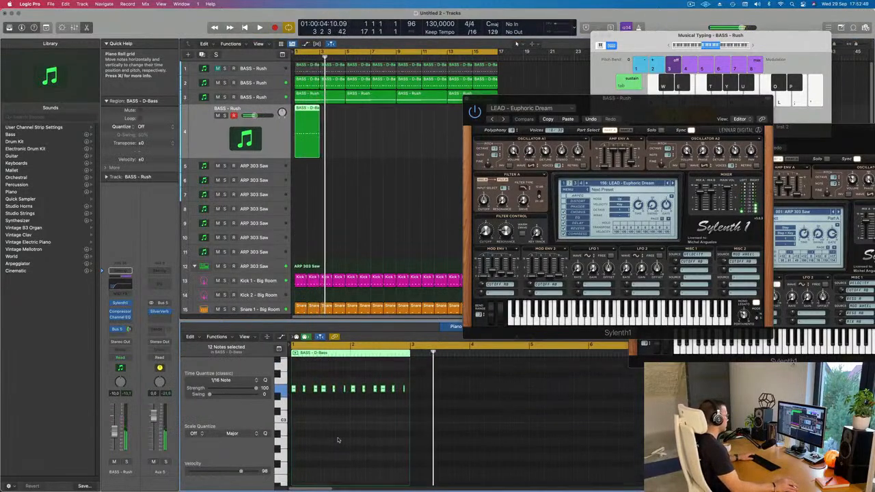
Transpose the copied D-Bass notes by another octave and repeat the region along track 4 like the other bass parts
{"action": "key", "text": "space"}
{"action": "scroll", "coordinate": [337, 440], "scroll_direction": "up", "scroll_amount": 2}
{"action": "key", "text": "super+Left"}
{"action": "key", "text": "alt+shift+Down"}
{"action": "key", "text": "Return"}
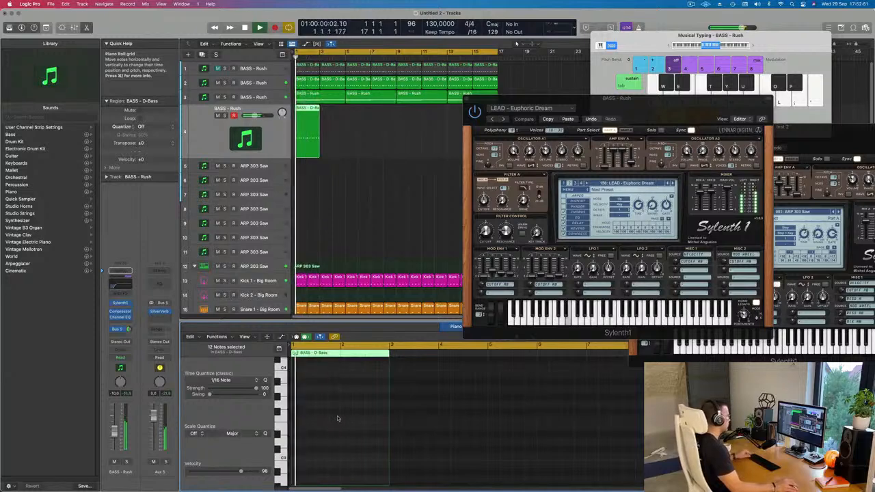
{"action": "key", "text": "Return"}
{"action": "left_click_drag", "start_coordinate": [363, 141], "coordinate": [286, 153]}
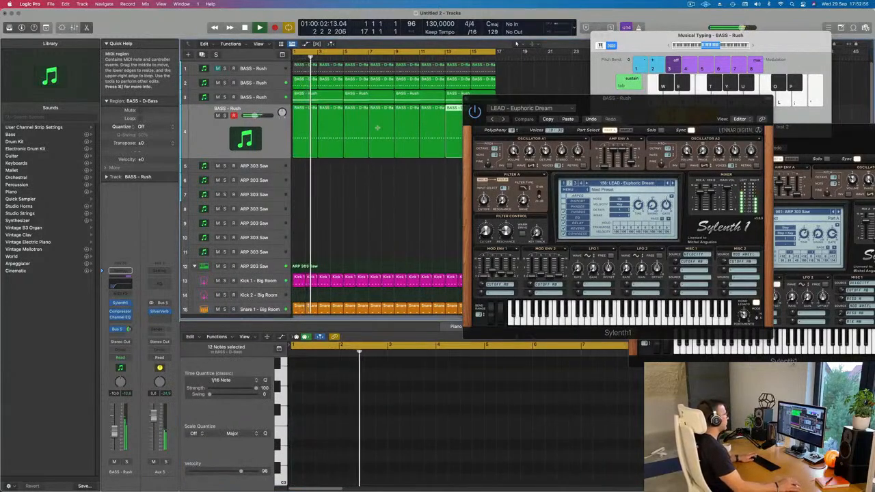
Switch track 4's Sylenth1 to the LEAD - Euphoric Lead preset, replay from the start and raise the track's volume slightly
{"action": "left_click_drag", "start_coordinate": [608, 102], "coordinate": [528, 110]}
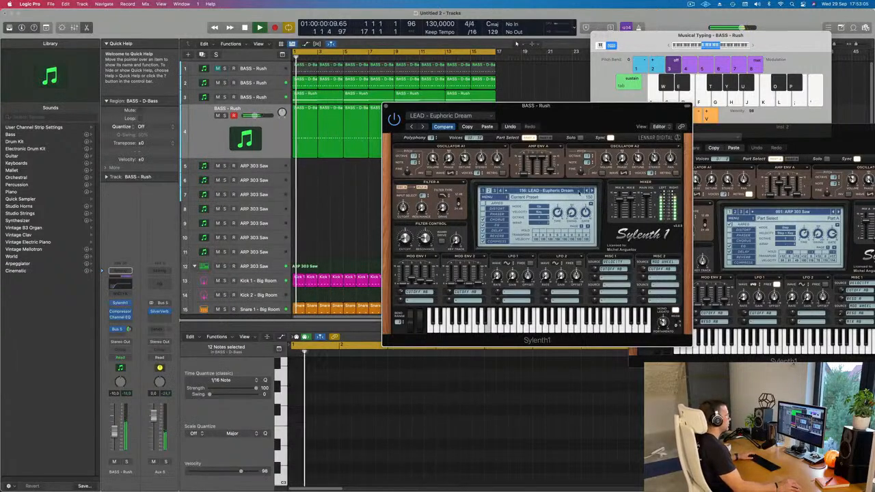
{"action": "left_click", "coordinate": [592, 191]}
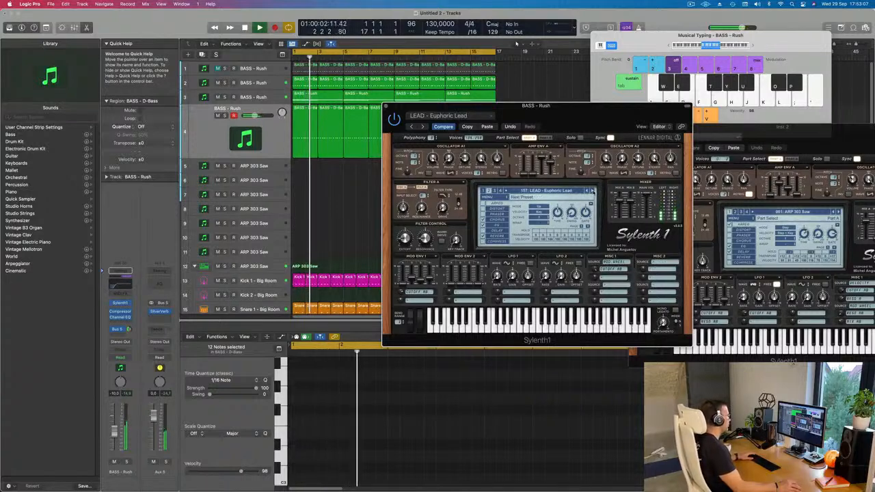
{"action": "key", "text": "Return"}
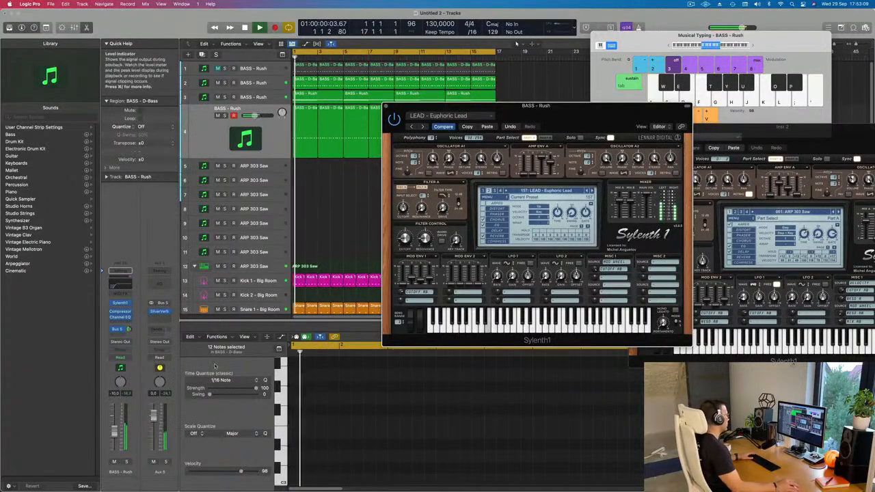
{"action": "left_click_drag", "start_coordinate": [114, 431], "coordinate": [114, 427]}
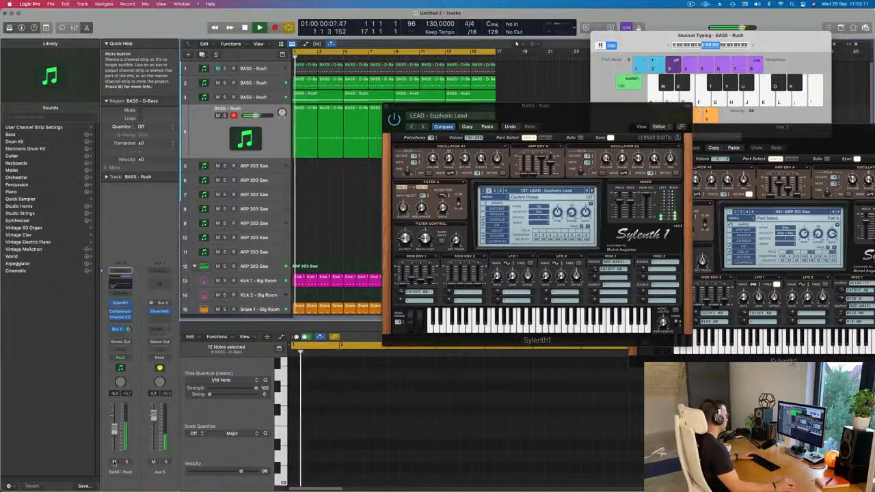
Compare track 4 in the mix by muting and soloing it, and lower its volume to about -7.2 dB
{"action": "left_click", "coordinate": [114, 462]}
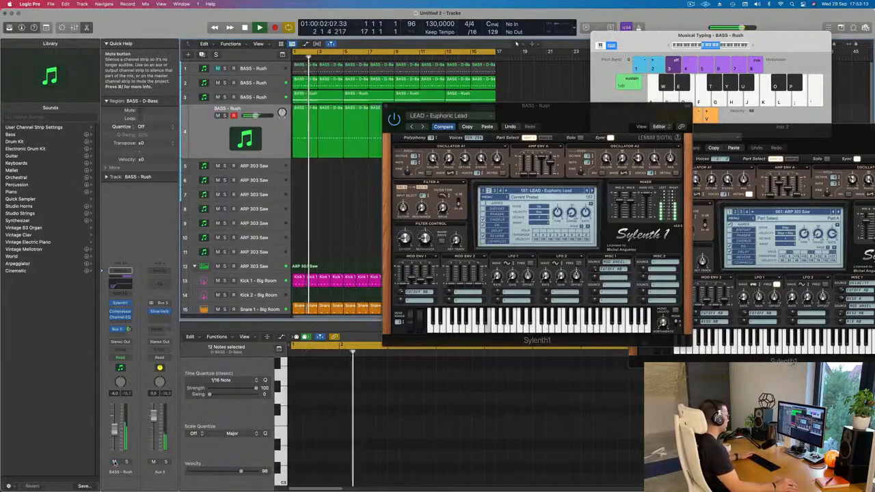
{"action": "left_click", "coordinate": [126, 462]}
{"action": "left_click", "coordinate": [126, 462]}
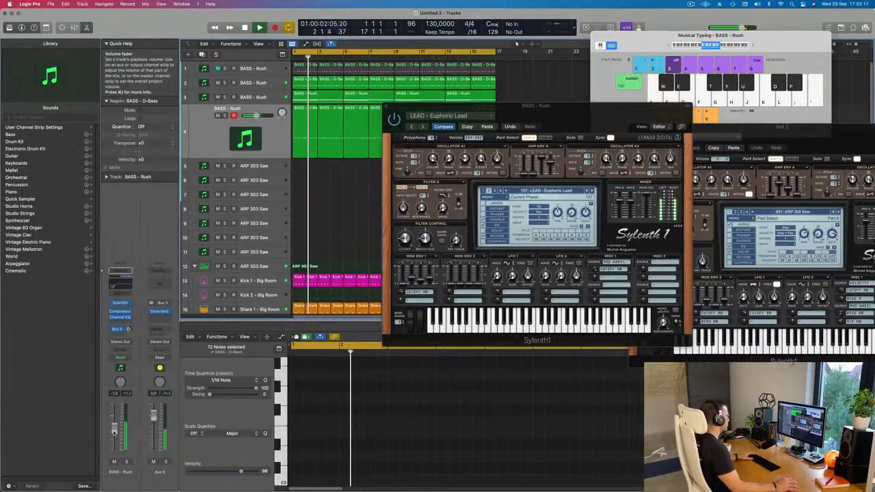
{"action": "mouse_move", "coordinate": [532, 113]}
{"action": "left_mouse_down"}
{"action": "mouse_move", "coordinate": [598, 104]}
{"action": "mouse_move", "coordinate": [536, 107]}
{"action": "left_mouse_up"}
{"action": "left_click", "coordinate": [390, 99]}
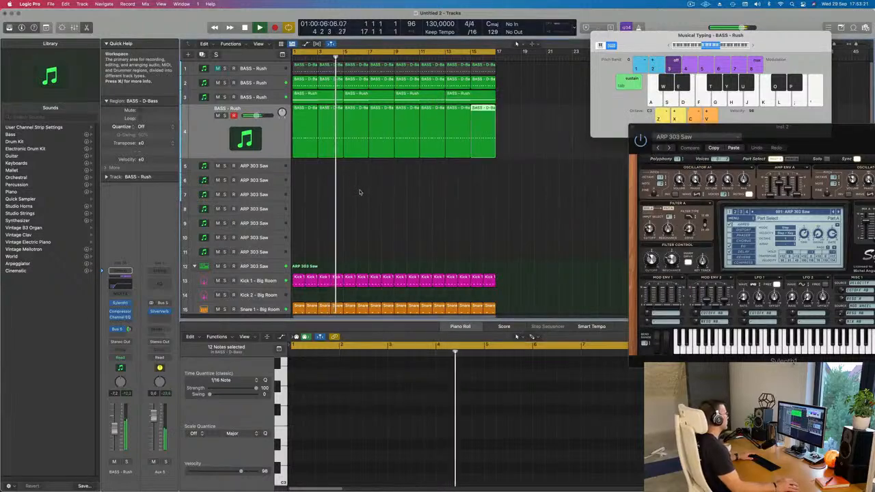
Duplicate track 4 with its instrument and effects as an empty new track directly below it
{"action": "left_click", "coordinate": [358, 195]}
{"action": "left_click", "coordinate": [193, 143]}
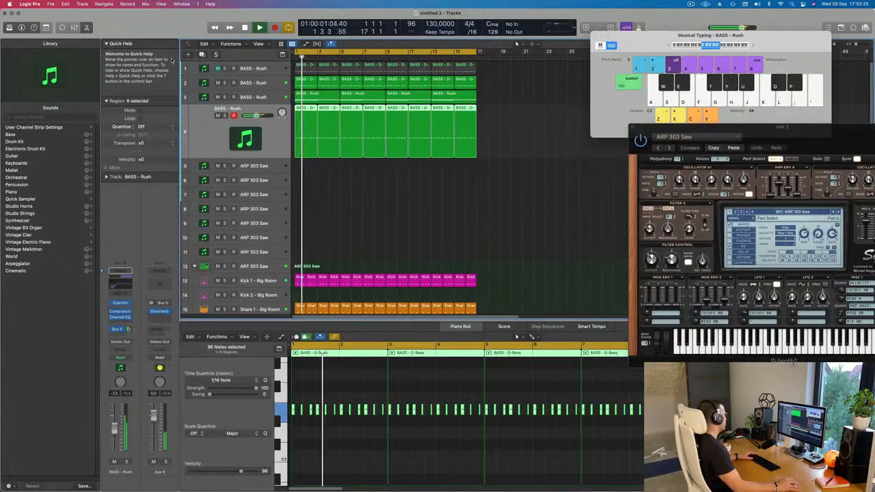
{"action": "left_click", "coordinate": [202, 54]}
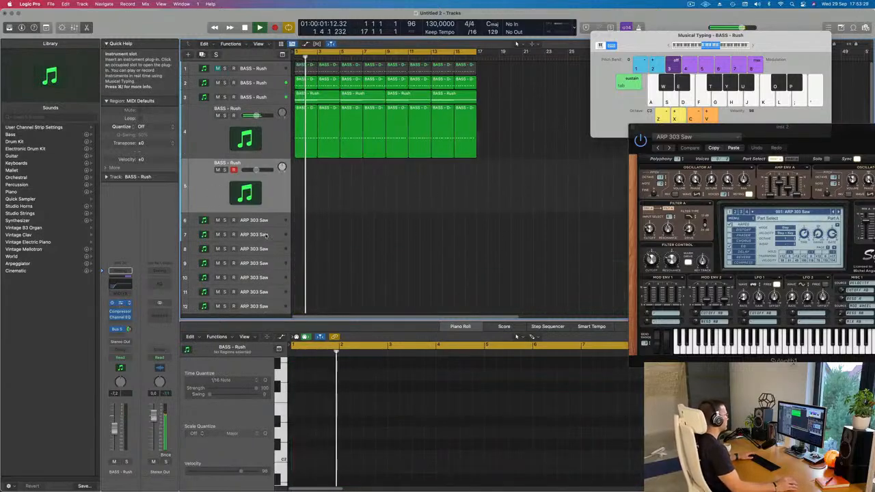
Load the LEAD - Yellow Stuff preset in the new track 5's Sylenth1
{"action": "left_click", "coordinate": [119, 302]}
{"action": "left_click", "coordinate": [475, 183]}
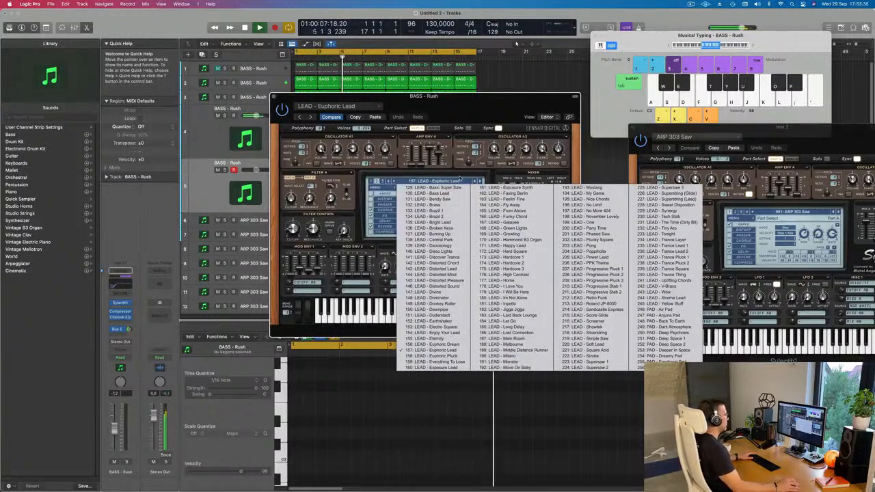
{"action": "left_click", "coordinate": [492, 125]}
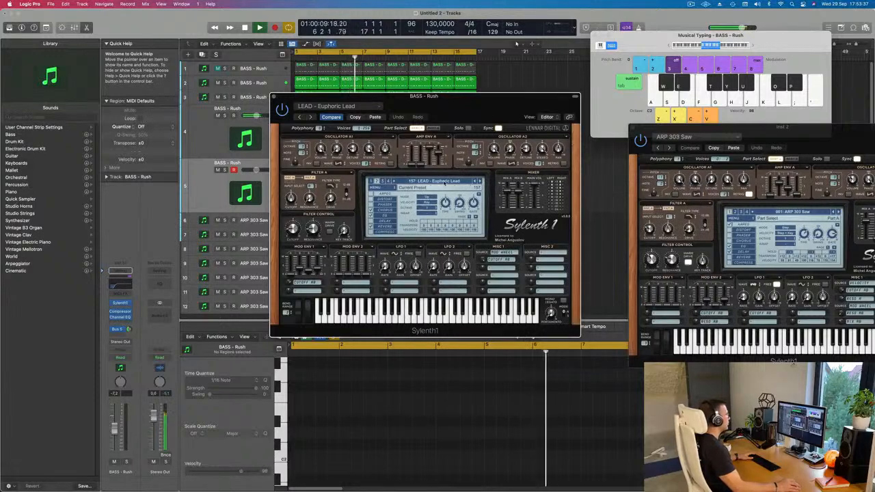
{"action": "left_click", "coordinate": [444, 182]}
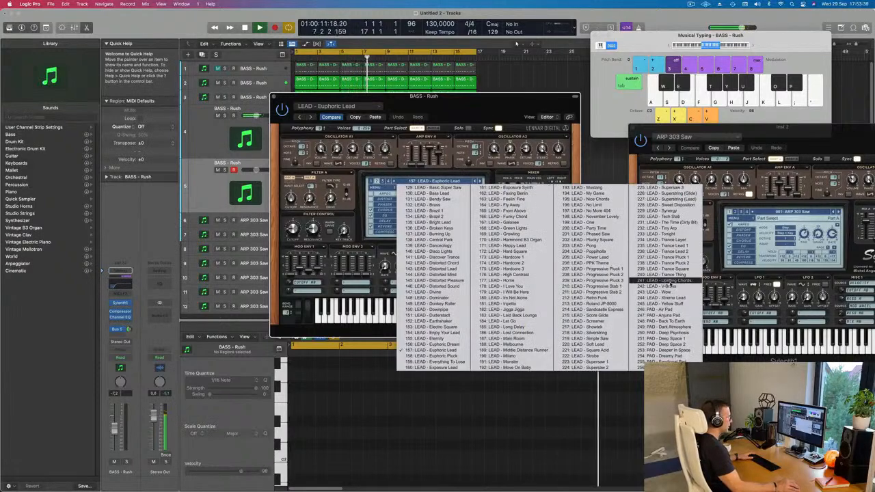
{"action": "left_click", "coordinate": [669, 306]}
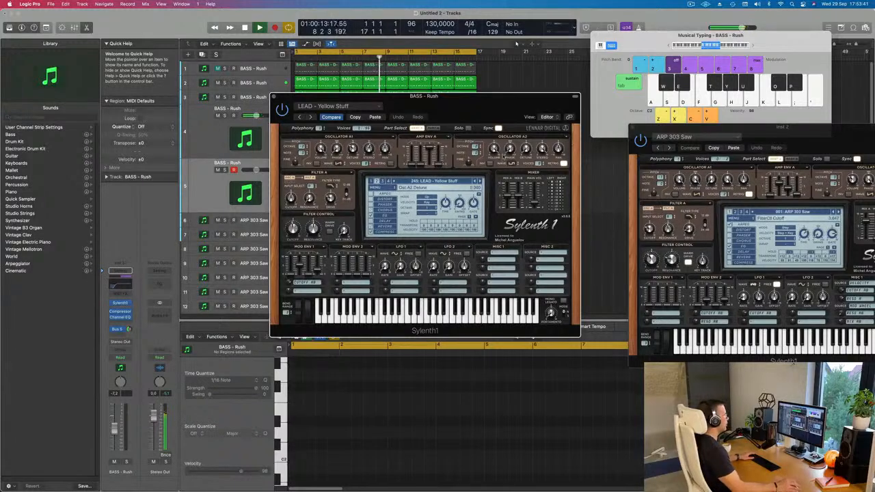
Audition the LEAD - Yellow Stuff sound with a few notes over the playing track
{"action": "key", "text": "k"}
{"action": "key", "text": "k"}
{"action": "left_click_drag", "start_coordinate": [475, 106], "coordinate": [513, 110]}
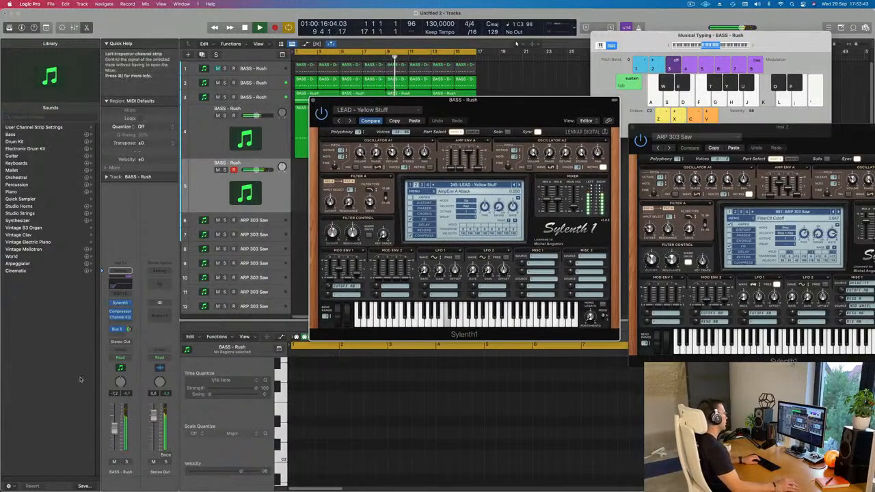
{"action": "left_click", "coordinate": [128, 328]}
{"action": "key", "text": "k"}
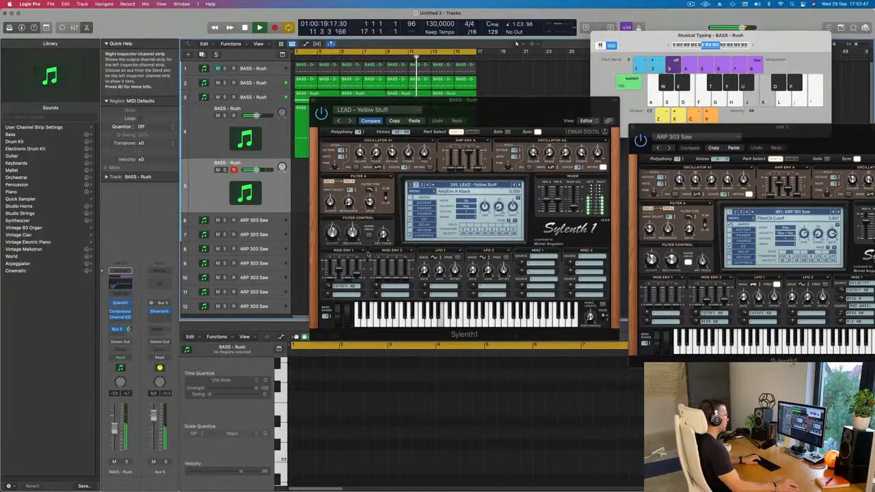
{"action": "key", "text": "g"}
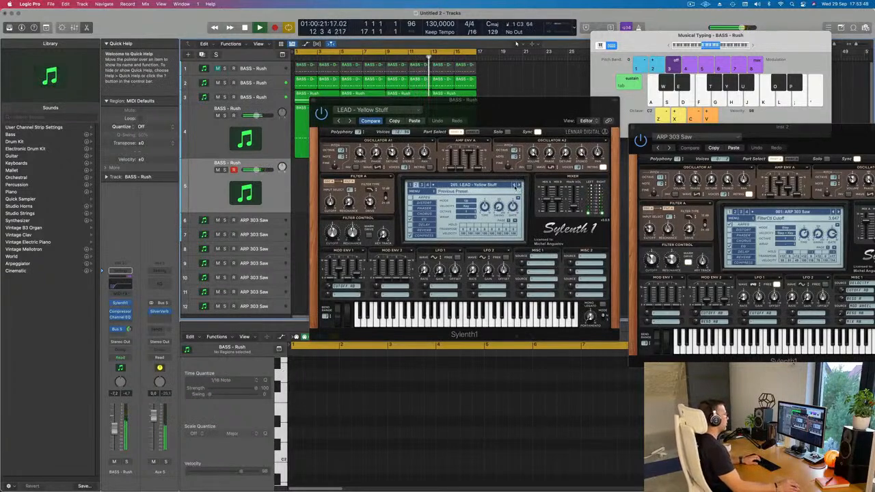
Step back to the LEAD - Wow preset, lowering track 5's volume to about -14.4 dB and adjusting its Bus 5 send
{"action": "left_click", "coordinate": [515, 184]}
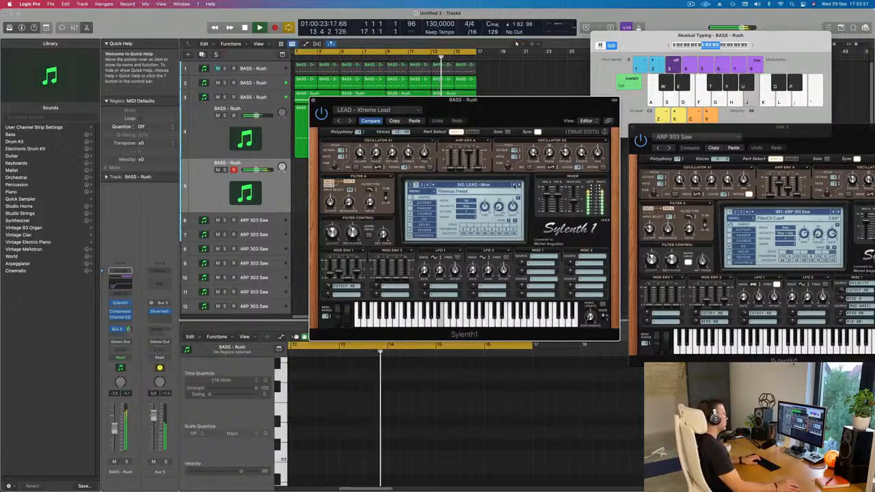
{"action": "left_click_drag", "start_coordinate": [114, 432], "coordinate": [115, 435]}
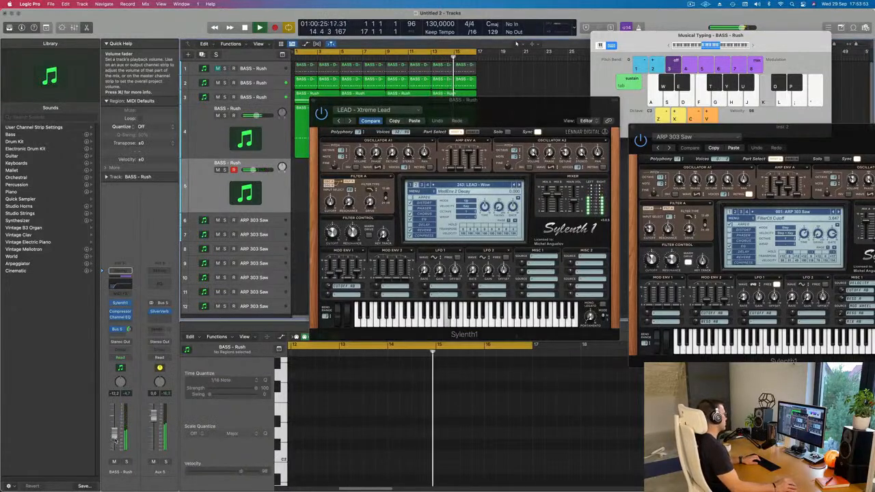
{"action": "left_click_drag", "start_coordinate": [129, 329], "coordinate": [129, 333]}
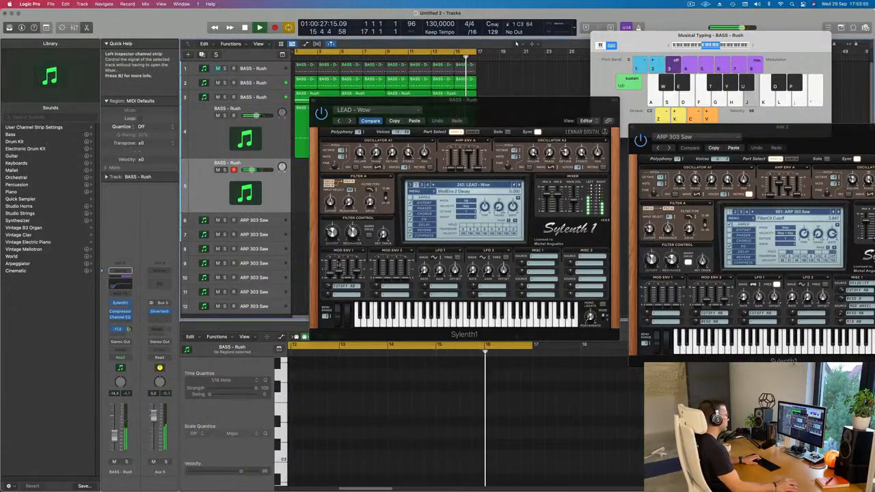
Step back to the LEAD - Trance Thing preset and raise track 5's volume to about -5.7 dB
{"action": "left_click", "coordinate": [515, 184]}
{"action": "left_click", "coordinate": [515, 184]}
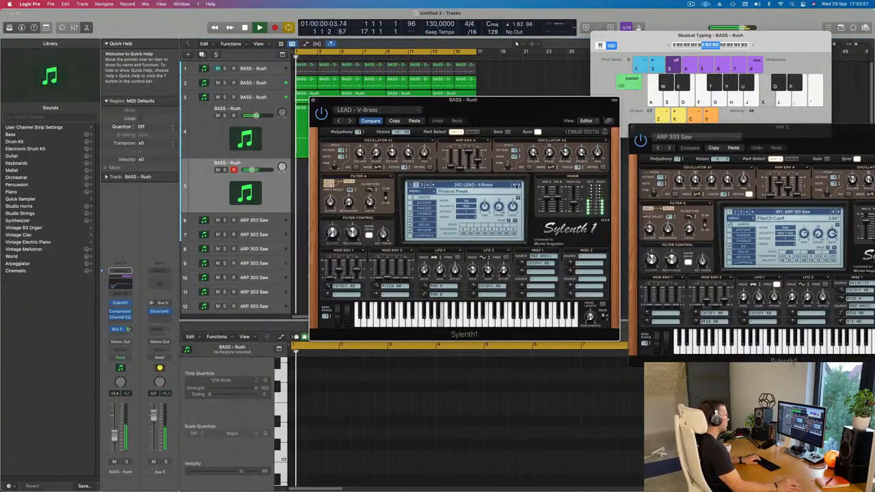
{"action": "left_click", "coordinate": [514, 184]}
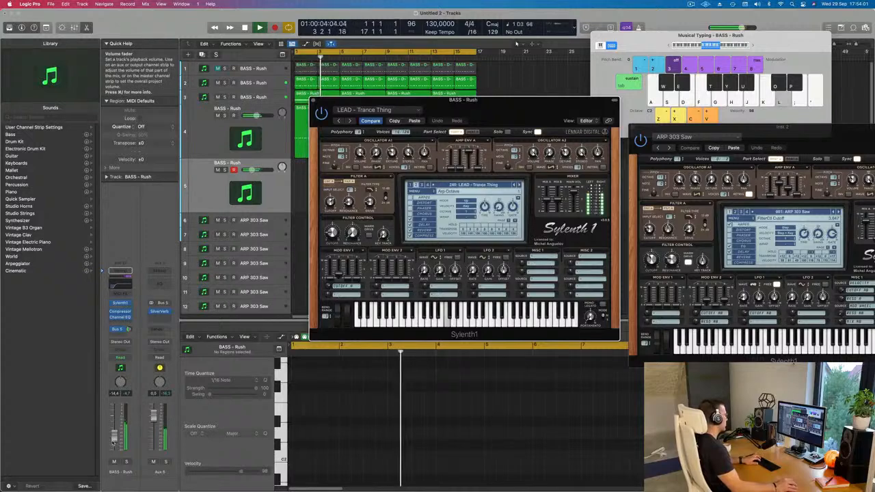
{"action": "left_click_drag", "start_coordinate": [114, 428], "coordinate": [114, 425]}
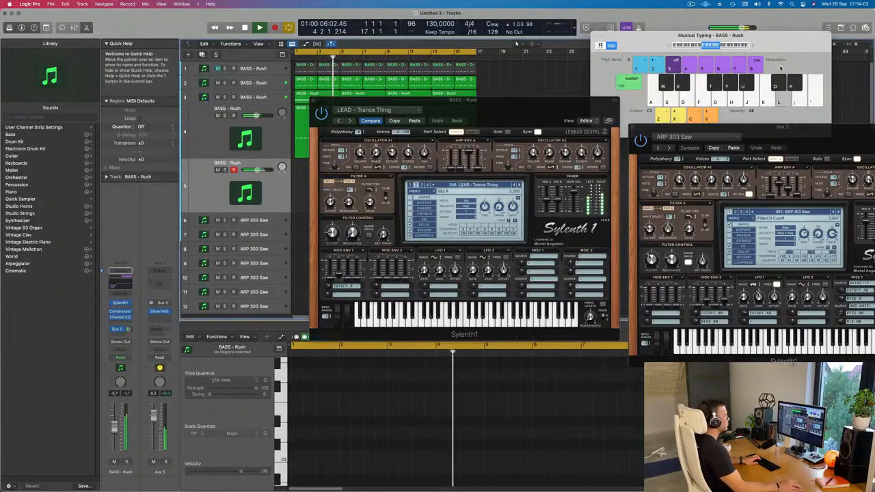
Raise the musical typing range to octave C3 and audition the LEAD - Trance Square preset at a volume of about -15.4 dB
{"action": "left_click", "coordinate": [755, 46]}
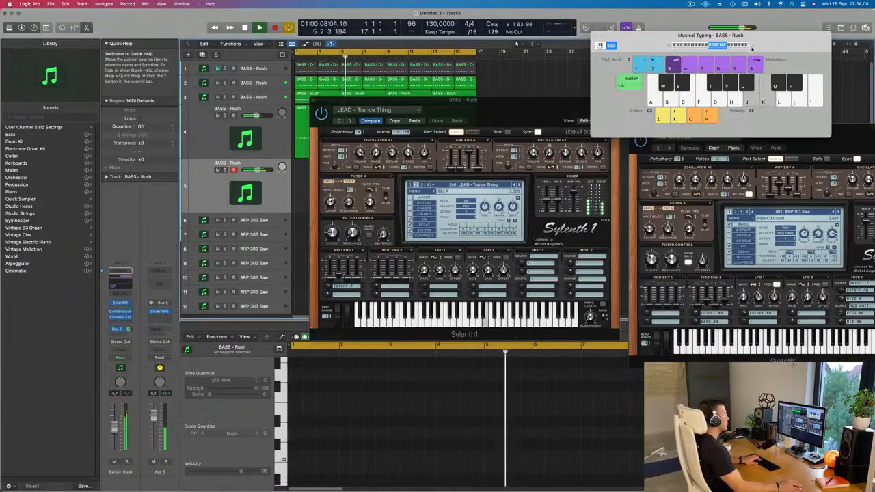
{"action": "left_click", "coordinate": [514, 186]}
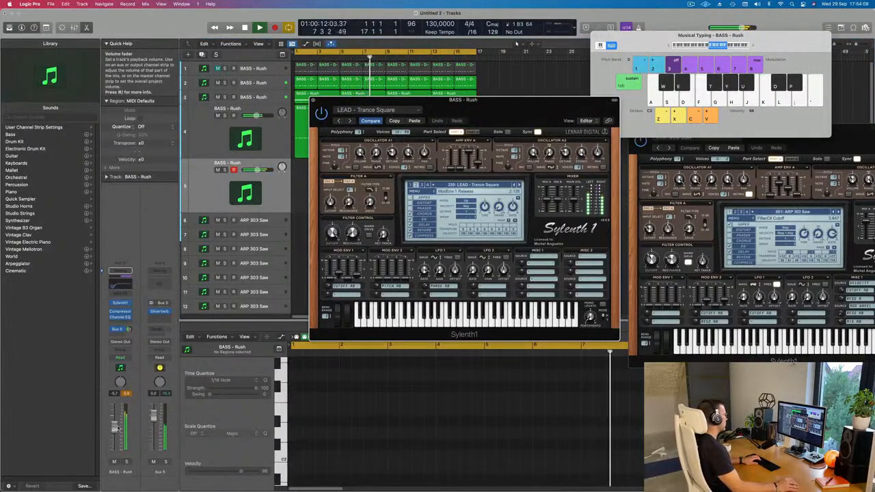
{"action": "left_click_drag", "start_coordinate": [114, 437], "coordinate": [115, 440]}
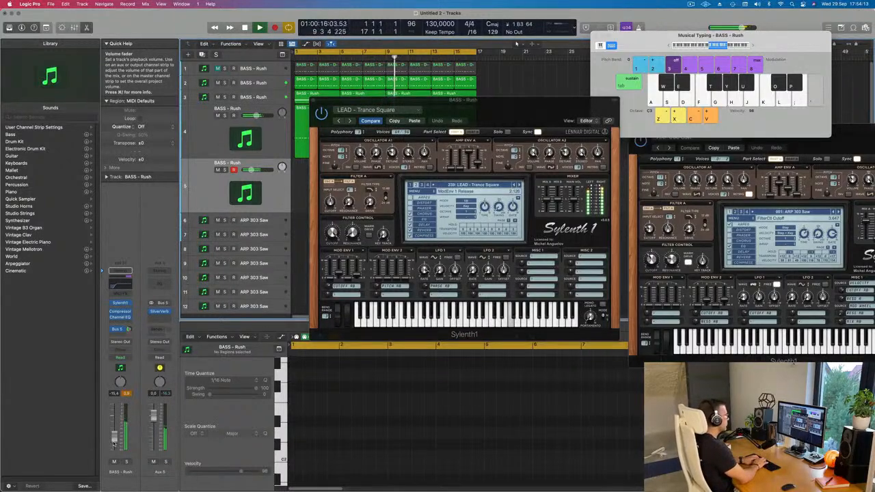
{"action": "key", "text": "apostrophe"}
{"action": "key", "text": "k"}
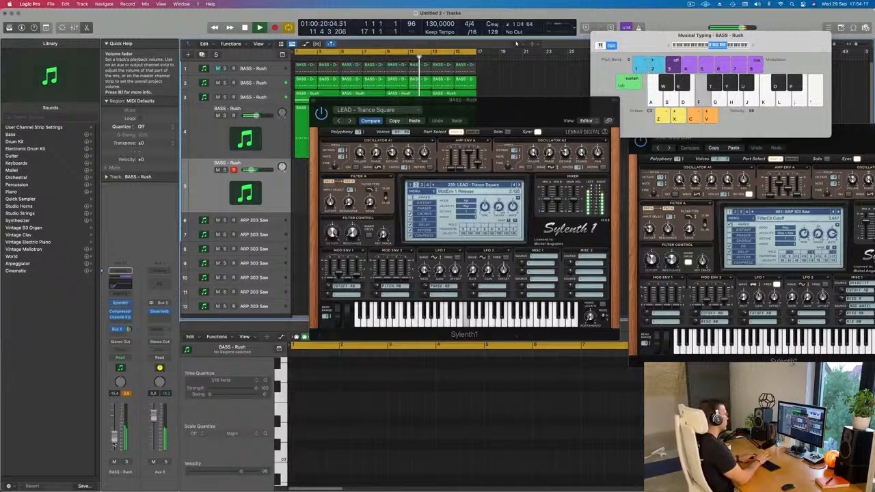
{"action": "key", "text": "g"}
{"action": "key", "text": "d"}
Tweak the Trance Square filter cutoff while playing notes, and raise track 5's volume
{"action": "left_click_drag", "start_coordinate": [331, 234], "coordinate": [332, 273]}
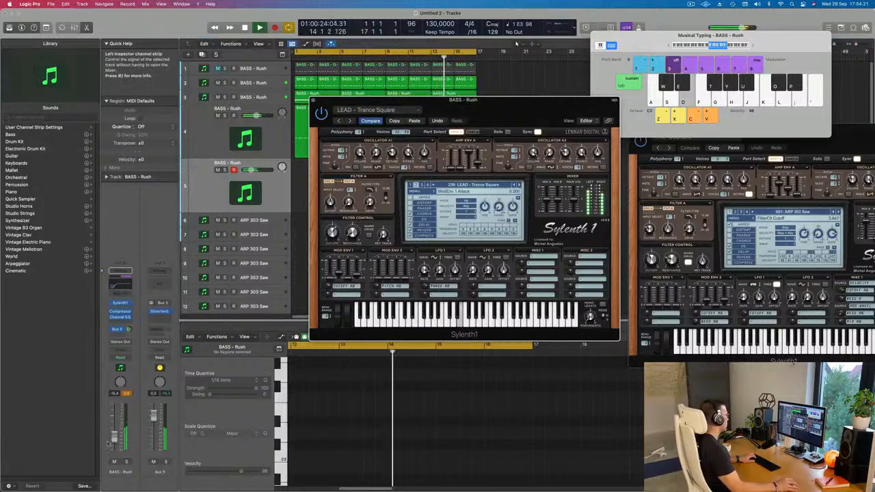
{"action": "key", "text": "f"}
{"action": "left_click_drag", "start_coordinate": [115, 437], "coordinate": [116, 432]}
{"action": "key", "text": "g"}
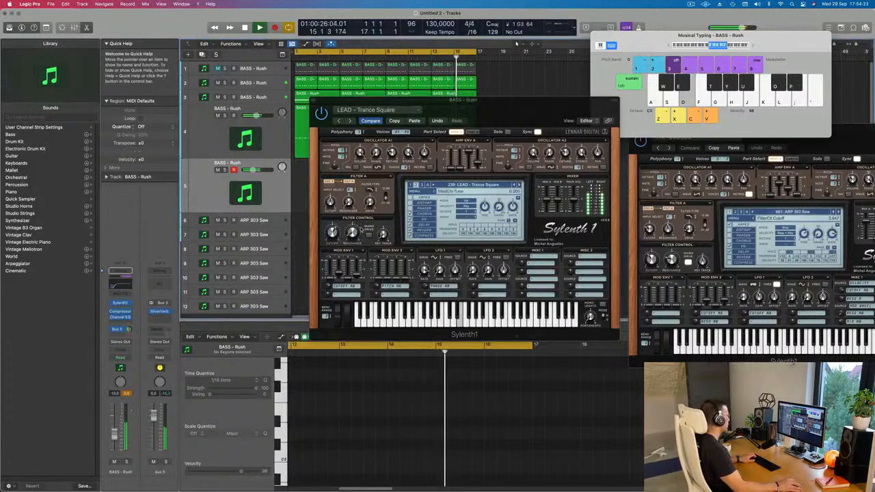
{"action": "left_click_drag", "start_coordinate": [332, 244], "coordinate": [330, 240]}
{"action": "key", "text": "f"}
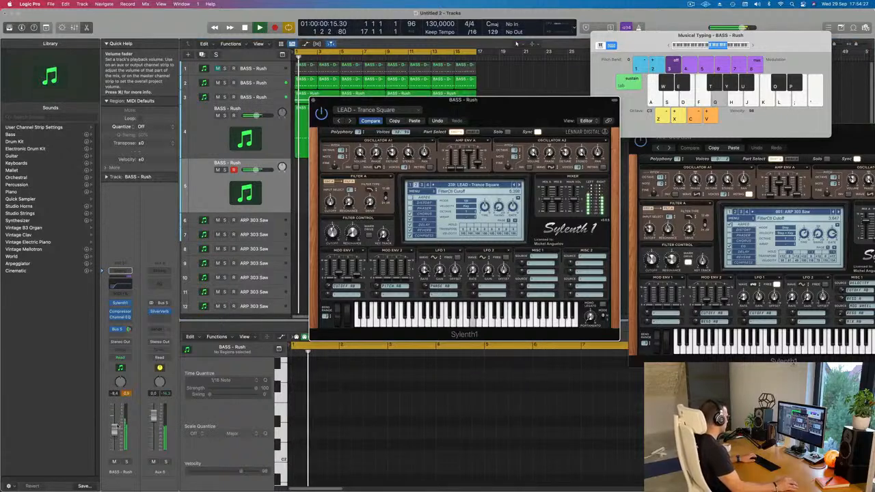
{"action": "key", "text": "d"}
{"action": "left_click", "coordinate": [519, 167]}
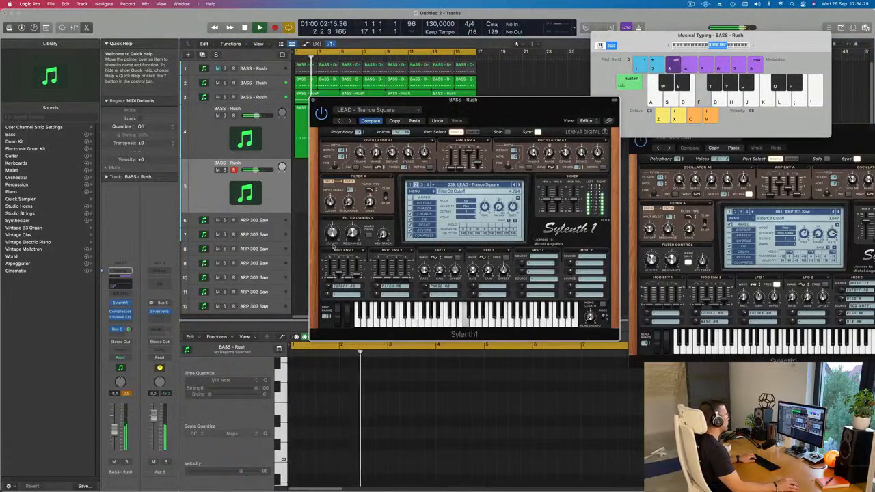
Step back through the Trance Pluck and Trance Lead 2 presets to LEAD - Trance Layer
{"action": "left_click", "coordinate": [514, 186]}
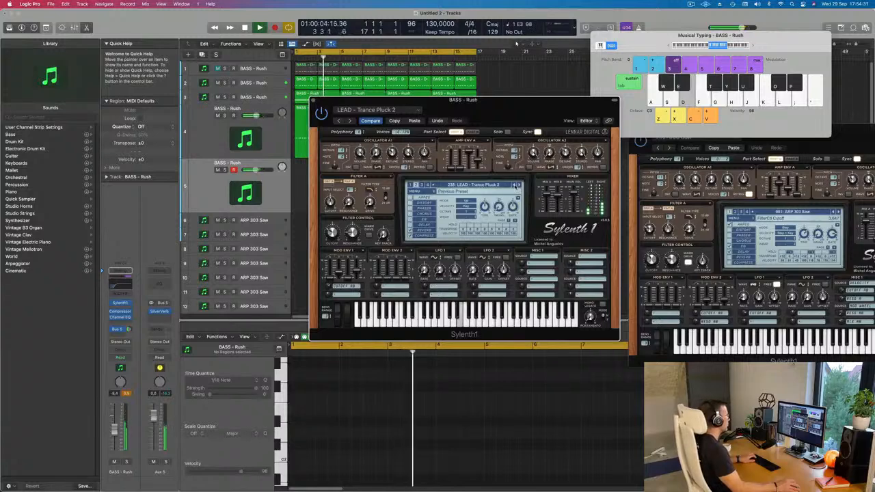
{"action": "left_click", "coordinate": [514, 185]}
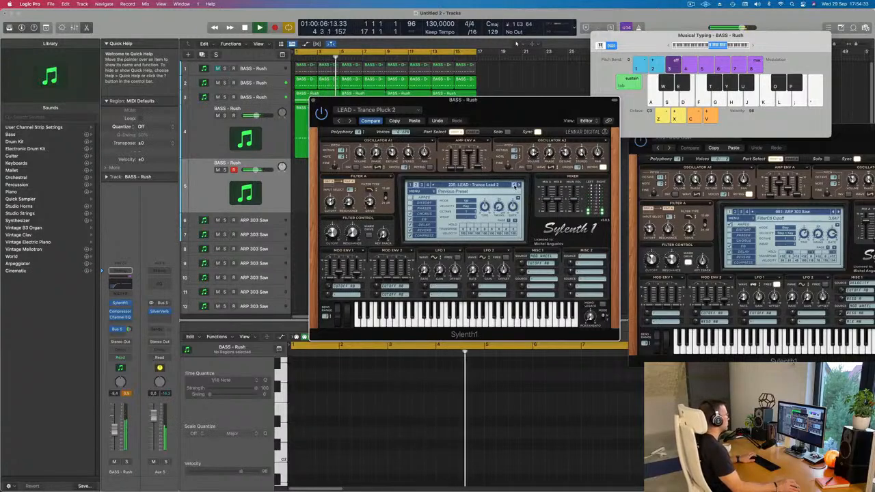
{"action": "left_click", "coordinate": [515, 185]}
{"action": "left_click", "coordinate": [516, 186]}
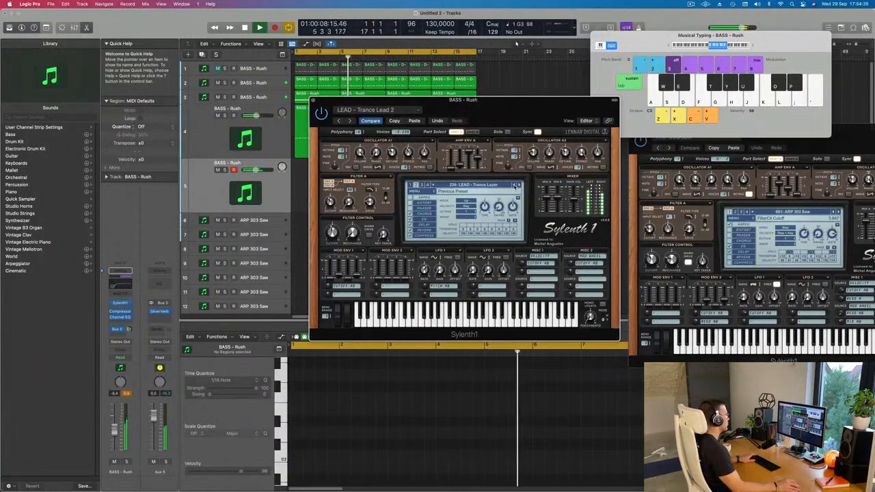
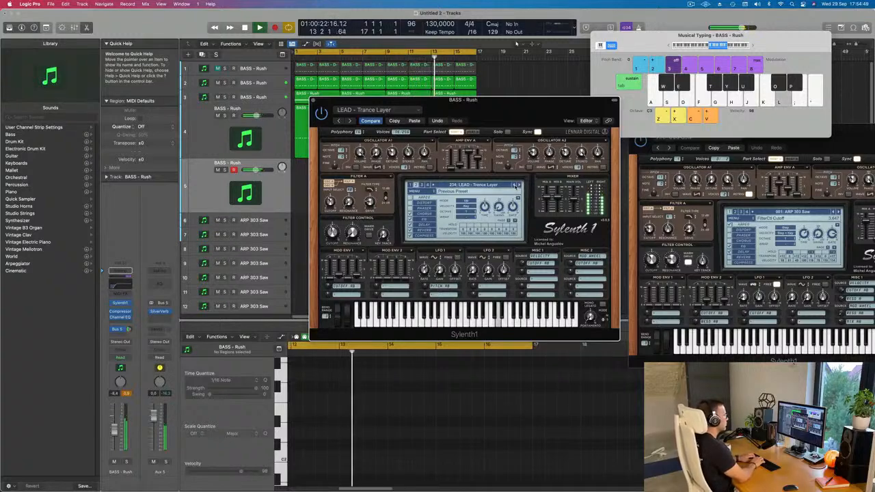
Improvise a melody with the LEAD - Trance Layer sound over the playing track
{"action": "key", "text": "g"}
{"action": "key", "text": "l"}
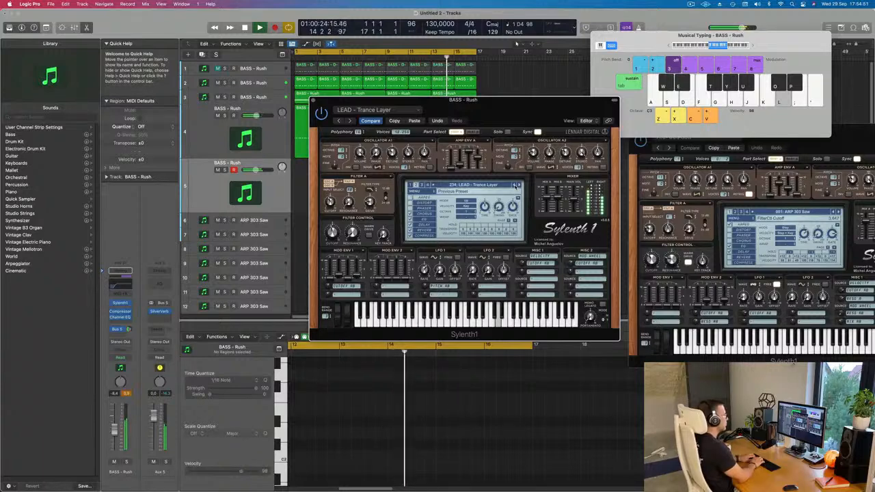
{"action": "key", "text": "l"}
{"action": "key", "text": "k"}
{"action": "key", "text": "l"}
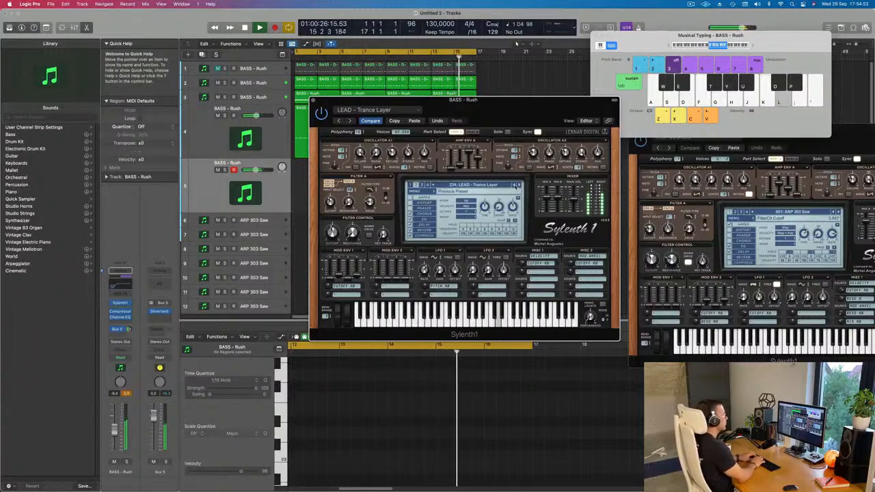
{"action": "key", "text": "semicolon"}
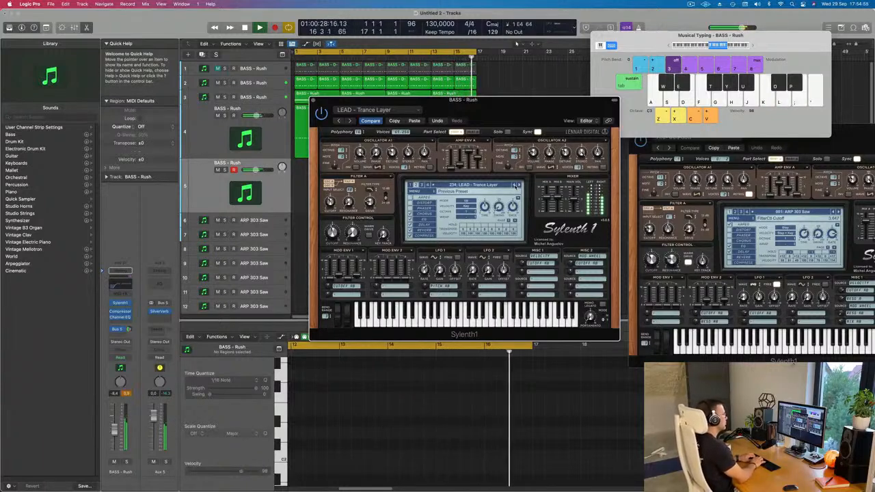
{"action": "key", "text": "l"}
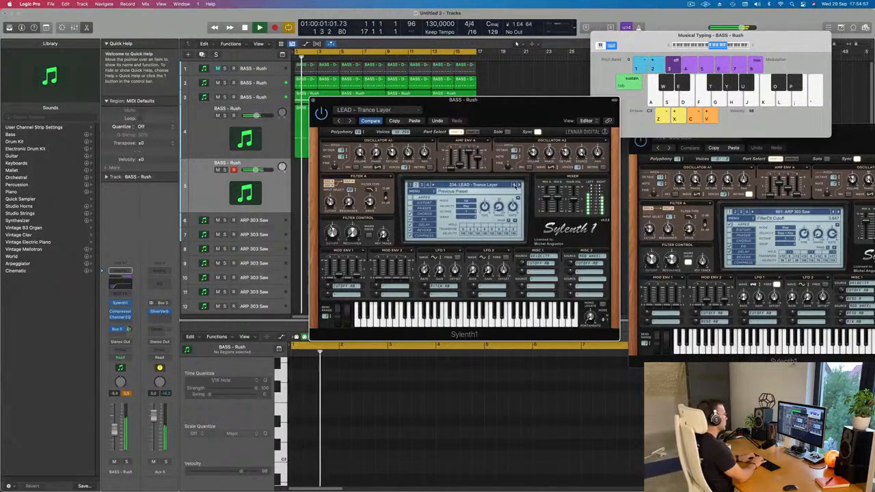
{"action": "key", "text": "d"}
{"action": "key", "text": "d"}
{"action": "key", "text": "d"}
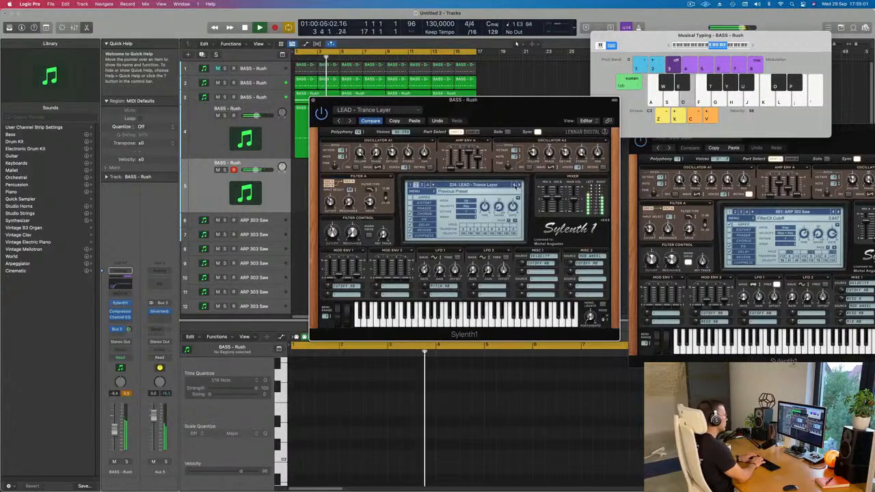
Record a repeated-note melody on track 5 from bar 5 with the LEAD - Trance Layer sound, then stop
{"action": "key", "text": "d"}
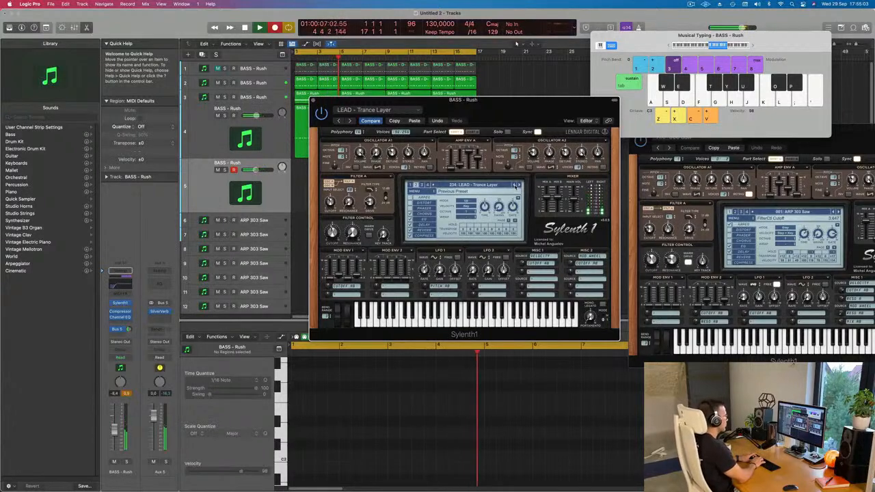
{"action": "key", "text": "d"}
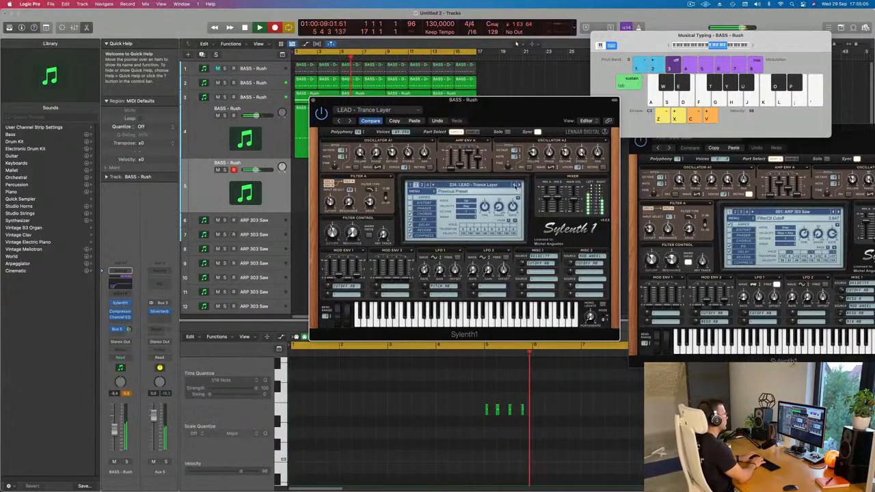
{"action": "key", "text": "d"}
{"action": "key", "text": "d"}
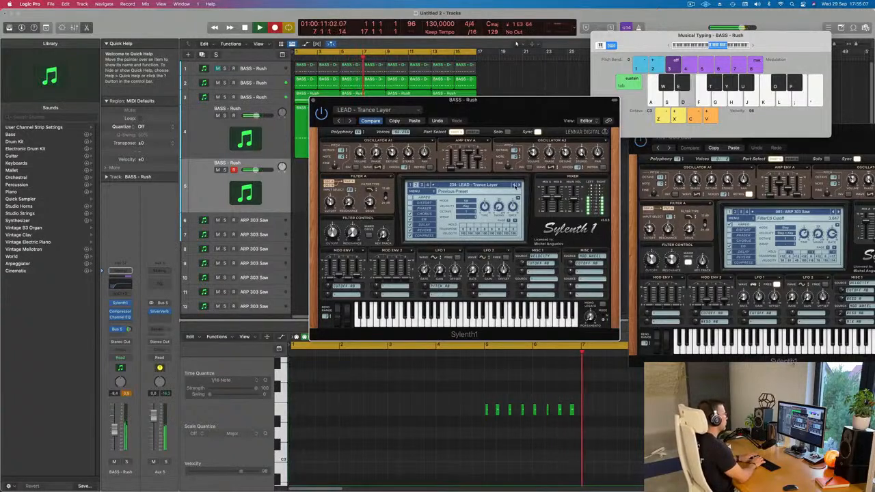
{"action": "key", "text": "d"}
{"action": "key", "text": "d"}
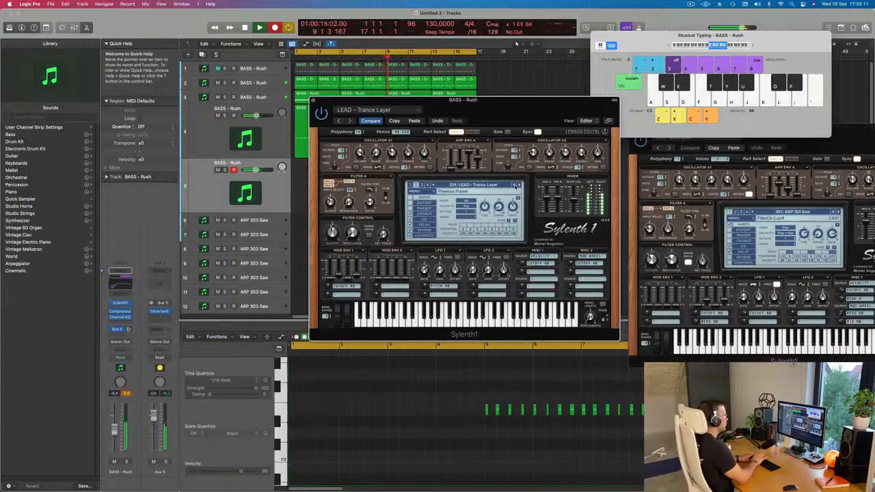
{"action": "key", "text": "space"}
Clear the Sylenth1 window off the arrangement and move the recorded track 5 region to start at bar 1
{"action": "left_click_drag", "start_coordinate": [470, 104], "coordinate": [728, 102]}
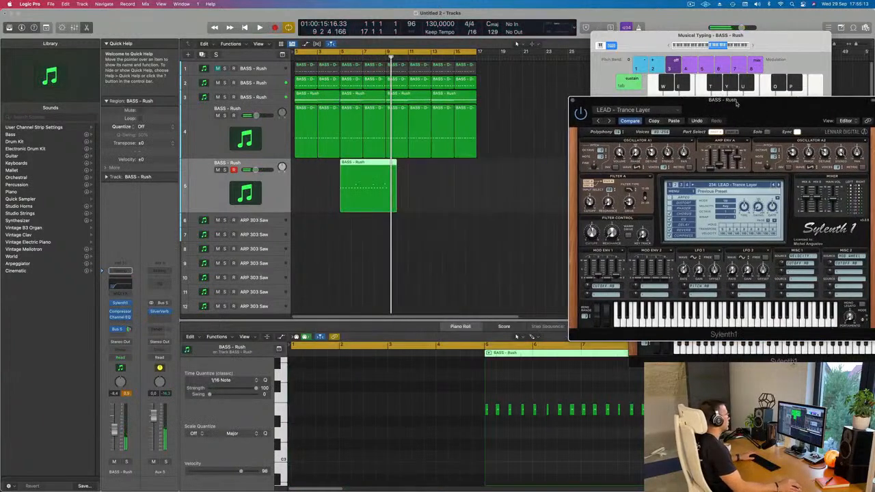
{"action": "left_click_drag", "start_coordinate": [374, 165], "coordinate": [320, 182]}
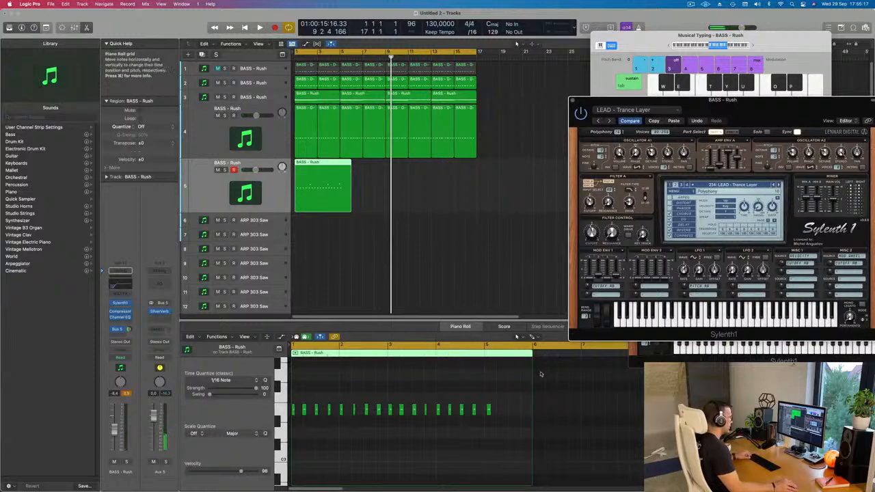
{"action": "scroll", "coordinate": [536, 369], "scroll_direction": "up", "scroll_amount": 2}
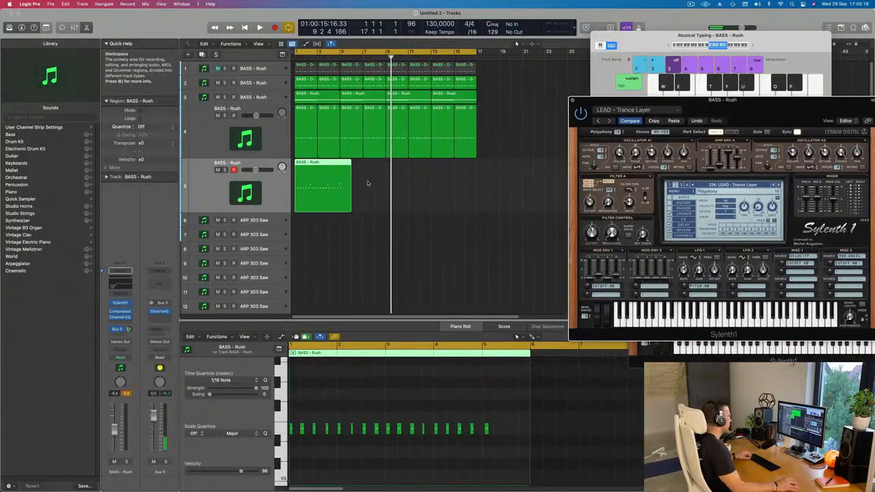
Split the track 5 region at bar 5, delete the leftover part, and select the remaining four-bar region
{"action": "left_click", "coordinate": [345, 166], "text": "super"}
{"action": "double_click", "coordinate": [341, 165], "text": "super"}
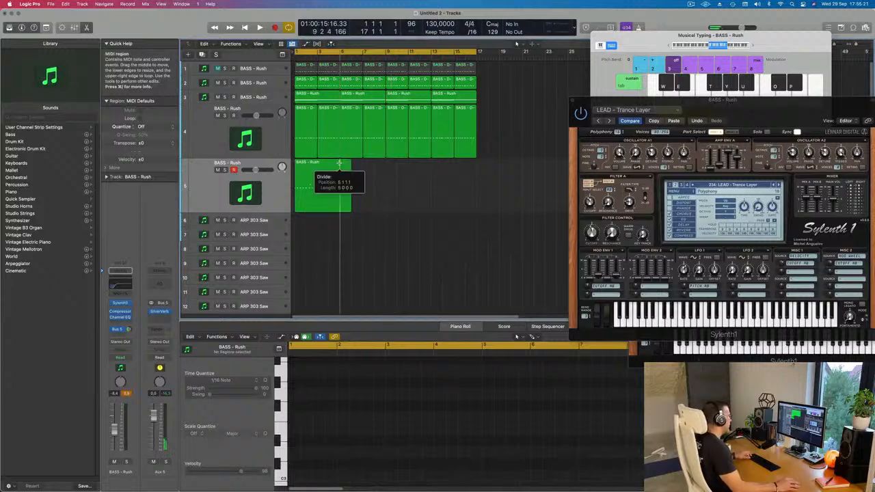
{"action": "left_click_drag", "start_coordinate": [372, 182], "coordinate": [346, 215]}
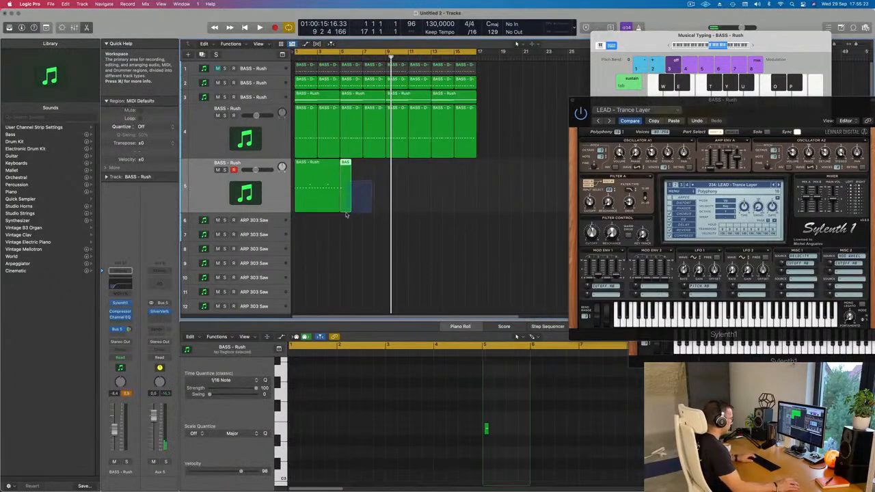
{"action": "key", "text": "BackSpace"}
{"action": "left_click", "coordinate": [324, 203]}
Show the trimmed region's notes in the piano roll and play the project from the beginning
{"action": "scroll", "coordinate": [368, 465], "scroll_direction": "right", "scroll_amount": 5}
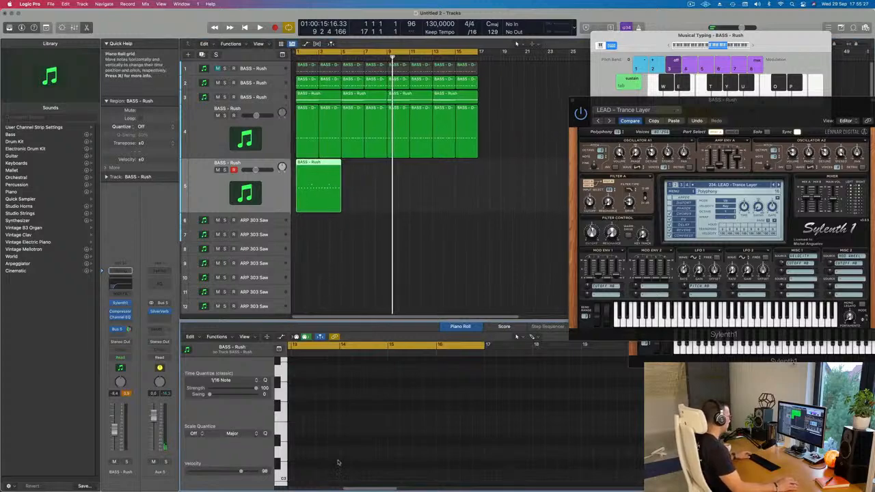
{"action": "scroll", "coordinate": [352, 446], "scroll_direction": "left", "scroll_amount": 8}
{"action": "scroll", "coordinate": [352, 445], "scroll_direction": "left", "scroll_amount": 5}
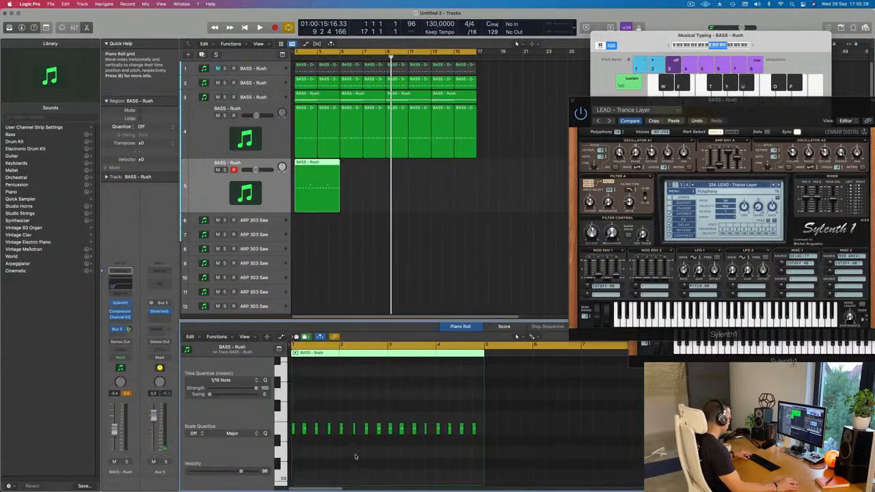
{"action": "key", "text": "Return"}
{"action": "key", "text": "space"}
Move the last high note at the end of bar 4 in the track 5 region slightly earlier
{"action": "scroll", "coordinate": [355, 460], "scroll_direction": "up", "scroll_amount": 3}
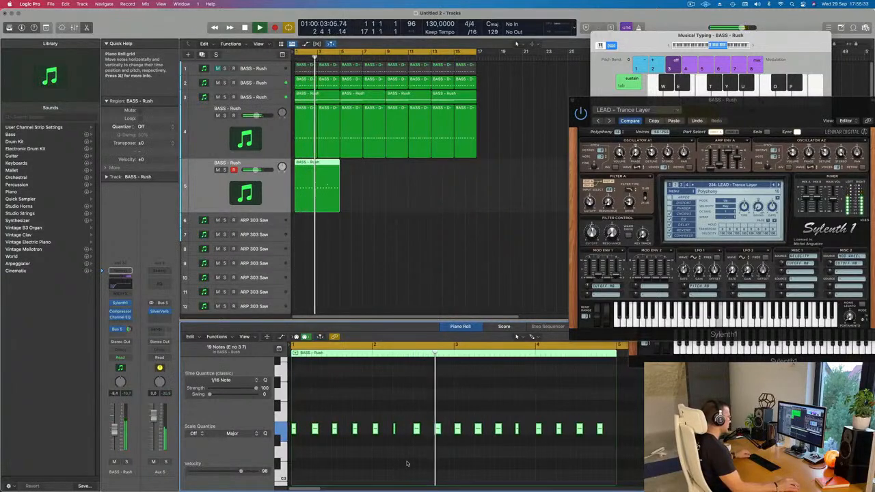
{"action": "scroll", "coordinate": [419, 463], "scroll_direction": "down", "scroll_amount": 1}
{"action": "scroll", "coordinate": [431, 462], "scroll_direction": "up", "scroll_amount": 3}
{"action": "scroll", "coordinate": [431, 461], "scroll_direction": "down", "scroll_amount": 1}
{"action": "scroll", "coordinate": [430, 462], "scroll_direction": "down", "scroll_amount": 1}
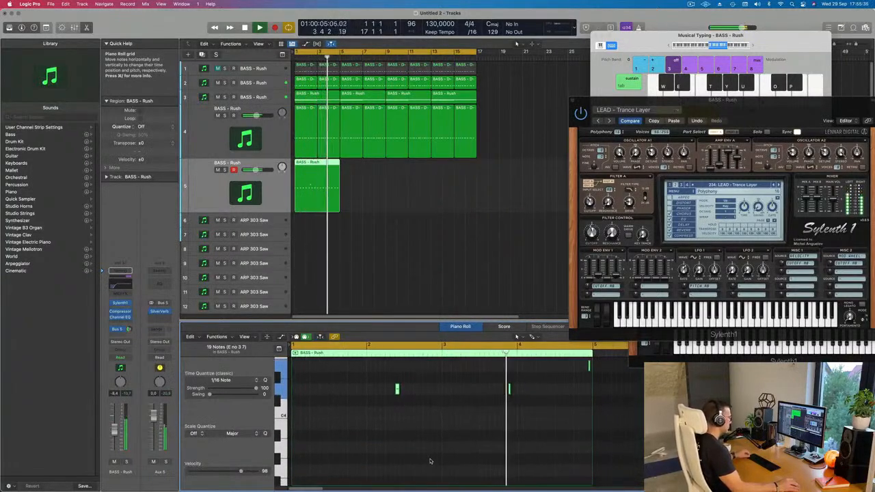
{"action": "key", "text": "super+Right"}
{"action": "key", "text": "super+Right"}
{"action": "scroll", "coordinate": [522, 455], "scroll_direction": "up", "scroll_amount": 2}
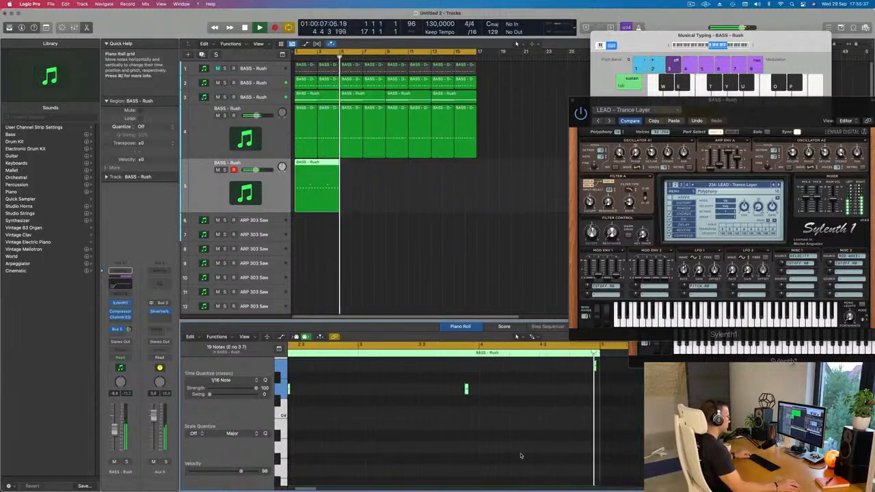
{"action": "scroll", "coordinate": [523, 454], "scroll_direction": "down", "scroll_amount": 1}
{"action": "scroll", "coordinate": [534, 438], "scroll_direction": "left", "scroll_amount": 1}
{"action": "scroll", "coordinate": [538, 431], "scroll_direction": "up", "scroll_amount": 2}
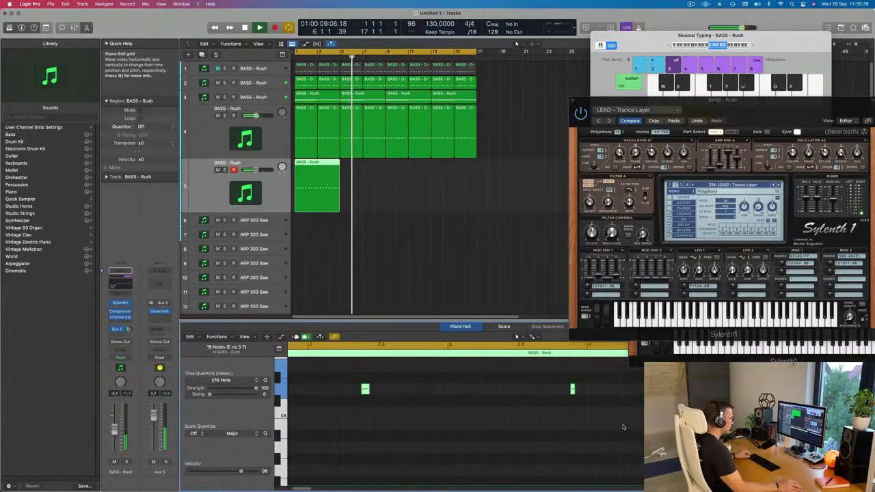
{"action": "left_click_drag", "start_coordinate": [615, 366], "coordinate": [606, 367]}
{"action": "left_click", "coordinate": [615, 366]}
Replay the melody from the beginning and examine its low repeated notes and high accents in the piano roll
{"action": "key", "text": "Return"}
{"action": "left_click", "coordinate": [545, 407], "text": "ctrl+alt"}
{"action": "scroll", "coordinate": [545, 407], "scroll_direction": "down", "scroll_amount": 4}
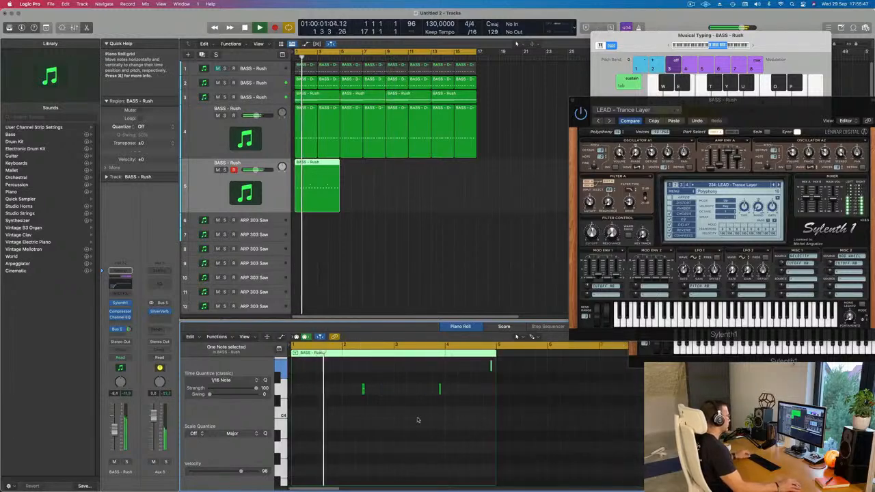
{"action": "scroll", "coordinate": [398, 421], "scroll_direction": "down", "scroll_amount": 5}
{"action": "scroll", "coordinate": [393, 421], "scroll_direction": "up", "scroll_amount": 6}
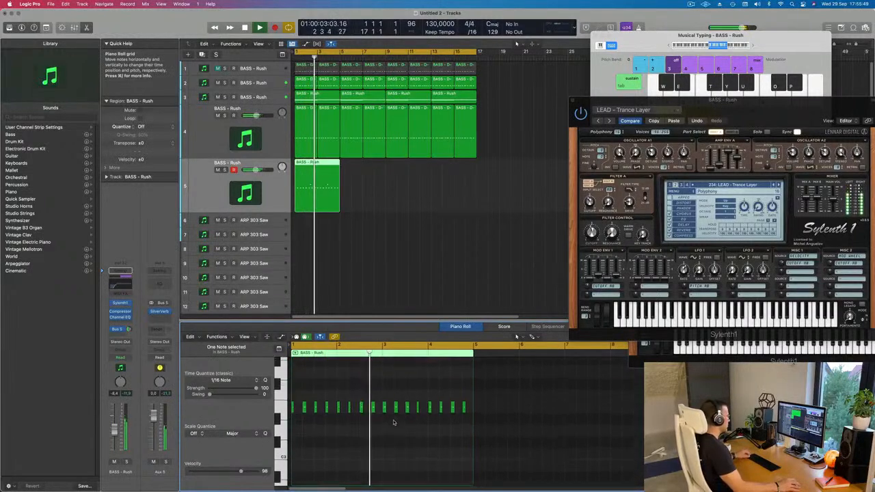
{"action": "scroll", "coordinate": [401, 419], "scroll_direction": "up", "scroll_amount": 2}
{"action": "scroll", "coordinate": [389, 417], "scroll_direction": "right", "scroll_amount": 3}
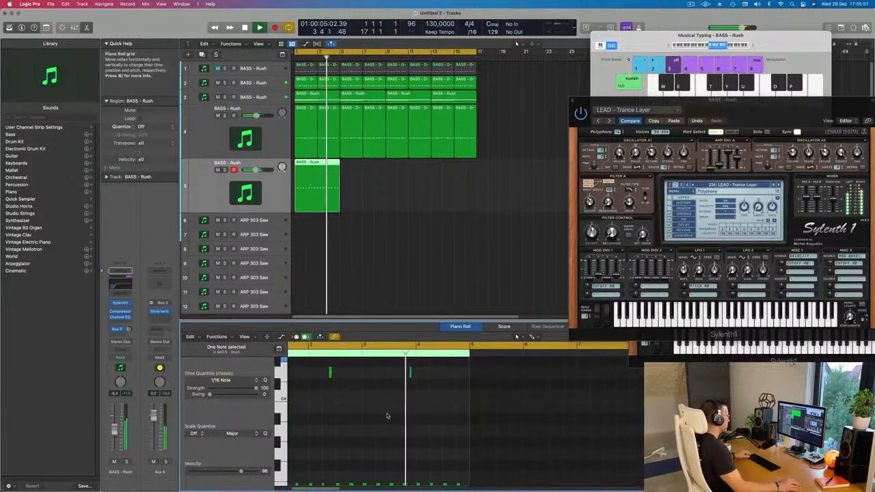
{"action": "scroll", "coordinate": [387, 415], "scroll_direction": "left", "scroll_amount": 3}
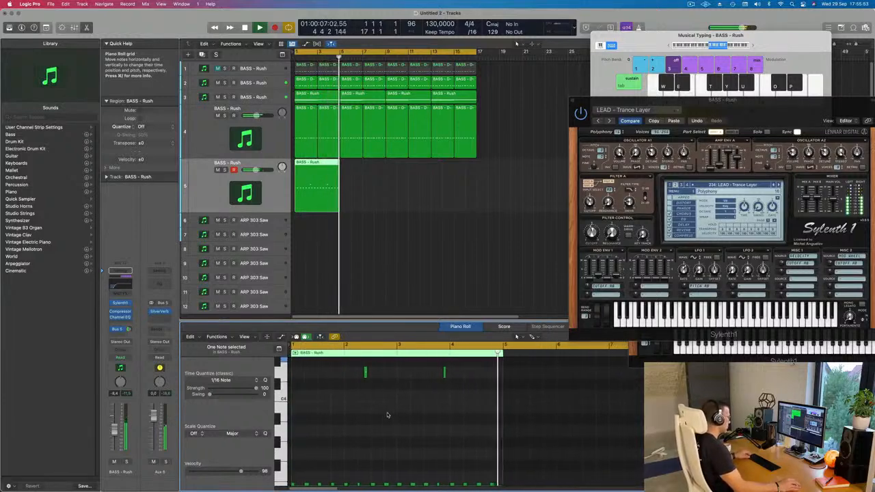
{"action": "scroll", "coordinate": [387, 415], "scroll_direction": "down", "scroll_amount": 5}
Repeat the four-bar track 5 region three times so it runs to bar 17 like the other tracks
{"action": "left_click_drag", "start_coordinate": [355, 182], "coordinate": [315, 197]}
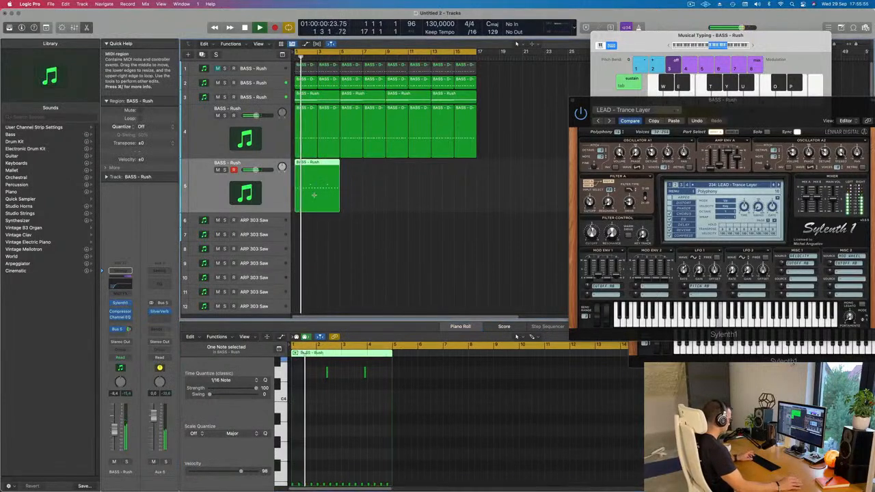
{"action": "key", "text": "super+r"}
{"action": "key", "text": "super+r"}
{"action": "key", "text": "super+r"}
Bring the Sylenth1 window back over the arrangement and lower track 5's volume to about -9.6 dB
{"action": "left_click_drag", "start_coordinate": [658, 97], "coordinate": [446, 105]}
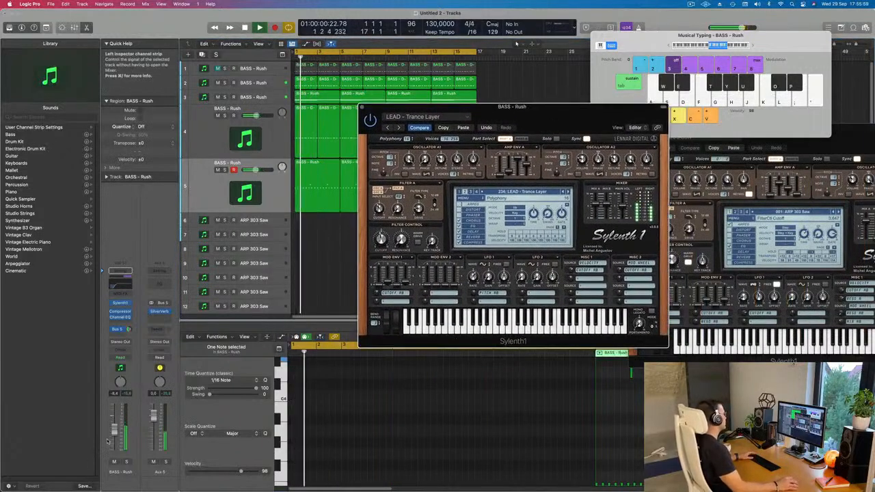
{"action": "left_click_drag", "start_coordinate": [114, 430], "coordinate": [110, 437]}
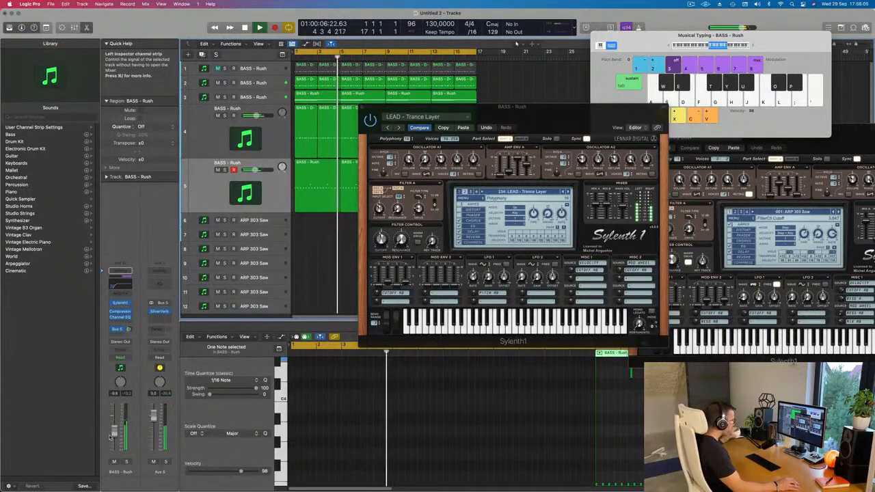
{"action": "left_click_drag", "start_coordinate": [579, 115], "coordinate": [593, 126]}
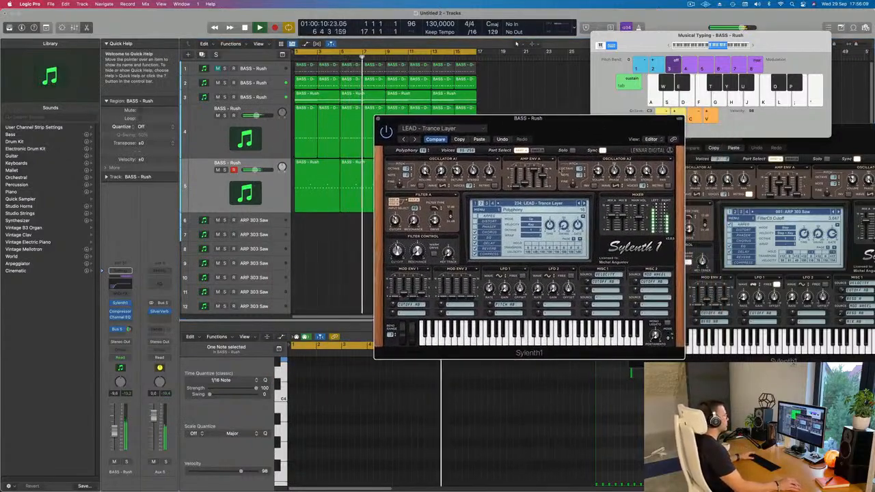
Audition Sylenth1 presets on the looping melody, from LEAD - Trance Lead 1 back to LEAD - Sweet Disposition
{"action": "left_click", "coordinate": [583, 204]}
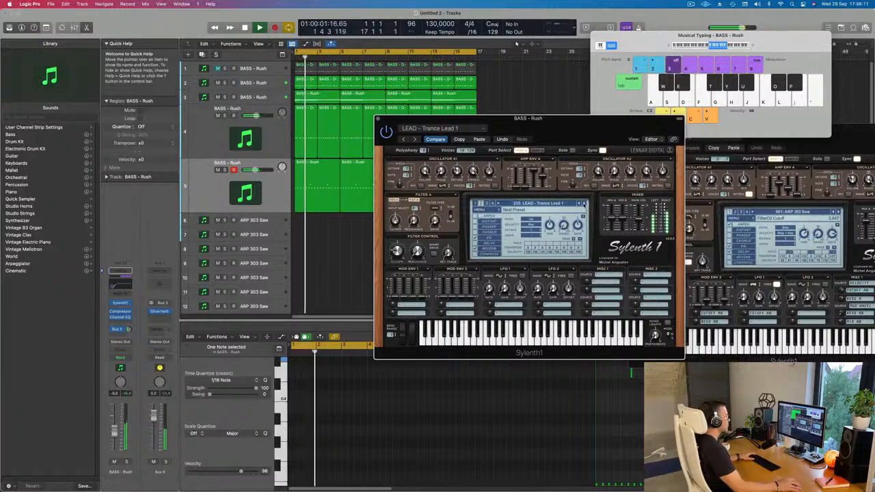
{"action": "left_click", "coordinate": [579, 203]}
{"action": "left_click", "coordinate": [579, 204]}
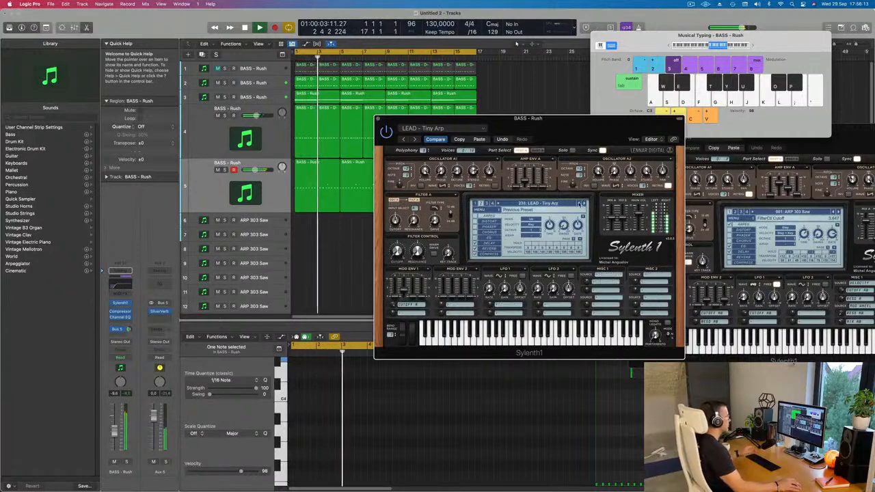
{"action": "left_click", "coordinate": [579, 203]}
{"action": "left_click", "coordinate": [579, 203]}
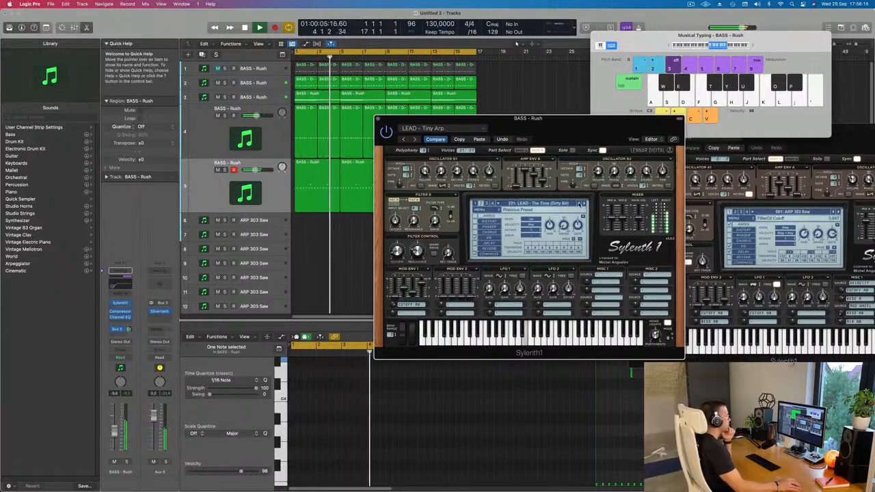
{"action": "left_click", "coordinate": [579, 204]}
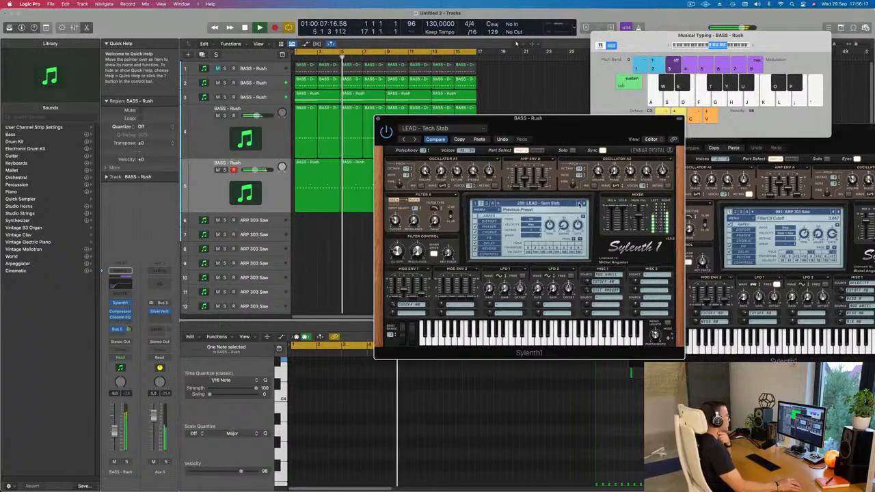
{"action": "left_click", "coordinate": [579, 204]}
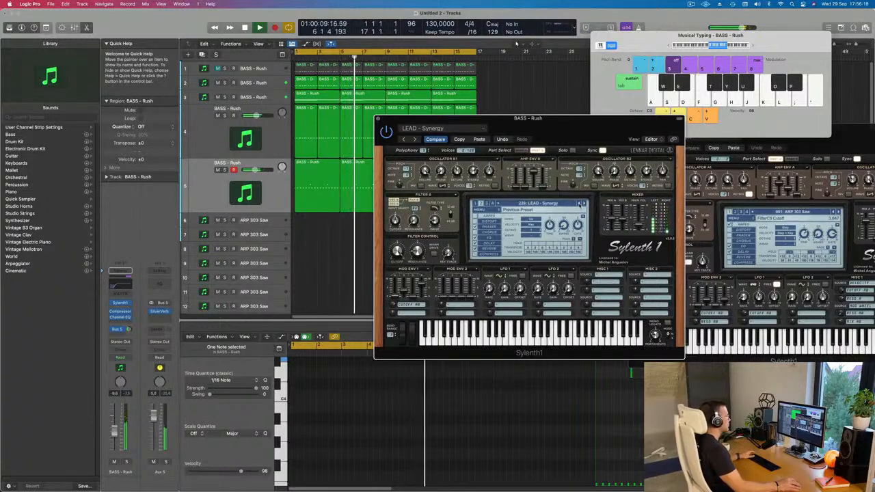
{"action": "left_click", "coordinate": [579, 204]}
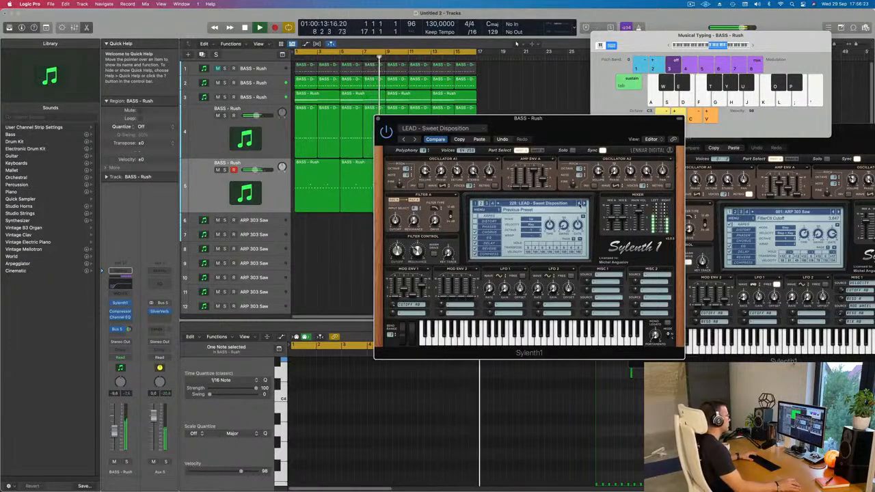
Step further back through the Superstring (Glide), Supersaw, Strobe and Soft Lead presets to LEAD - Simple Saw
{"action": "left_click", "coordinate": [579, 204]}
{"action": "left_click", "coordinate": [579, 204]}
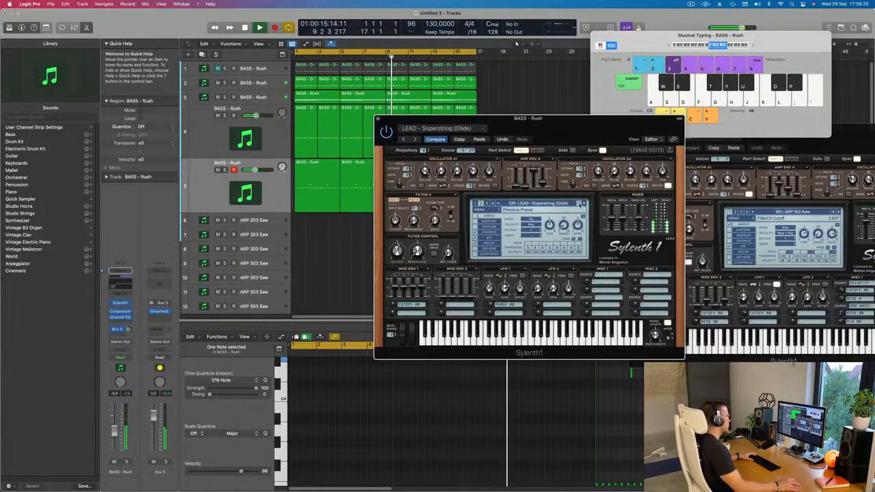
{"action": "left_click", "coordinate": [579, 203]}
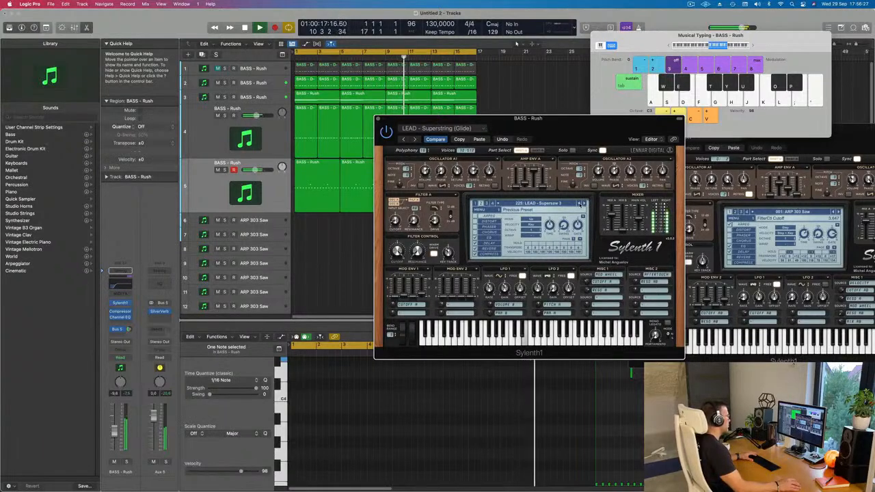
{"action": "left_click", "coordinate": [579, 204]}
{"action": "left_click", "coordinate": [579, 203]}
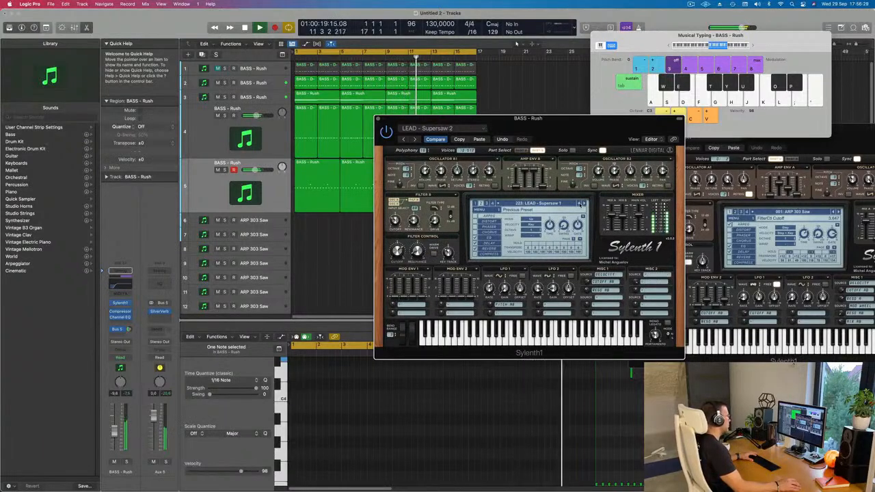
{"action": "left_click", "coordinate": [579, 204]}
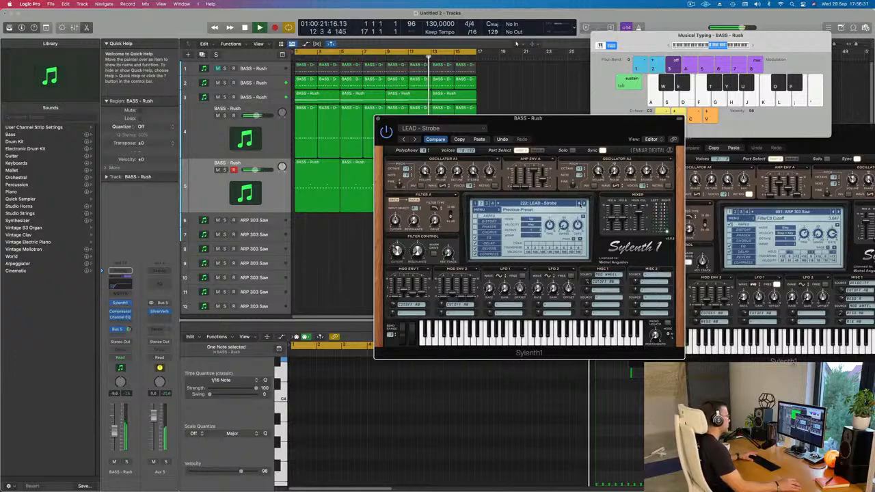
{"action": "left_click", "coordinate": [579, 203]}
{"action": "left_click", "coordinate": [579, 203]}
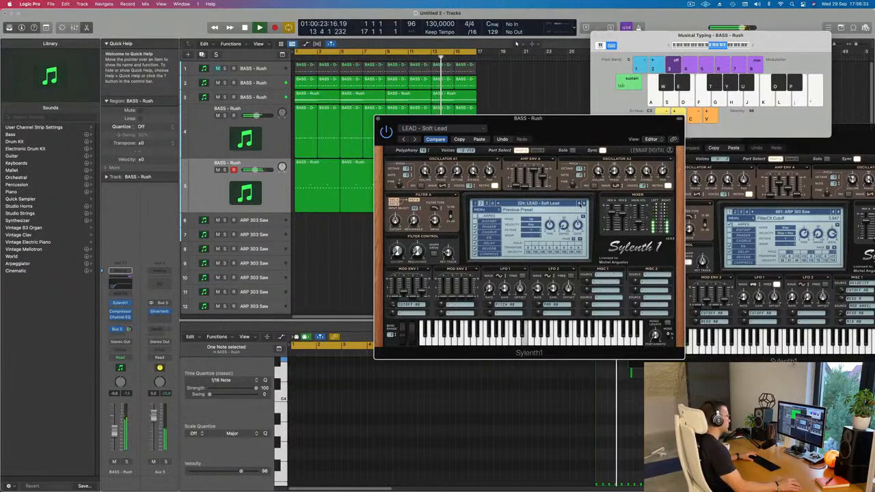
{"action": "left_click", "coordinate": [579, 204]}
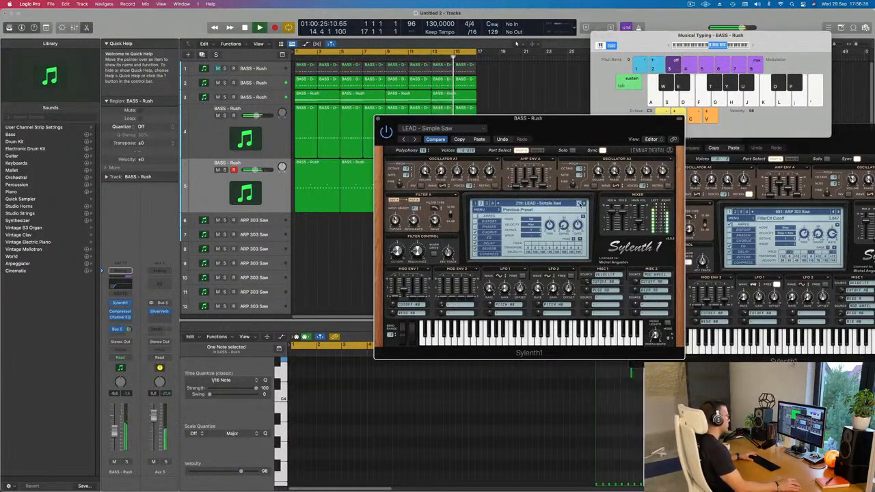
Audition Sylenth1 presets on the looping melody, from LEAD - Silverstring back through Roland JP-8000 to LEAD - Progressive Stab 2
{"action": "left_click", "coordinate": [579, 204]}
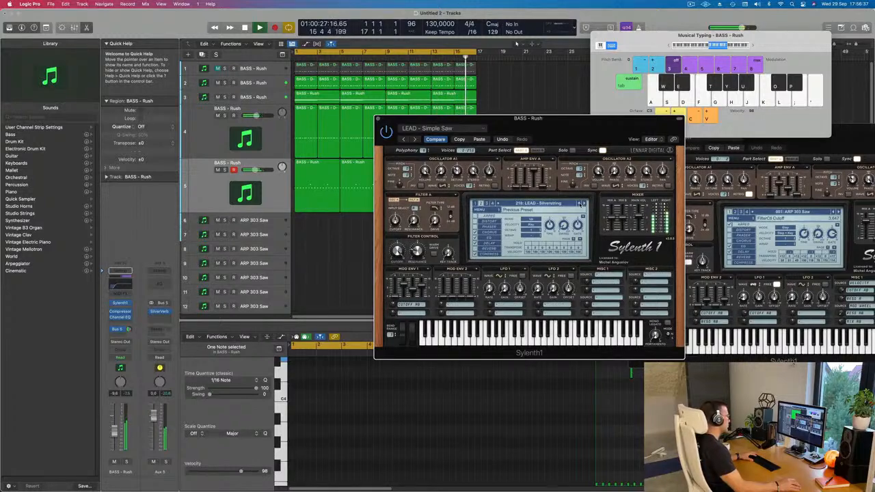
{"action": "left_click", "coordinate": [579, 204]}
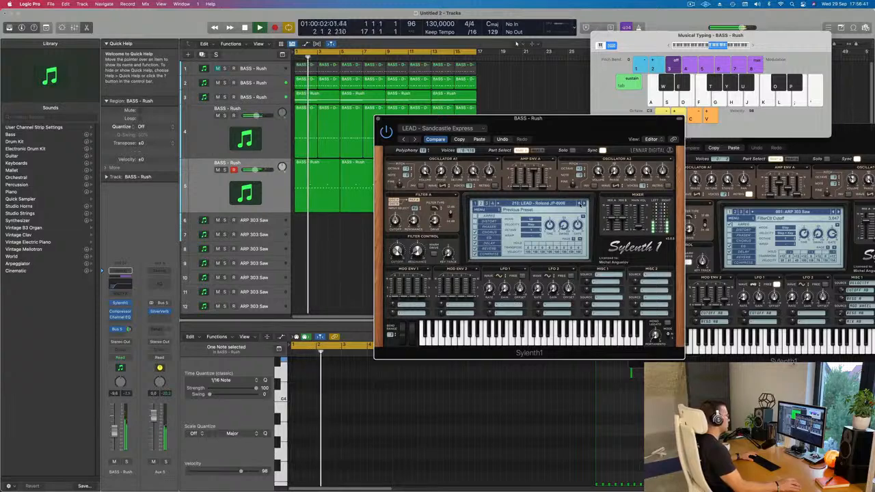
{"action": "left_click", "coordinate": [579, 204]}
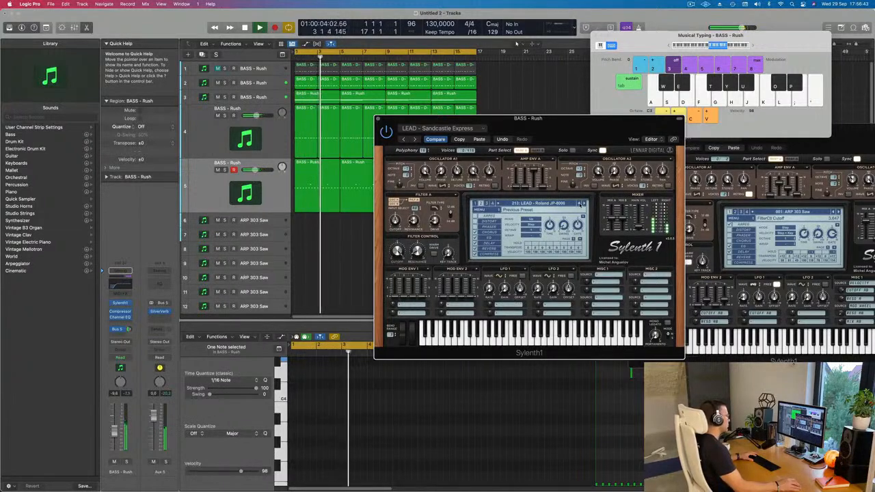
{"action": "left_click", "coordinate": [579, 203]}
{"action": "left_click", "coordinate": [579, 204]}
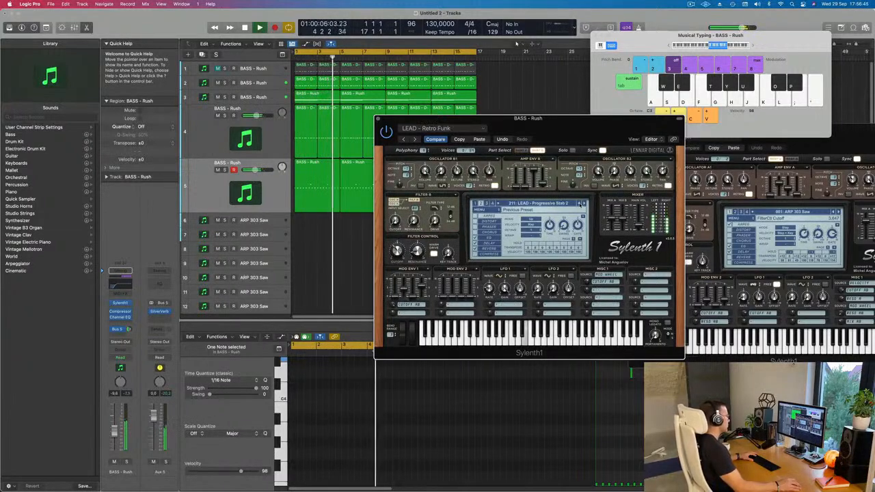
Step further back through the Progressive Pluck and PPK Theme presets to LEAD - Poppiholla and reposition the Sylenth1 window
{"action": "left_click", "coordinate": [579, 203]}
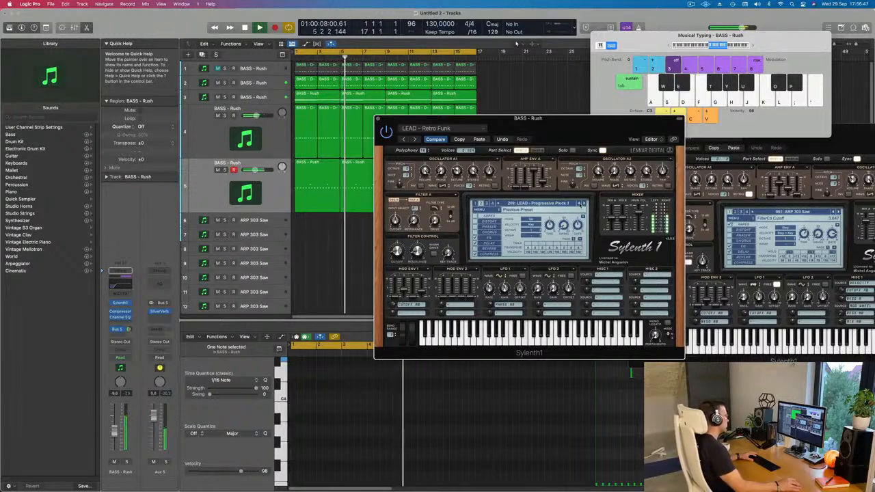
{"action": "left_click", "coordinate": [579, 203]}
{"action": "left_click", "coordinate": [579, 204]}
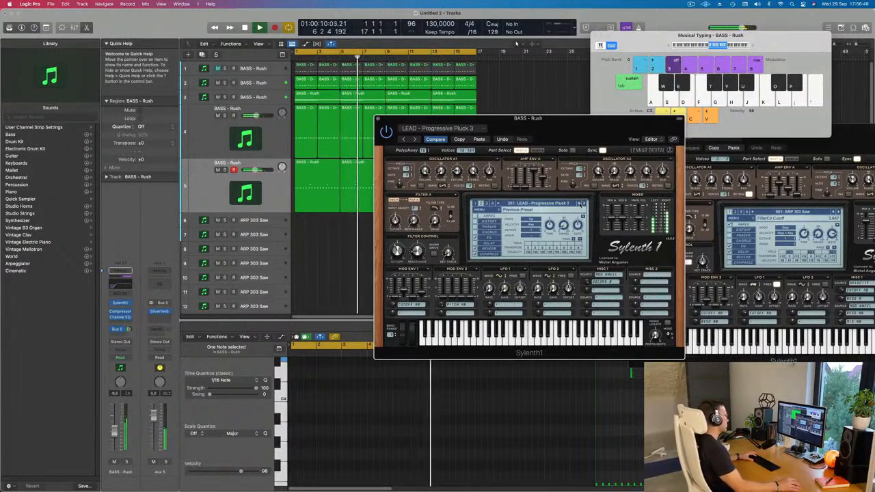
{"action": "left_click", "coordinate": [579, 203]}
{"action": "left_click", "coordinate": [579, 204]}
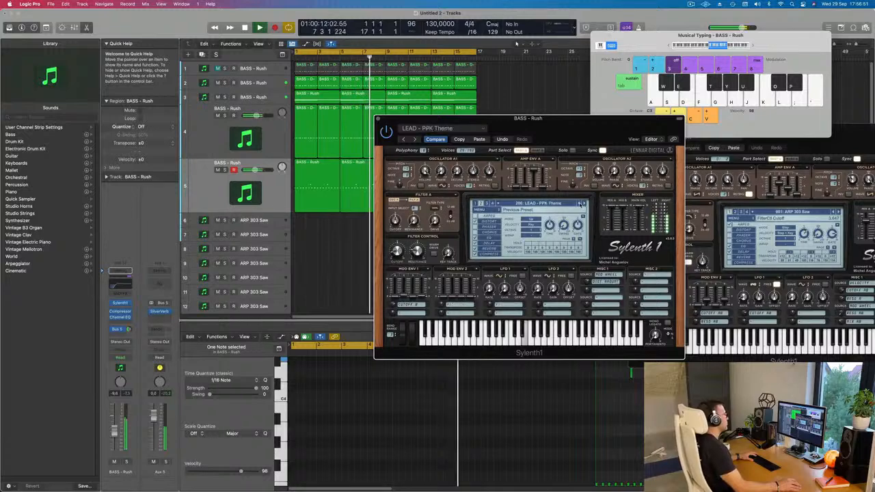
{"action": "left_click", "coordinate": [579, 204]}
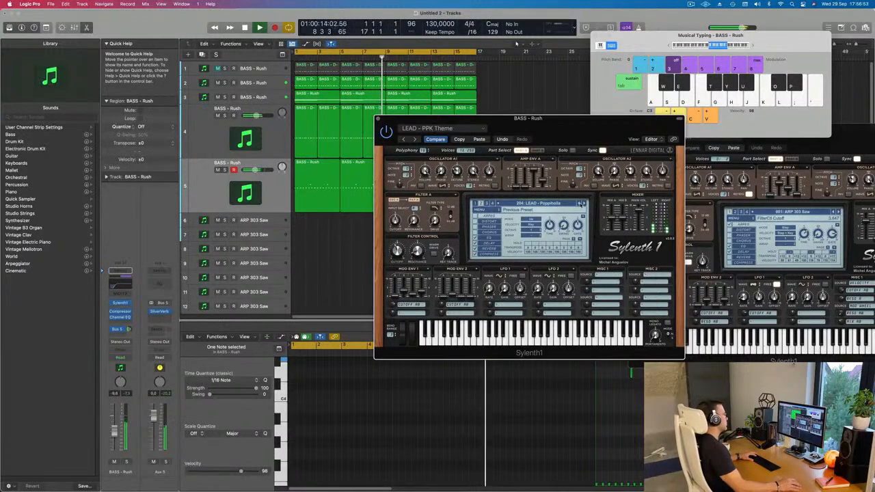
{"action": "left_click_drag", "start_coordinate": [604, 133], "coordinate": [579, 140]}
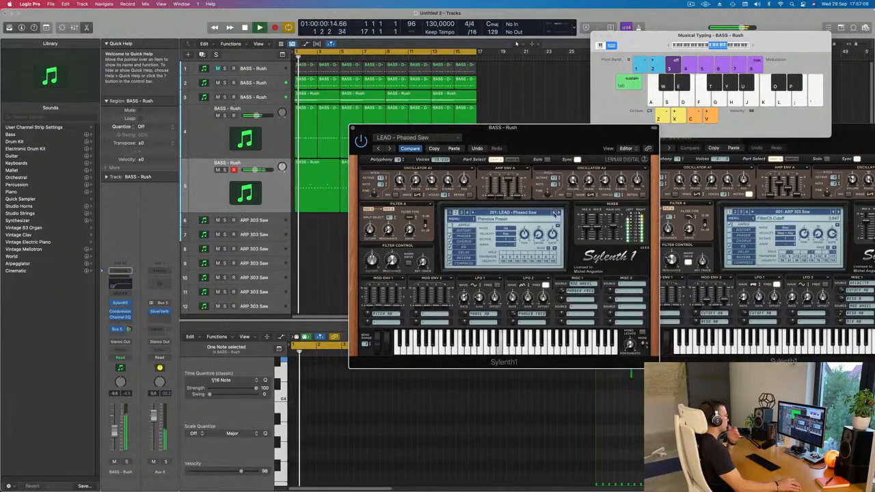
Audition the lead presets from One through November Lovely, No More 404, No Limit and Nice Chords to LEAD - Move On Baby
{"action": "left_click", "coordinate": [554, 213]}
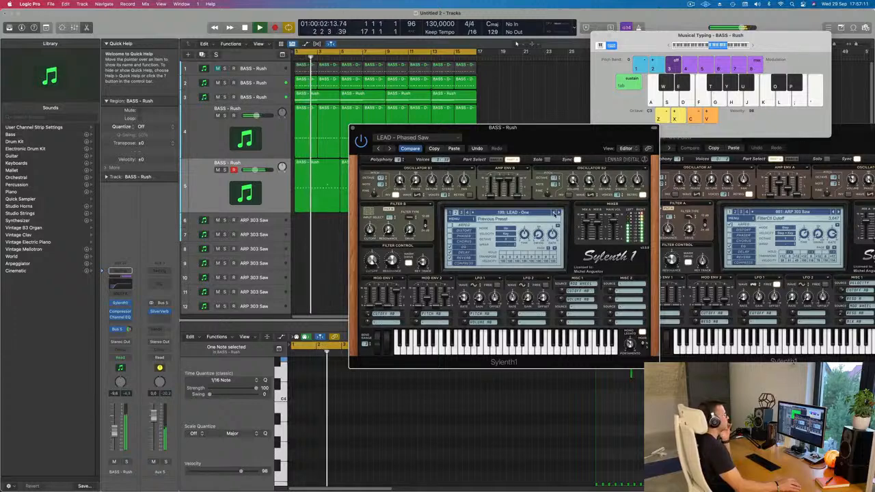
{"action": "left_click", "coordinate": [555, 213]}
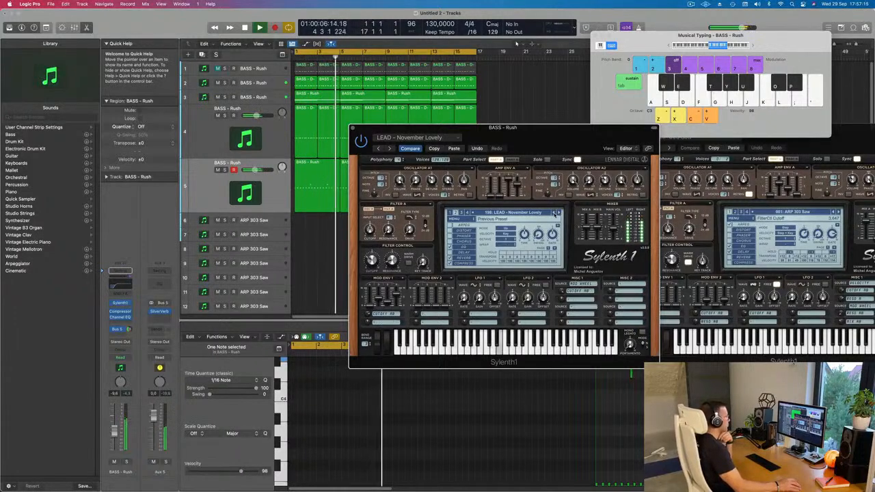
{"action": "left_click", "coordinate": [554, 214]}
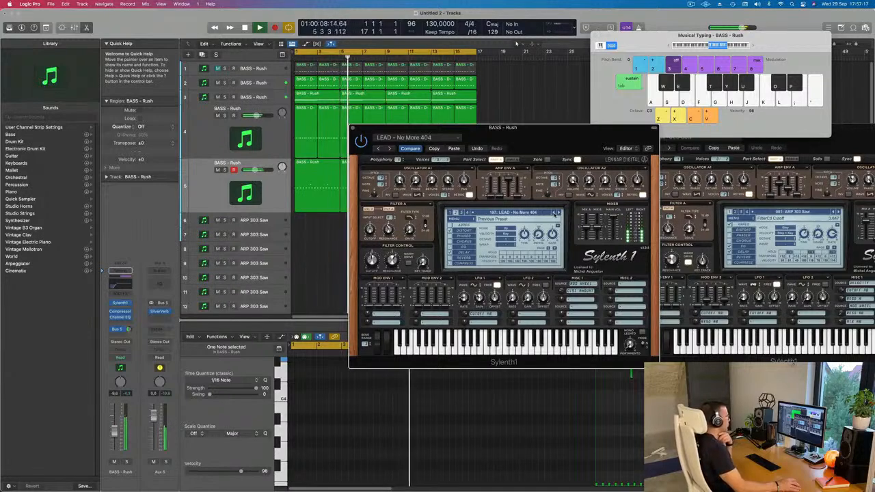
{"action": "key", "text": "bracketleft"}
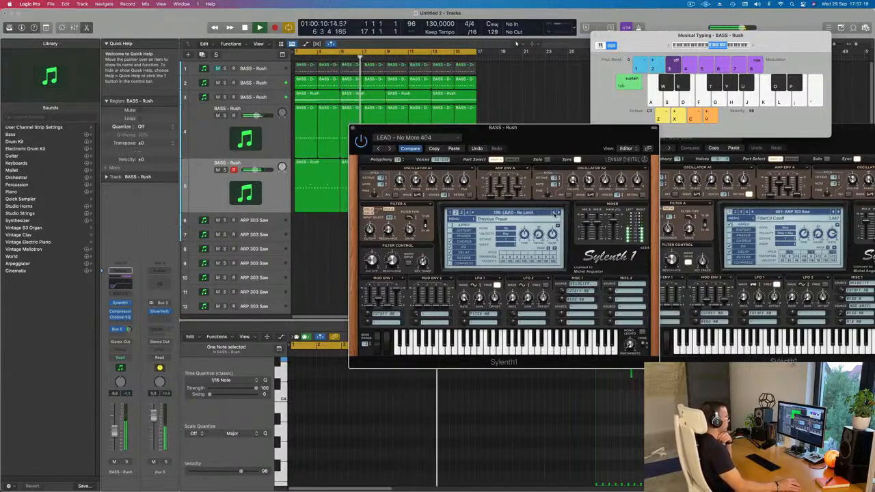
{"action": "left_click", "coordinate": [555, 213]}
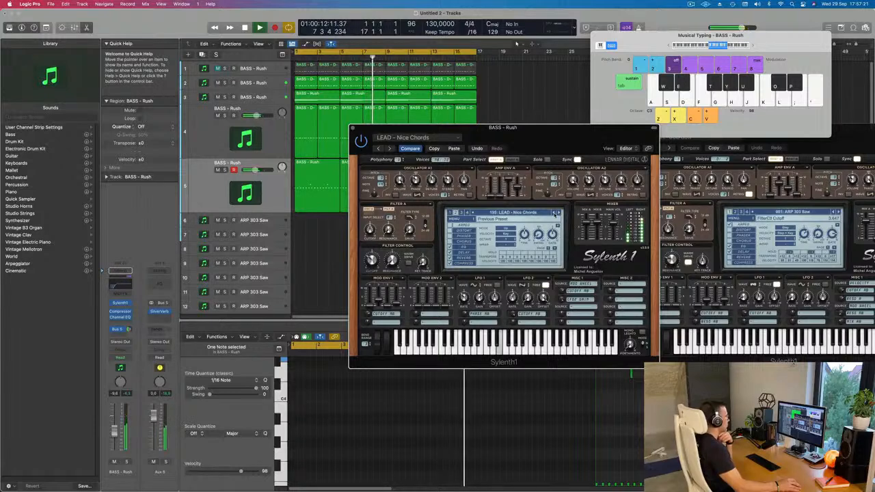
{"action": "left_click", "coordinate": [554, 213]}
{"action": "left_click", "coordinate": [554, 213]}
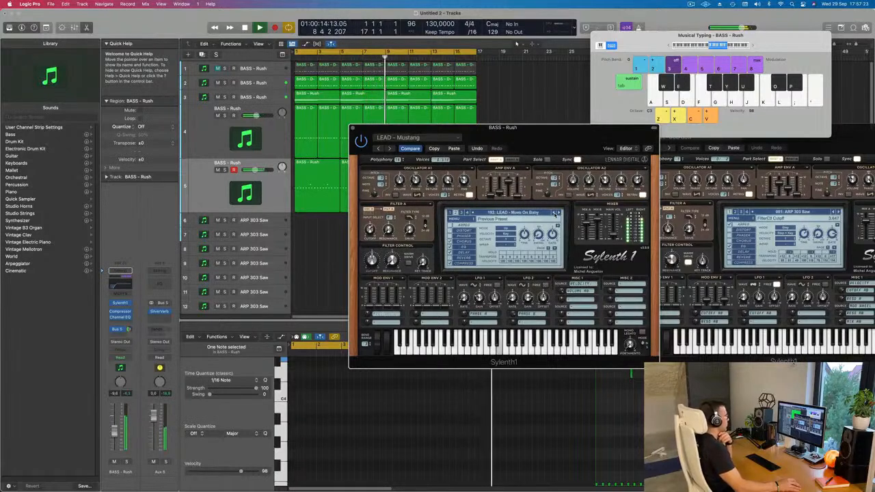
Continue auditioning the earlier lead presets, including Monster, Middle Distance Runner, Melbourne and Main Room
{"action": "left_click", "coordinate": [554, 213]}
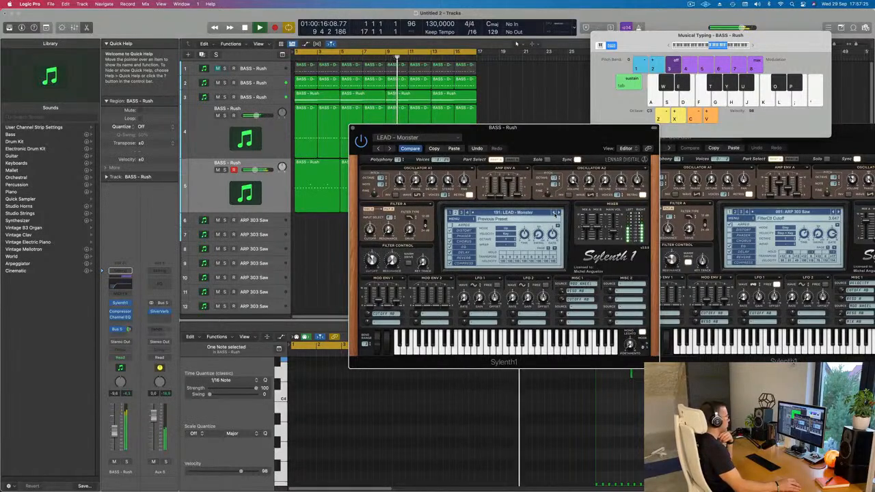
{"action": "left_click", "coordinate": [554, 213]}
{"action": "left_click", "coordinate": [555, 213]}
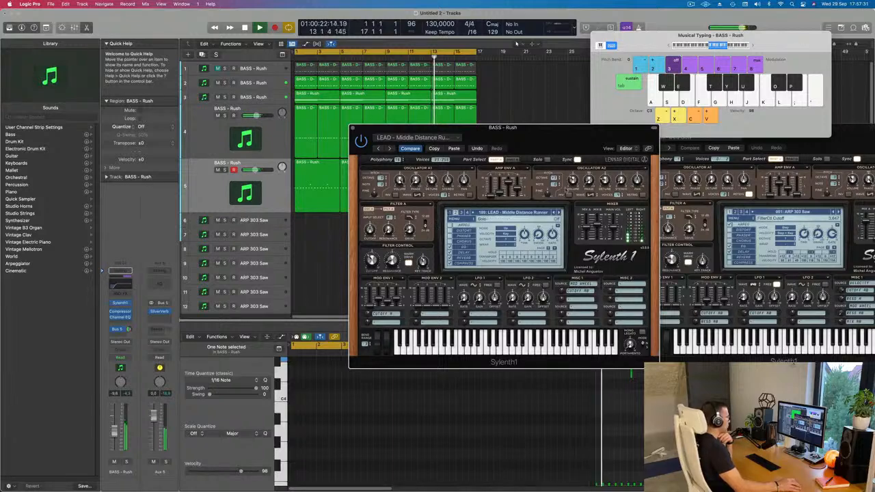
{"action": "left_click", "coordinate": [555, 213]}
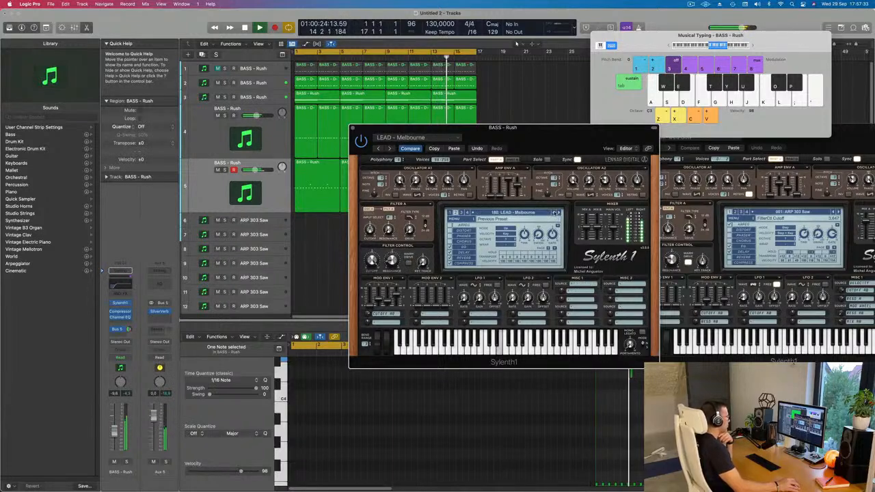
{"action": "left_click", "coordinate": [554, 213]}
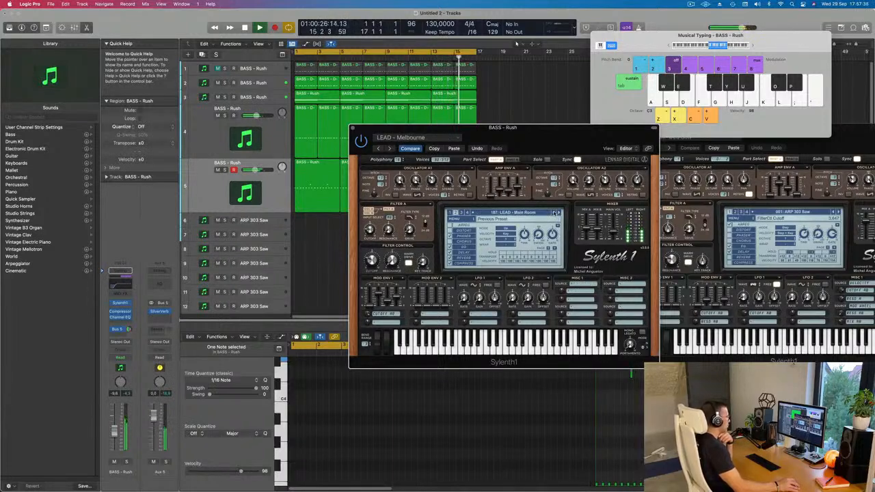
{"action": "left_click", "coordinate": [555, 213]}
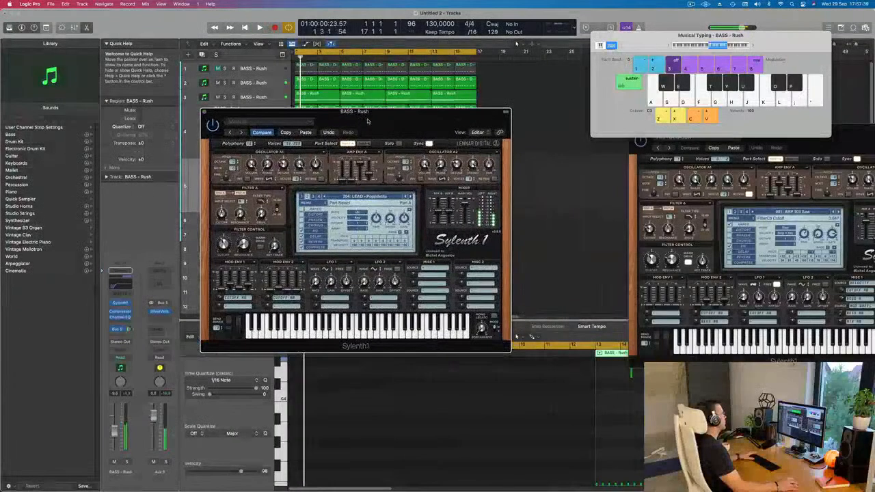
Close the Sylenth1 window with LEAD - Poppiholla loaded and raise track 5's volume to about -7.8 dB while playing from the start
{"action": "left_click", "coordinate": [349, 123]}
{"action": "key", "text": "Return"}
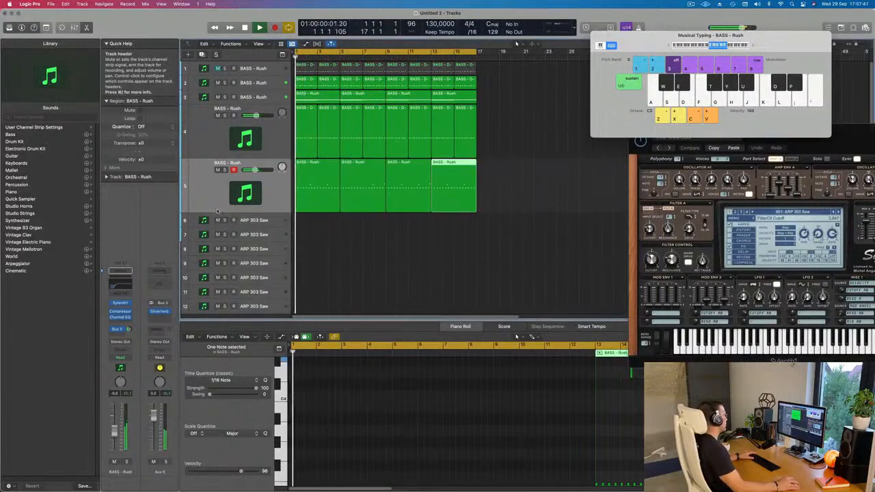
{"action": "left_click", "coordinate": [266, 188]}
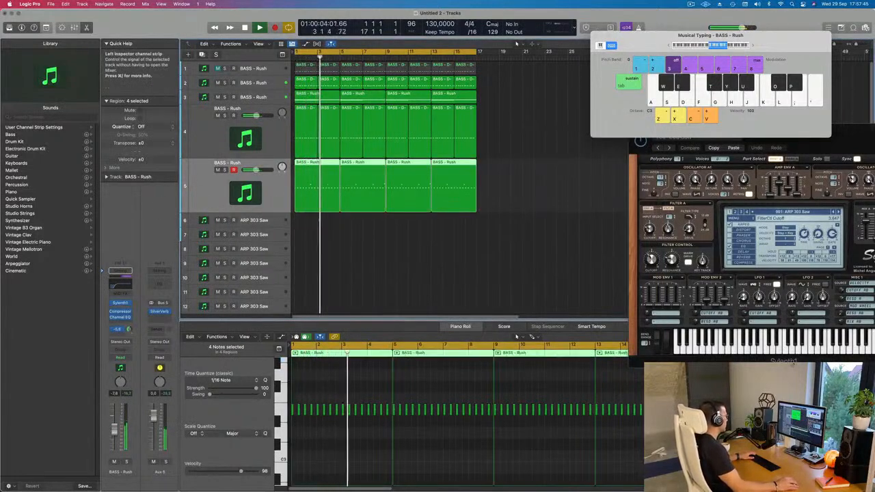
Add a Compressor side-chained to Inst 9 after the reverb on Aux 5 and solo that aux channel
{"action": "left_click", "coordinate": [161, 317]}
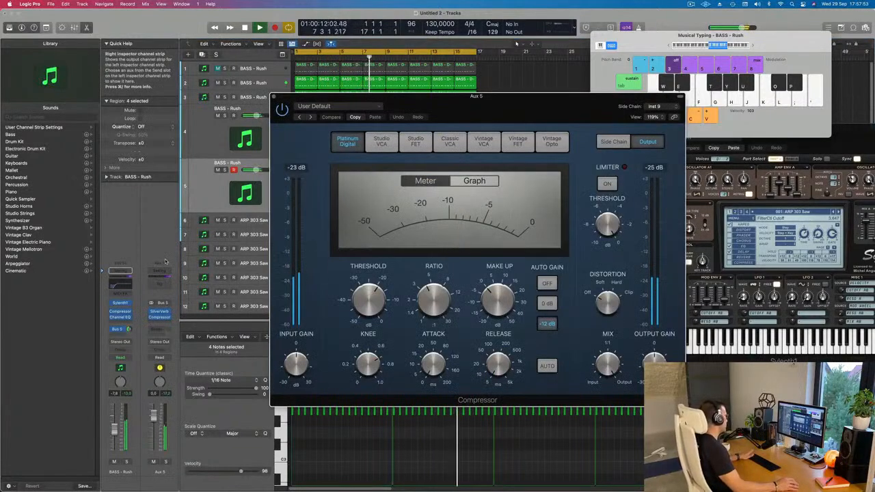
{"action": "left_click", "coordinate": [166, 462]}
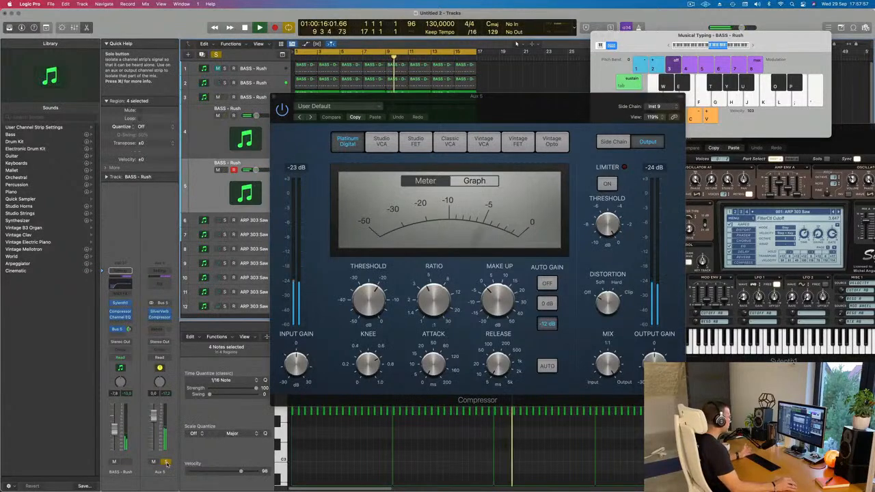
Unsolo Aux 5 and add a Channel EQ to it with a low cut at 328 Hz and 18 dB/Oct
{"action": "left_click", "coordinate": [166, 463]}
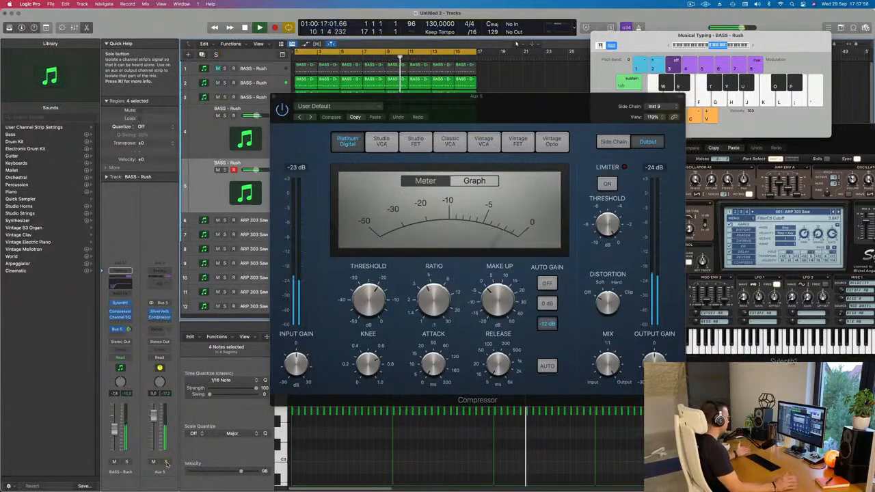
{"action": "double_click", "coordinate": [159, 284]}
{"action": "left_click", "coordinate": [311, 135]}
{"action": "left_click_drag", "start_coordinate": [438, 192], "coordinate": [454, 192]}
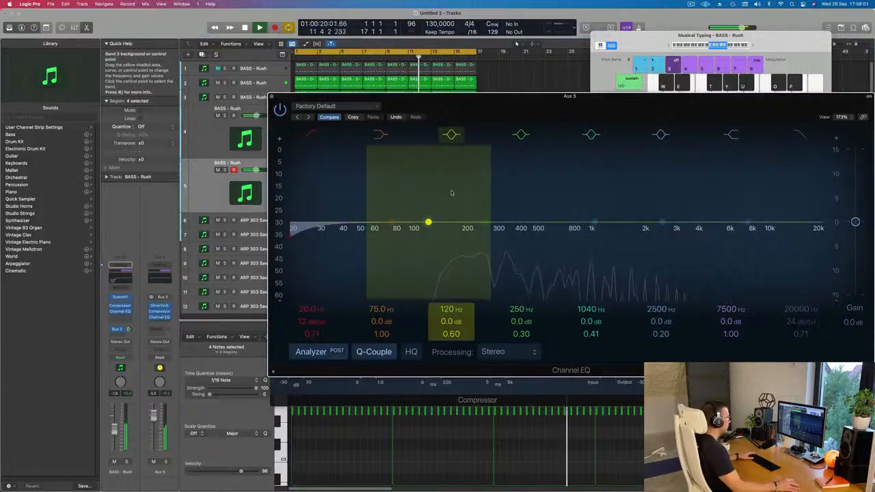
{"action": "left_click_drag", "start_coordinate": [322, 228], "coordinate": [473, 248]}
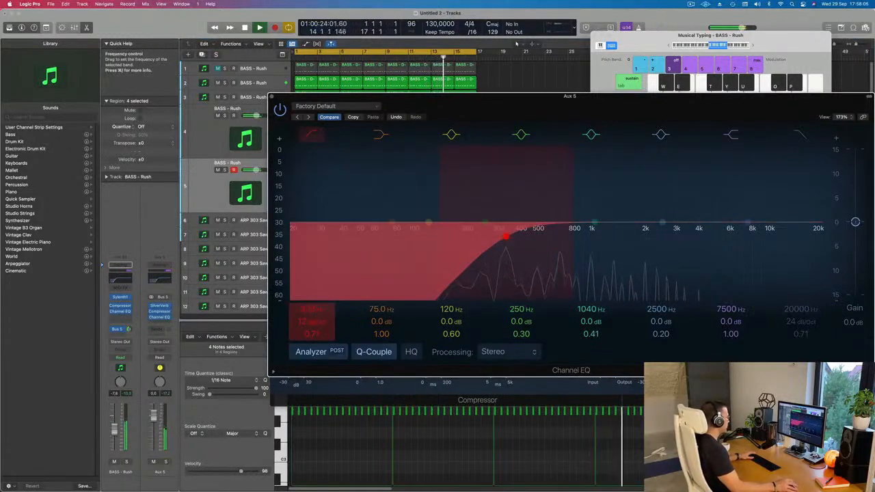
{"action": "left_click_drag", "start_coordinate": [311, 321], "coordinate": [311, 313]}
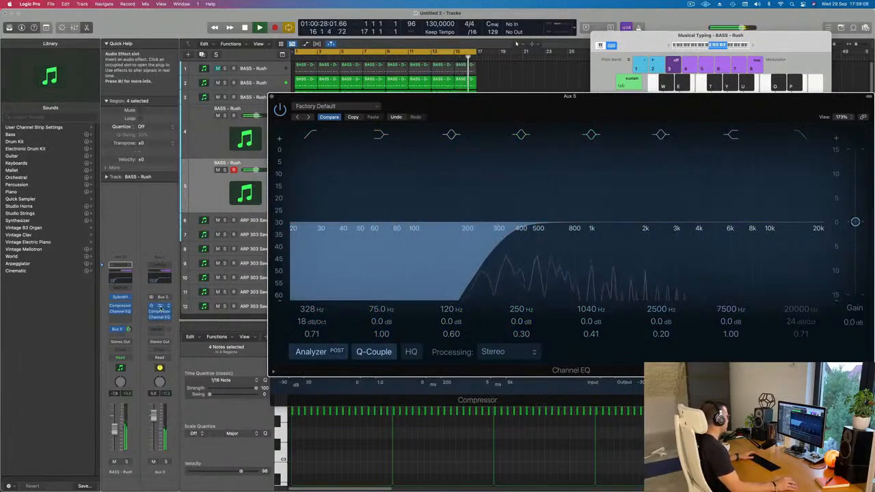
Set the output gain of the Aux 5 Compressor to -0.5 dB and close the open plug-in windows
{"action": "left_click", "coordinate": [160, 311]}
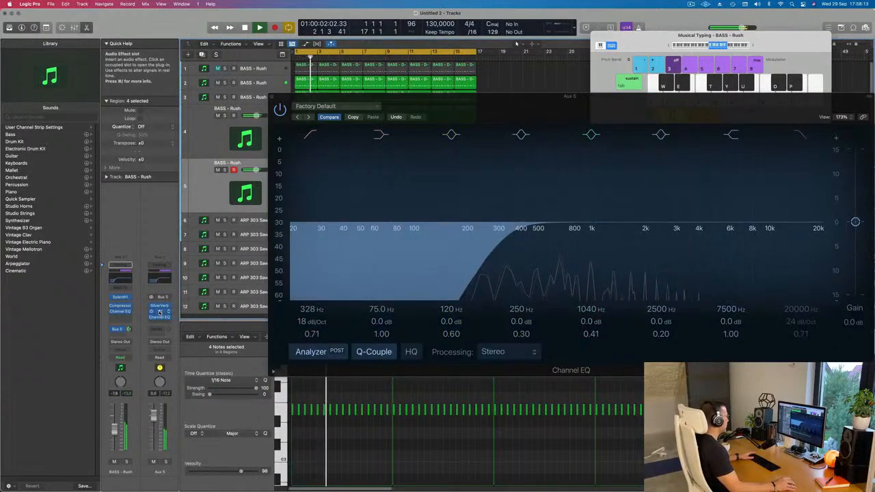
{"action": "left_click", "coordinate": [160, 311]}
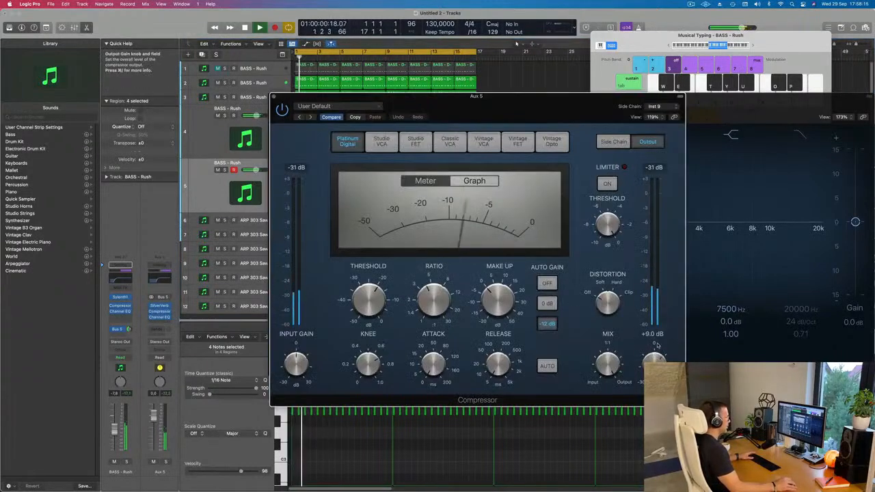
{"action": "left_click_drag", "start_coordinate": [658, 347], "coordinate": [658, 335]}
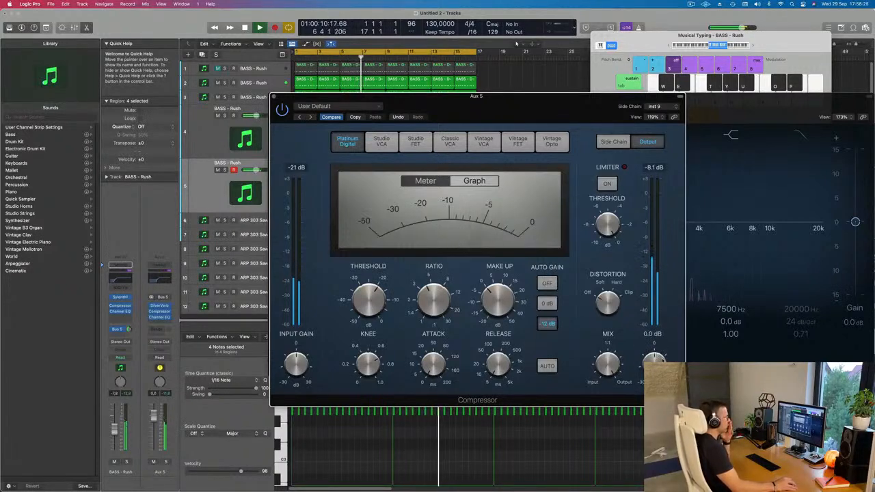
{"action": "left_click_drag", "start_coordinate": [662, 361], "coordinate": [662, 359]}
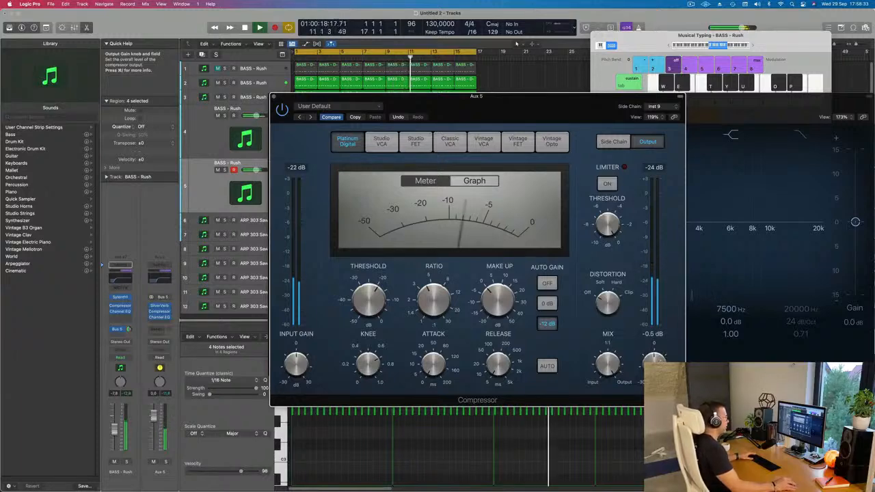
{"action": "left_click_drag", "start_coordinate": [275, 98], "coordinate": [300, 99]}
{"action": "left_click", "coordinate": [292, 97]}
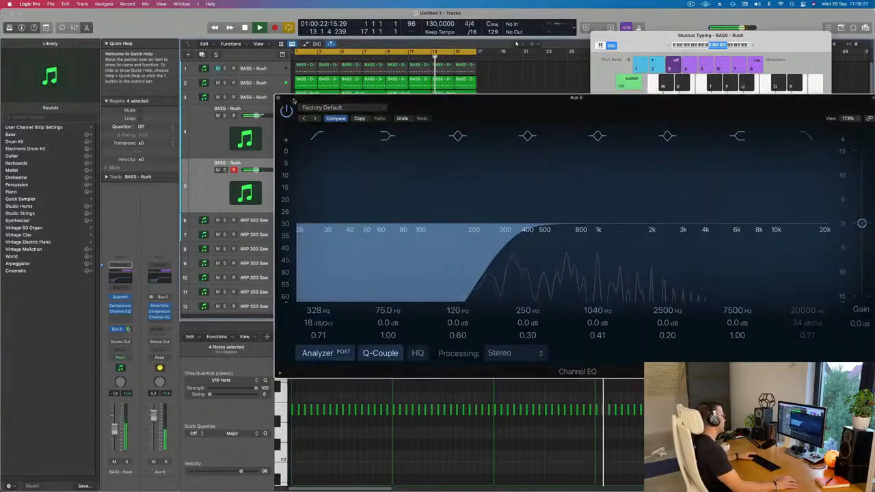
{"action": "left_click", "coordinate": [279, 97]}
Duplicate the fifth BASS - Rush track, without its regions, as a new track directly below it
{"action": "scroll", "coordinate": [342, 234], "scroll_direction": "down", "scroll_amount": 5}
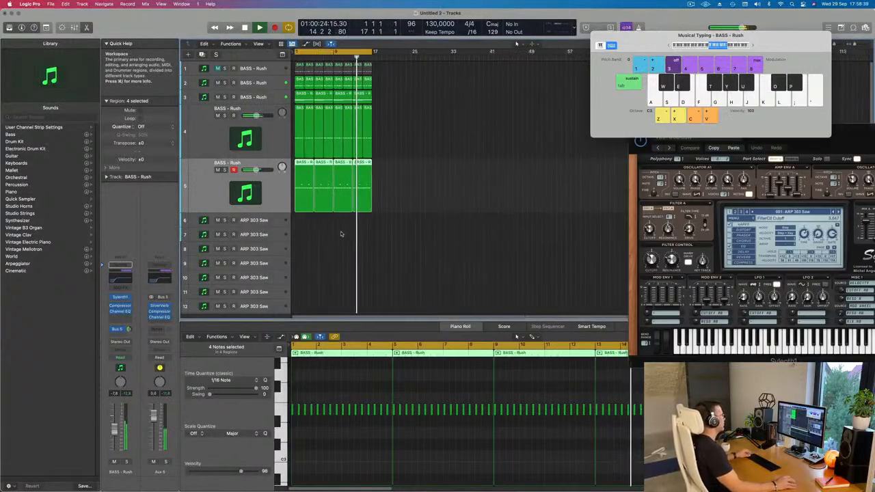
{"action": "scroll", "coordinate": [348, 231], "scroll_direction": "up", "scroll_amount": 4}
{"action": "scroll", "coordinate": [354, 233], "scroll_direction": "down", "scroll_amount": 2}
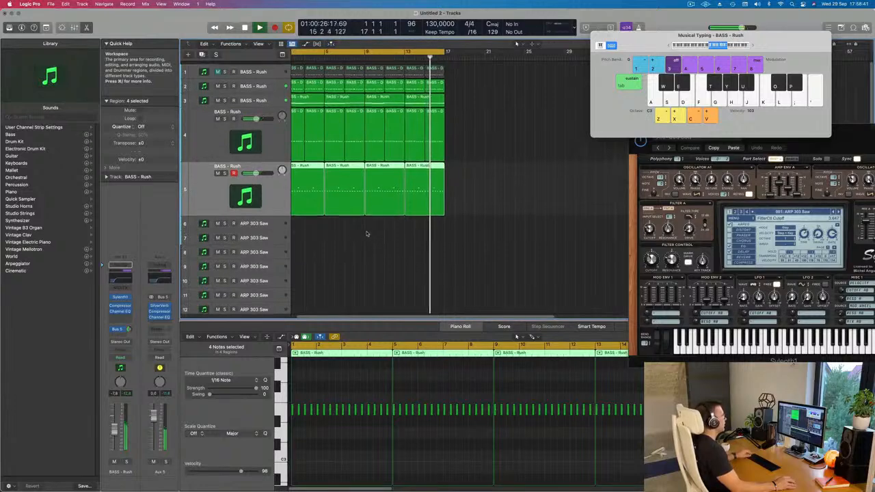
{"action": "scroll", "coordinate": [376, 232], "scroll_direction": "up", "scroll_amount": 2}
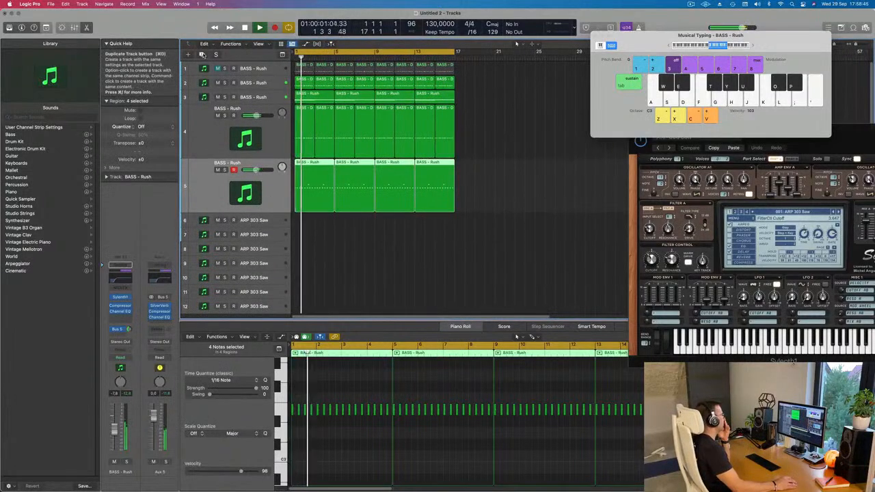
{"action": "key", "text": "super+d"}
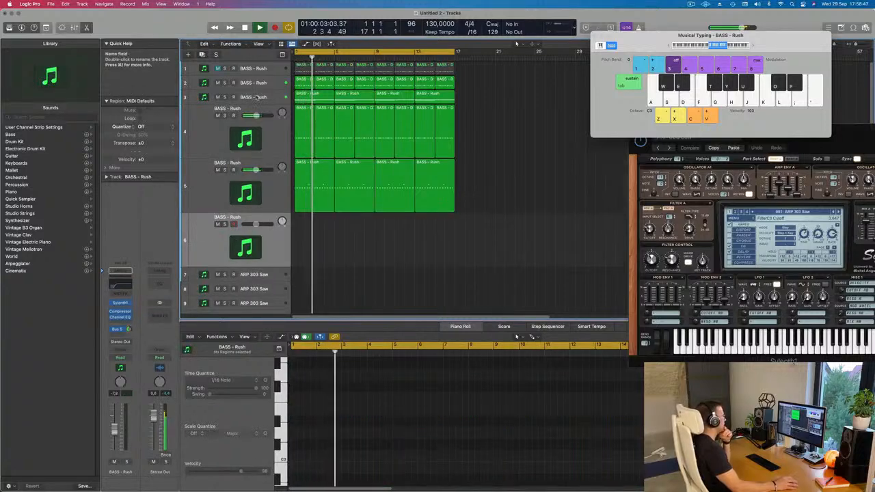
Copy the first region of track 3 to bar 1 of the new track 6
{"action": "left_click", "coordinate": [255, 97]}
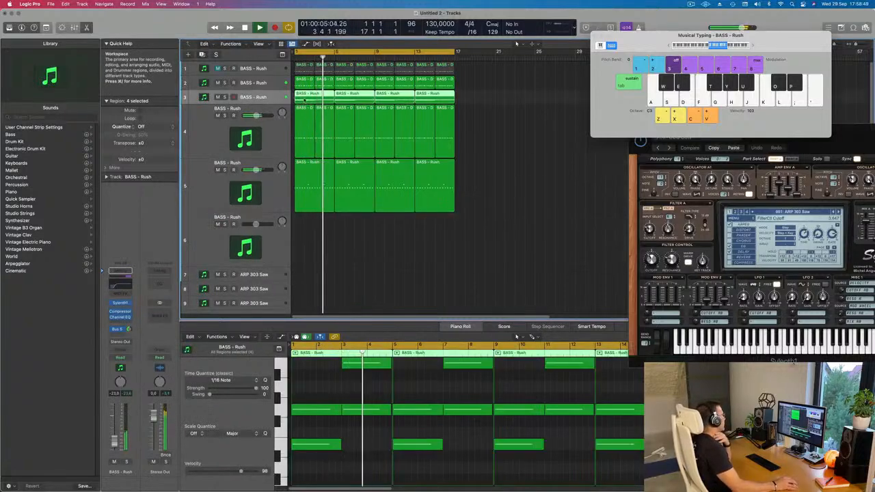
{"action": "left_click", "coordinate": [538, 133]}
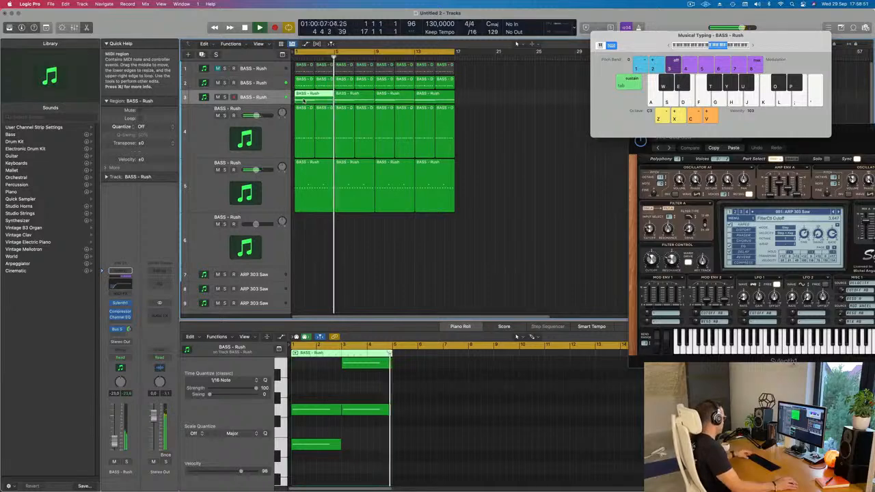
{"action": "left_click_drag", "start_coordinate": [304, 101], "coordinate": [304, 256]}
Delete the lower note of each pair in the copied region, in bars 1–2 and bars 3–4
{"action": "scroll", "coordinate": [319, 407], "scroll_direction": "down", "scroll_amount": 1}
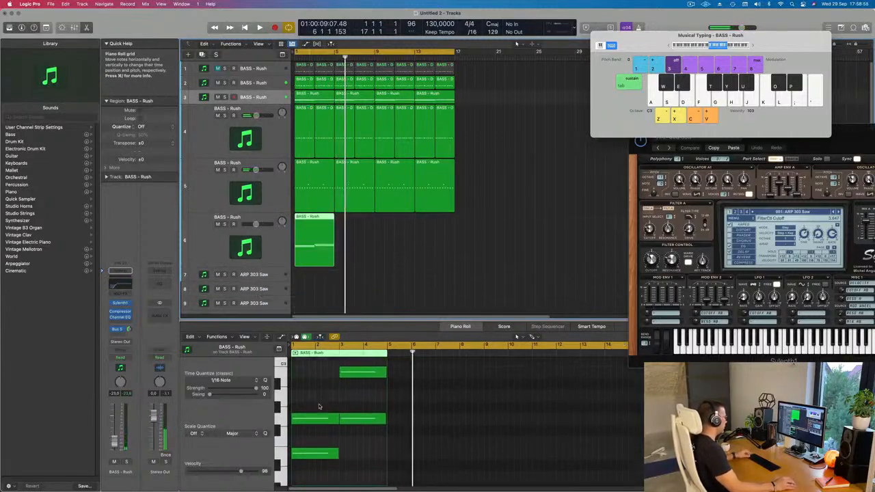
{"action": "left_click", "coordinate": [315, 454]}
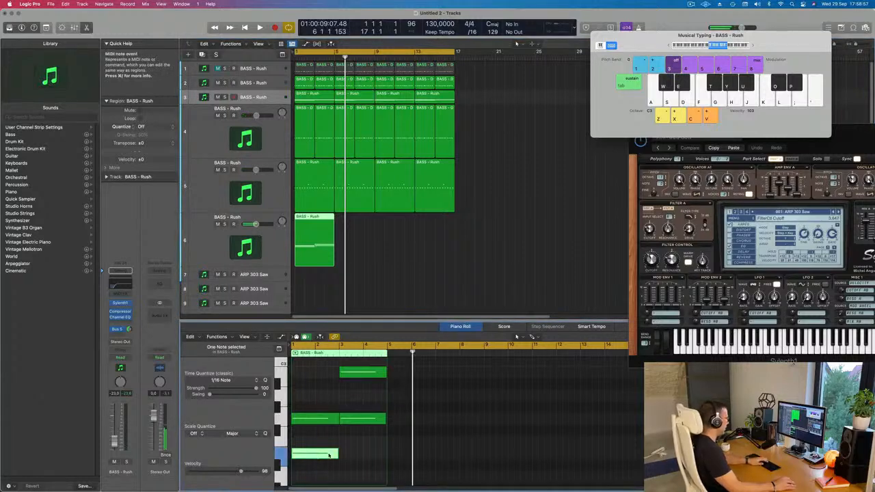
{"action": "key", "text": "Delete"}
{"action": "left_click", "coordinate": [365, 419]}
{"action": "key", "text": "Delete"}
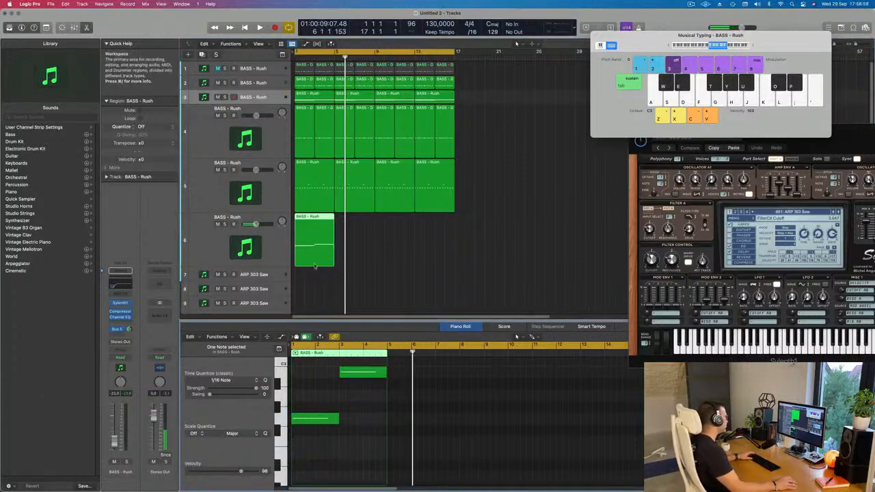
Select track 6, play the project from the start and open the track's Sylenth1 instrument
{"action": "key", "text": "space"}
{"action": "left_click", "coordinate": [266, 239]}
{"action": "key", "text": "Return"}
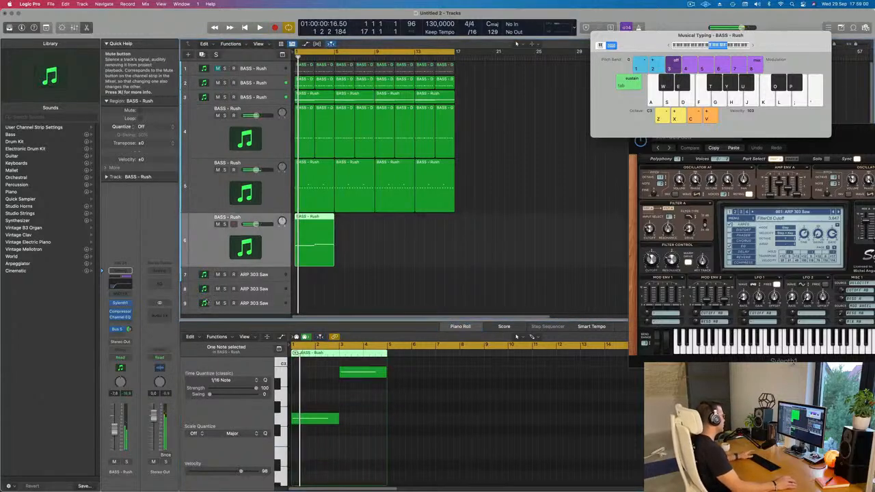
{"action": "left_click", "coordinate": [120, 303]}
{"action": "left_click", "coordinate": [119, 285]}
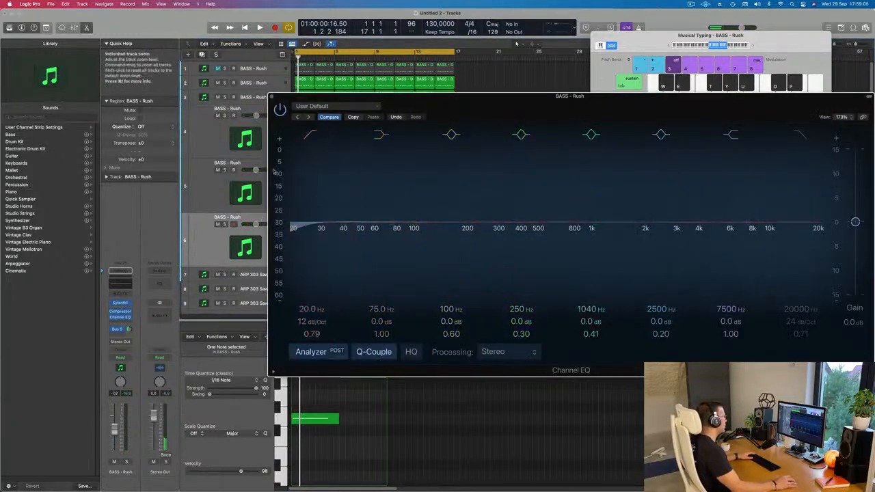
{"action": "left_click", "coordinate": [271, 96]}
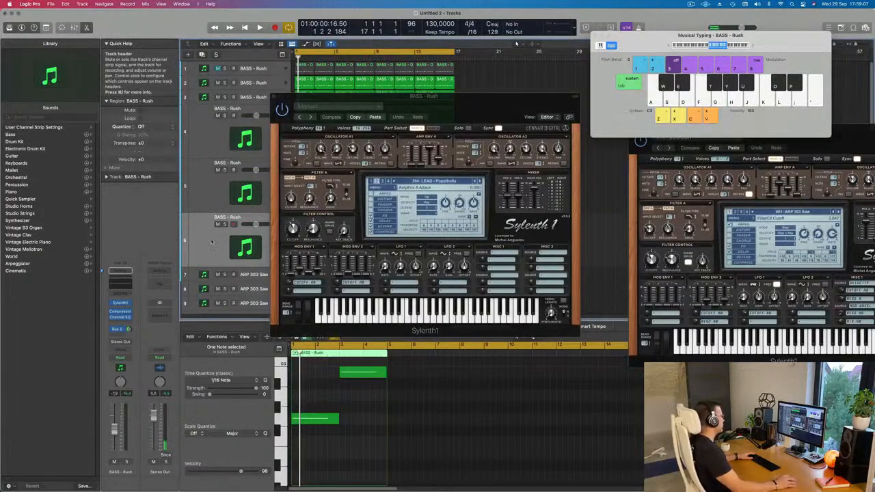
{"action": "key", "text": "space"}
{"action": "left_click", "coordinate": [119, 303]}
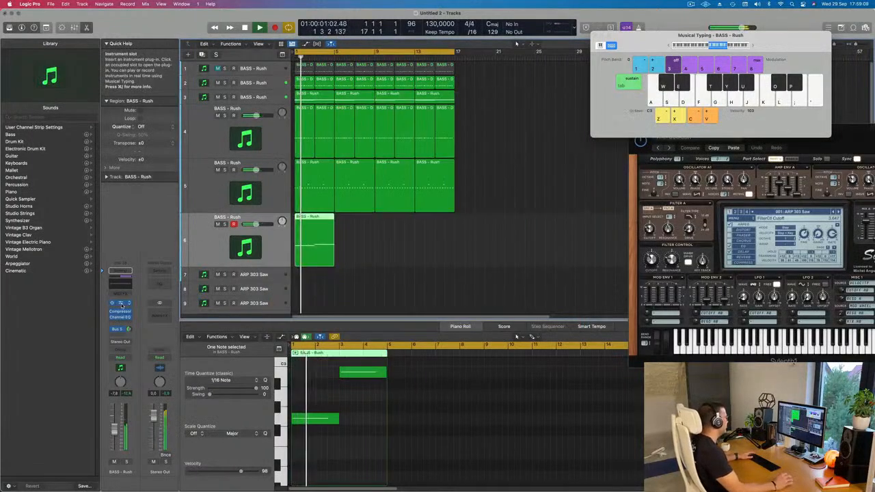
{"action": "left_click", "coordinate": [120, 303]}
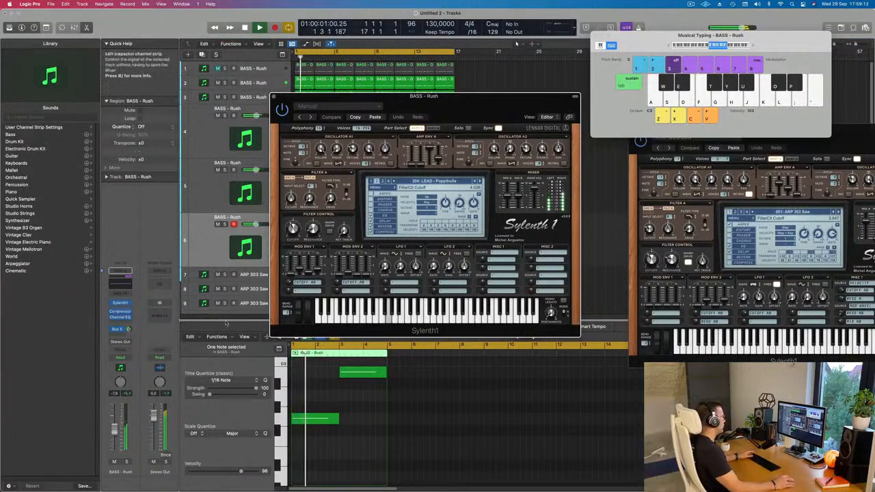
Switch Sylenth1 to its first preset bank and load the preset 085: FX - 90's Swoosh
{"action": "left_click", "coordinate": [449, 182]}
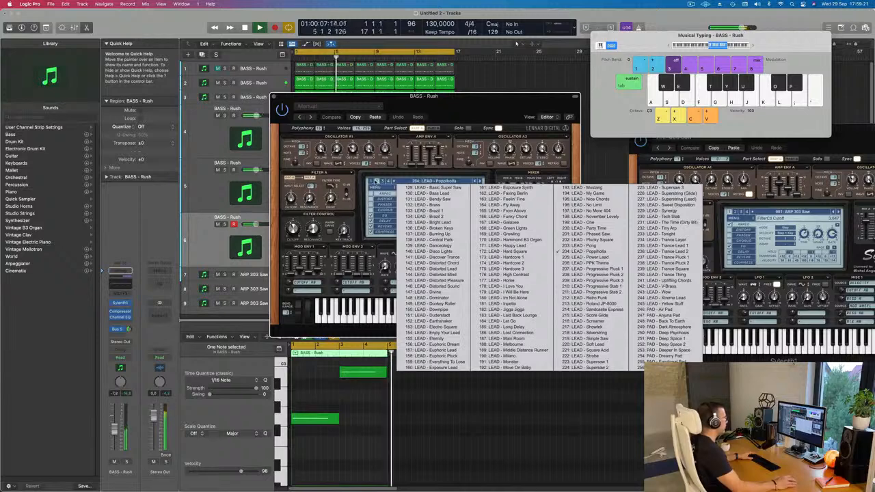
{"action": "left_click", "coordinate": [371, 182]}
{"action": "left_click", "coordinate": [371, 182]}
{"action": "left_click", "coordinate": [420, 182]}
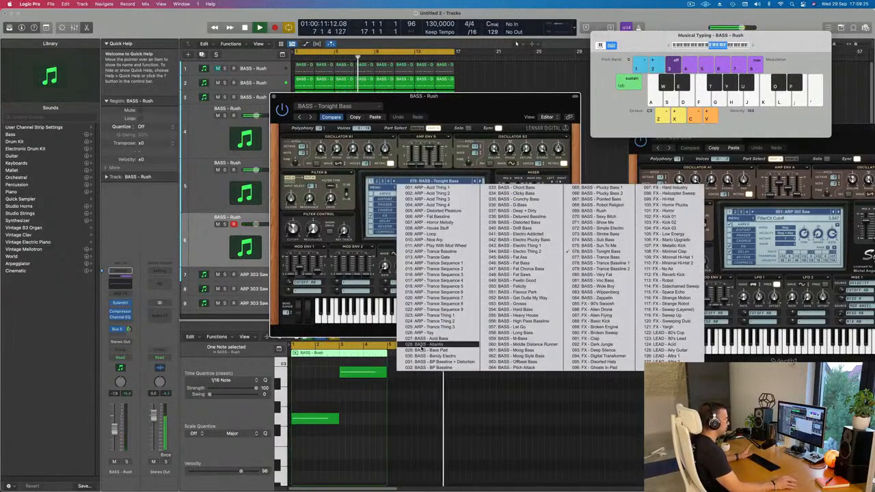
{"action": "left_click", "coordinate": [594, 303]}
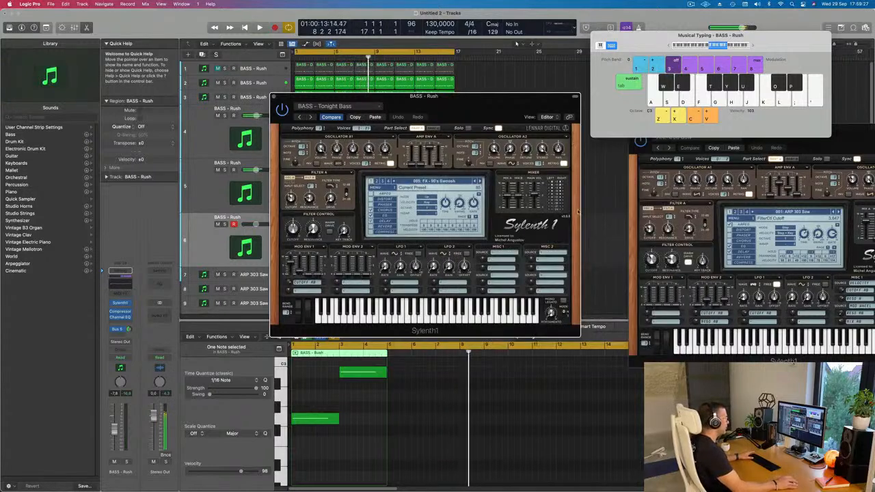
Lower the volume of track 6 to -11.0 dB and audition the FX - Alien Drone preset
{"action": "left_click_drag", "start_coordinate": [486, 104], "coordinate": [470, 127]}
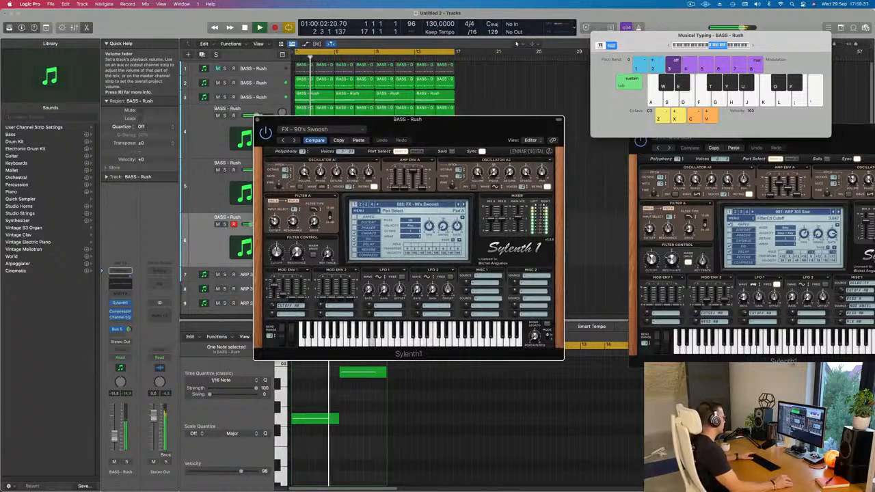
{"action": "left_click_drag", "start_coordinate": [114, 435], "coordinate": [114, 437]}
{"action": "key", "text": "space"}
{"action": "key", "text": "space"}
{"action": "left_click", "coordinate": [464, 204]}
{"action": "key", "text": "space"}
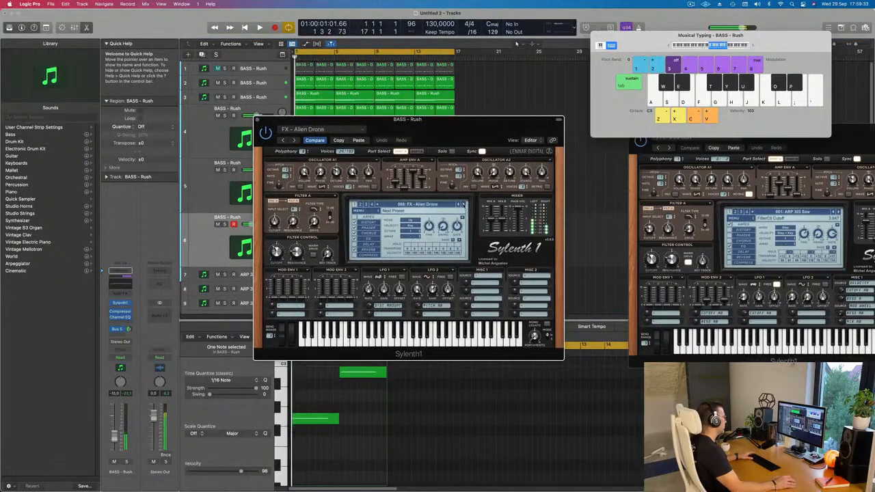
{"action": "key", "text": "space"}
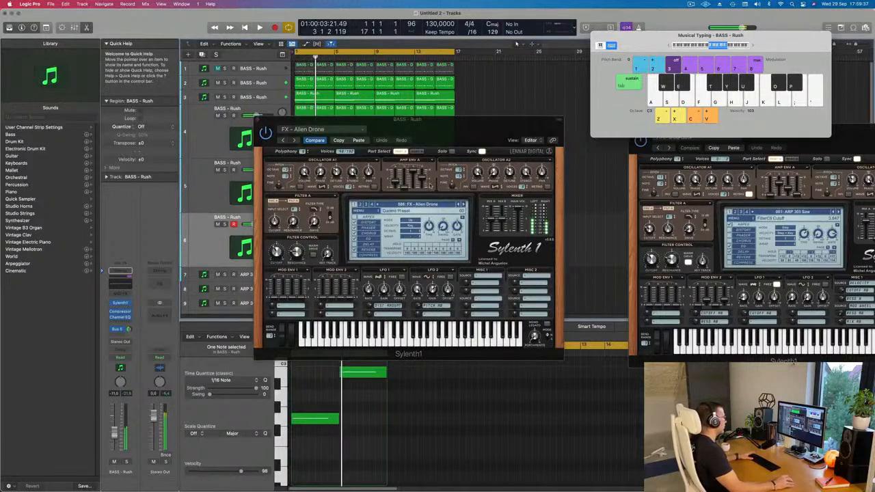
Audition track 6's Sylenth1 FX presets from 087: FX - Alien Flying through 094: FX - Digital Transformer during playback
{"action": "left_click", "coordinate": [463, 204]}
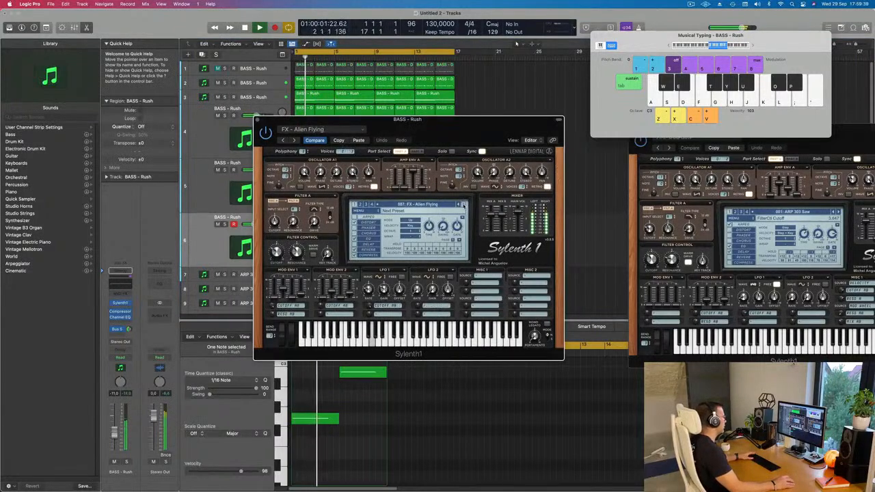
{"action": "left_click", "coordinate": [462, 204]}
{"action": "left_click", "coordinate": [463, 204]}
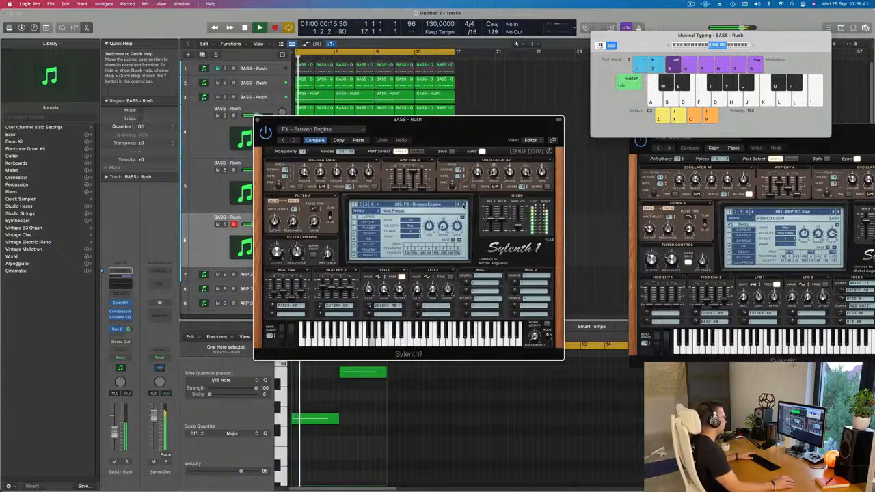
{"action": "left_click", "coordinate": [463, 203]}
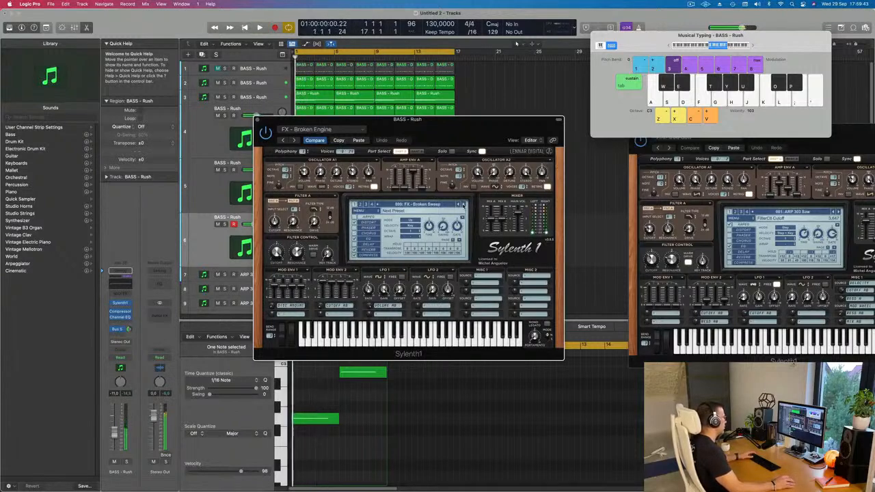
{"action": "left_click", "coordinate": [463, 204]}
{"action": "left_click", "coordinate": [463, 204]}
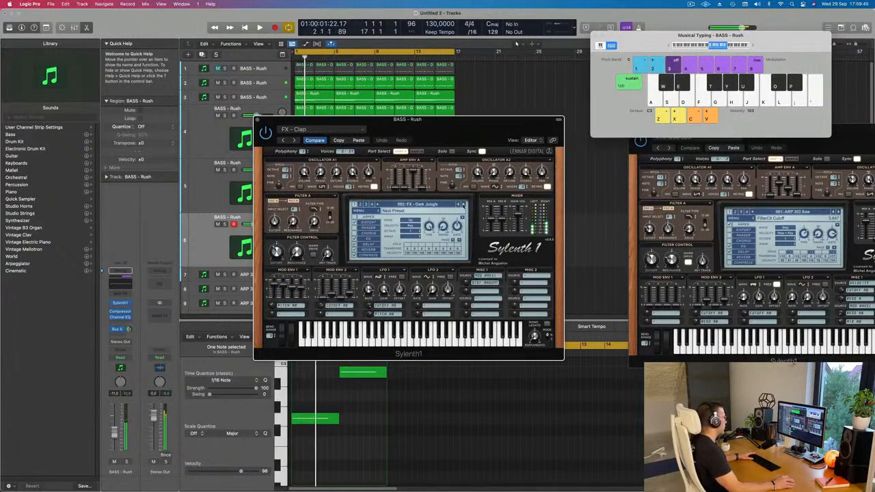
{"action": "left_click", "coordinate": [463, 204]}
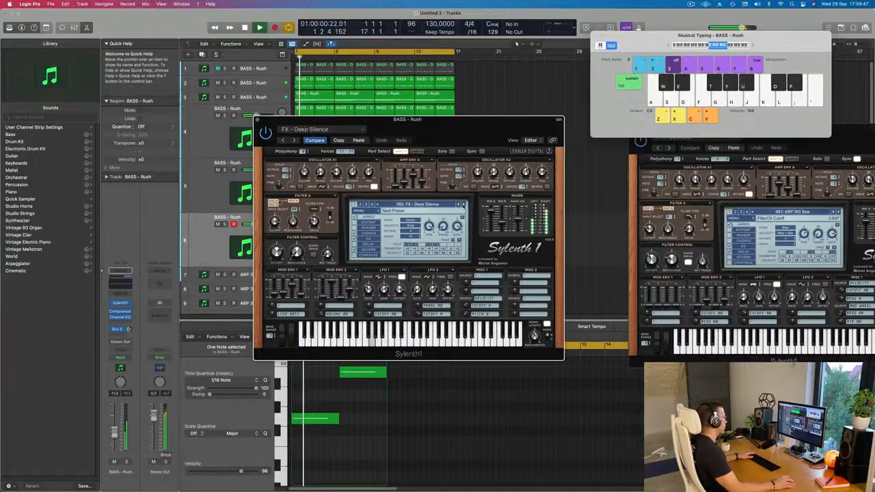
{"action": "left_click", "coordinate": [463, 204]}
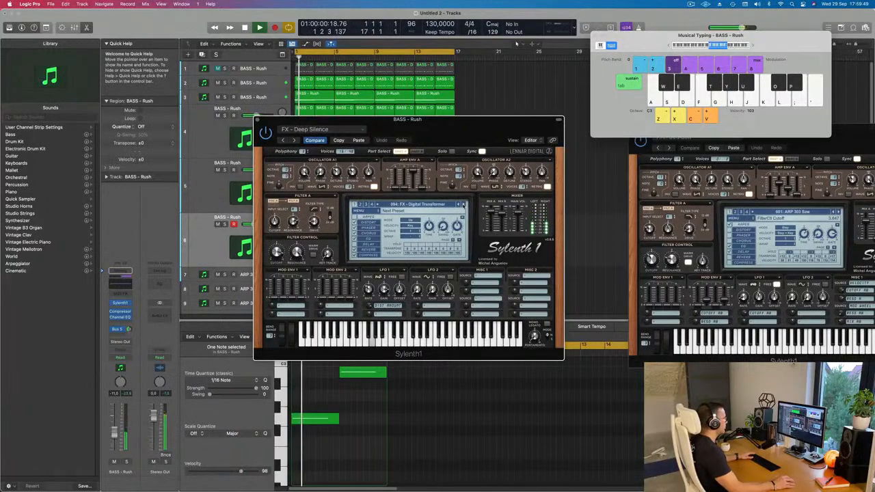
Continue auditioning the FX presets on track 6 up to 105: FX - Low Energy
{"action": "left_click", "coordinate": [463, 203]}
{"action": "left_click", "coordinate": [463, 203]}
{"action": "left_click", "coordinate": [463, 203]}
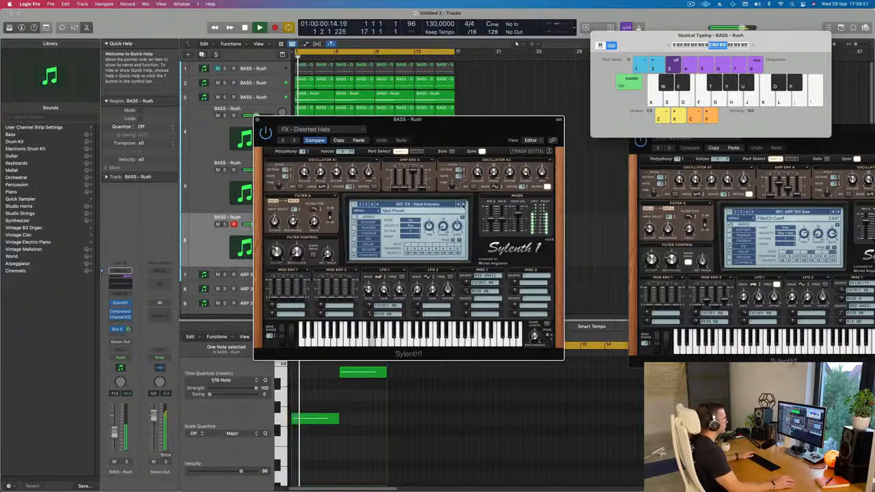
{"action": "left_click", "coordinate": [463, 204]}
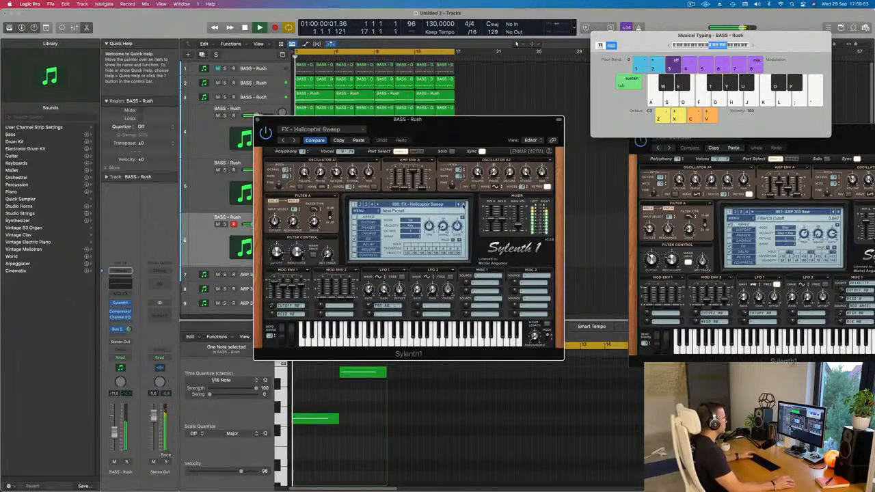
{"action": "left_click", "coordinate": [463, 204]}
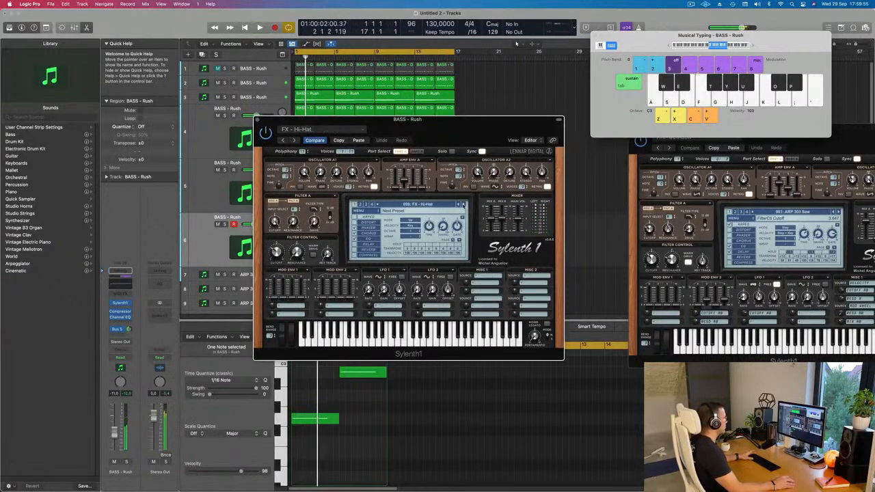
{"action": "left_click", "coordinate": [463, 203]}
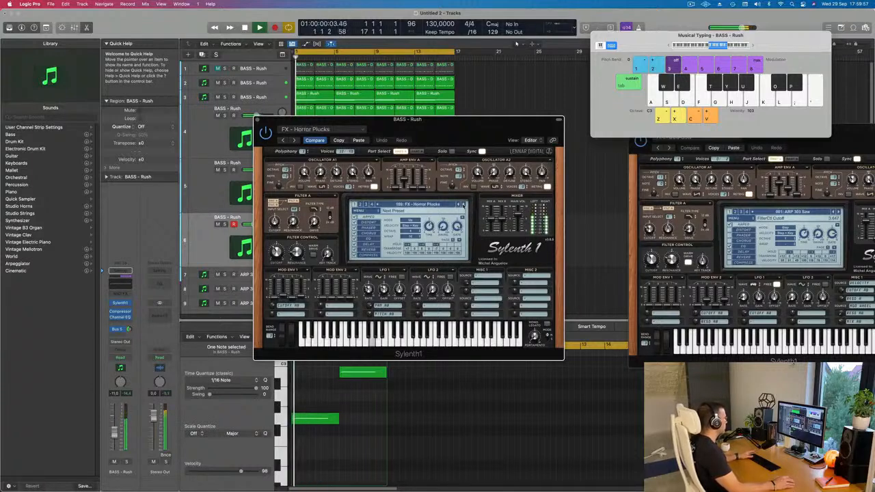
{"action": "left_click", "coordinate": [462, 204]}
{"action": "left_click", "coordinate": [463, 204]}
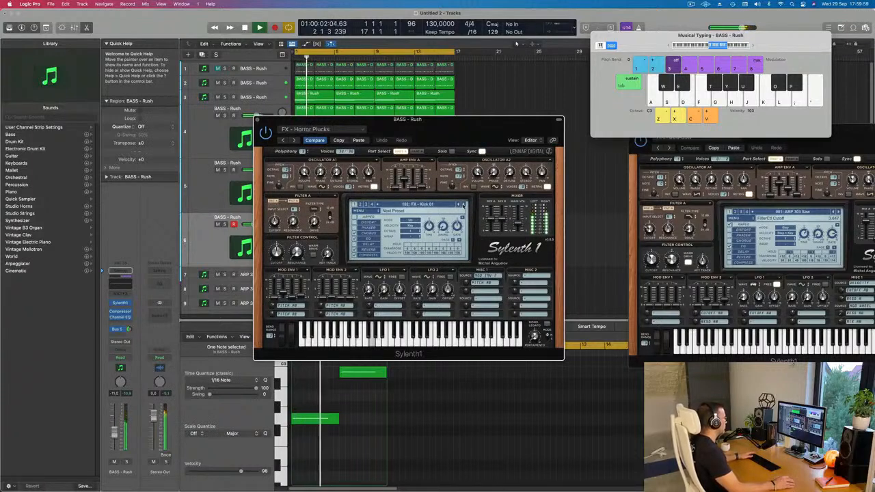
{"action": "left_click", "coordinate": [463, 203]}
{"action": "left_click", "coordinate": [463, 203]}
{"action": "left_click", "coordinate": [462, 204]}
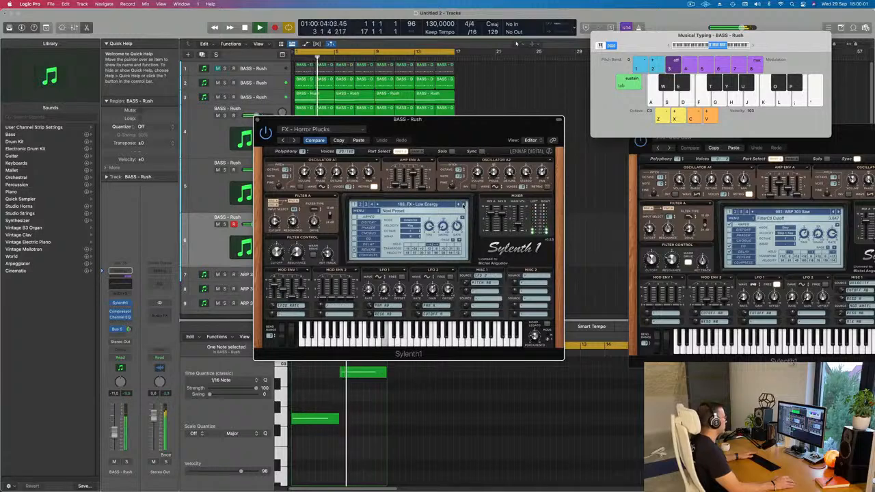
Load the preset 121: FX - Yargh on track 6, raise the track's volume to -7.6 dB and play it
{"action": "left_click", "coordinate": [429, 205]}
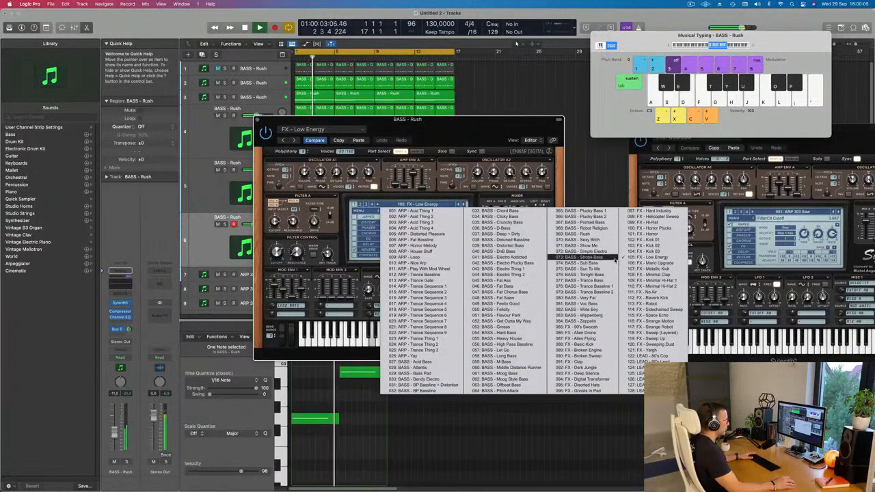
{"action": "left_click", "coordinate": [663, 350]}
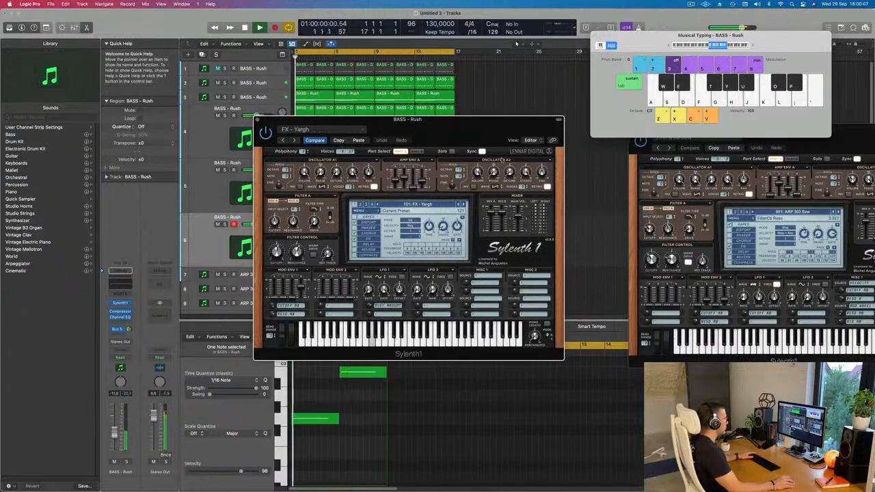
{"action": "left_click_drag", "start_coordinate": [408, 119], "coordinate": [454, 121]}
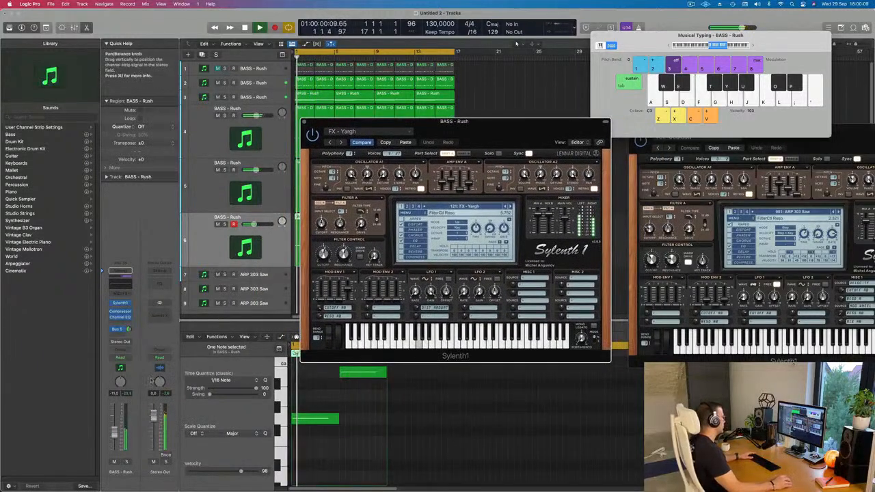
{"action": "left_click_drag", "start_coordinate": [115, 435], "coordinate": [115, 432]}
{"action": "key", "text": "space"}
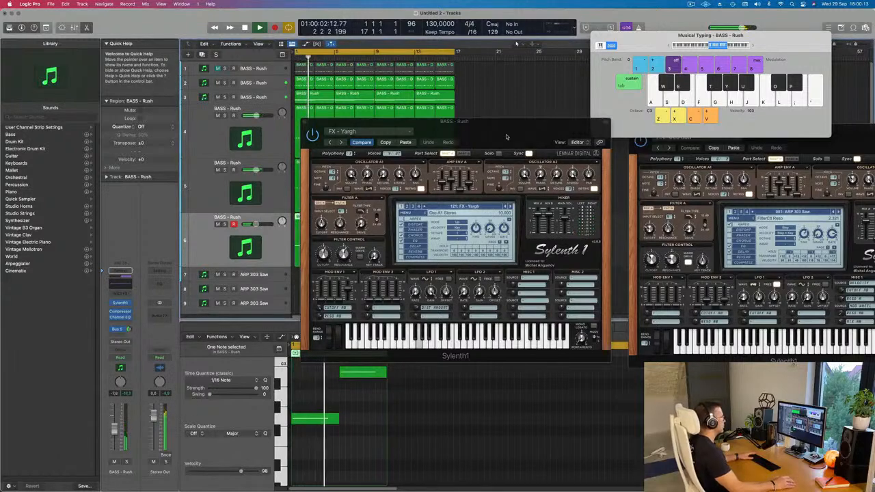
Load the preset 120: FX - Sweeping Dust on track 6 and lower the track's volume to -13.6 dB
{"action": "left_click_drag", "start_coordinate": [510, 130], "coordinate": [625, 163]}
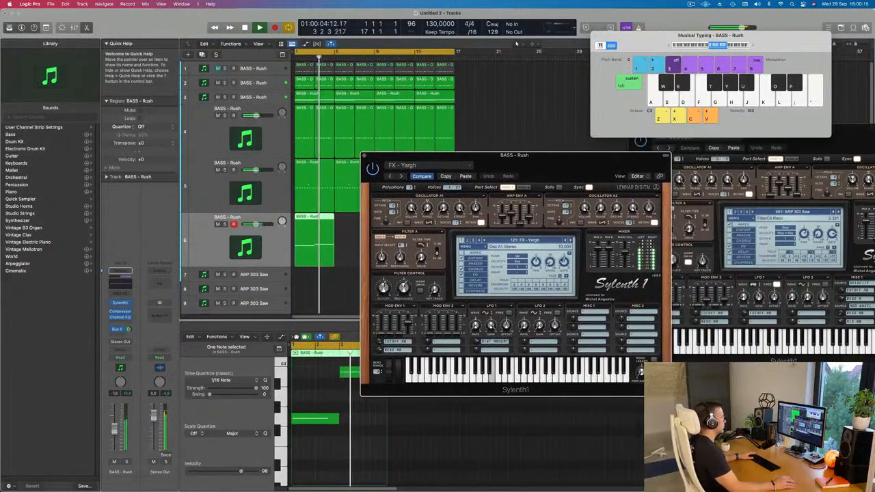
{"action": "left_click", "coordinate": [567, 240]}
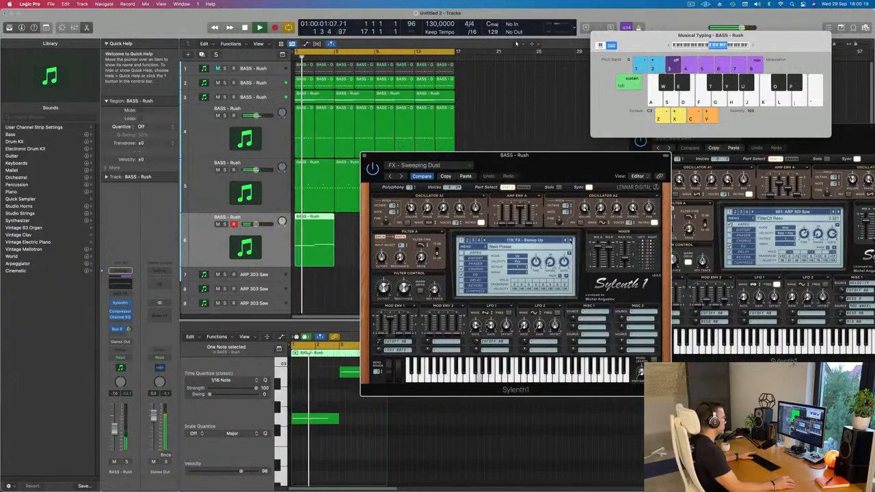
{"action": "left_click_drag", "start_coordinate": [561, 167], "coordinate": [582, 158]}
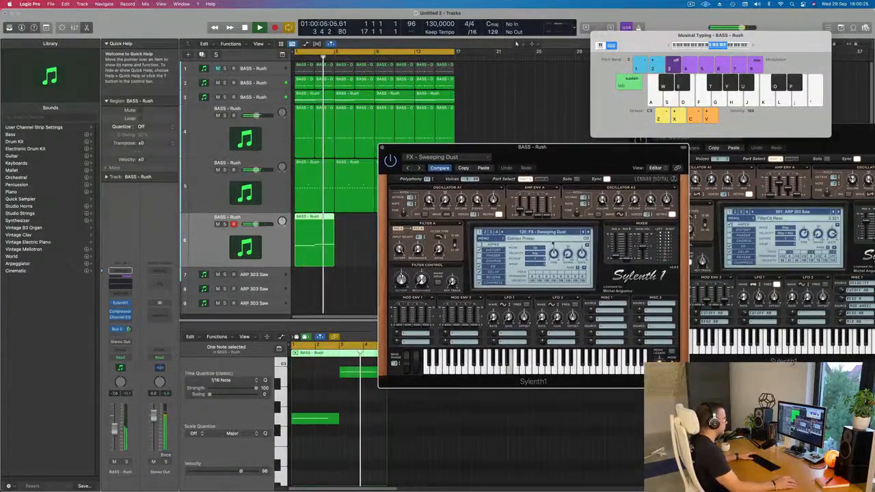
{"action": "left_click_drag", "start_coordinate": [115, 429], "coordinate": [114, 436]}
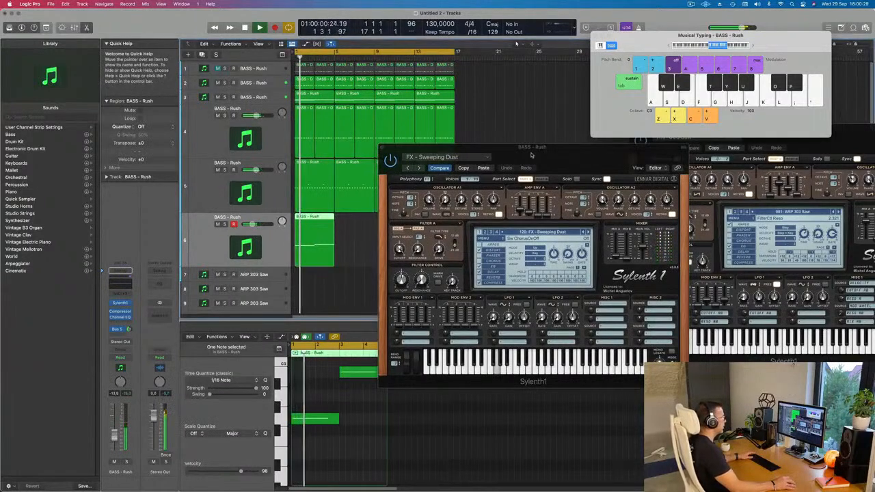
Move the Sylenth1 window off the arrangement and repeat track 6's four-bar region three times, filling the cycle up to bar 17
{"action": "left_click_drag", "start_coordinate": [532, 148], "coordinate": [724, 156]}
{"action": "left_click", "coordinate": [313, 248]}
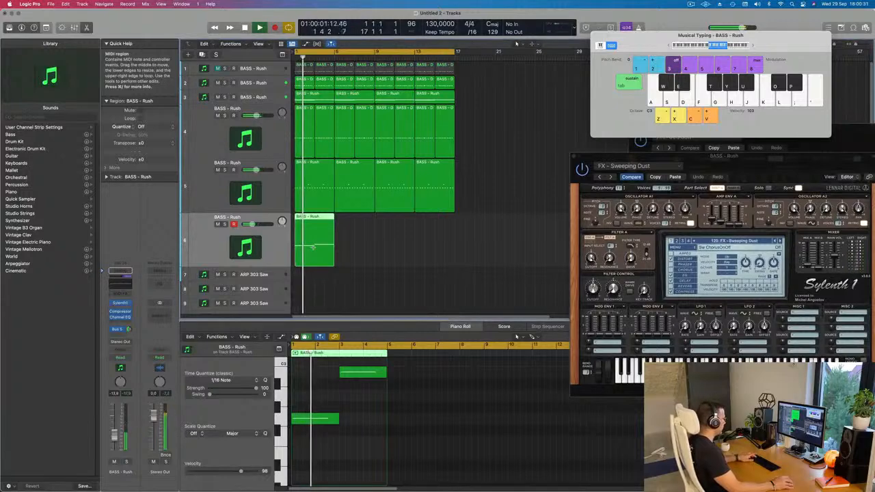
{"action": "key", "text": "super+r"}
{"action": "key", "text": "super+r"}
{"action": "key", "text": "super+r"}
{"action": "key", "text": "super+r"}
{"action": "key", "text": "super+z"}
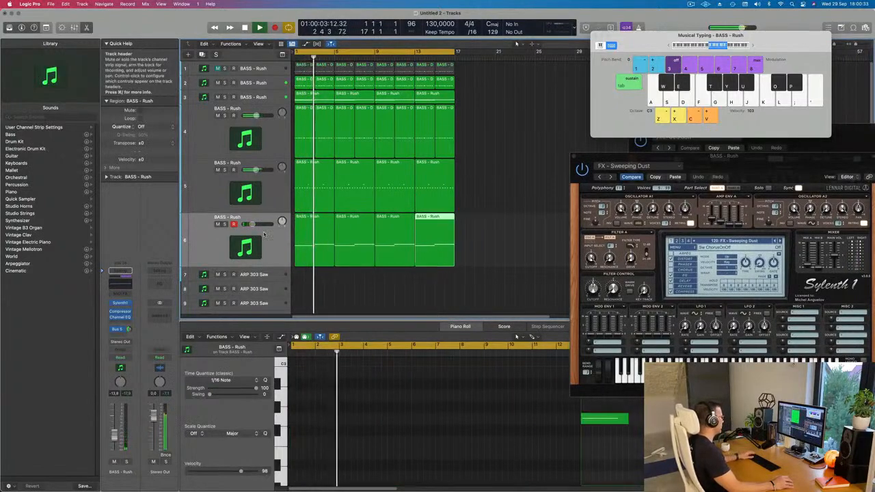
Duplicate track 6 with its settings and copy its first region onto the new track 7 at bar 1
{"action": "left_click", "coordinate": [210, 240]}
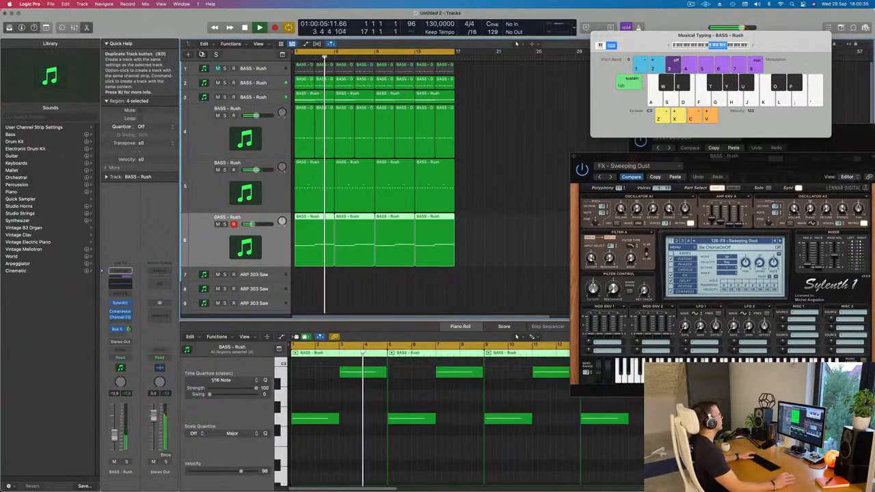
{"action": "left_click", "coordinate": [202, 54]}
{"action": "left_click_drag", "start_coordinate": [319, 227], "coordinate": [304, 264]}
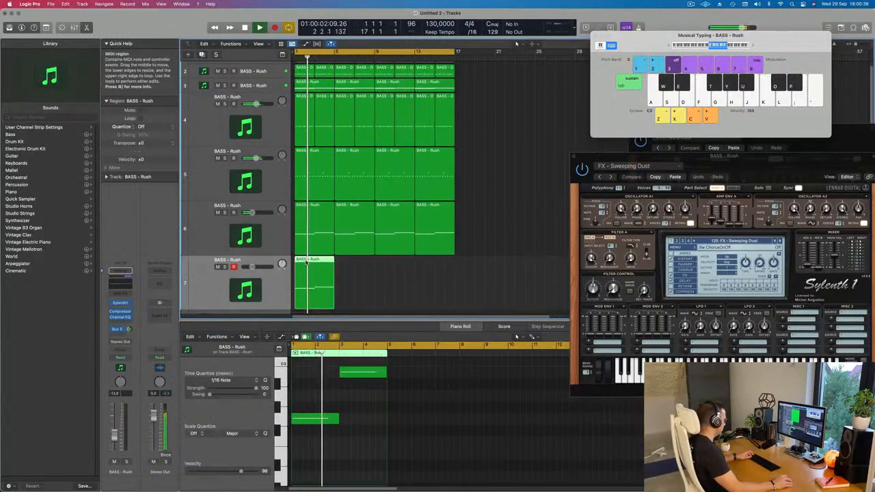
Repeat the copied region on track 7 three times so it fills up to bar 17
{"action": "key", "text": "super+r"}
{"action": "key", "text": "super+r"}
{"action": "key", "text": "super+r"}
Select track 7, restart playback from the beginning and open the track's own Sylenth1 instrument
{"action": "left_click_drag", "start_coordinate": [722, 159], "coordinate": [641, 133]}
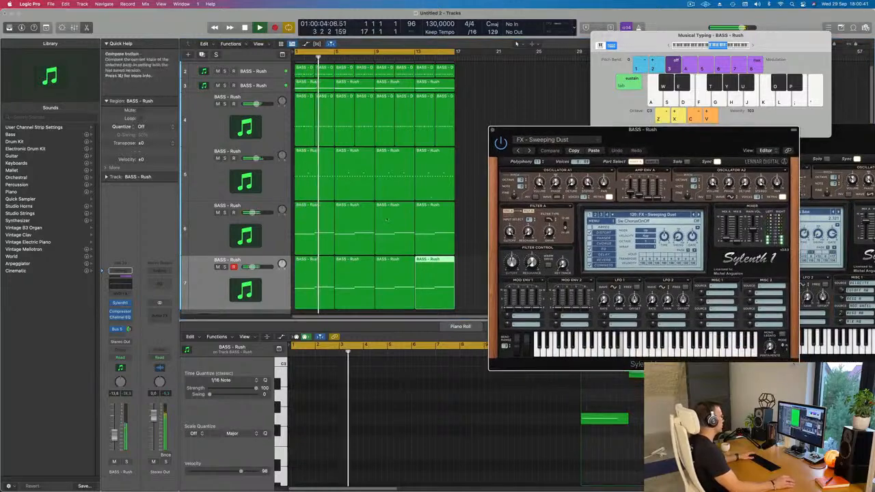
{"action": "left_click", "coordinate": [205, 281]}
{"action": "key", "text": "Return"}
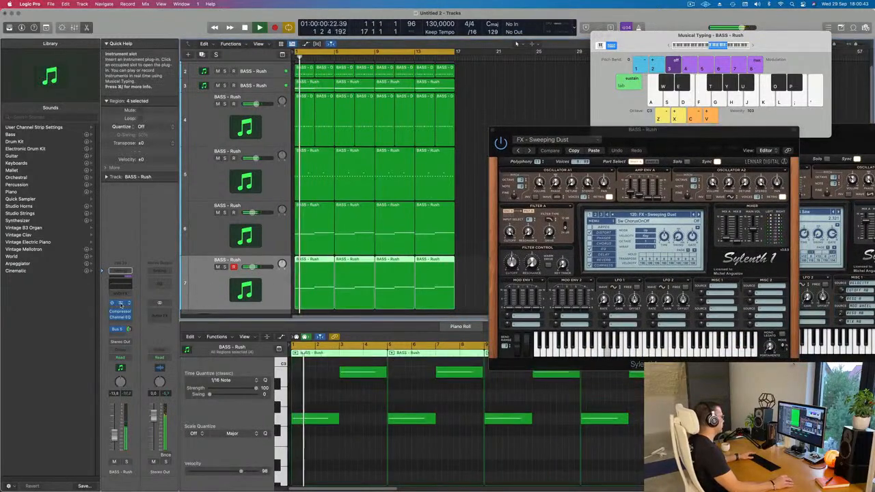
{"action": "left_click", "coordinate": [119, 303]}
{"action": "key", "text": "Return"}
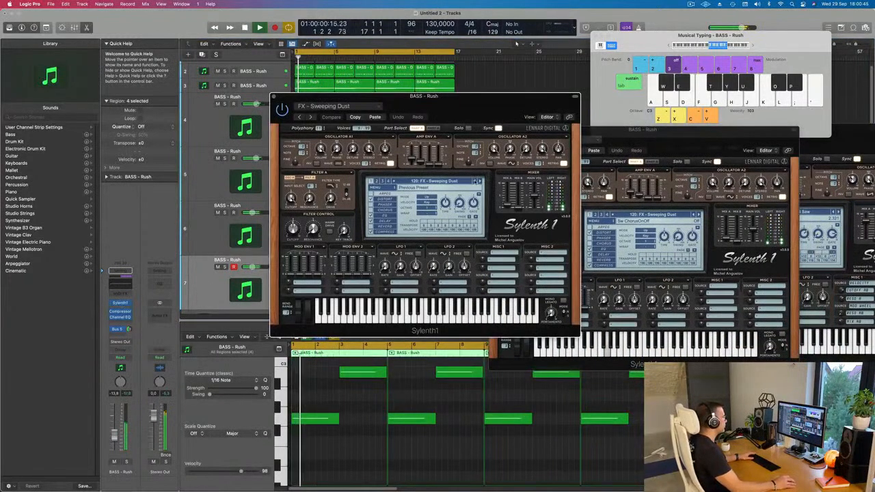
Step track 7's Sylenth1 back to the preset 117: FX - Strange Robot and raise the track's volume to -12.2 dB
{"action": "left_click", "coordinate": [475, 181]}
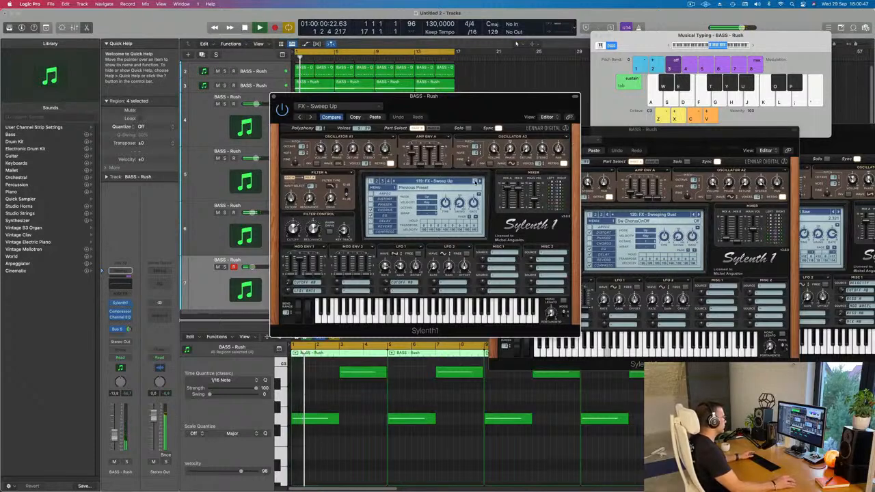
{"action": "left_click", "coordinate": [476, 182]}
{"action": "key", "text": "space"}
{"action": "left_click", "coordinate": [476, 182]}
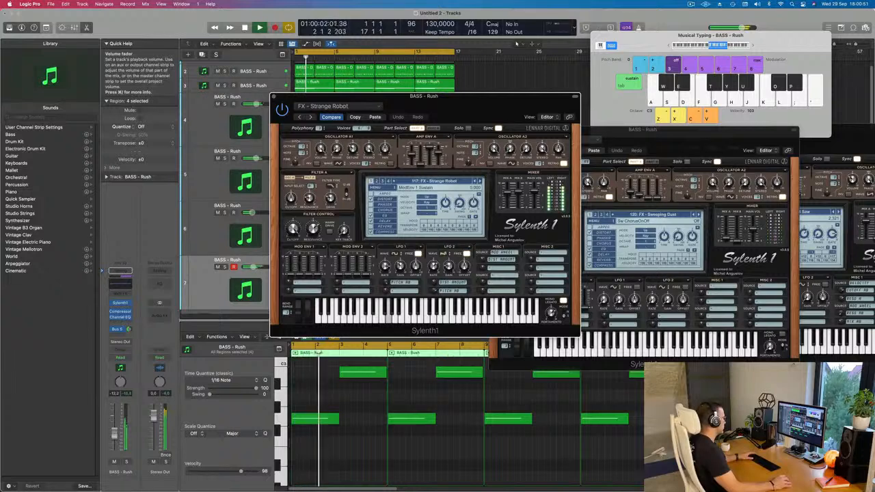
Audition track 7's Sylenth1 presets backwards through the FX bank during playback, down to FX - Alien Drone
{"action": "left_click", "coordinate": [476, 182]}
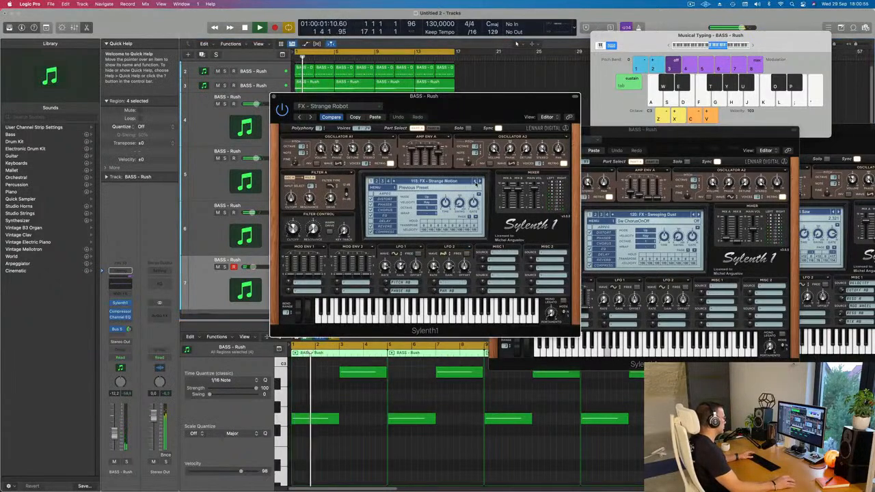
{"action": "left_click", "coordinate": [476, 181]}
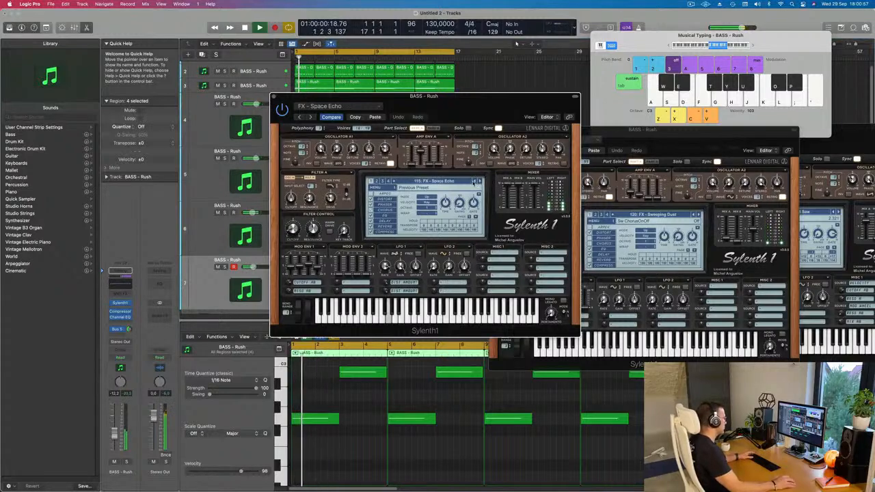
{"action": "left_click", "coordinate": [475, 182]}
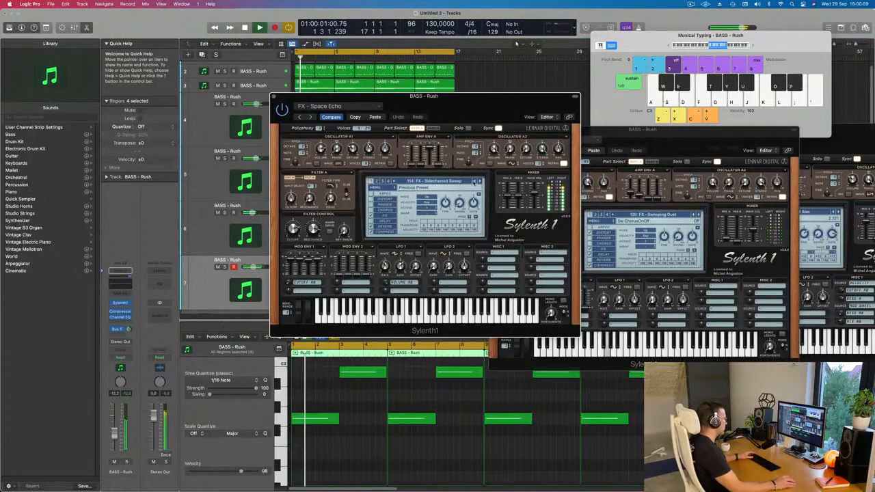
{"action": "left_click", "coordinate": [473, 181]}
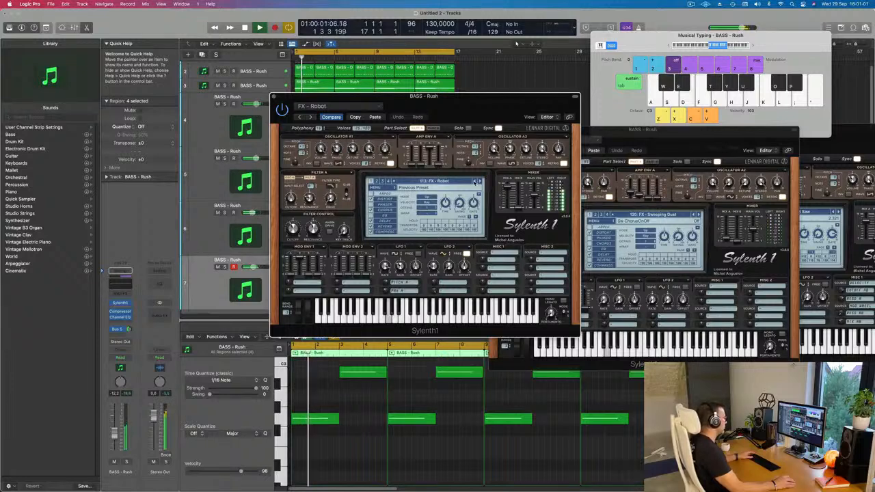
{"action": "left_click", "coordinate": [474, 182]}
{"action": "left_click", "coordinate": [474, 182]}
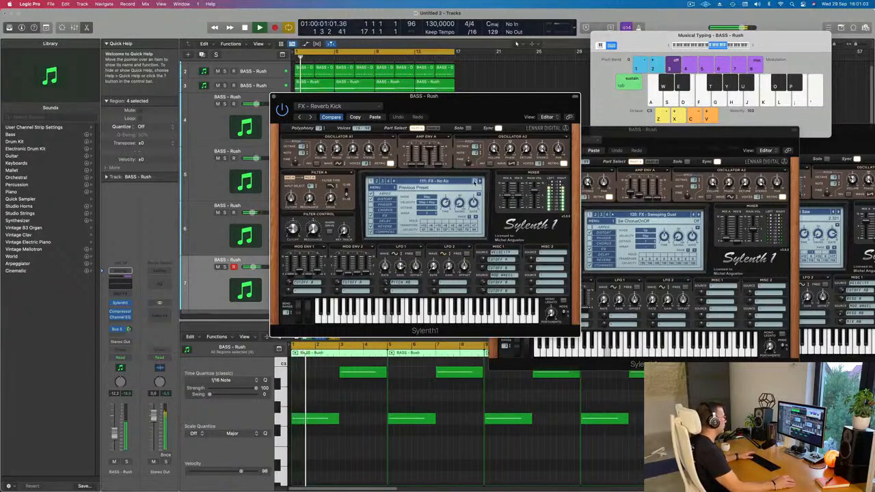
{"action": "left_click", "coordinate": [475, 182]}
{"action": "left_click", "coordinate": [475, 182]}
{"action": "left_click", "coordinate": [474, 182]}
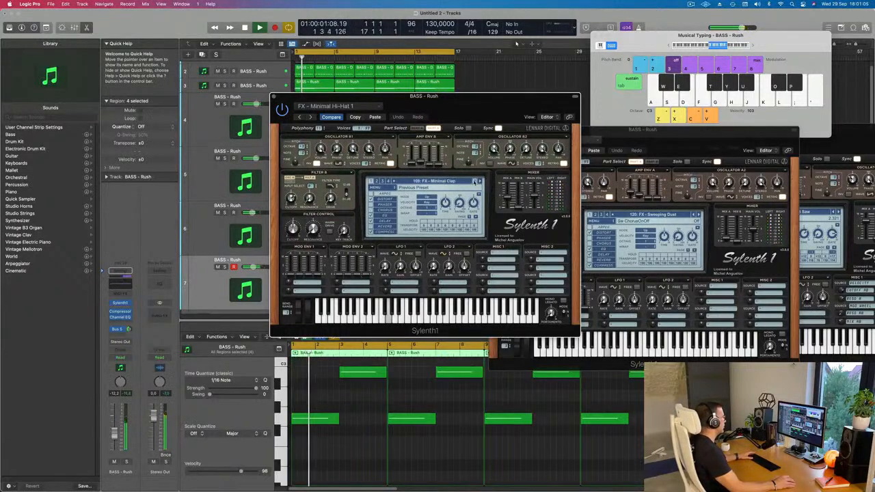
{"action": "left_click", "coordinate": [474, 182]}
{"action": "left_click", "coordinate": [474, 182]}
{"action": "left_click", "coordinate": [475, 182]}
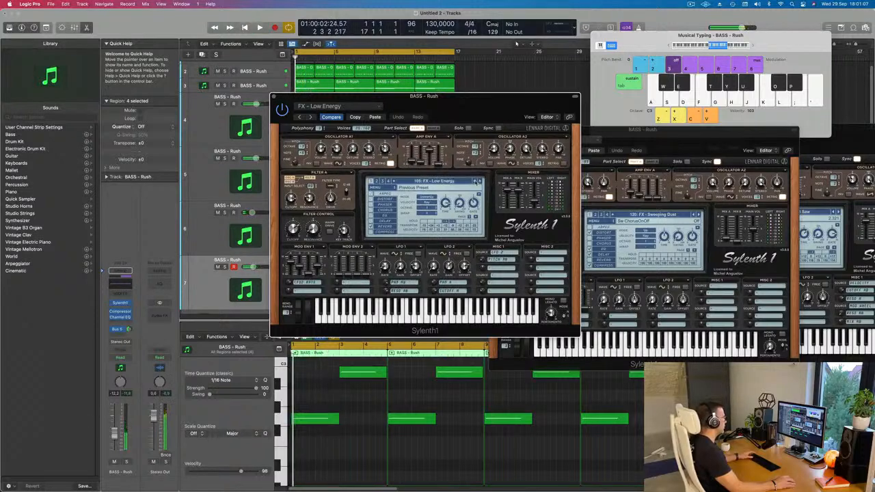
{"action": "left_click", "coordinate": [478, 182]}
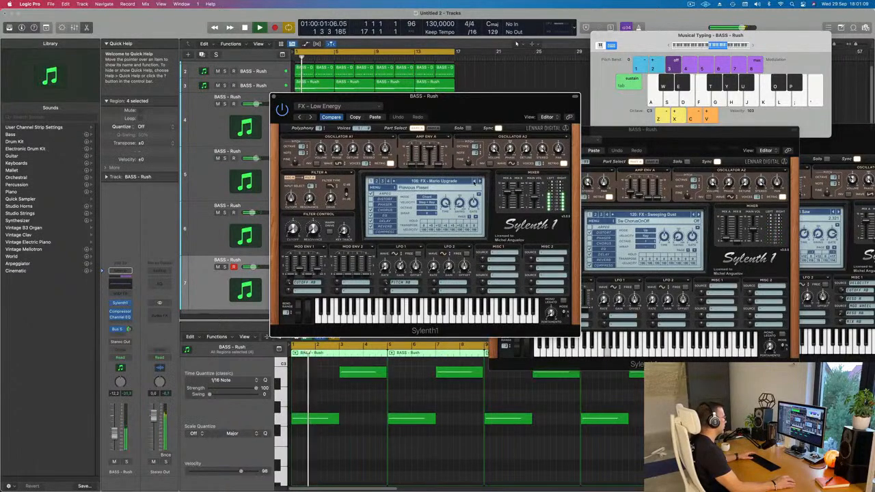
{"action": "left_click", "coordinate": [475, 182]}
{"action": "left_click", "coordinate": [474, 182]}
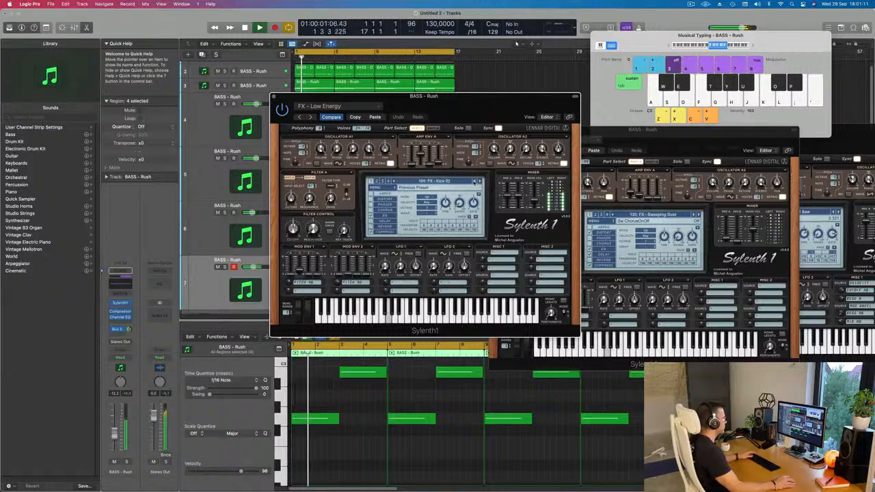
{"action": "left_click", "coordinate": [474, 182]}
{"action": "left_click", "coordinate": [474, 182]}
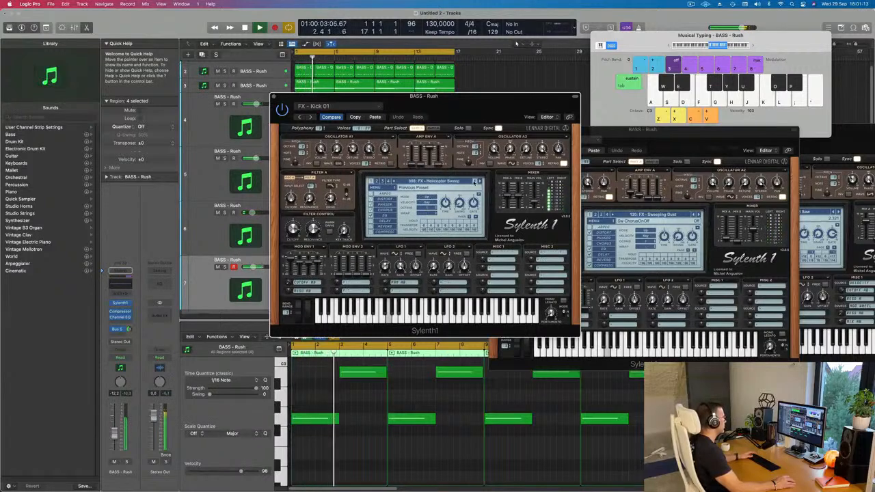
{"action": "left_click", "coordinate": [474, 182]}
{"action": "left_click", "coordinate": [474, 182]}
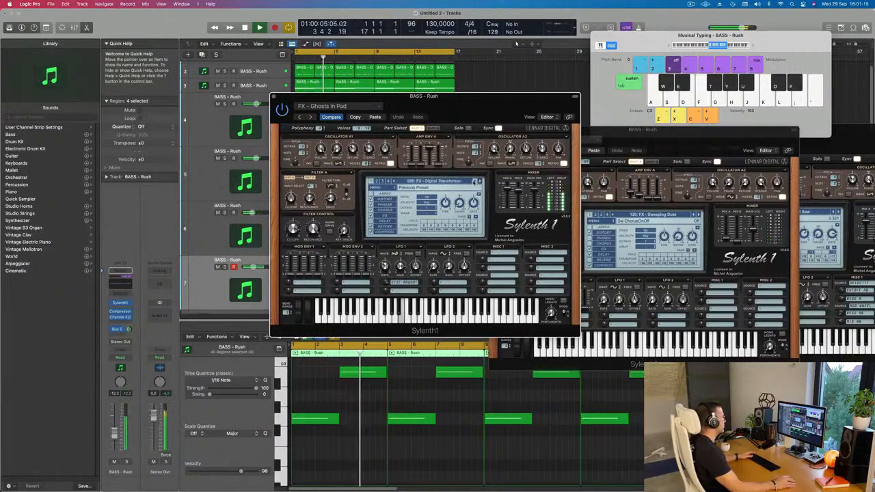
{"action": "left_click", "coordinate": [475, 182]}
{"action": "key", "text": "Return"}
{"action": "left_click", "coordinate": [475, 182]}
{"action": "left_click", "coordinate": [474, 182]}
{"action": "left_click", "coordinate": [475, 181]}
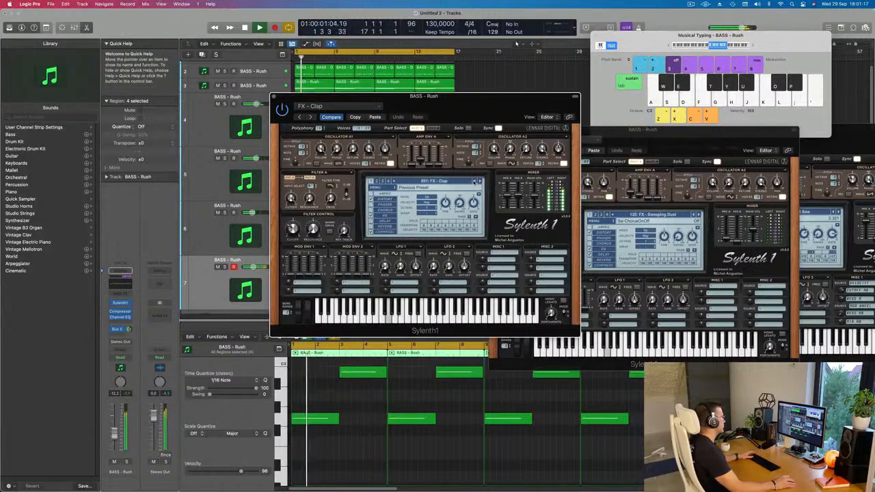
{"action": "left_click", "coordinate": [474, 182]}
{"action": "key", "text": "Return"}
{"action": "left_click", "coordinate": [474, 181]}
{"action": "left_click", "coordinate": [475, 182]}
{"action": "left_click", "coordinate": [474, 182]}
{"action": "left_click", "coordinate": [475, 182]}
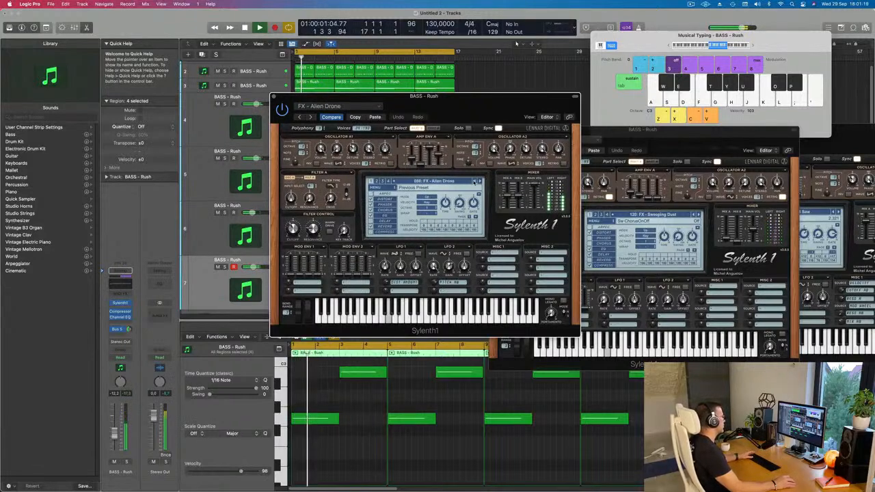
Move track 7's Sylenth1 on into the bass presets and settle on 083: BASS - Wippenberg
{"action": "left_click", "coordinate": [474, 182]}
{"action": "left_click", "coordinate": [474, 182]}
{"action": "left_click", "coordinate": [474, 182]}
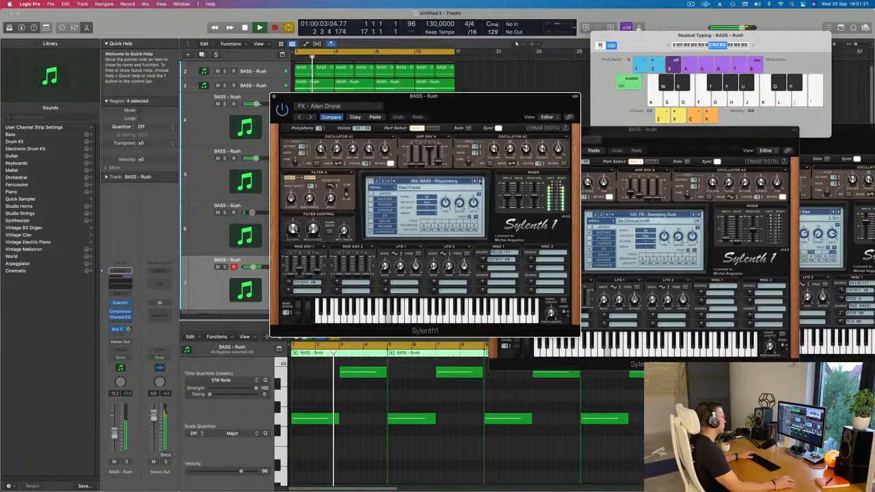
{"action": "left_click", "coordinate": [479, 182]}
{"action": "left_click", "coordinate": [479, 182]}
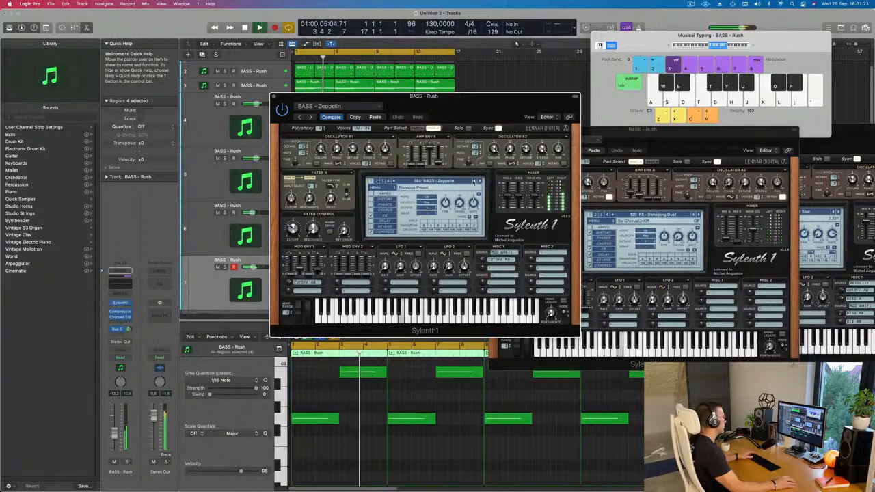
{"action": "left_click", "coordinate": [475, 182]}
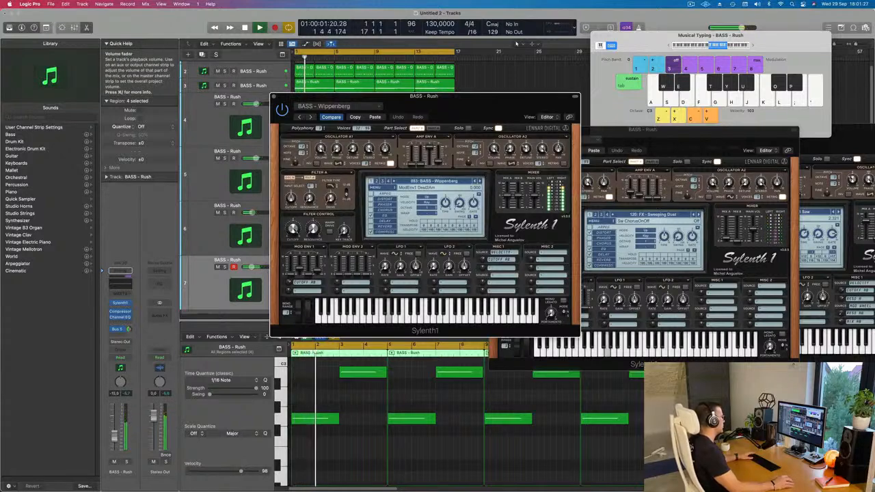
Set track 7's volume to -12.6 dB while replaying from the start, and adjust its Bus 5 send
{"action": "left_click_drag", "start_coordinate": [116, 437], "coordinate": [117, 439]}
{"action": "key", "text": "Return"}
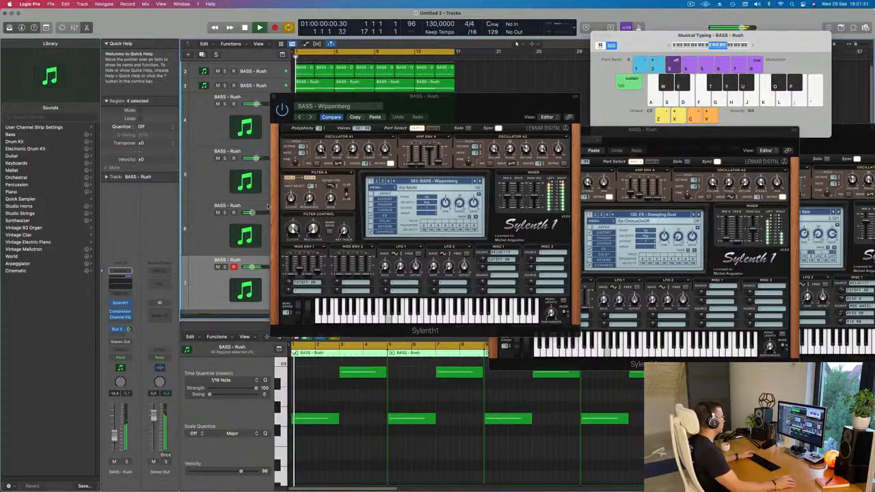
{"action": "key", "text": "Return"}
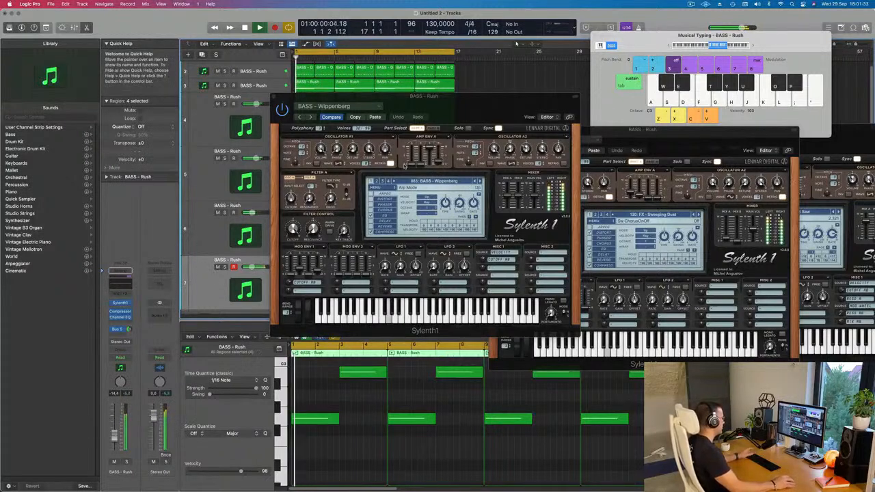
{"action": "left_click", "coordinate": [127, 329]}
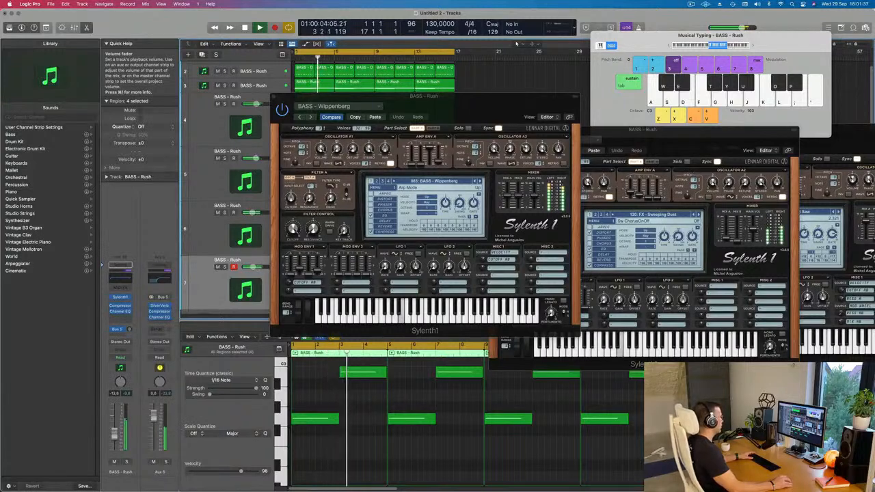
Try deleting all the notes in track 7's regions, undo the deletion and return the Sylenth1 window beside the tracks
{"action": "left_click_drag", "start_coordinate": [462, 116], "coordinate": [533, 139]}
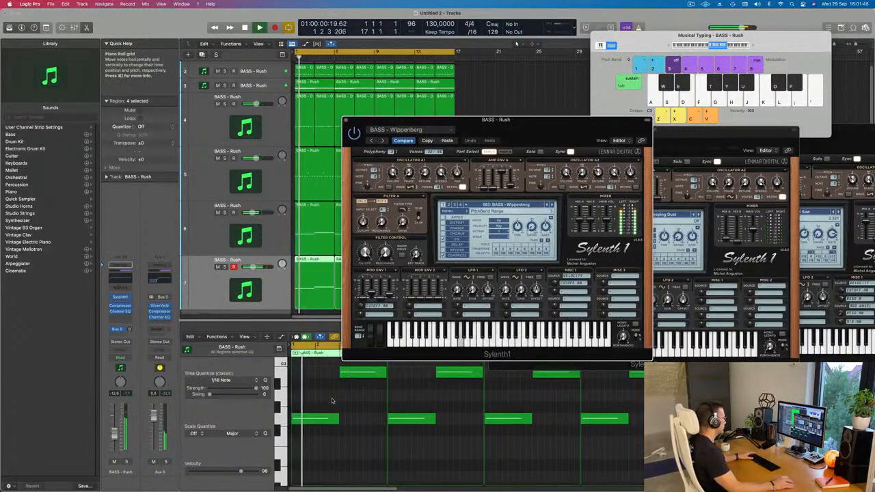
{"action": "left_click", "coordinate": [351, 430]}
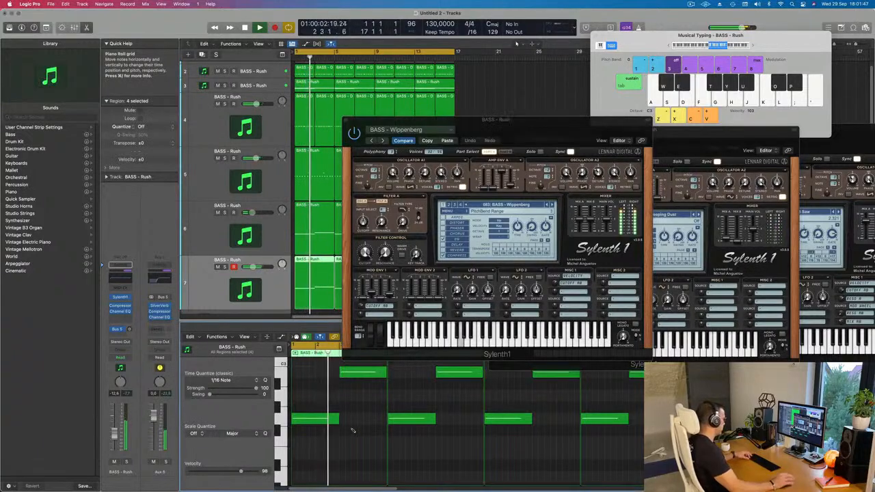
{"action": "key", "text": "super+a"}
{"action": "key", "text": "Delete"}
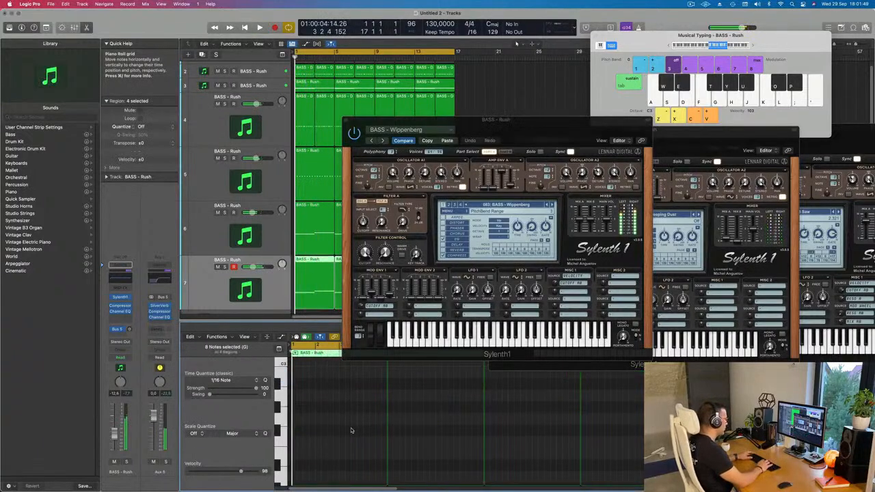
{"action": "key", "text": "super+z"}
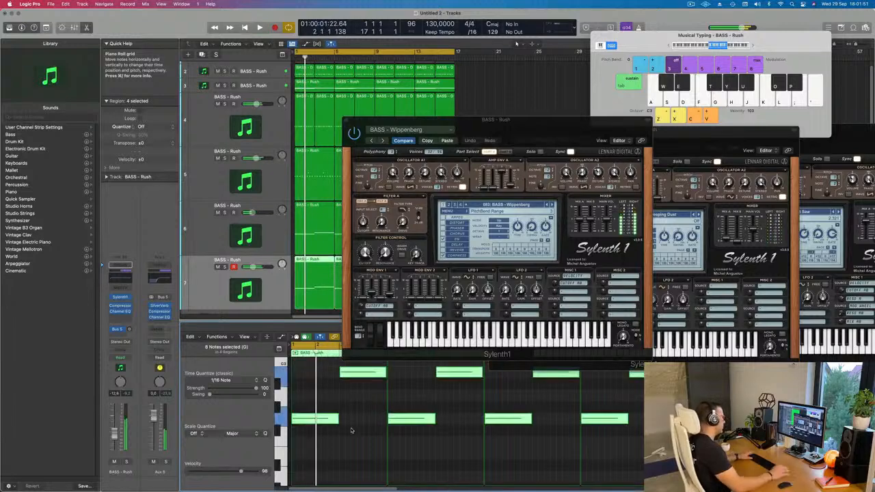
{"action": "left_click_drag", "start_coordinate": [580, 132], "coordinate": [512, 122]}
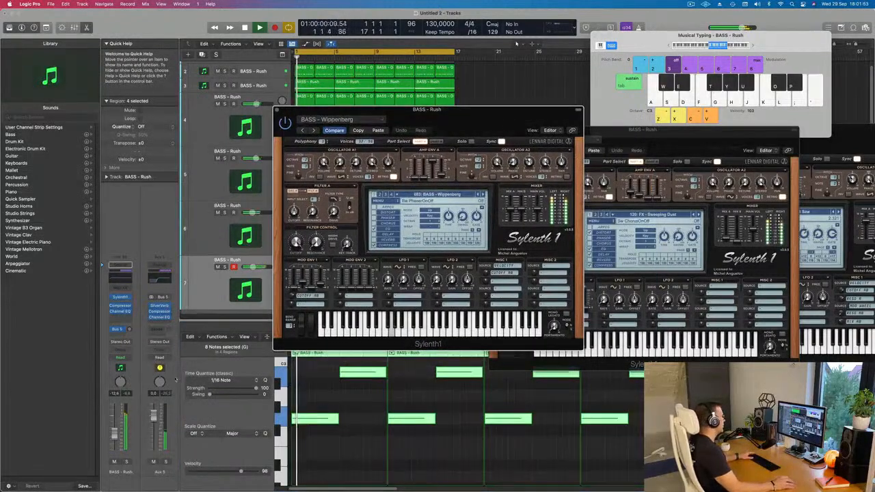
Restart playback and step track 7's Sylenth1 back through the bass presets to 074: BASS - Sub Bass
{"action": "left_click", "coordinate": [206, 363]}
{"action": "key", "text": "Return"}
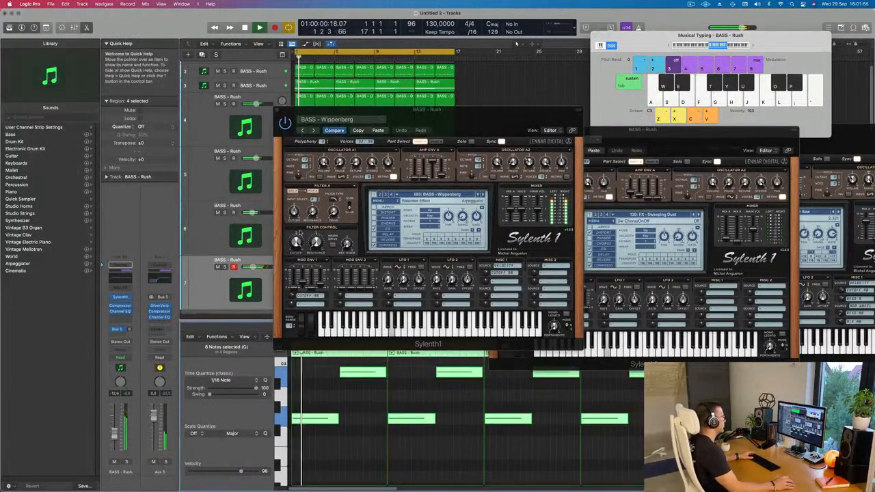
{"action": "left_click", "coordinate": [479, 194]}
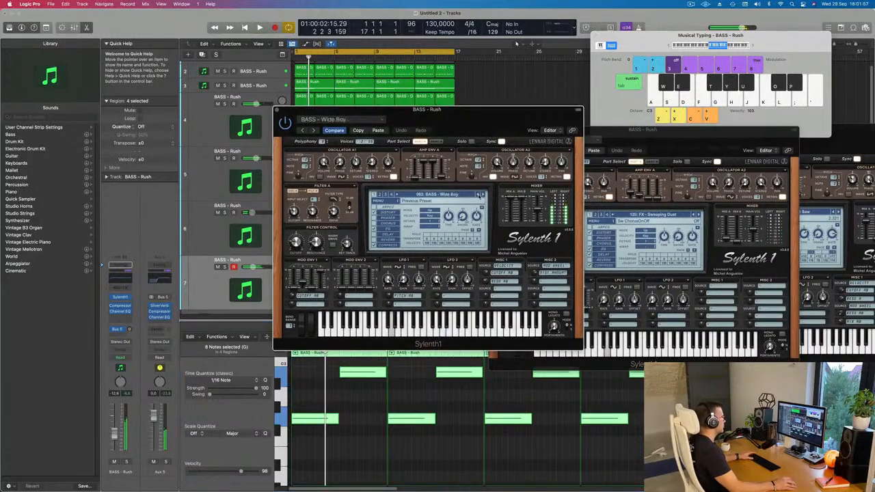
{"action": "left_click", "coordinate": [480, 195]}
{"action": "left_click", "coordinate": [479, 195]}
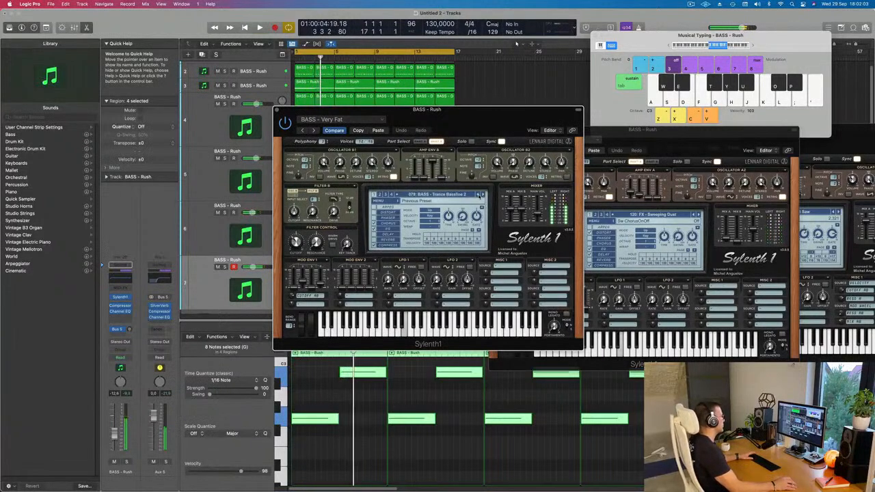
{"action": "left_click", "coordinate": [479, 195]}
{"action": "left_click", "coordinate": [479, 195]}
{"action": "left_click", "coordinate": [479, 195]}
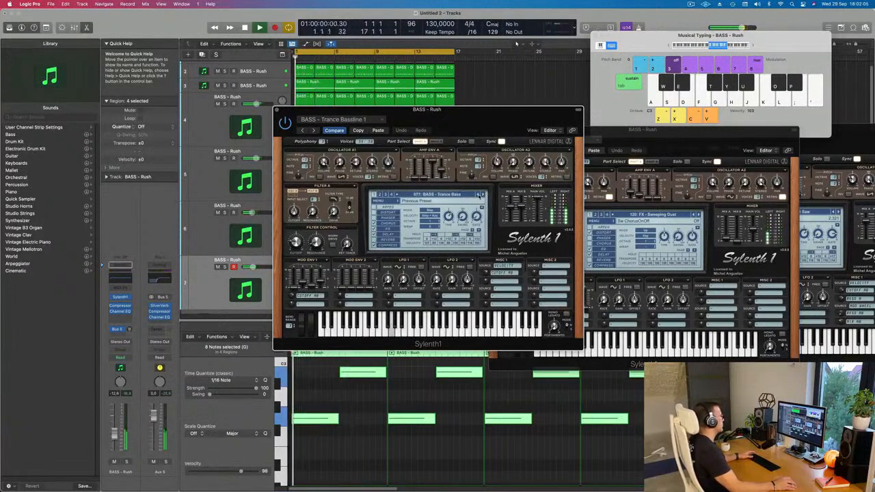
{"action": "left_click", "coordinate": [479, 195]}
{"action": "left_click", "coordinate": [479, 195]}
{"action": "left_click", "coordinate": [484, 195]}
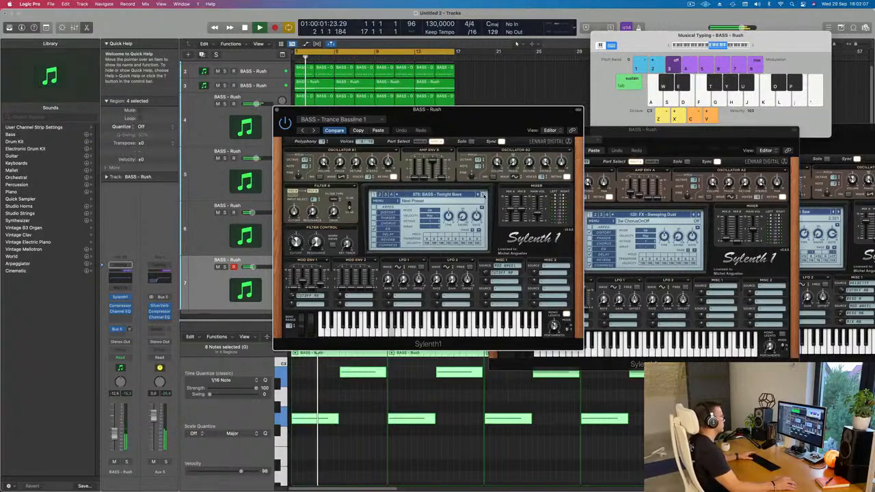
{"action": "left_click", "coordinate": [479, 195]}
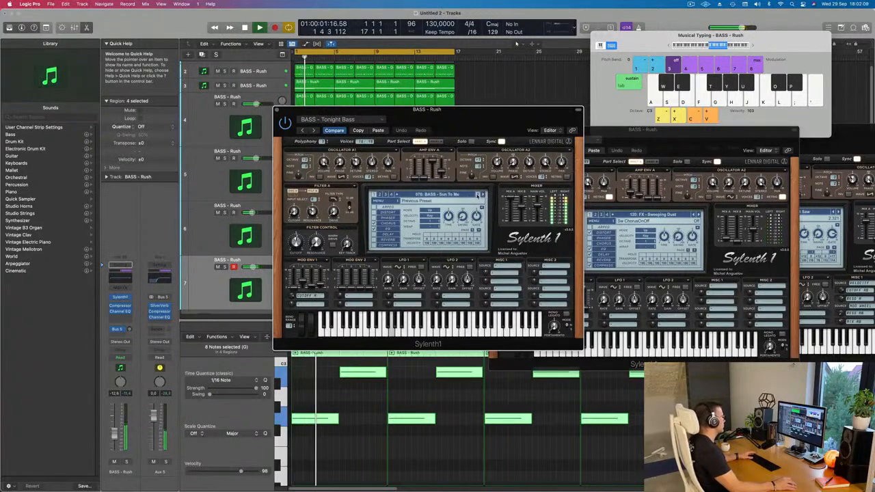
{"action": "left_click", "coordinate": [479, 195]}
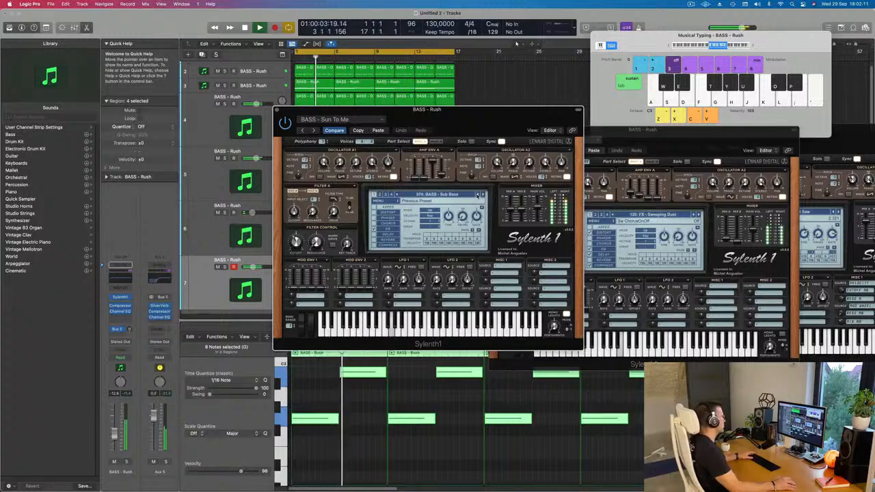
Add an Arpeggiator MIDI effect to track 7 and place its window next to the Sylenth1 window
{"action": "key", "text": "space"}
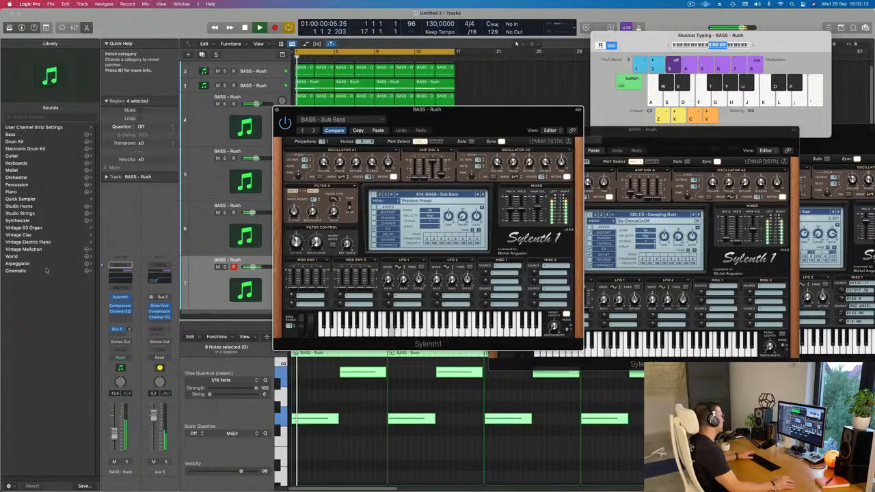
{"action": "left_click", "coordinate": [121, 287]}
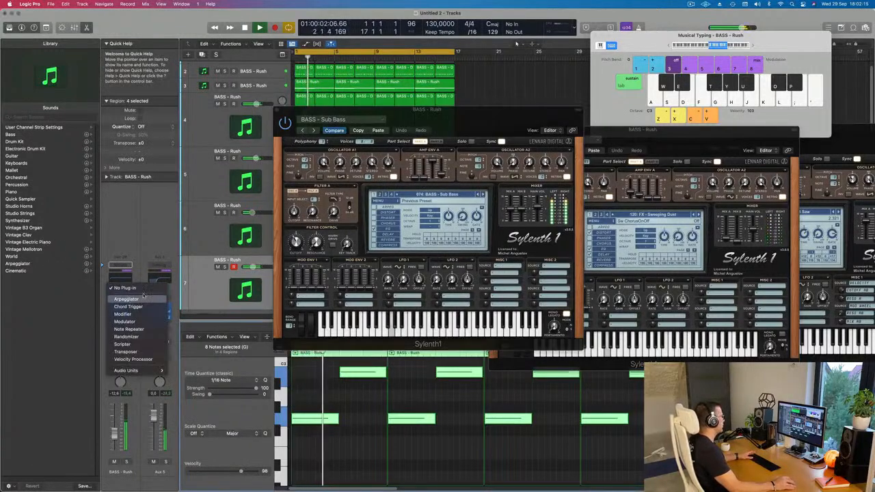
{"action": "left_click", "coordinate": [137, 298]}
{"action": "left_click_drag", "start_coordinate": [467, 115], "coordinate": [747, 109]}
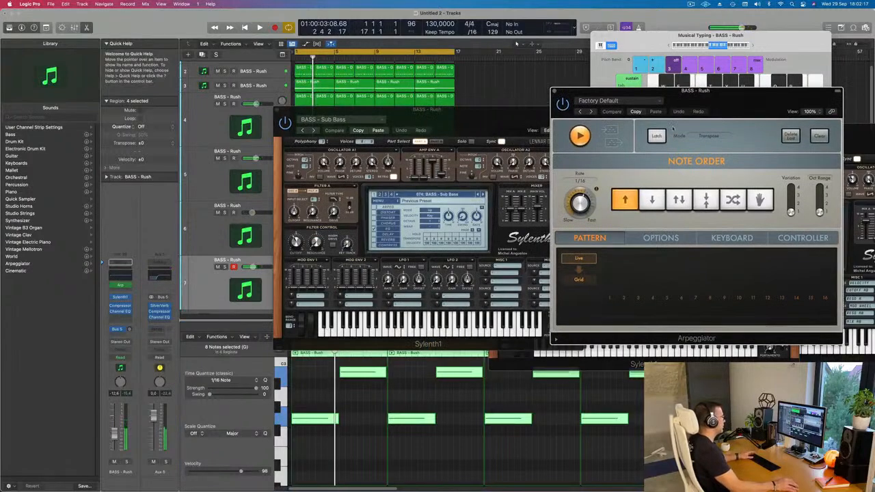
{"action": "left_click_drag", "start_coordinate": [495, 110], "coordinate": [482, 125]}
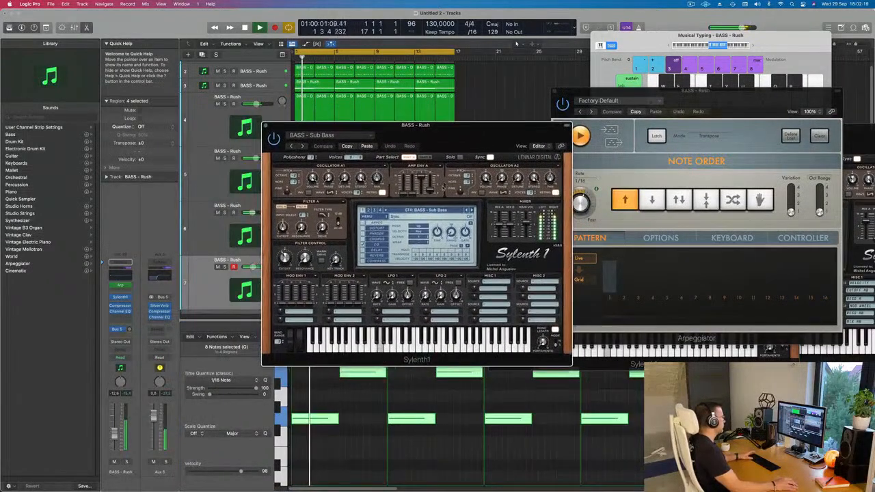
Step track 7's Sylenth1 forward through the bass presets to 083: BASS - Wippenberg
{"action": "left_click", "coordinate": [469, 210]}
{"action": "left_click", "coordinate": [470, 210]}
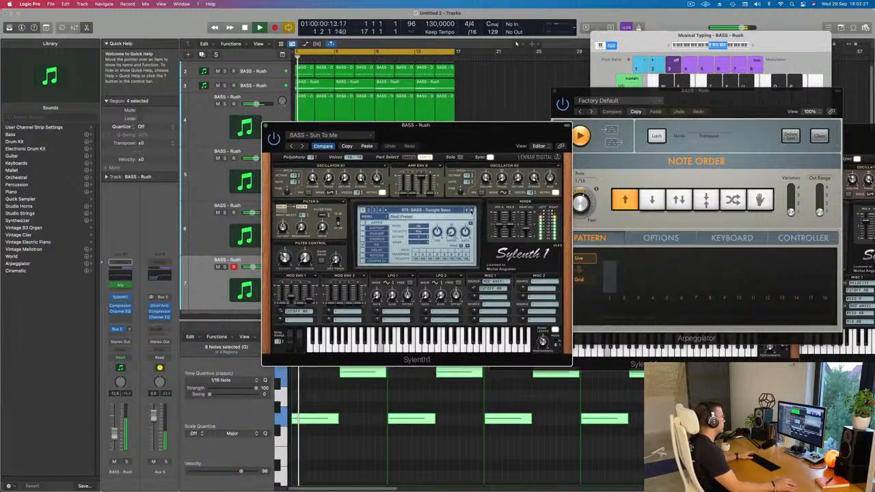
{"action": "left_click", "coordinate": [469, 210]}
{"action": "left_click", "coordinate": [470, 211]}
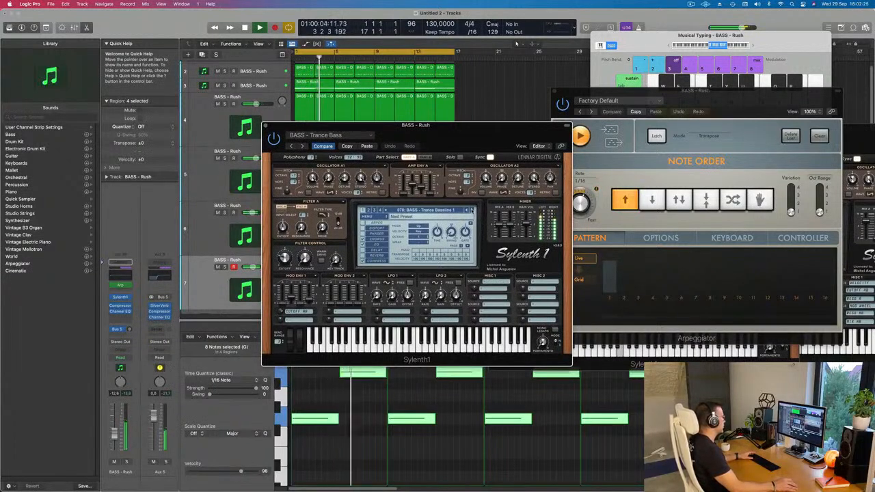
{"action": "left_click", "coordinate": [471, 210]}
{"action": "left_click", "coordinate": [471, 210]}
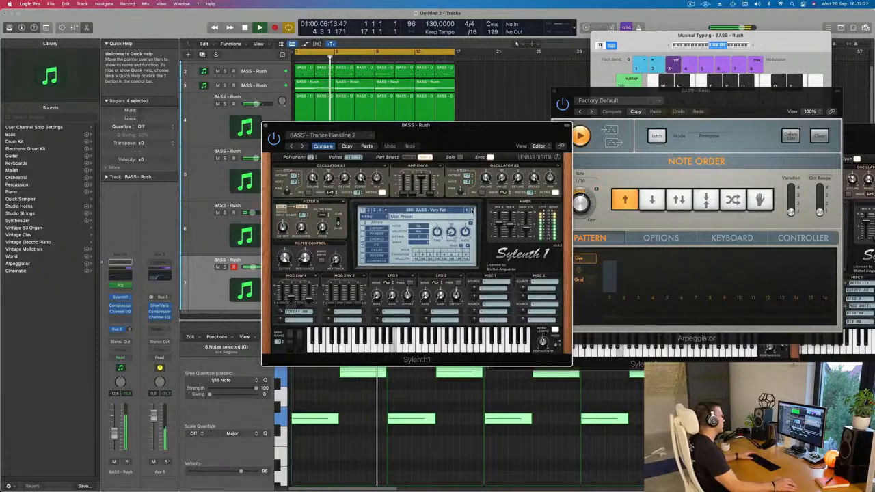
{"action": "left_click", "coordinate": [471, 210]}
{"action": "left_click", "coordinate": [470, 211]}
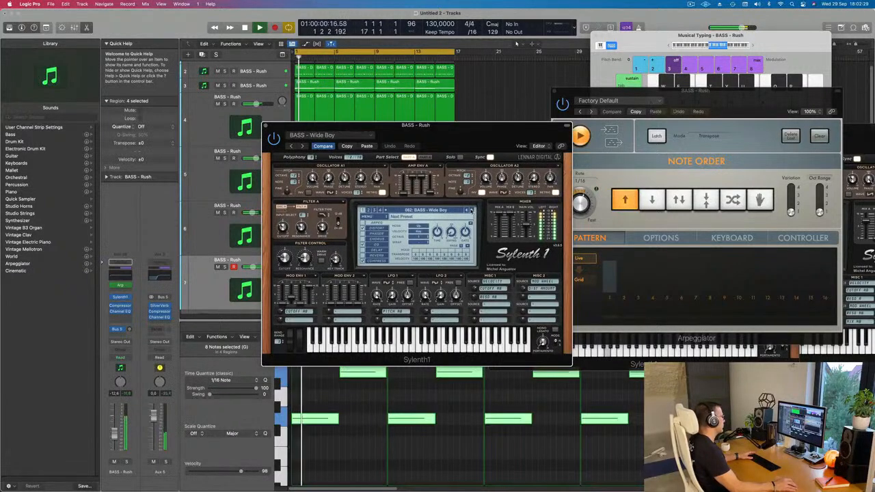
{"action": "left_click", "coordinate": [470, 211]}
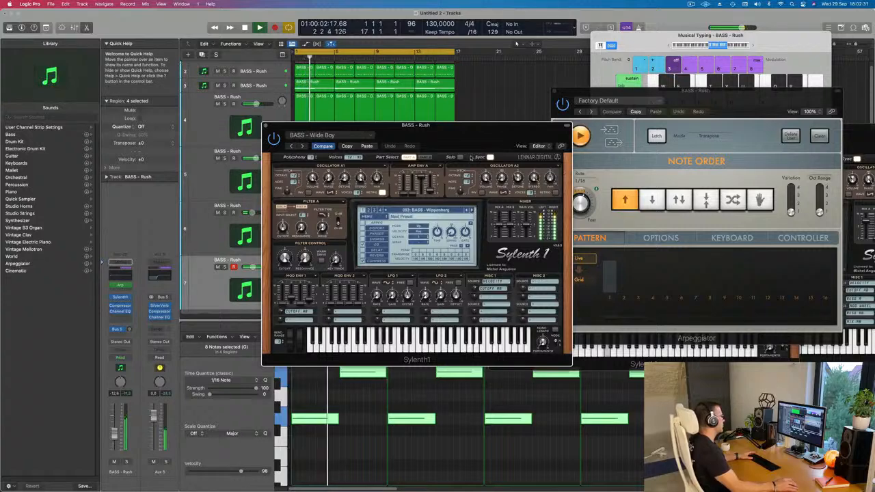
Move track 7's Sylenth1 window aside, set the track's volume to -11.6 dB and close the plug-in window
{"action": "left_click_drag", "start_coordinate": [482, 136], "coordinate": [617, 139]}
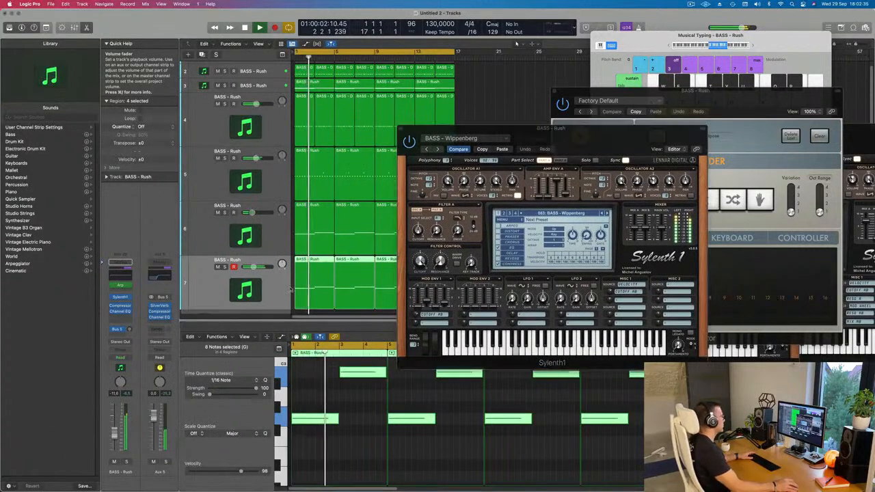
{"action": "left_click_drag", "start_coordinate": [556, 156], "coordinate": [419, 237]}
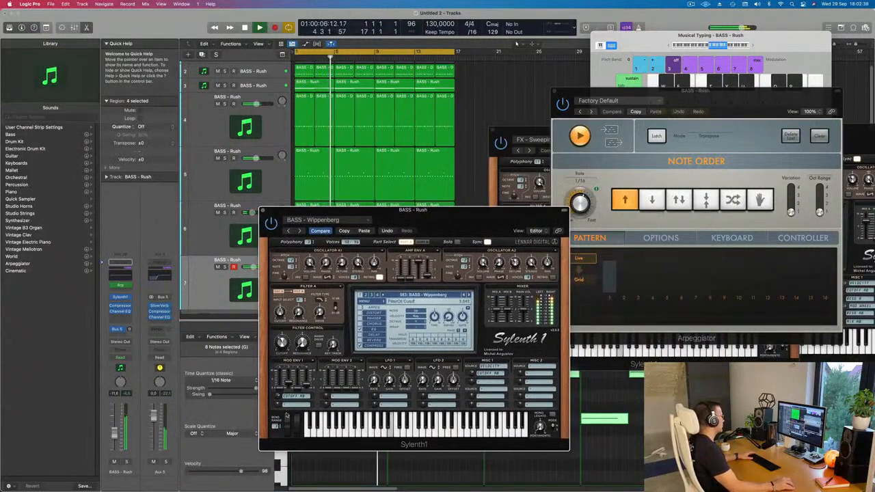
{"action": "left_click_drag", "start_coordinate": [440, 210], "coordinate": [462, 203]}
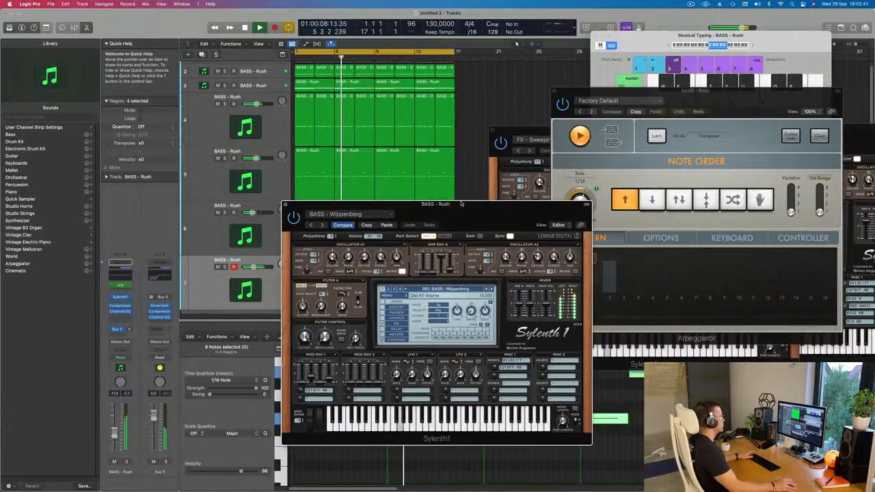
{"action": "left_click", "coordinate": [285, 203]}
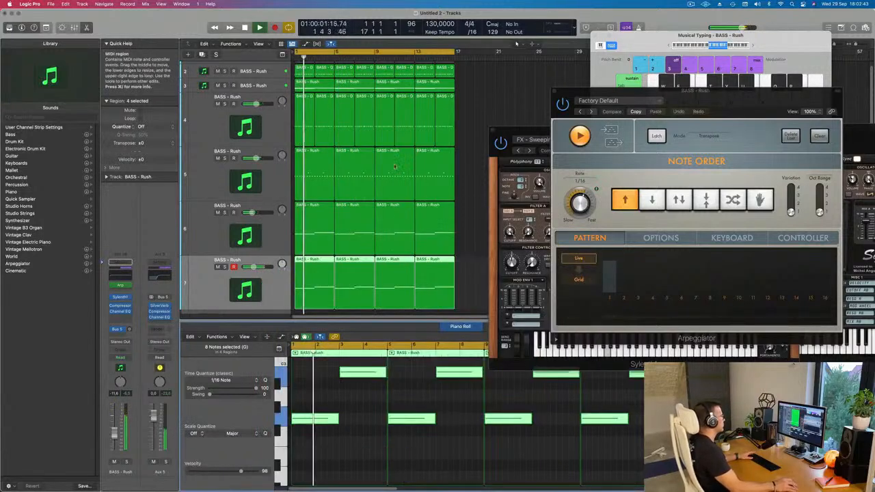
Mute track 5 and adjust the filter cutoff in track 4's Sylenth1 to about 1.27 while replaying from the start
{"action": "left_click", "coordinate": [217, 158]}
{"action": "key", "text": "super+Left"}
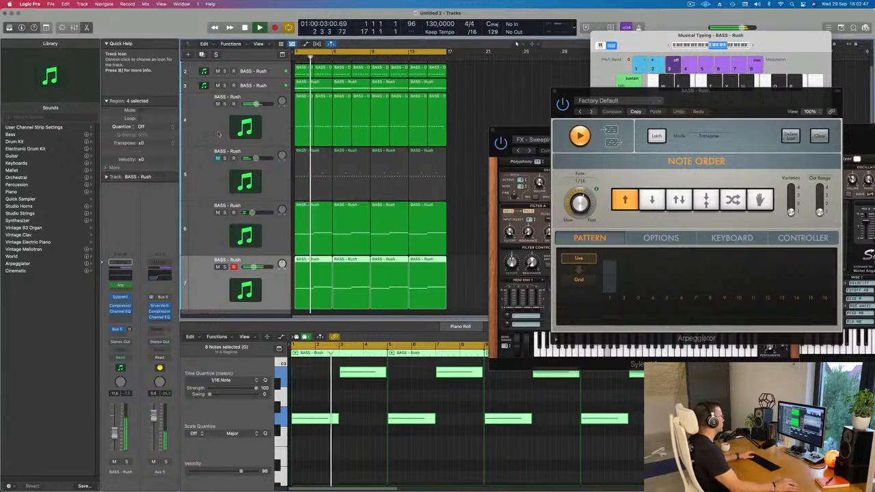
{"action": "key", "text": "Up"}
{"action": "key", "text": "Up"}
{"action": "key", "text": "Up"}
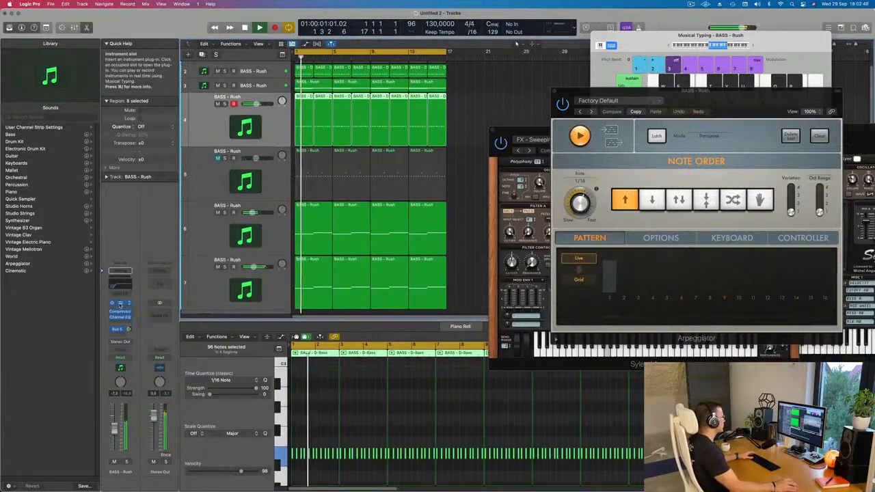
{"action": "left_click", "coordinate": [120, 303]}
{"action": "left_click_drag", "start_coordinate": [410, 234], "coordinate": [410, 244]}
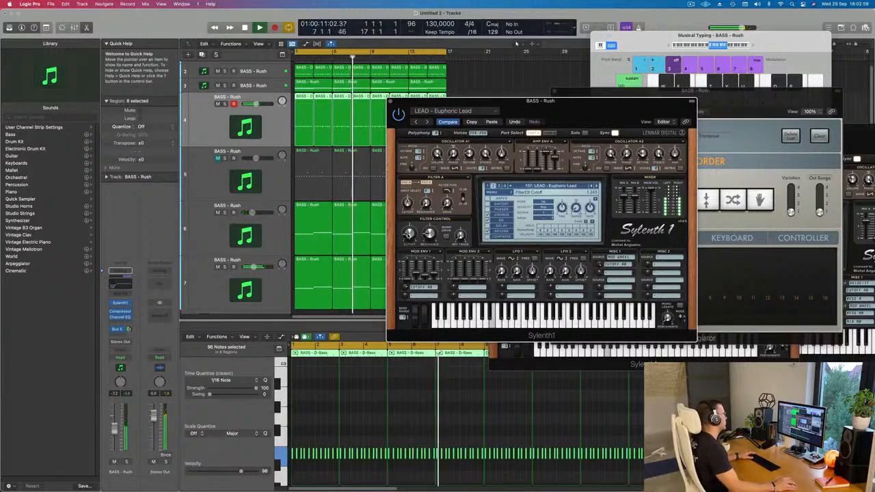
Mute track 3 and close track 4's Sylenth1 window
{"action": "left_click", "coordinate": [217, 85]}
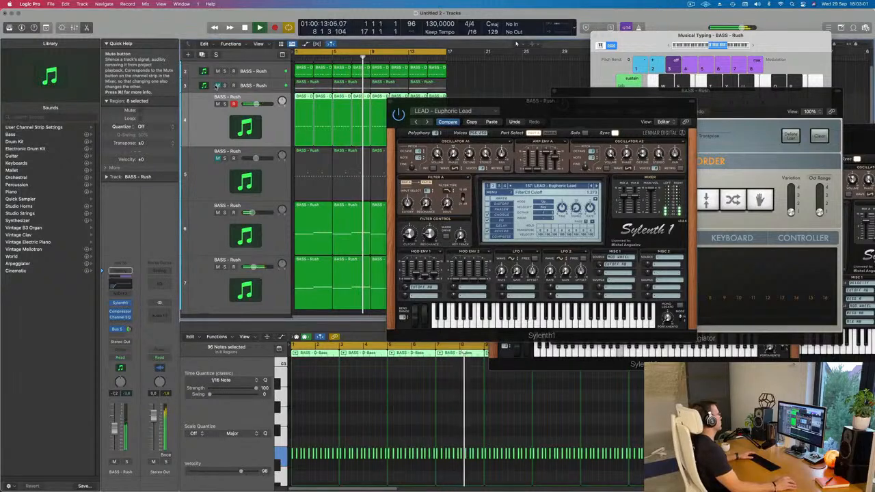
{"action": "left_click_drag", "start_coordinate": [424, 101], "coordinate": [532, 83]}
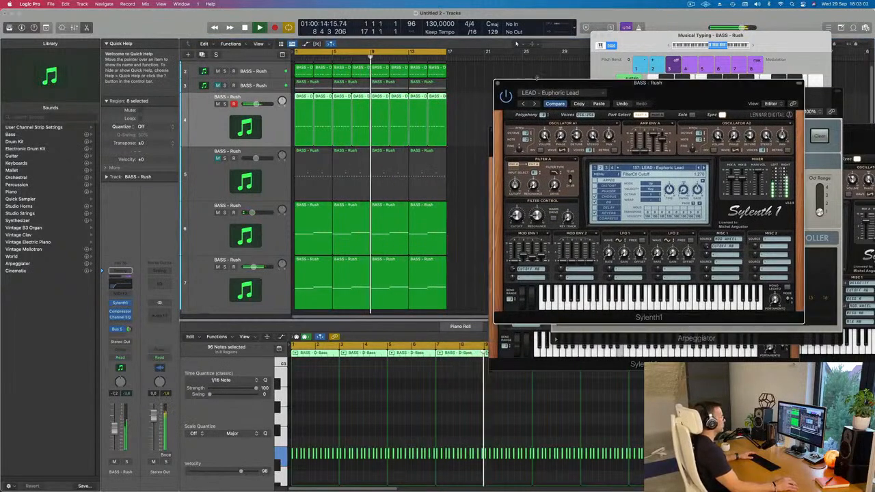
{"action": "left_click", "coordinate": [497, 83]}
Solo track 6 briefly from the start of the song to hear it alone, and unsolo it again
{"action": "scroll", "coordinate": [464, 173], "scroll_direction": "down", "scroll_amount": 3}
{"action": "scroll", "coordinate": [411, 178], "scroll_direction": "down", "scroll_amount": 5}
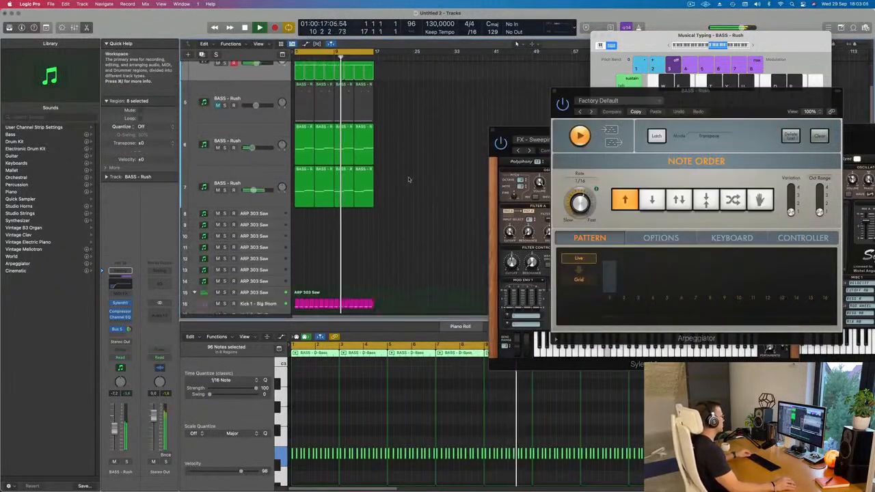
{"action": "scroll", "coordinate": [412, 178], "scroll_direction": "up", "scroll_amount": 4}
{"action": "scroll", "coordinate": [421, 178], "scroll_direction": "up", "scroll_amount": 5}
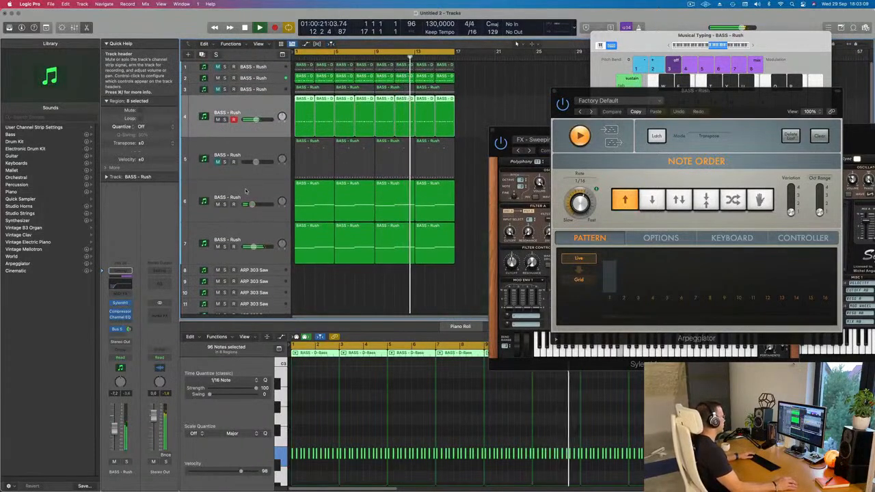
{"action": "left_click", "coordinate": [229, 203]}
{"action": "key", "text": "Return"}
{"action": "left_click", "coordinate": [225, 204]}
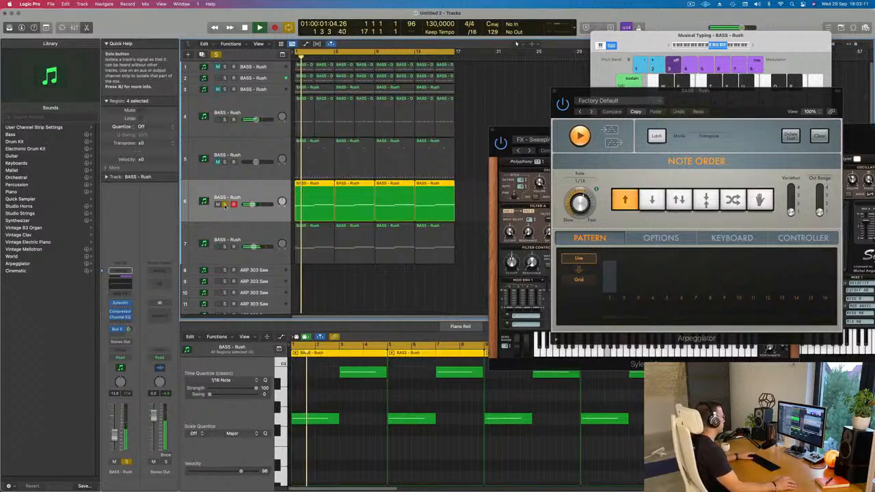
{"action": "left_click", "coordinate": [225, 204]}
{"action": "key", "text": "space"}
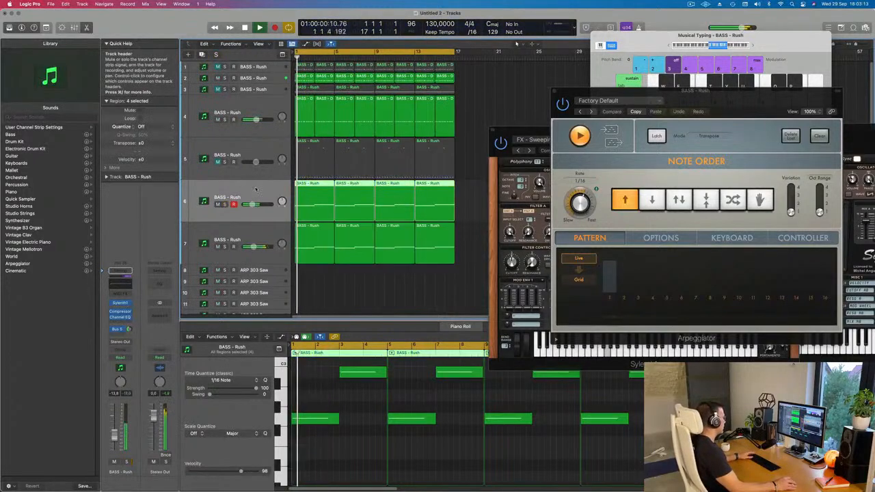
Select track 7 and replay from the start, comparing the mix with track 5 unmuted and muted
{"action": "left_click", "coordinate": [243, 221]}
{"action": "key", "text": "Return"}
{"action": "left_click", "coordinate": [217, 162]}
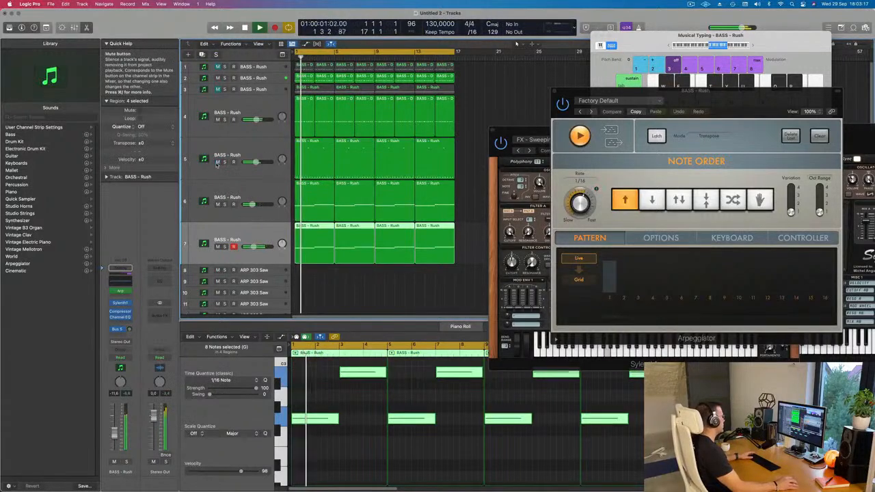
{"action": "left_click", "coordinate": [217, 162]}
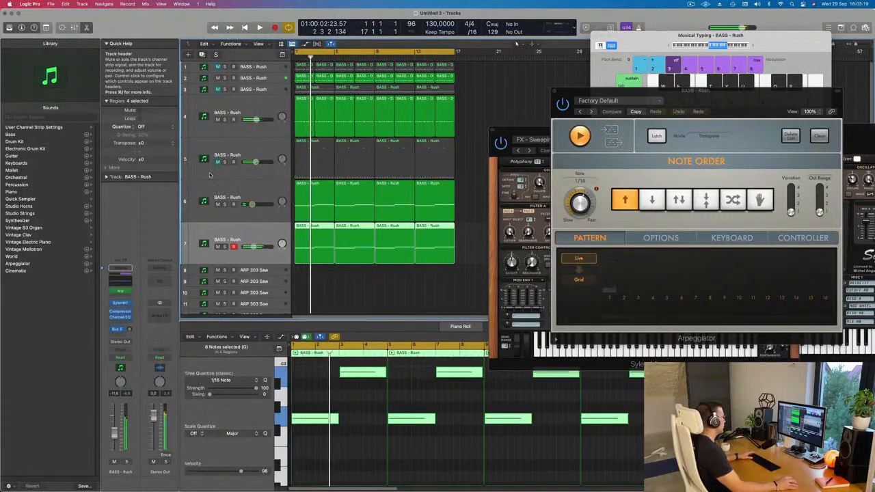
Duplicate track 7 as a new empty track 8 and place its Sylenth1 window beside the track headers
{"action": "key", "text": "z"}
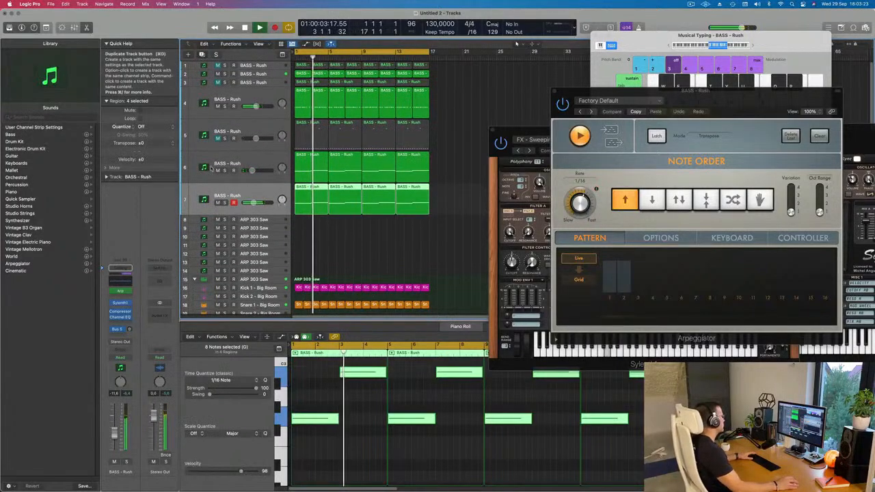
{"action": "left_click", "coordinate": [201, 54]}
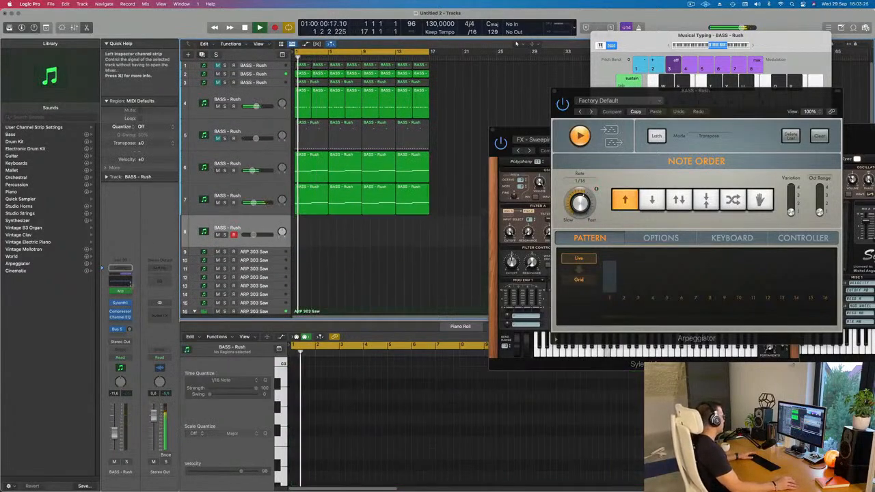
{"action": "left_click", "coordinate": [121, 298]}
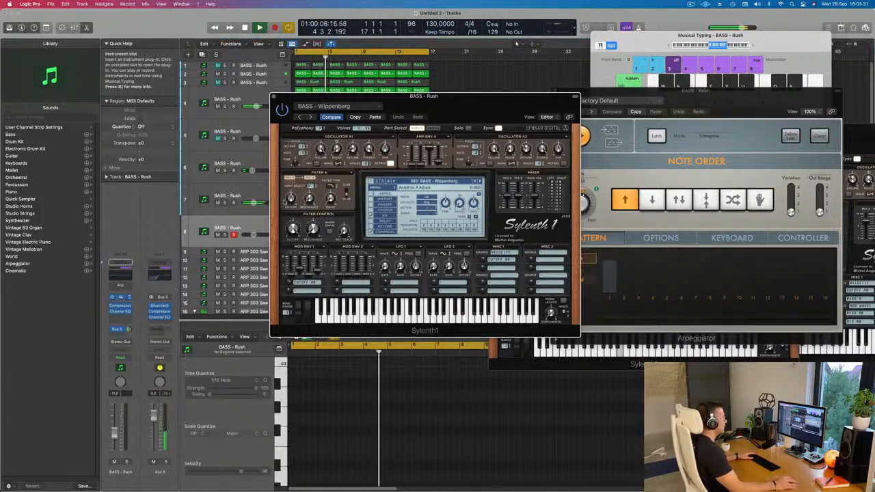
{"action": "left_click_drag", "start_coordinate": [462, 105], "coordinate": [578, 120]}
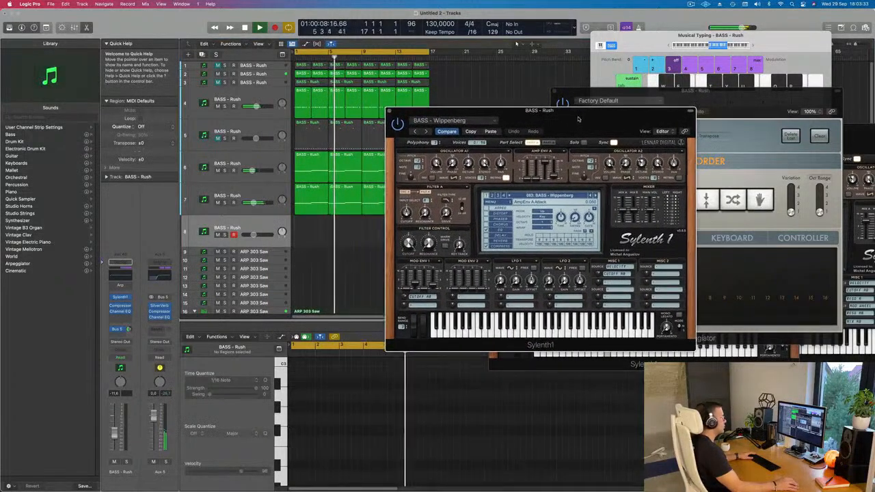
Load the preset 122: LEAD - 80's Cop into track 8's Sylenth1 and try out its filter cutoff
{"action": "left_click", "coordinate": [557, 195]}
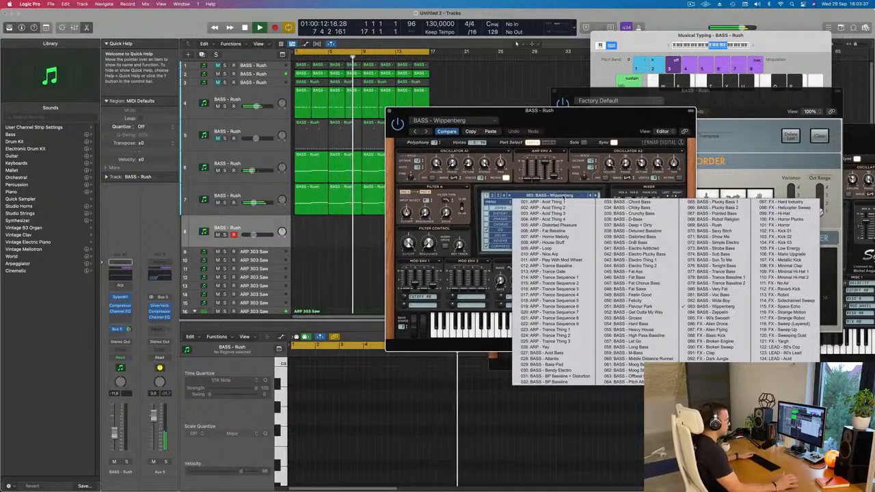
{"action": "left_click", "coordinate": [779, 348]}
{"action": "left_click_drag", "start_coordinate": [585, 123], "coordinate": [602, 115]}
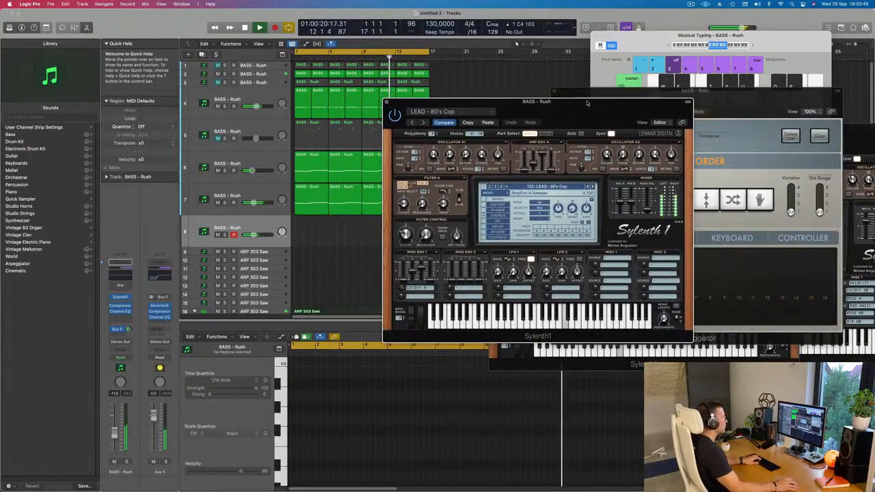
{"action": "left_click_drag", "start_coordinate": [585, 103], "coordinate": [581, 109]}
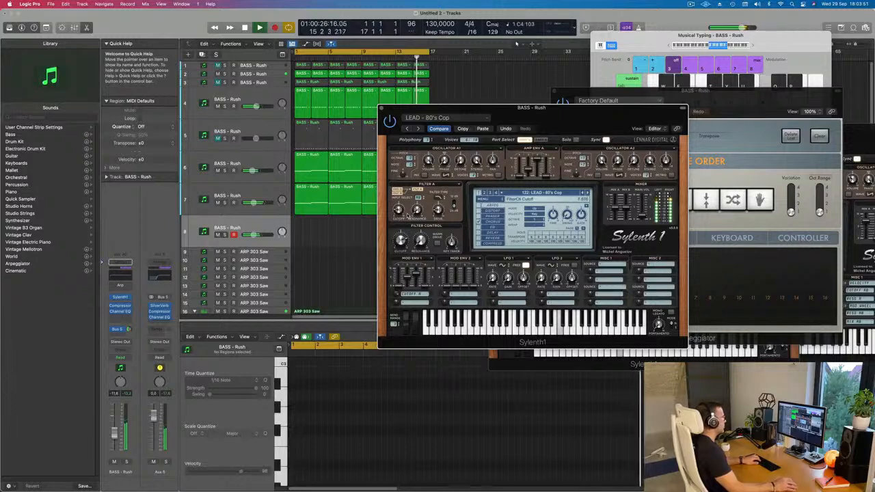
Shift the Musical Typing keyboard to a higher range and step track 8's Sylenth1 forward to the LEAD - Acid preset
{"action": "left_click", "coordinate": [755, 46]}
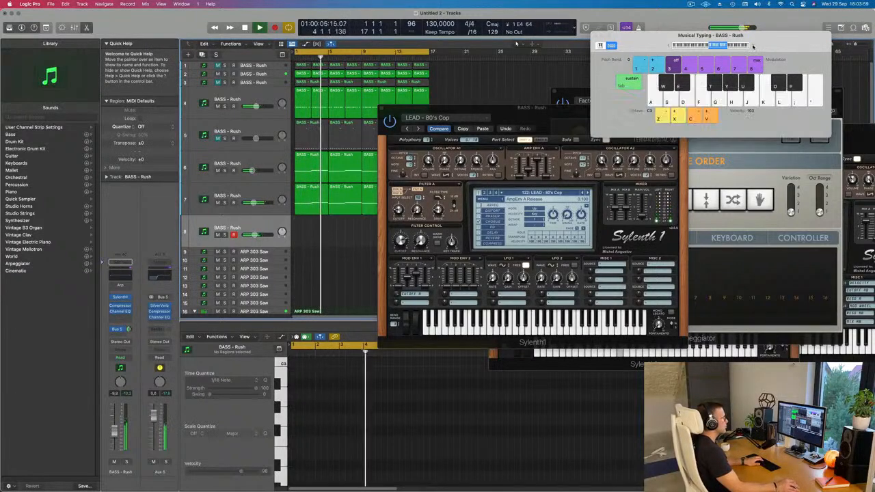
{"action": "left_click", "coordinate": [587, 193]}
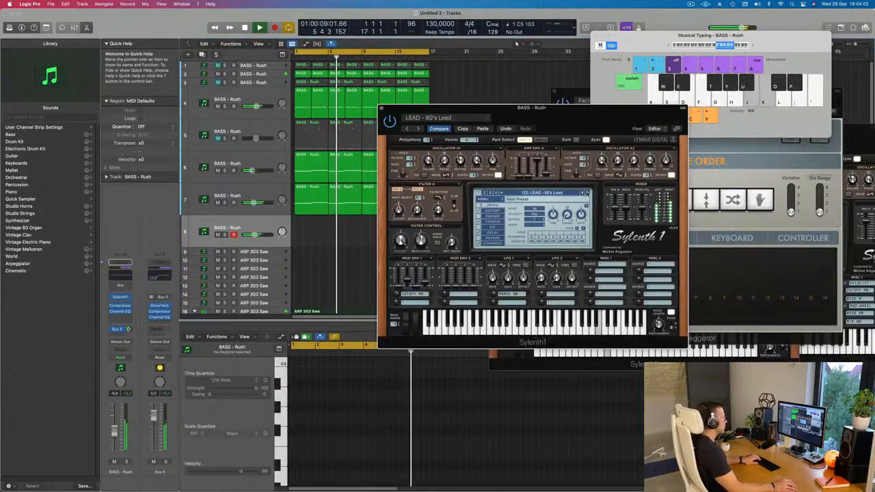
{"action": "left_click", "coordinate": [587, 193]}
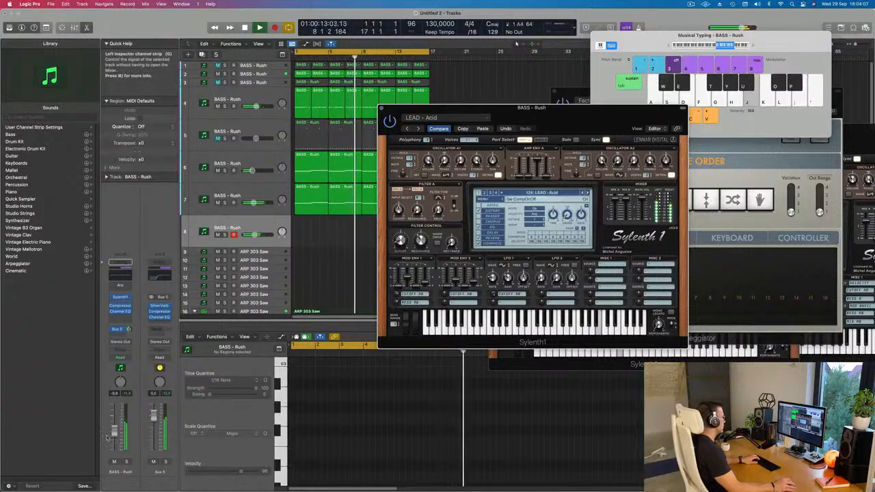
Set track 8's volume to -13.0 dB and step its Sylenth1 forward to the LEAD - Bad Ass Saw preset
{"action": "left_click_drag", "start_coordinate": [113, 432], "coordinate": [115, 438]}
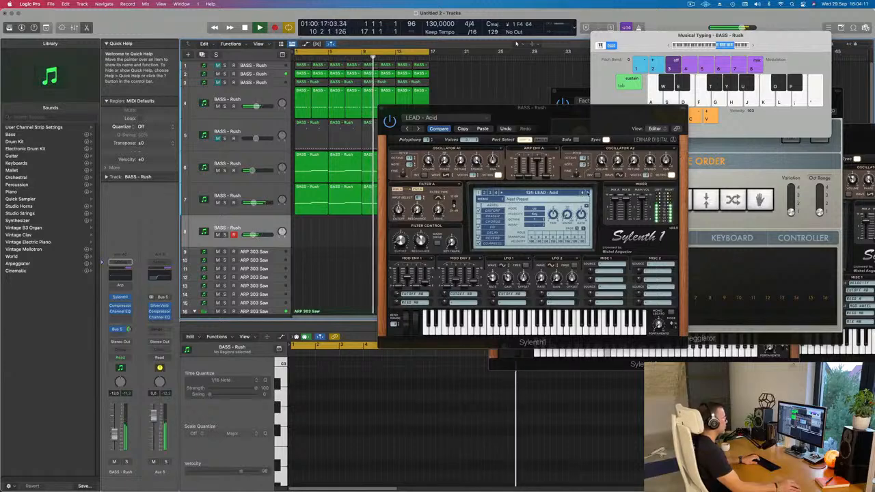
{"action": "left_click", "coordinate": [586, 193]}
{"action": "left_click", "coordinate": [586, 193]}
{"action": "left_click", "coordinate": [586, 194]}
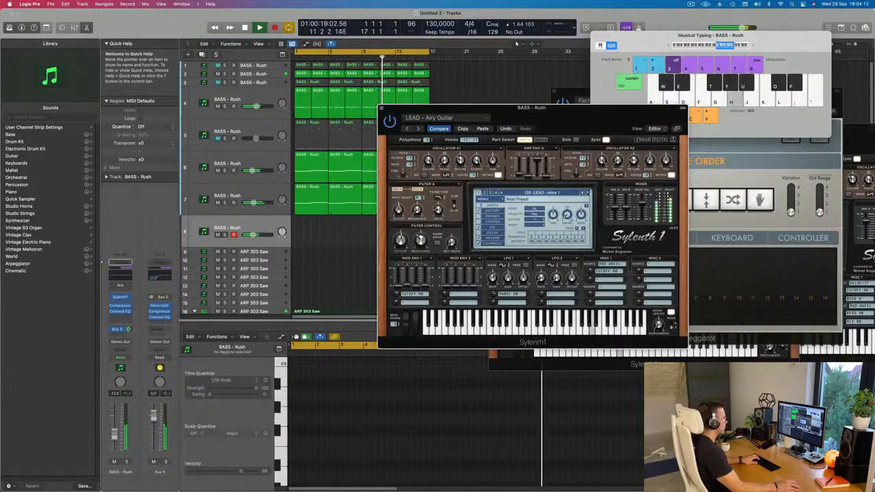
{"action": "left_click", "coordinate": [587, 194]}
{"action": "left_click", "coordinate": [588, 193]}
Try out the lead presets on track 8 by playing a few notes over the running loop
{"action": "key", "text": "j"}
{"action": "key", "text": "k"}
{"action": "key", "text": "h"}
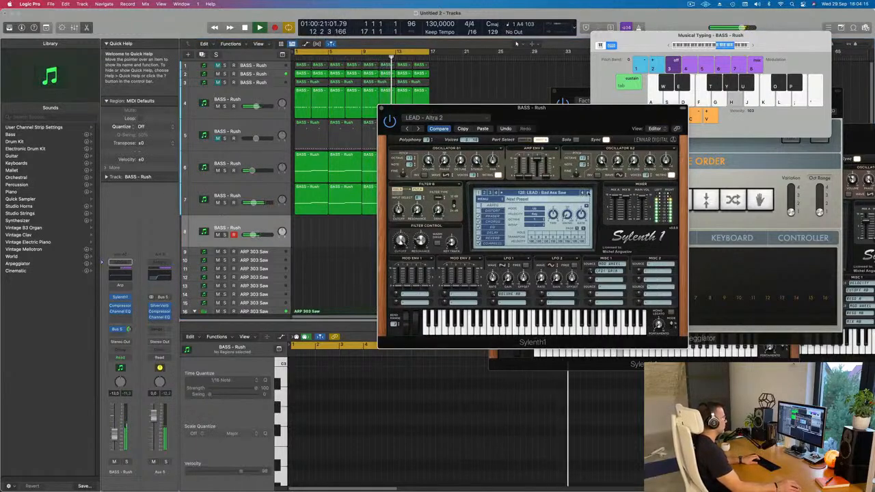
{"action": "key", "text": "j"}
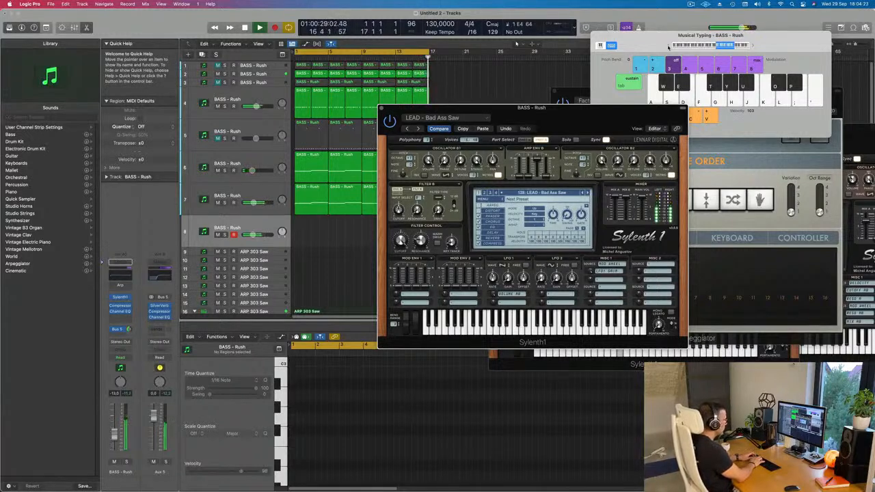
Record a lead melody on track 8 from bar 1 to about bar 13 using the Musical Typing keyboard
{"action": "key", "text": "r"}
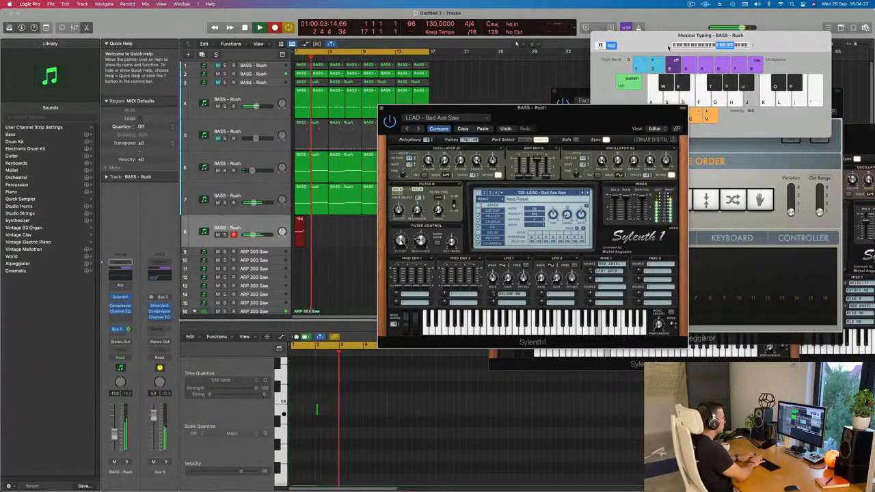
{"action": "key", "text": "f"}
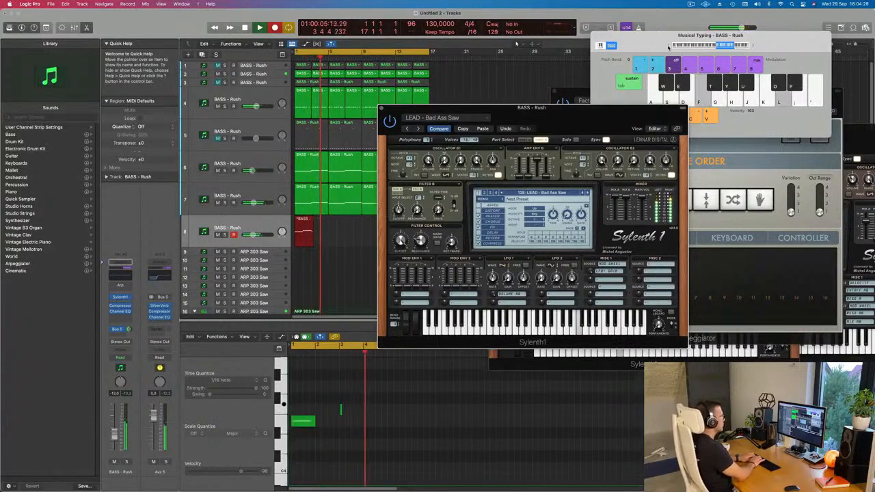
{"action": "key", "text": "l"}
{"action": "key", "text": "d"}
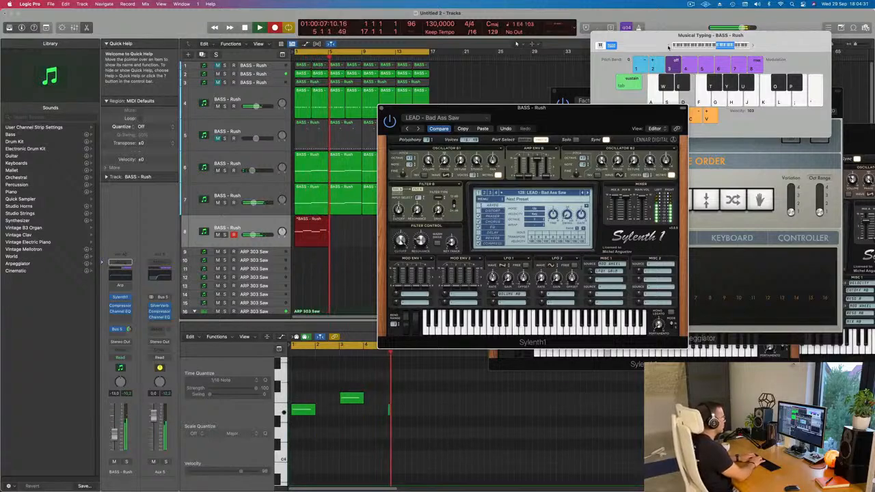
{"action": "key", "text": "g"}
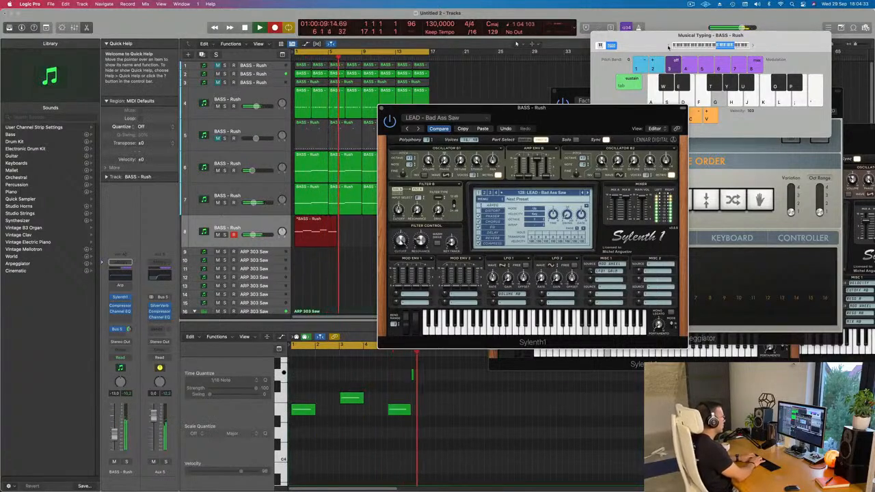
{"action": "key", "text": "d"}
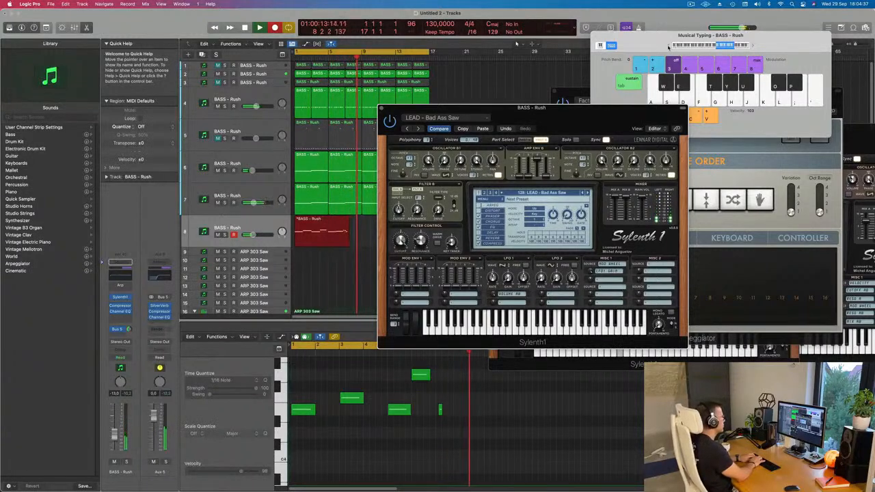
{"action": "key", "text": "d"}
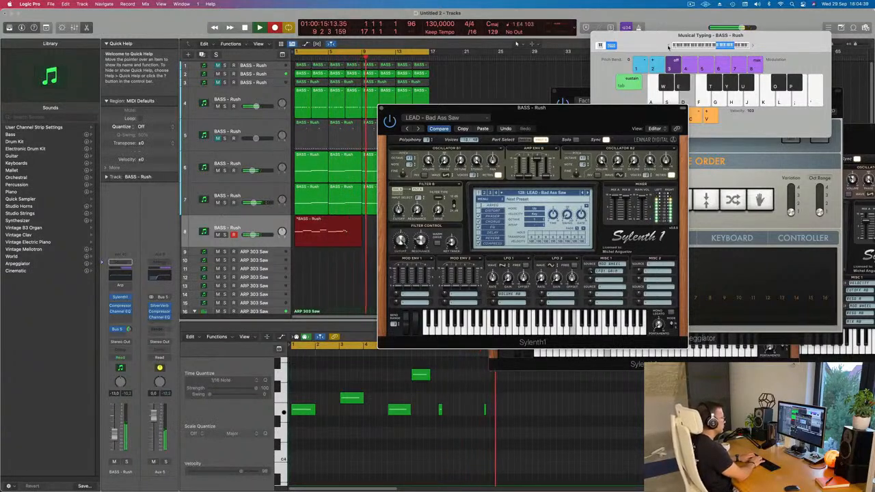
{"action": "key", "text": "g"}
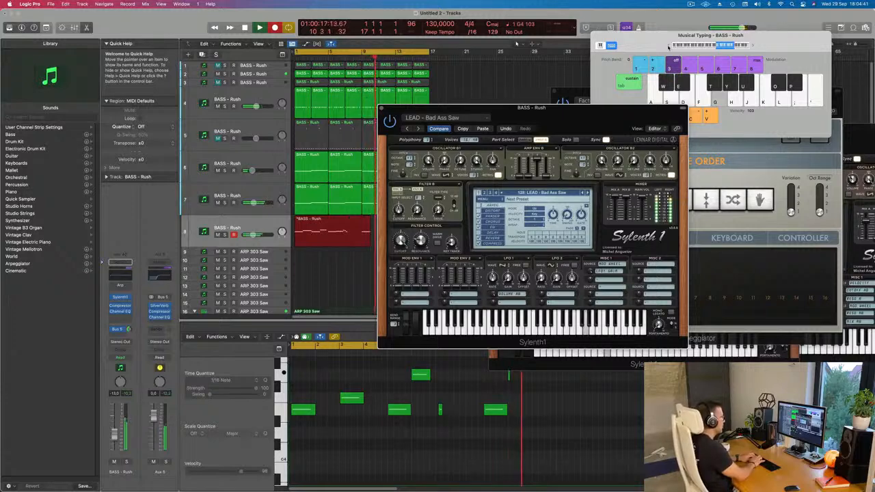
{"action": "key", "text": "k"}
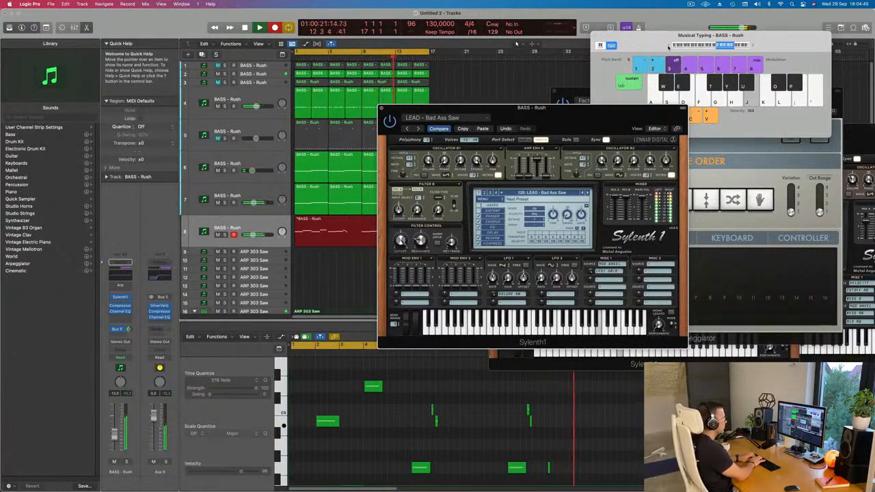
{"action": "key", "text": "space"}
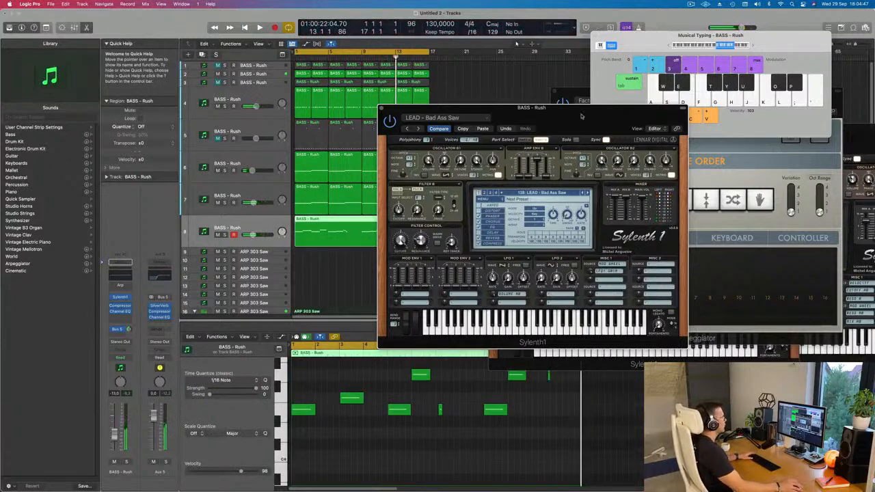
Play back the recorded lead and move the Sylenth1 window clear of the track regions
{"action": "key", "text": "space"}
{"action": "left_click", "coordinate": [574, 95]}
{"action": "left_click_drag", "start_coordinate": [479, 107], "coordinate": [611, 86]}
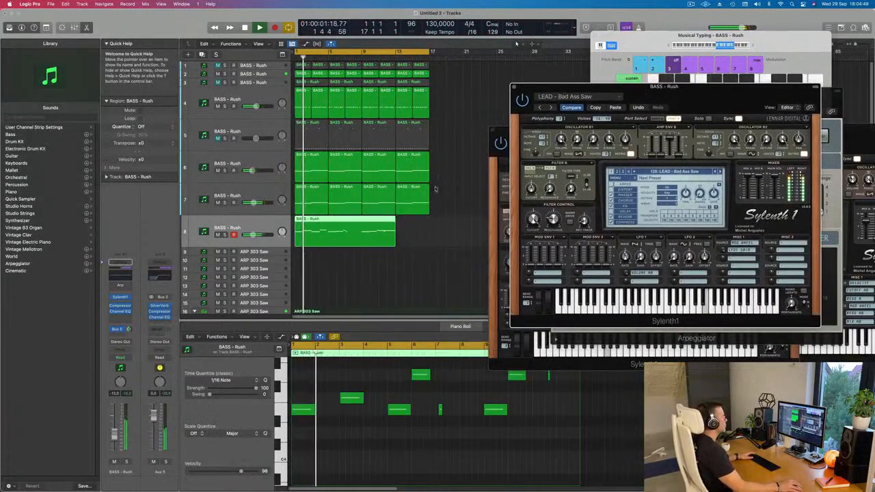
Split track 8's recorded region at bar 9 and delete the part before the split
{"action": "scroll", "coordinate": [353, 271], "scroll_direction": "left", "scroll_amount": 2}
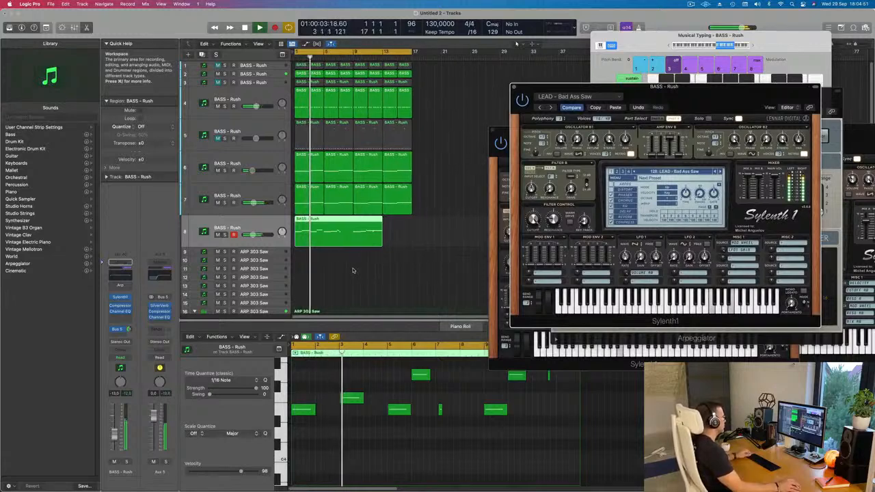
{"action": "key", "text": "super+Right"}
{"action": "key", "text": "super+Right"}
{"action": "key", "text": "super+Right"}
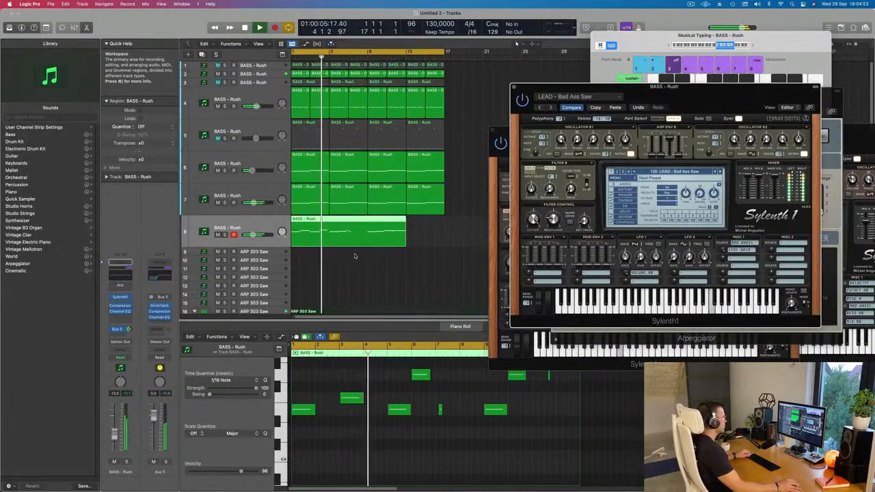
{"action": "key", "text": "super+Left"}
{"action": "key", "text": "super+Left"}
{"action": "key", "text": "super+Left"}
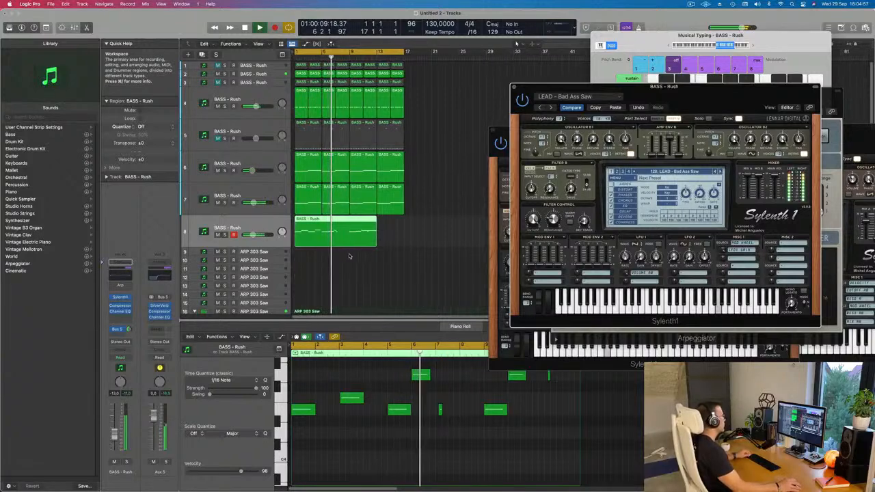
{"action": "key", "text": "super+Right"}
{"action": "key", "text": "super+Left"}
{"action": "key", "text": "super+Right"}
{"action": "key", "text": "super+Left"}
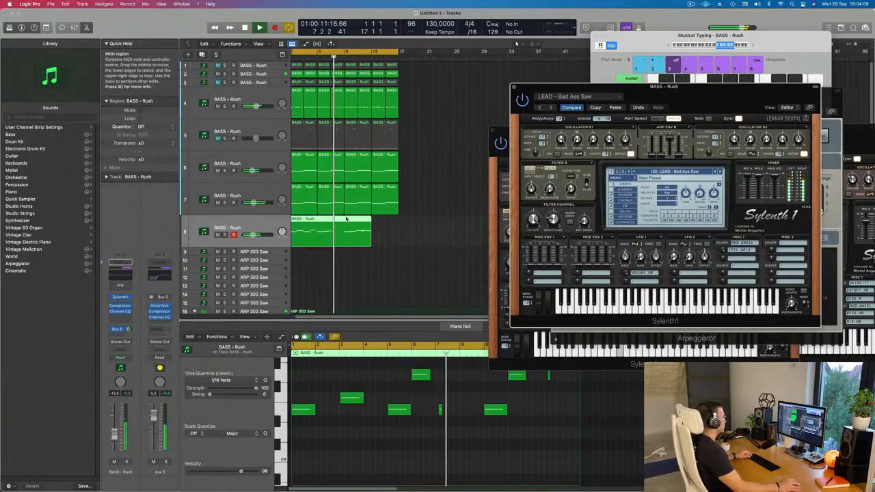
{"action": "double_click", "coordinate": [344, 224], "text": "super"}
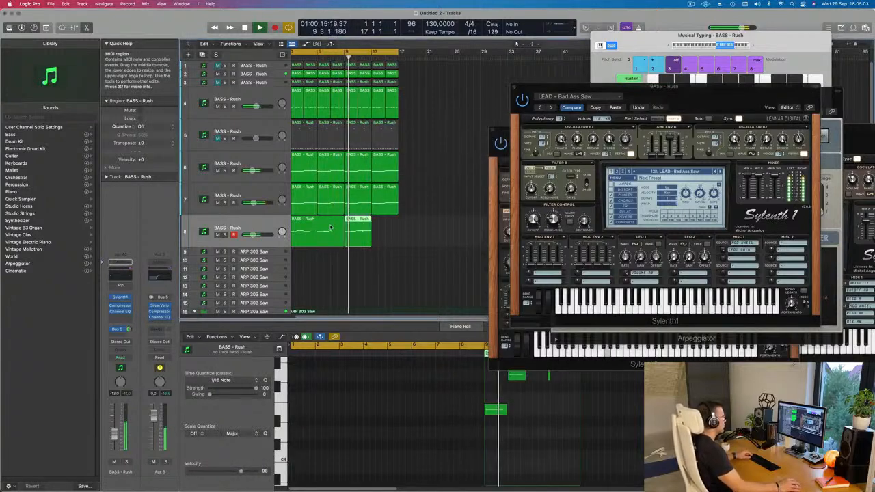
{"action": "left_click", "coordinate": [328, 226]}
{"action": "key", "text": "Delete"}
Move track 8's remaining region to bar 1 and restart playback from the beginning
{"action": "left_click", "coordinate": [363, 224]}
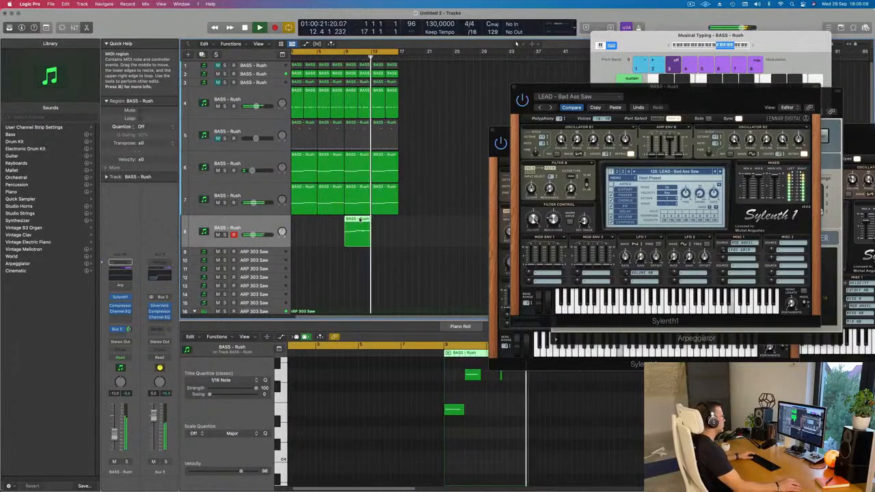
{"action": "left_click_drag", "start_coordinate": [359, 219], "coordinate": [307, 222]}
{"action": "key", "text": "Return"}
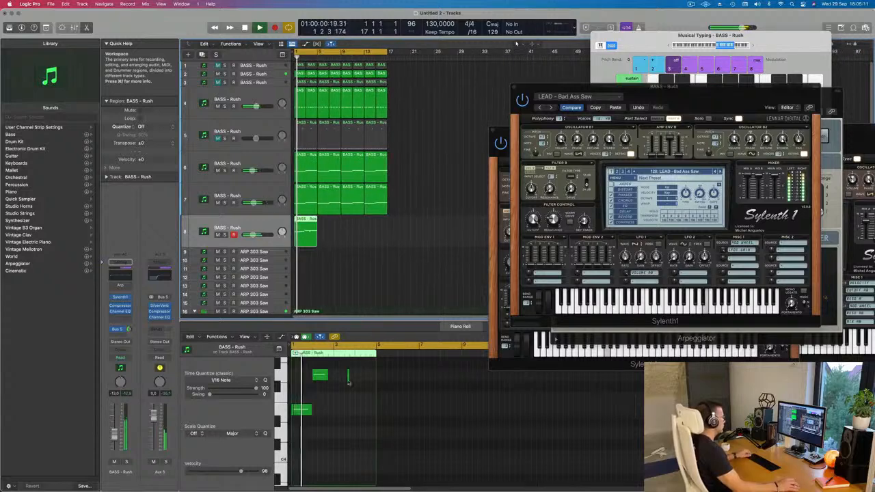
Transpose all notes in track 8's region down one octave and delete the very short low note after bar 3
{"action": "scroll", "coordinate": [348, 384], "scroll_direction": "up", "scroll_amount": 3}
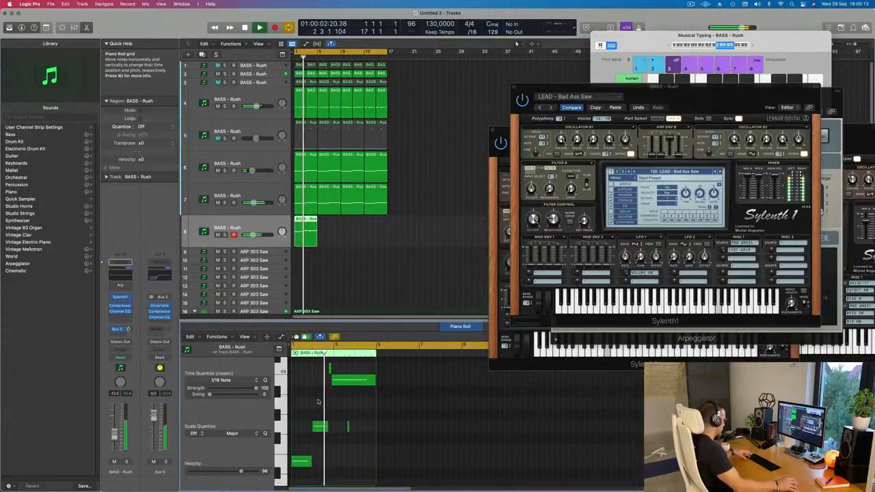
{"action": "key", "text": "super+a"}
{"action": "key", "text": "Delete"}
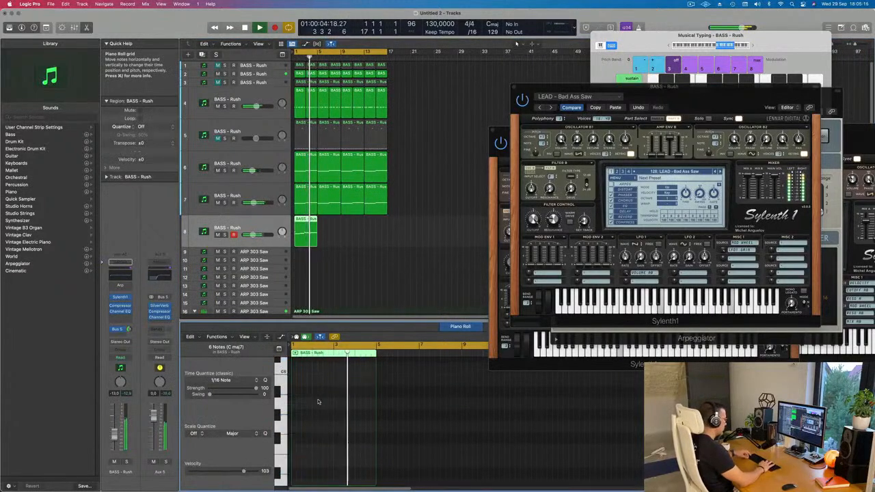
{"action": "scroll", "coordinate": [322, 401], "scroll_direction": "down", "scroll_amount": 5}
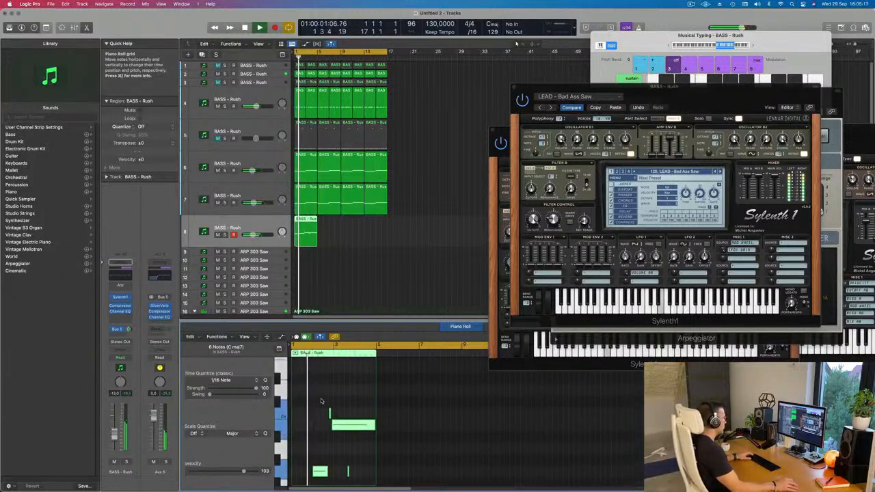
{"action": "left_click", "coordinate": [349, 468]}
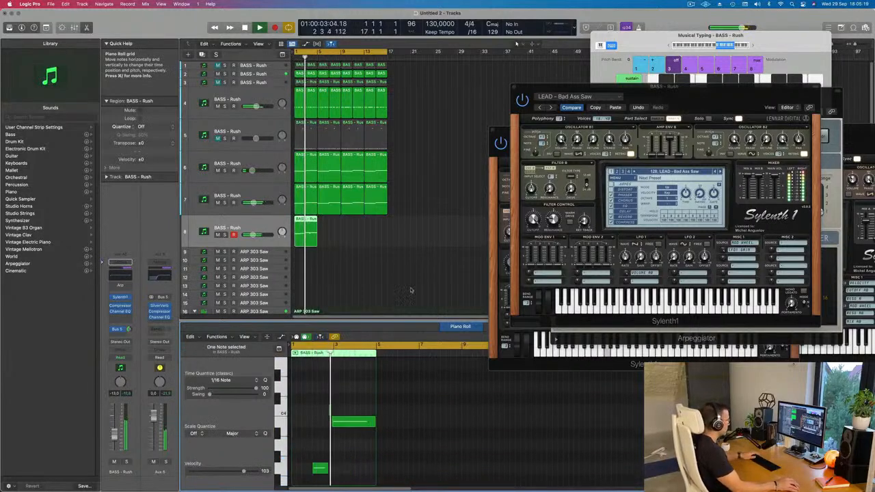
Bring the Sylenth1 window back into view, step back to LEAD - Acid and try it with the Arp MIDI effect
{"action": "key", "text": "super+Right"}
{"action": "key", "text": "super+Right"}
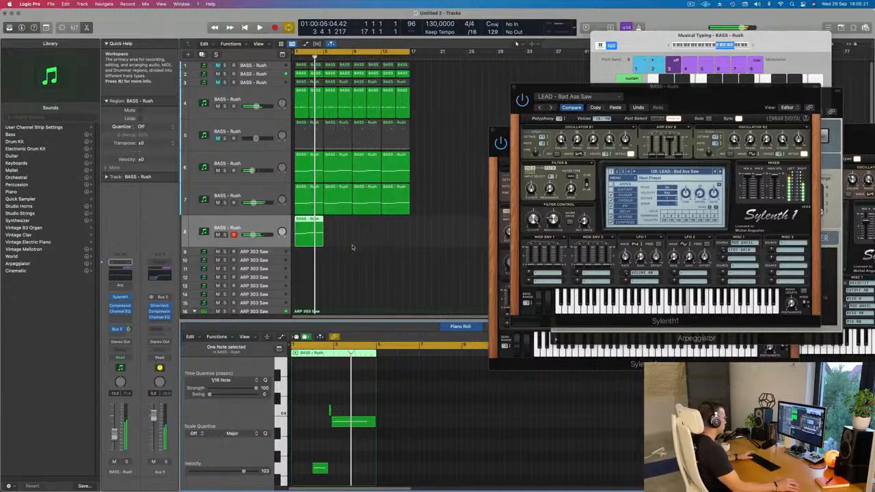
{"action": "left_click_drag", "start_coordinate": [710, 107], "coordinate": [587, 152]}
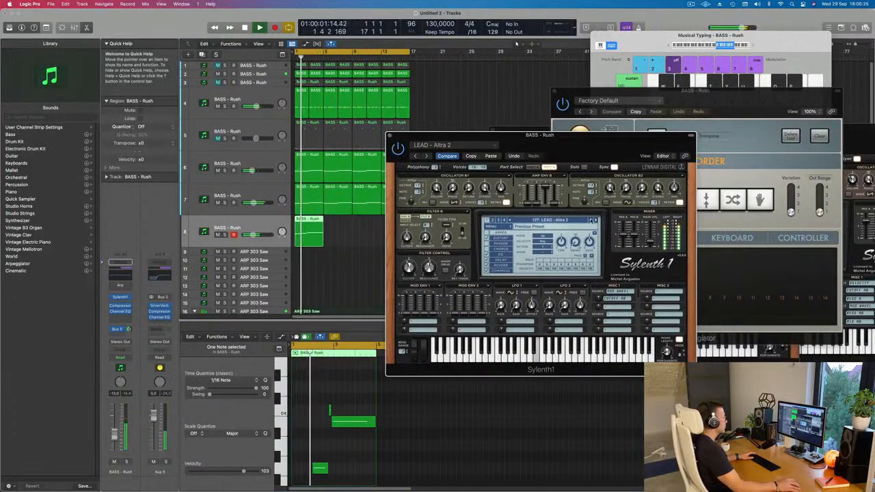
{"action": "left_click", "coordinate": [592, 220]}
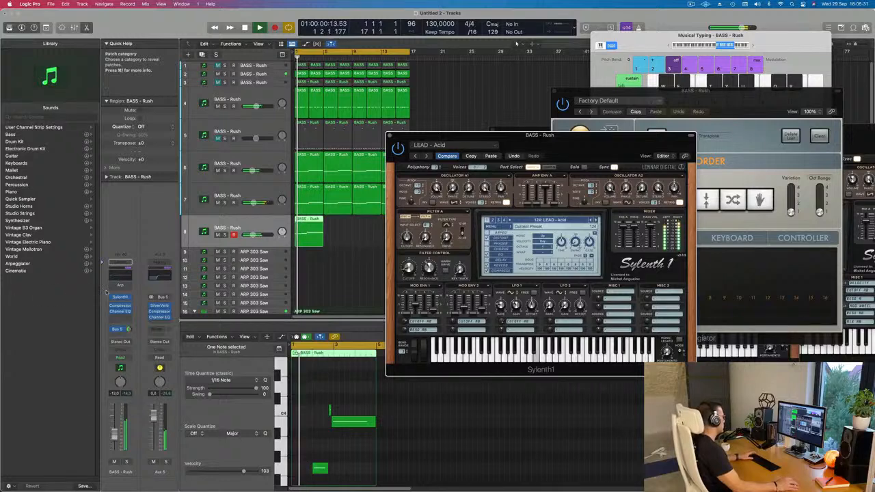
{"action": "left_click", "coordinate": [108, 288]}
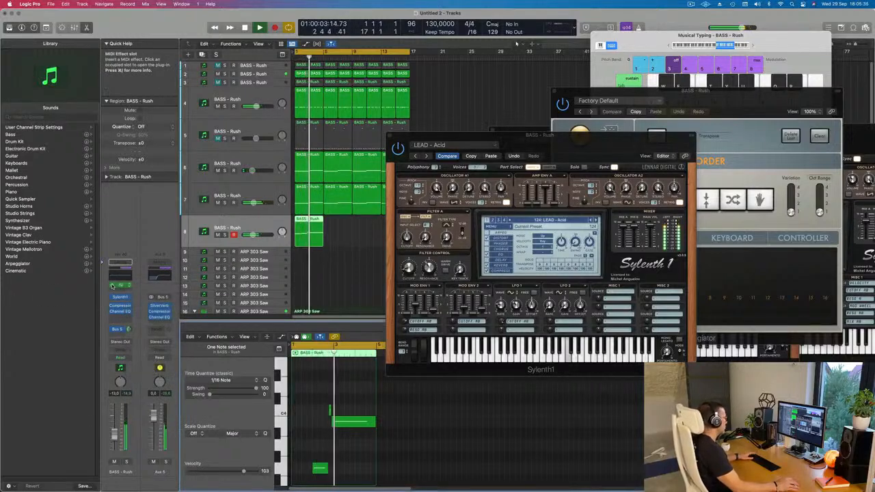
{"action": "key", "text": "Return"}
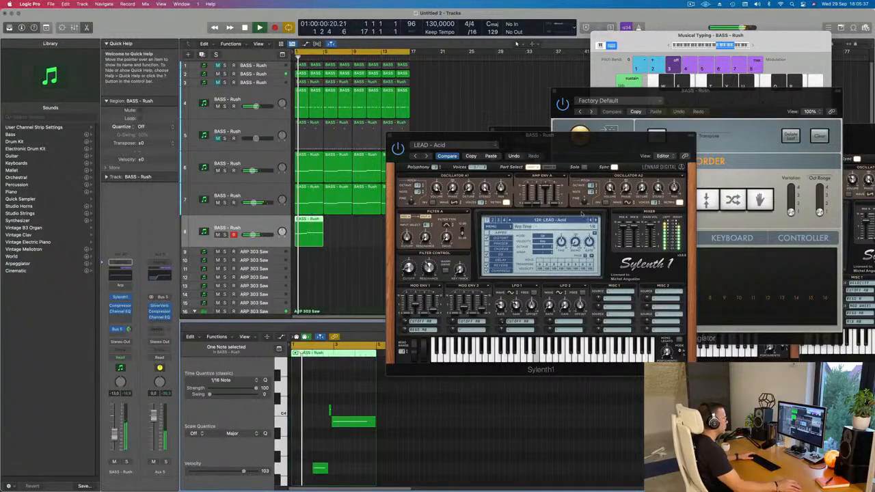
Step track 8's Sylenth1 back to the preset 083: BASS - Wippenberg and set the track's volume to -11.0 dB during playback
{"action": "left_click", "coordinate": [457, 157]}
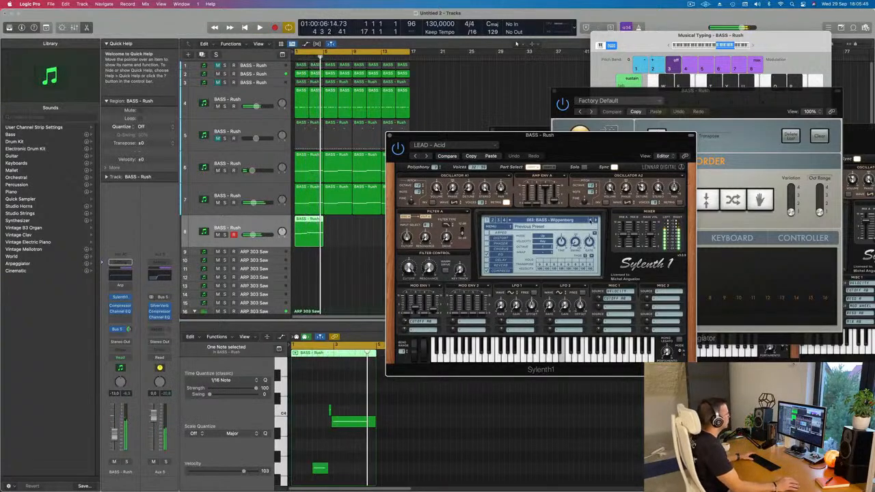
{"action": "key", "text": "space"}
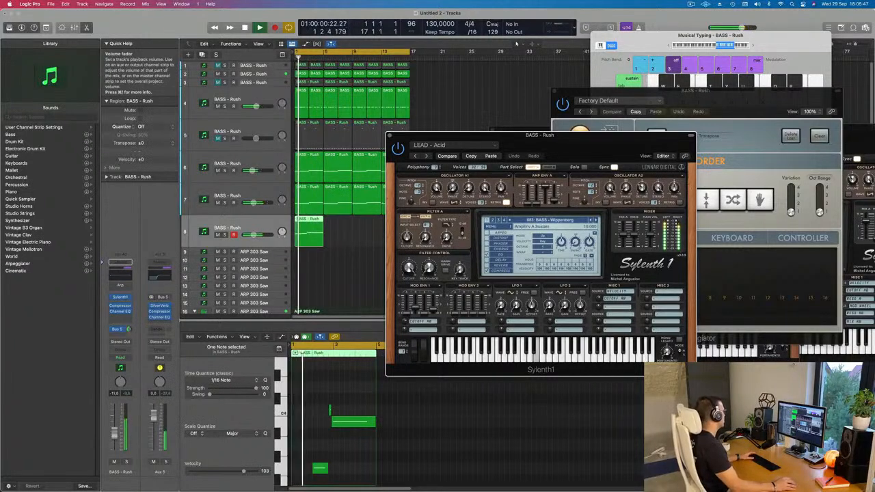
Add a 12 dB/Oct low cut at about 426 Hz in track 8's Channel EQ
{"action": "left_click", "coordinate": [121, 277]}
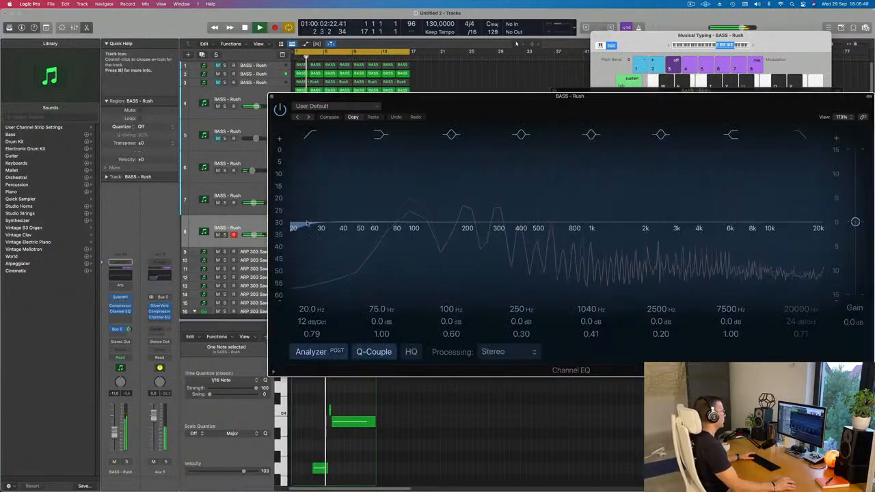
{"action": "left_click_drag", "start_coordinate": [392, 221], "coordinate": [425, 221]}
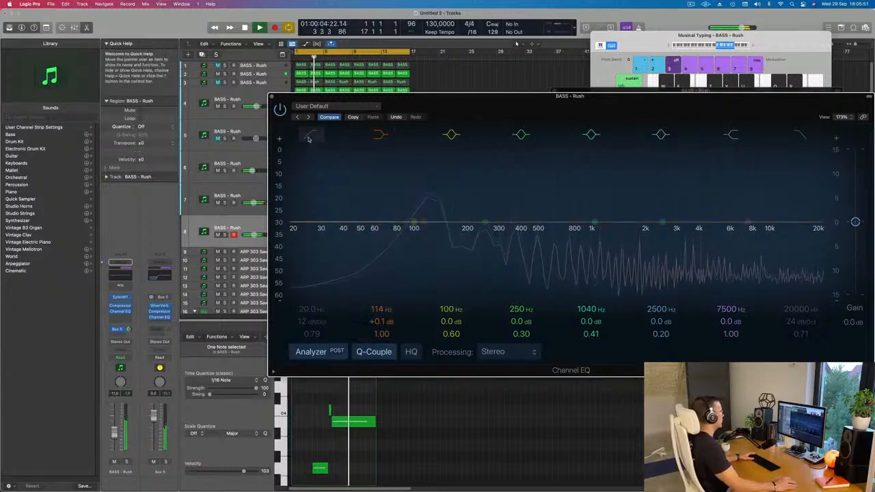
{"action": "left_click_drag", "start_coordinate": [302, 208], "coordinate": [539, 185]}
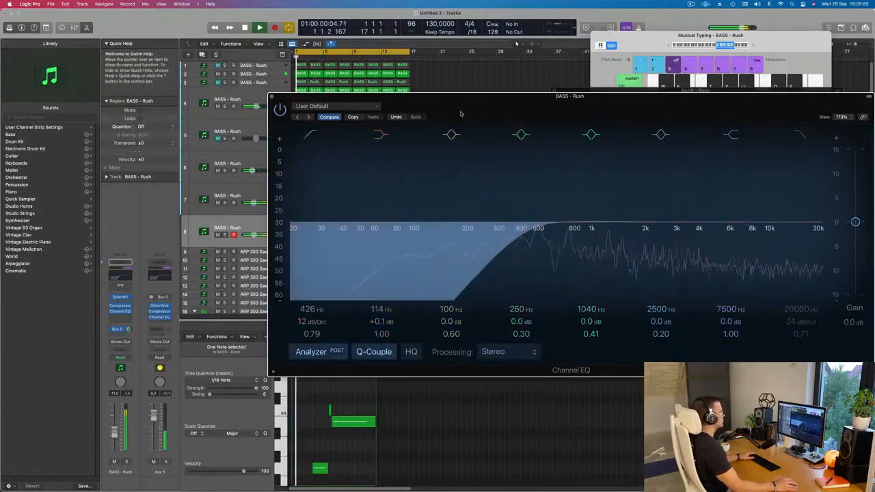
Move the Channel EQ and Sylenth1 windows clear of the arrangement and select track 8's region
{"action": "left_click_drag", "start_coordinate": [459, 98], "coordinate": [830, 114]}
{"action": "left_click_drag", "start_coordinate": [562, 135], "coordinate": [806, 127]}
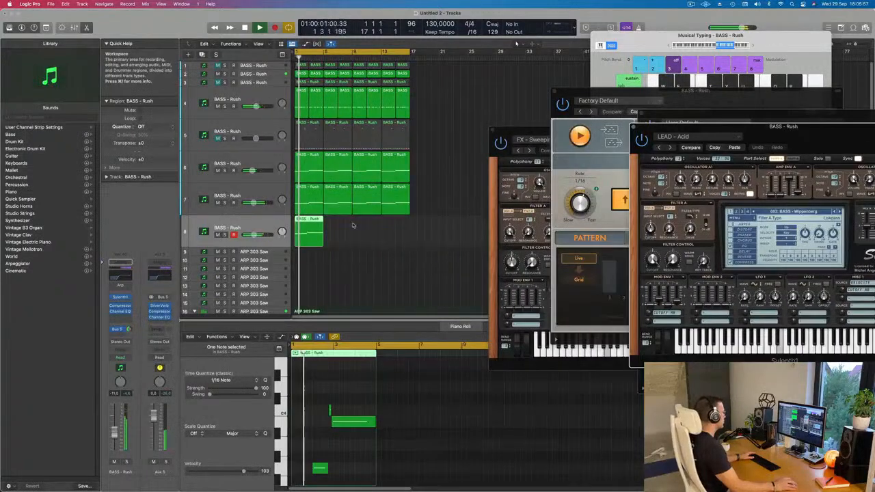
{"action": "left_click_drag", "start_coordinate": [358, 235], "coordinate": [288, 259]}
{"action": "left_click", "coordinate": [311, 232]}
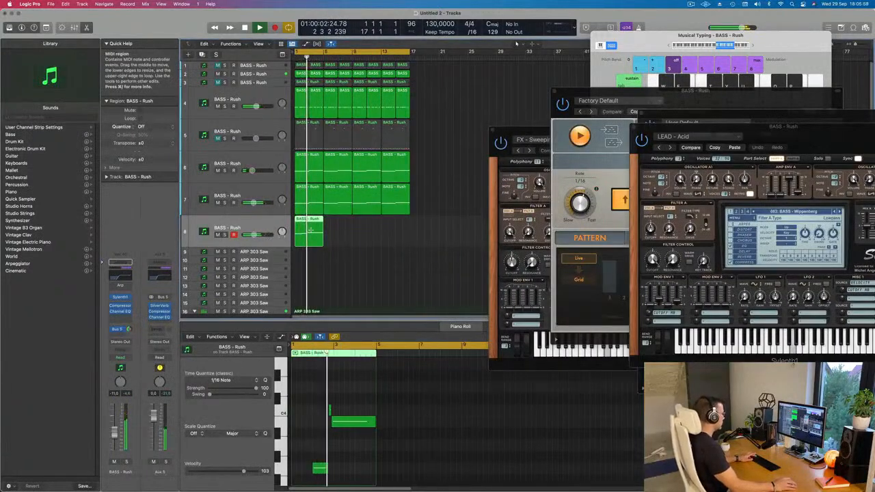
Repeat track 8's four-bar region three times so the part fills the arrangement up to bar 17
{"action": "key", "text": "super+r"}
{"action": "key", "text": "super+r"}
{"action": "key", "text": "super+r"}
{"action": "key", "text": "super+Left"}
{"action": "key", "text": "super+Up"}
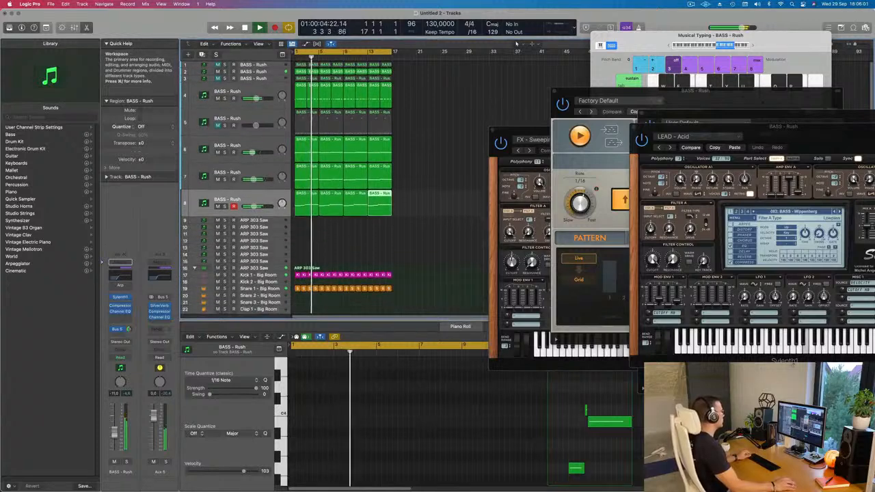
{"action": "left_click", "coordinate": [339, 233]}
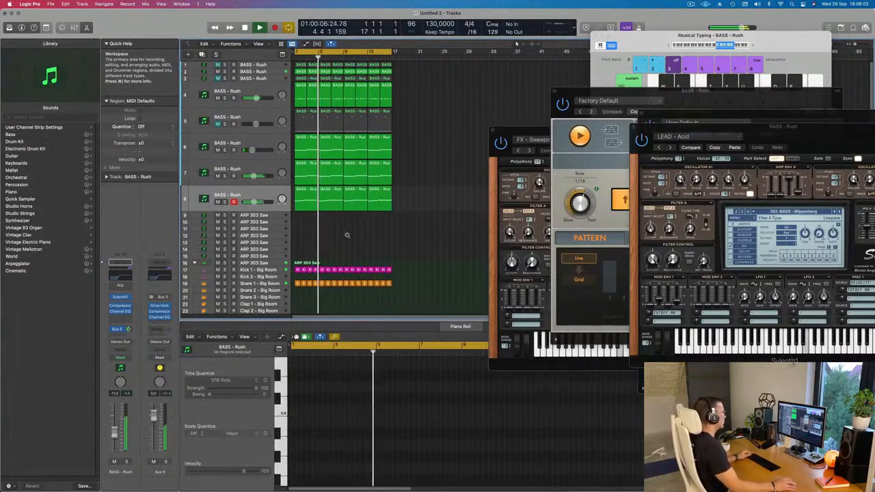
{"action": "scroll", "coordinate": [347, 235], "scroll_direction": "right", "scroll_amount": 2}
{"action": "scroll", "coordinate": [396, 233], "scroll_direction": "left", "scroll_amount": 2}
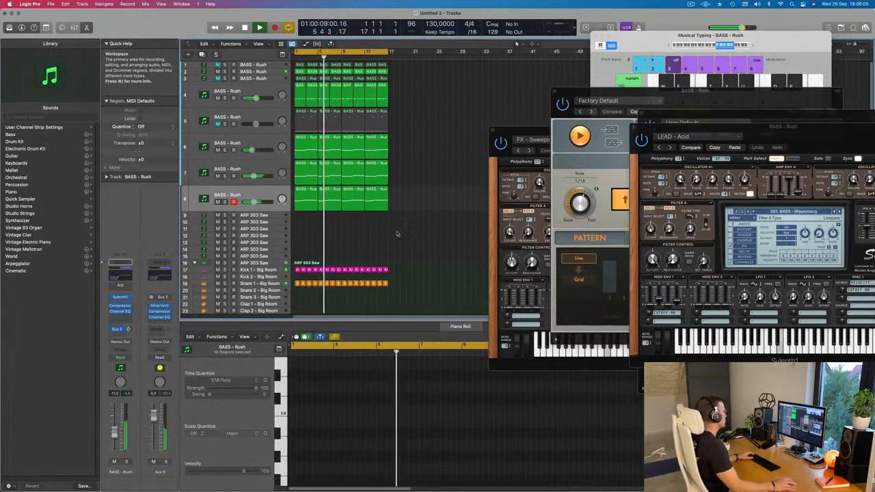
Shorten the long B3 note in track 8's first region by about two beats
{"action": "left_click", "coordinate": [330, 198]}
{"action": "scroll", "coordinate": [455, 410], "scroll_direction": "up", "scroll_amount": 3}
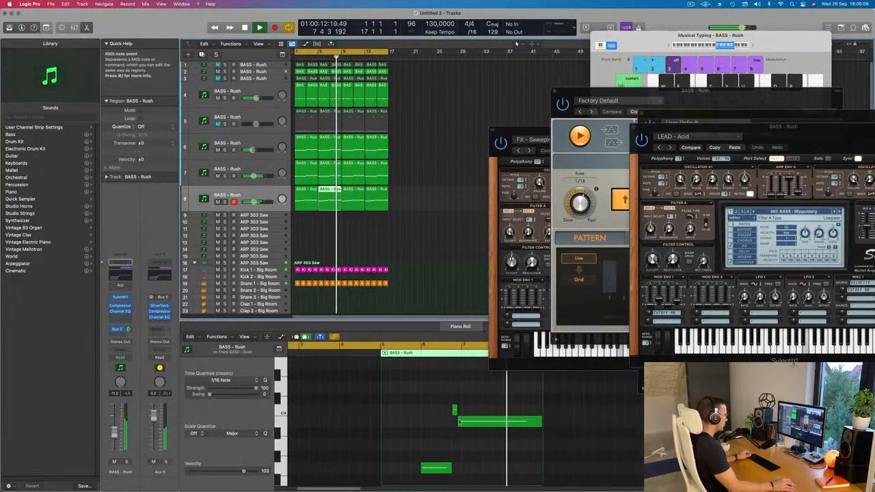
{"action": "scroll", "coordinate": [457, 415], "scroll_direction": "down", "scroll_amount": 2}
{"action": "key", "text": "space"}
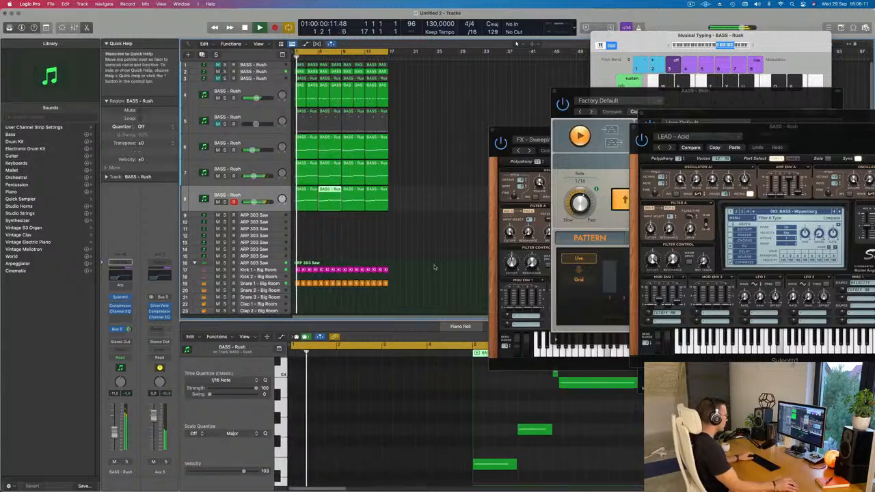
{"action": "left_click", "coordinate": [306, 198]}
{"action": "key", "text": "Return"}
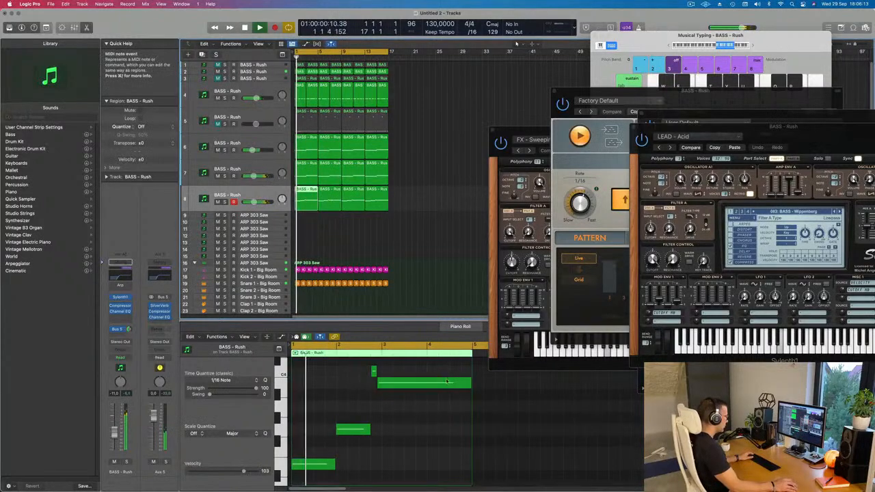
{"action": "left_click", "coordinate": [462, 385]}
{"action": "left_click_drag", "start_coordinate": [471, 385], "coordinate": [448, 385]}
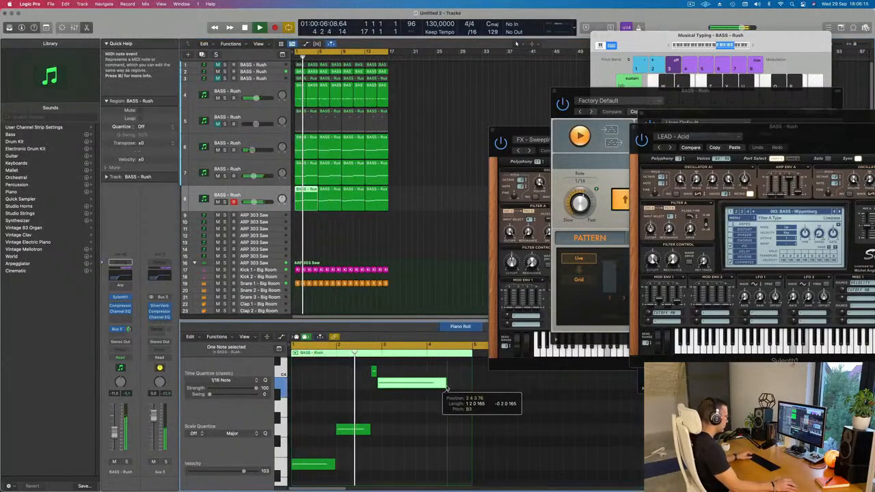
Copy the bar 2 note into the gap at the end of track 8's first region and replay it from the start
{"action": "left_click_drag", "start_coordinate": [357, 430], "coordinate": [471, 430]}
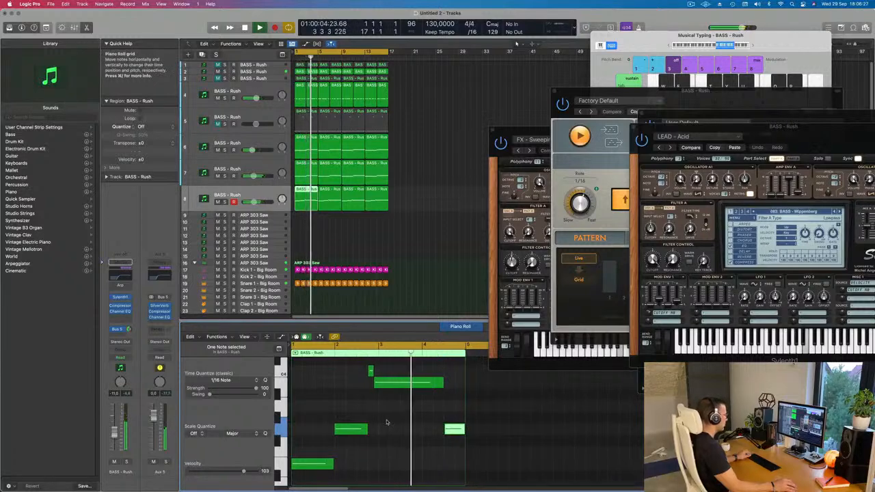
{"action": "scroll", "coordinate": [386, 422], "scroll_direction": "down", "scroll_amount": 2}
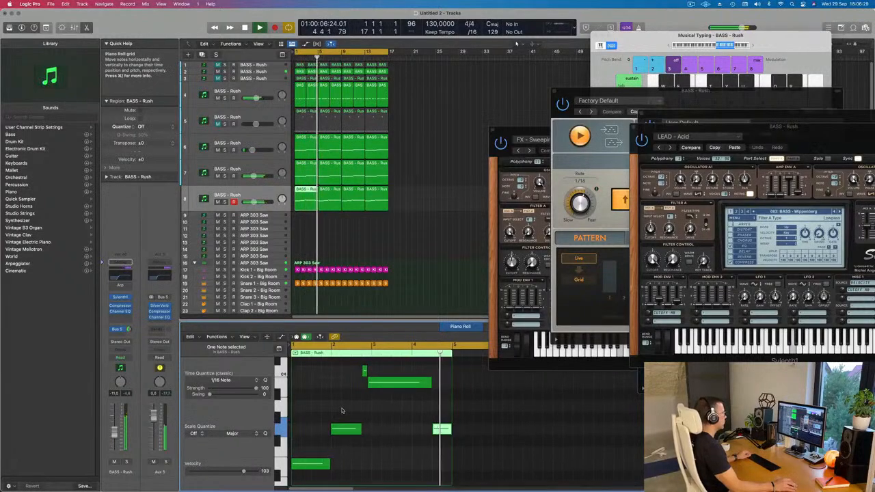
{"action": "key", "text": "Return"}
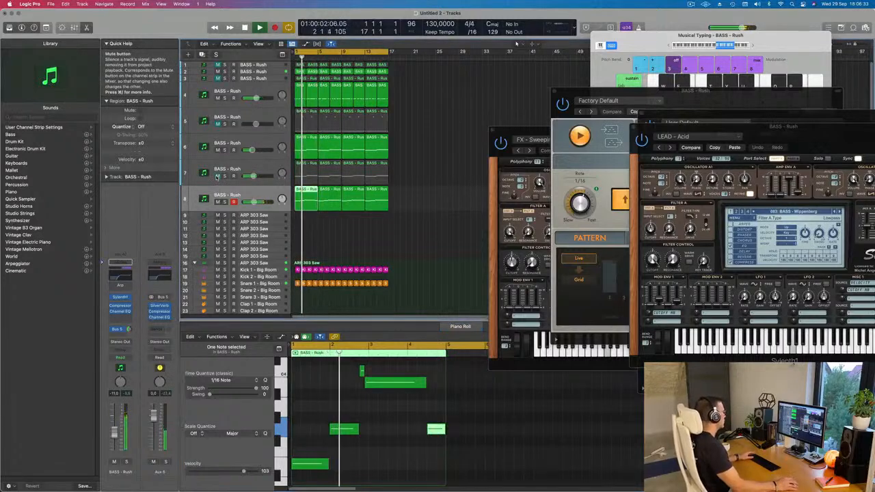
Compare the mix with track 7 muted and unmuted, and check which Sylenth1 preset that track uses
{"action": "left_click", "coordinate": [214, 177]}
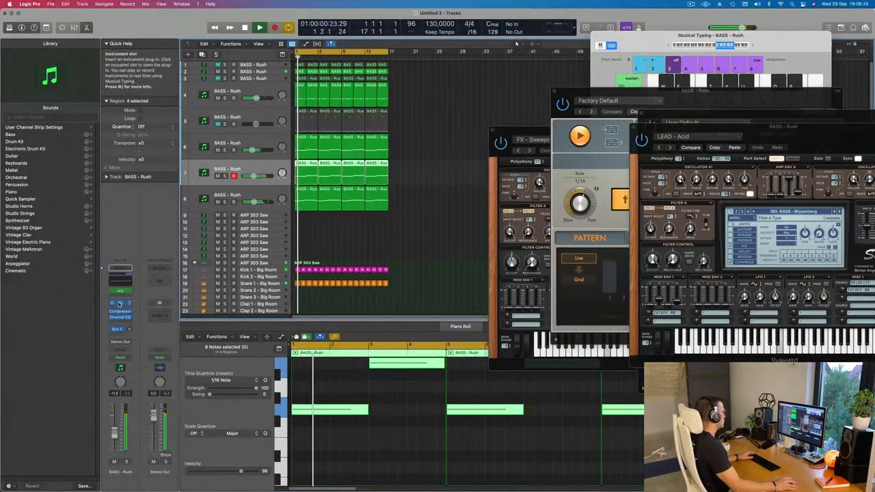
{"action": "left_click", "coordinate": [120, 303]}
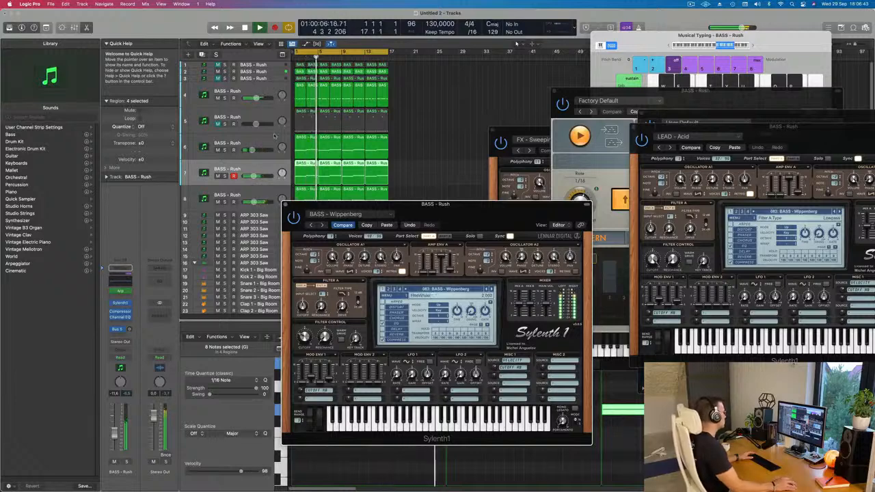
{"action": "left_click", "coordinate": [286, 204]}
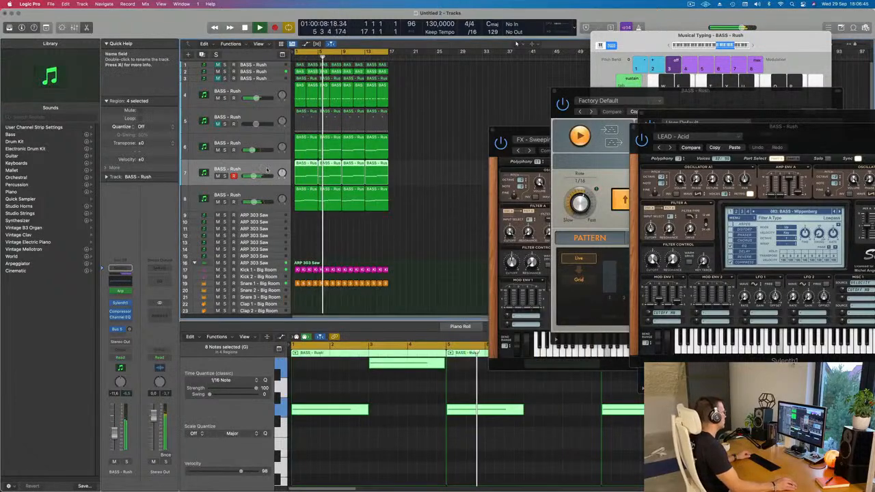
Listen to tracks 4 and 2 soloed in turn, and replay the mix from the start with track 2 selected
{"action": "left_click", "coordinate": [225, 98]}
{"action": "left_click", "coordinate": [224, 97]}
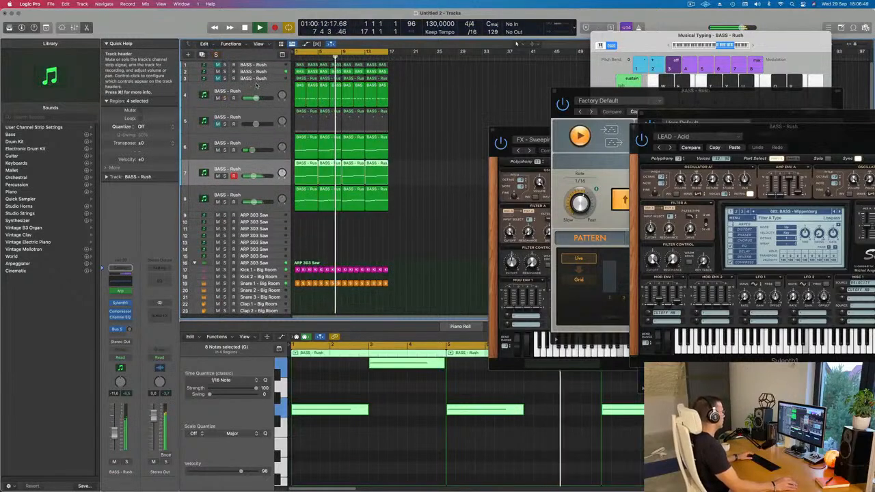
{"action": "left_click", "coordinate": [225, 71]}
{"action": "left_click", "coordinate": [224, 72]}
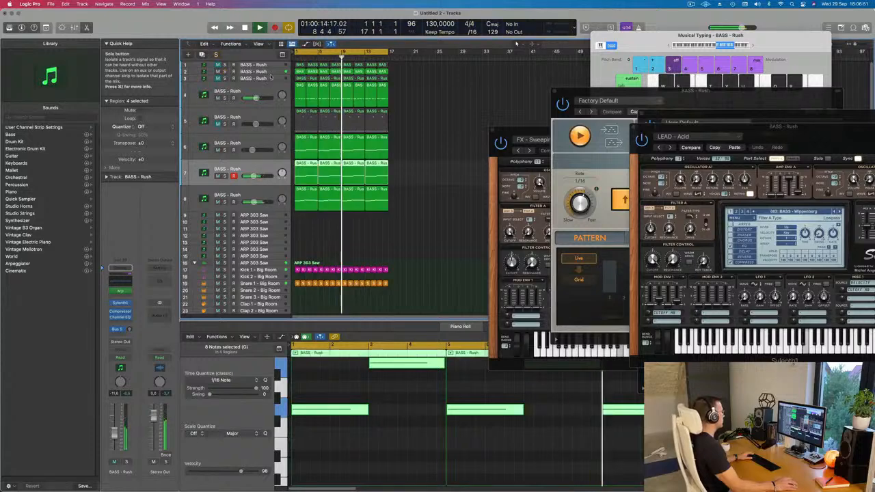
{"action": "left_click", "coordinate": [203, 72]}
{"action": "key", "text": "space"}
{"action": "key", "text": "Return"}
{"action": "key", "text": "space"}
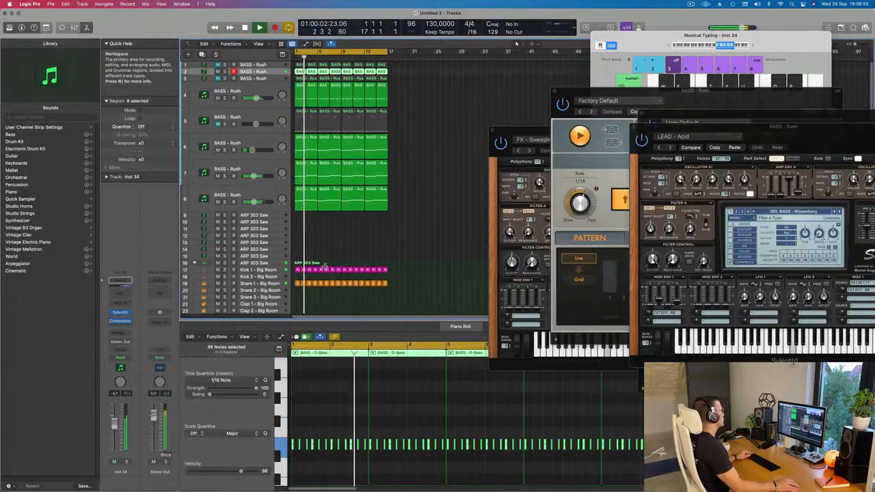
{"action": "scroll", "coordinate": [325, 264], "scroll_direction": "down", "scroll_amount": 2}
Duplicate track 8 and open Sylenth1 on the new track 9 while the song plays from the start
{"action": "left_click", "coordinate": [252, 198]}
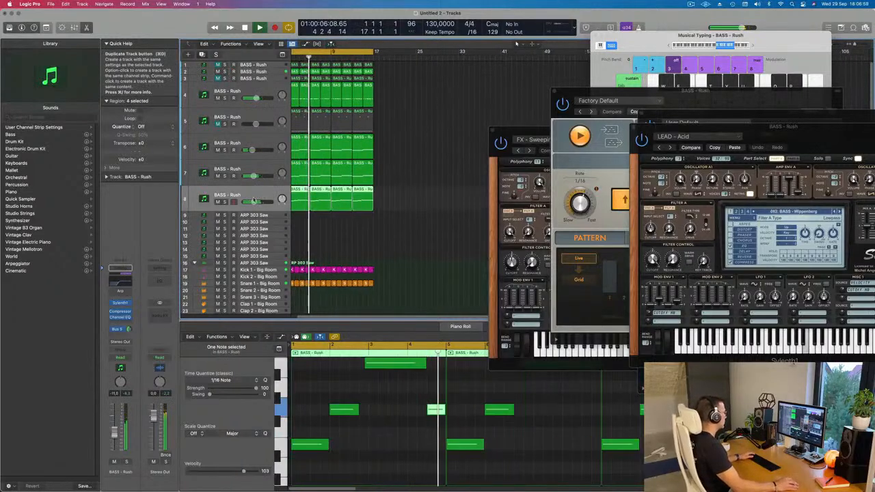
{"action": "key", "text": "super+d"}
{"action": "key", "text": "Return"}
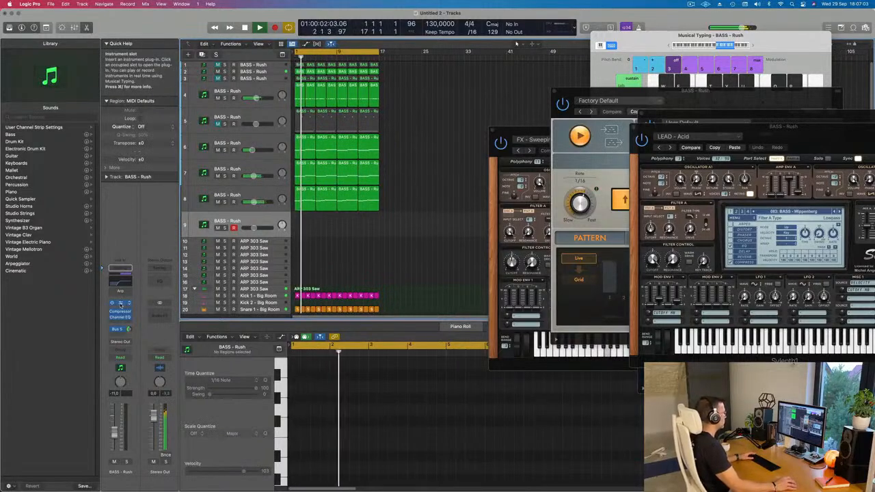
{"action": "left_click", "coordinate": [122, 303]}
{"action": "left_click_drag", "start_coordinate": [472, 96], "coordinate": [456, 96]}
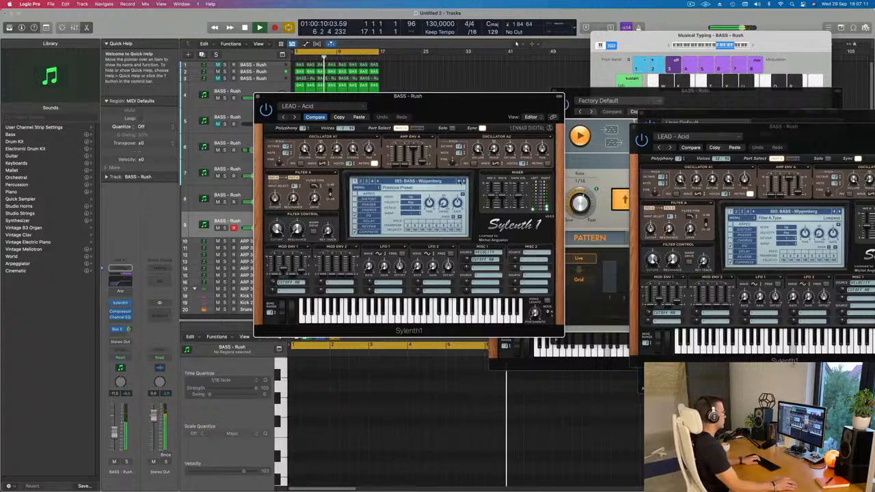
Audition bass and lead presets in track 9's Sylenth1, choose LEAD - Bad Ass Saw and lower the track's volume to about -13.6 dB
{"action": "left_click", "coordinate": [459, 181]}
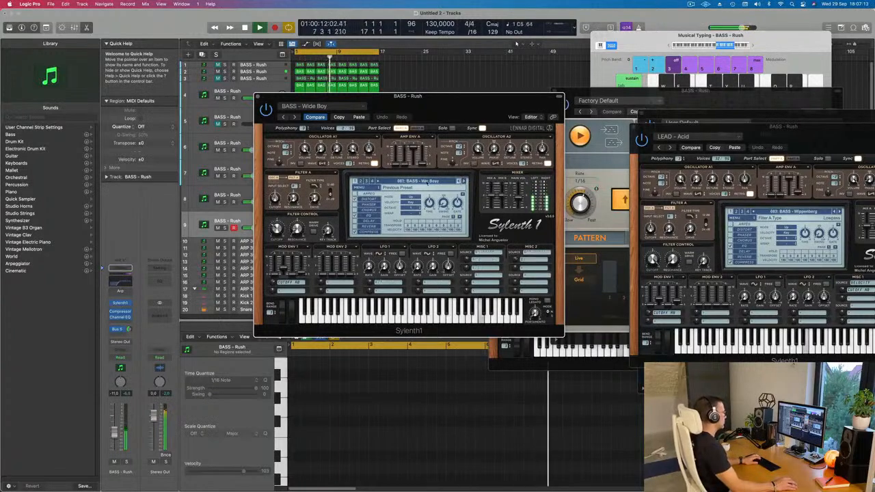
{"action": "left_click", "coordinate": [418, 181]}
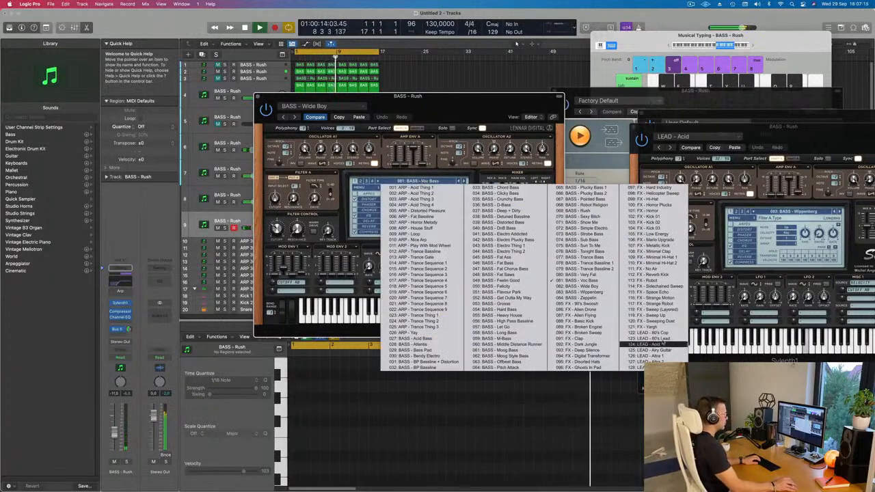
{"action": "left_click", "coordinate": [653, 350]}
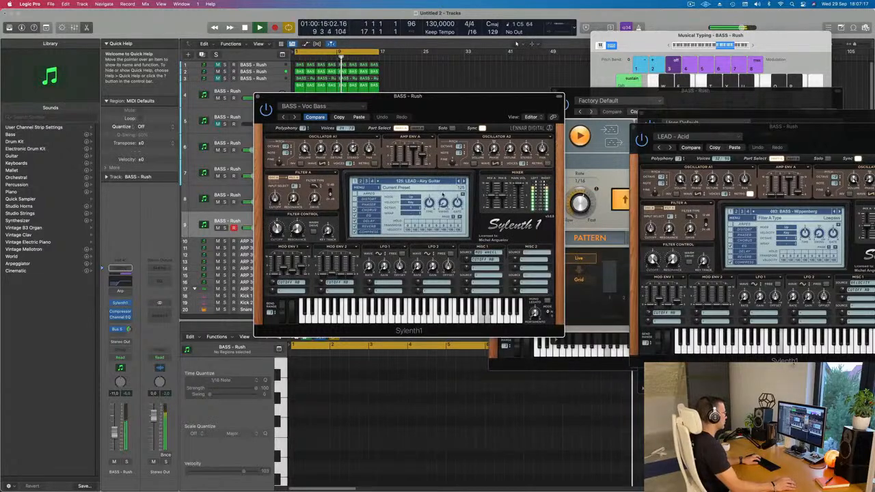
{"action": "left_click", "coordinate": [464, 182]}
{"action": "left_click", "coordinate": [465, 182]}
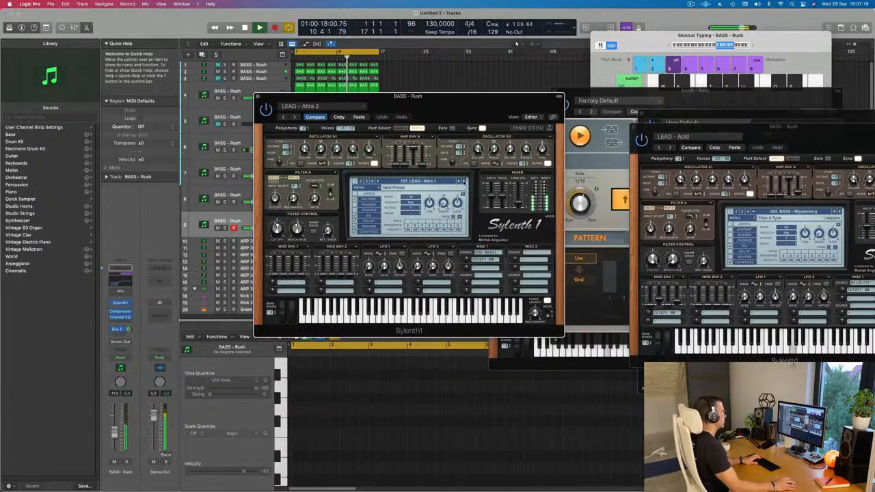
{"action": "left_click", "coordinate": [464, 182]}
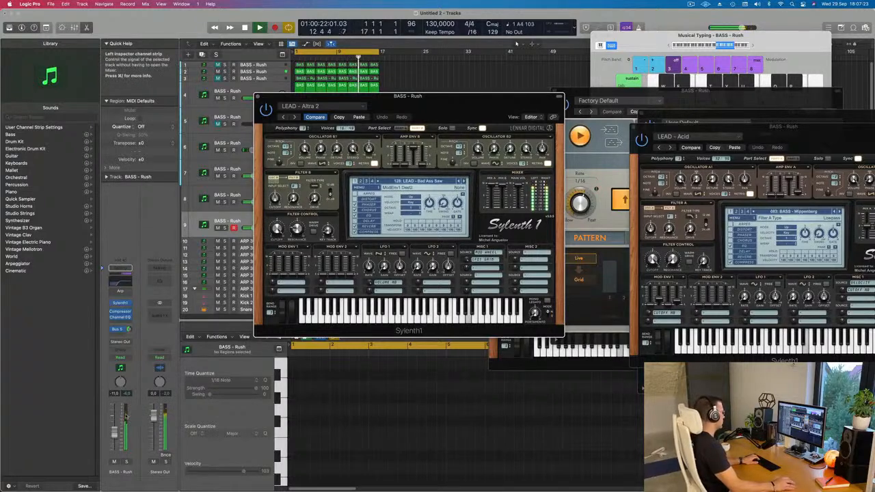
{"action": "left_click_drag", "start_coordinate": [115, 441], "coordinate": [115, 441]}
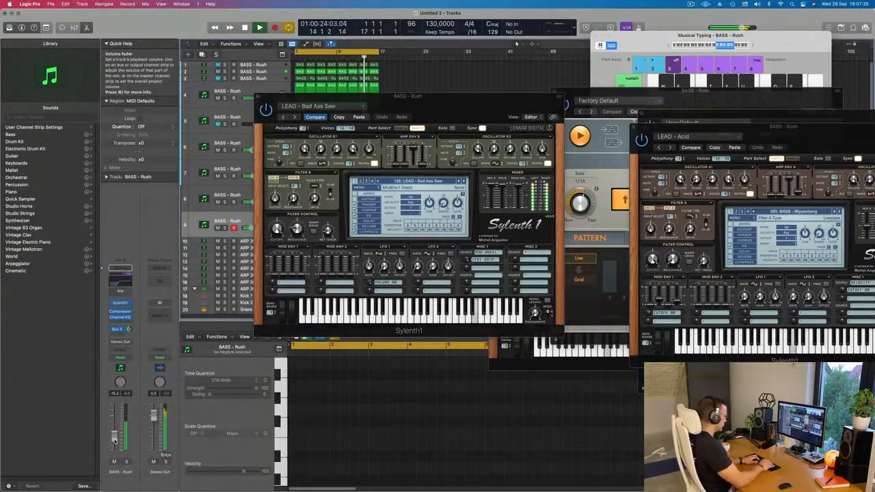
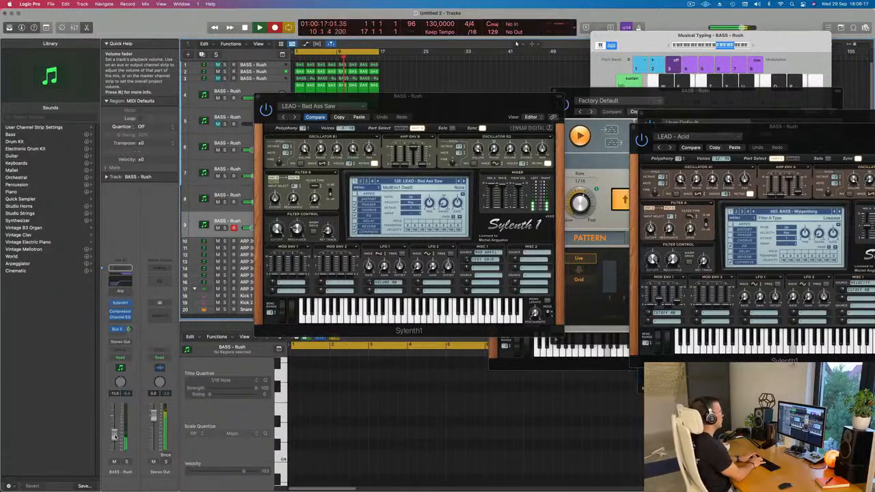
Record a four-bar pattern of short repeated notes with a few higher accents on track 9 and start playing it back
{"action": "key", "text": "space"}
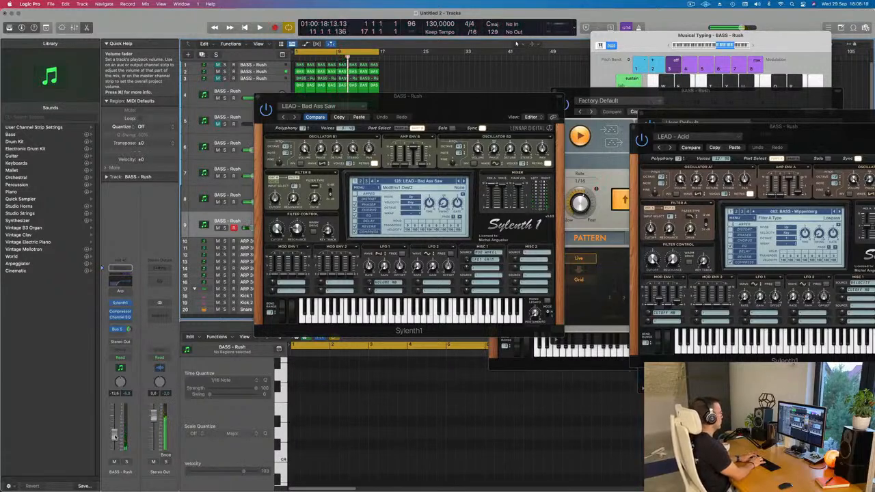
{"action": "key", "text": "r"}
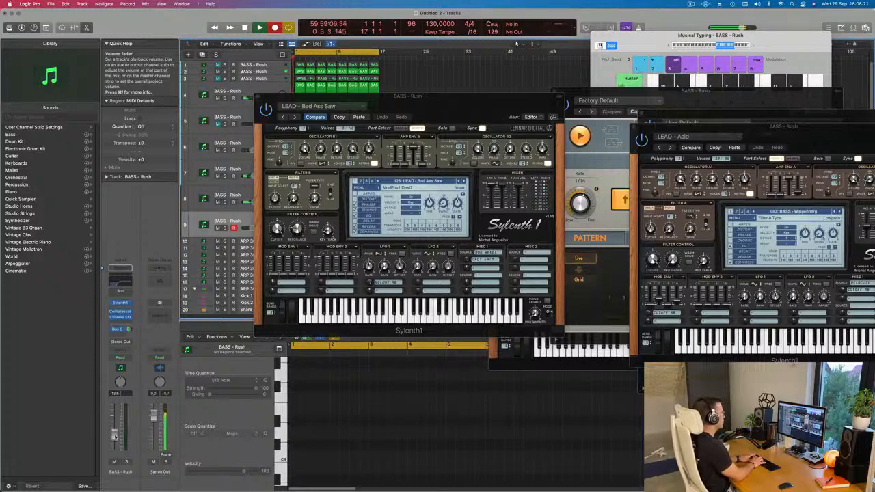
{"action": "key", "text": "d"}
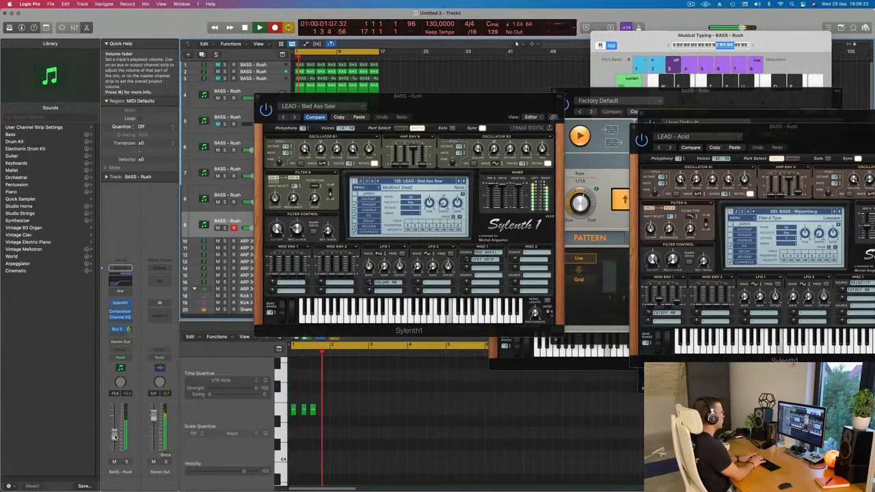
{"action": "key", "text": "d"}
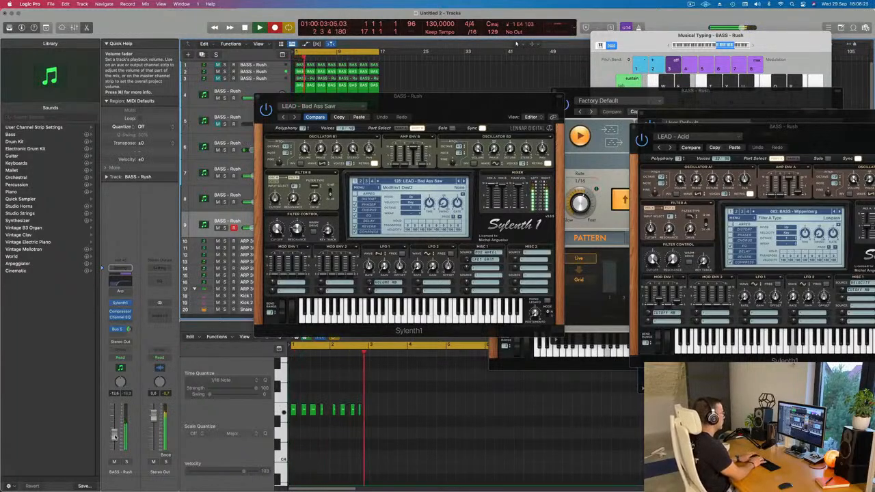
{"action": "key", "text": "d"}
{"action": "key", "text": "d"}
{"action": "key", "text": "a"}
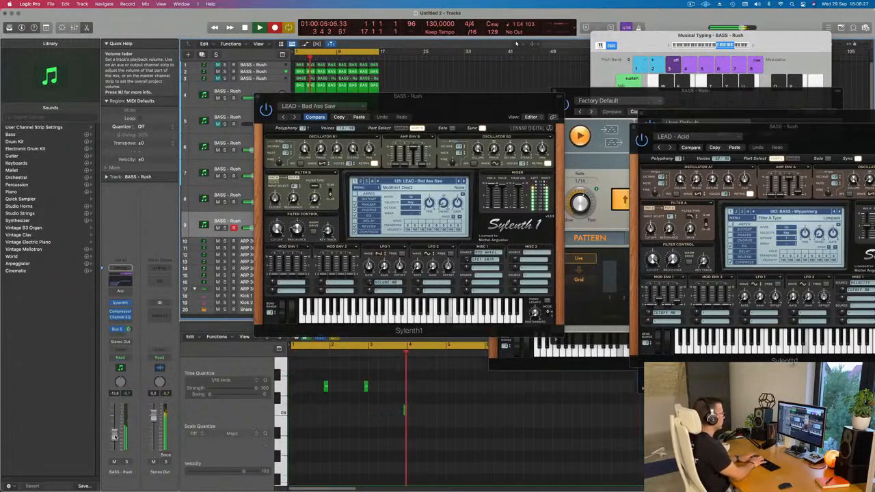
{"action": "key", "text": "a"}
{"action": "key", "text": "d"}
{"action": "key", "text": "space"}
{"action": "key", "text": "space"}
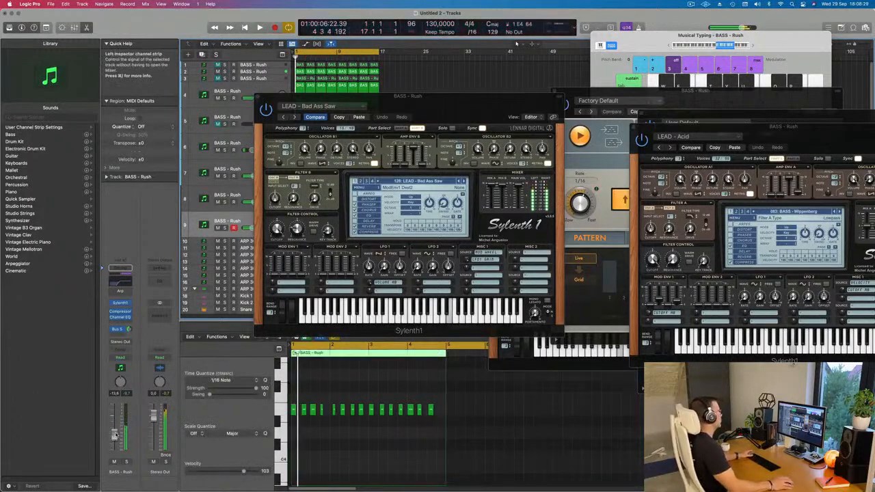
Move the Sylenth1 window clear of the arrangement and examine the notes of track 9's new recording in the Piano Roll
{"action": "left_click_drag", "start_coordinate": [441, 106], "coordinate": [831, 84]}
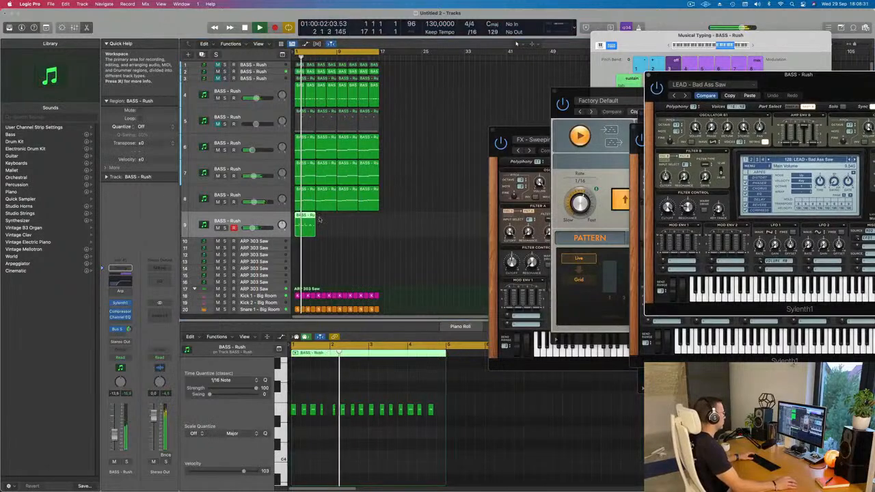
{"action": "key", "text": "super+Right"}
{"action": "key", "text": "super+Right"}
{"action": "key", "text": "super+Right"}
{"action": "key", "text": "super+Right"}
{"action": "key", "text": "super+Up"}
{"action": "key", "text": "super+Up"}
{"action": "key", "text": "super+Up"}
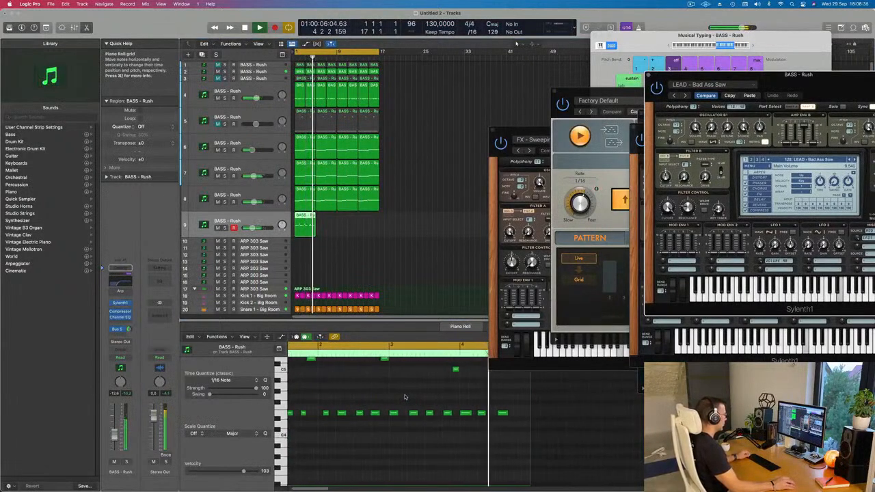
{"action": "key", "text": "super+Left"}
{"action": "key", "text": "super+Left"}
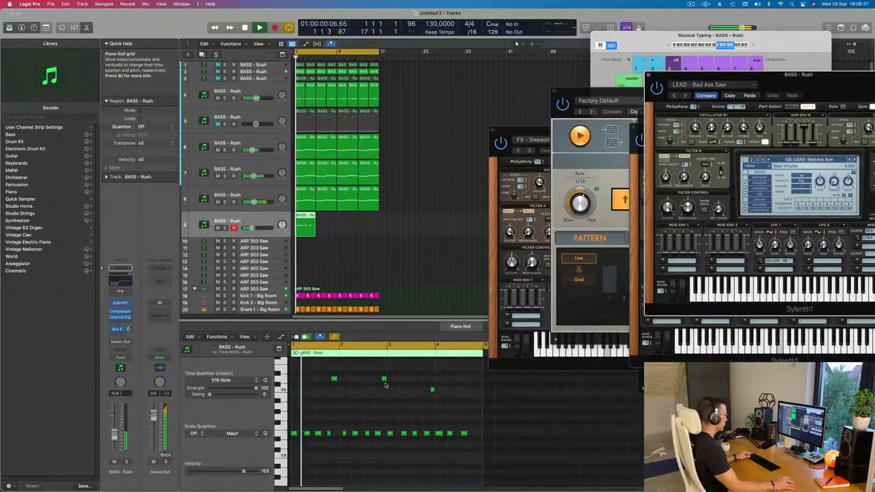
Select all notes of track 9's recording in the Piano Roll and quantize them to 1/16 notes
{"action": "scroll", "coordinate": [384, 380], "scroll_direction": "up", "scroll_amount": 1}
{"action": "left_click", "coordinate": [383, 380]}
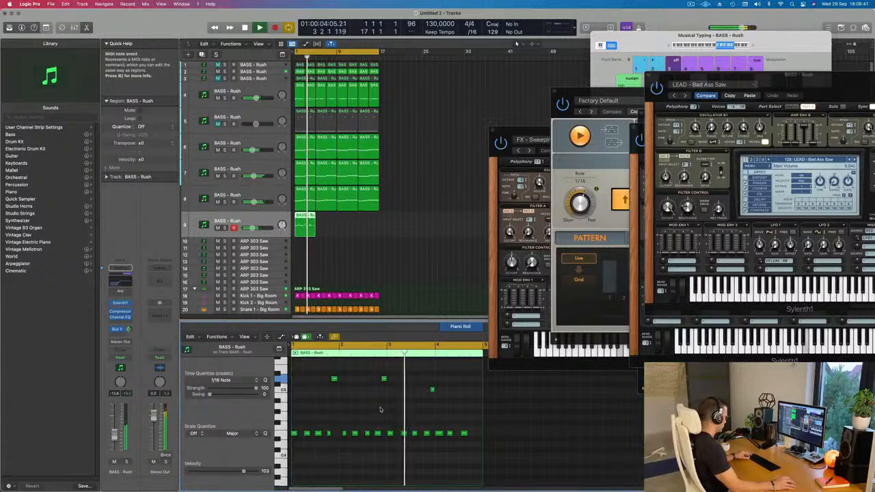
{"action": "key", "text": "super+a"}
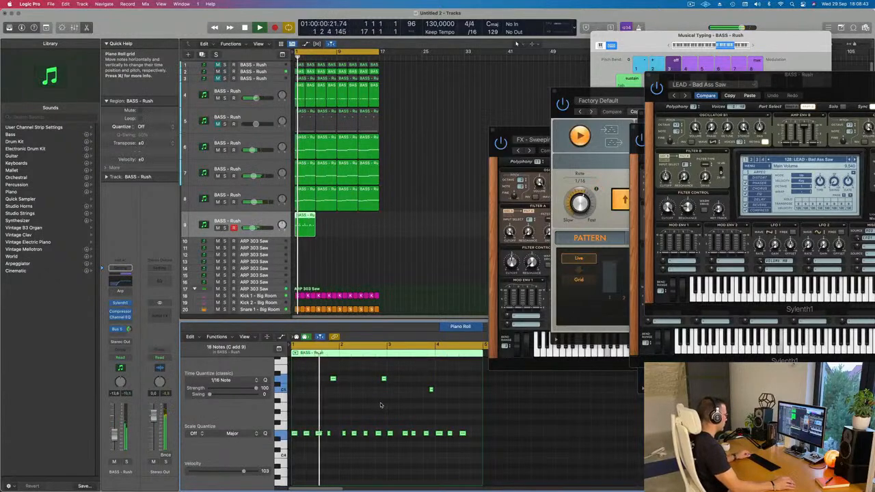
{"action": "key", "text": "super+Right"}
{"action": "key", "text": "space"}
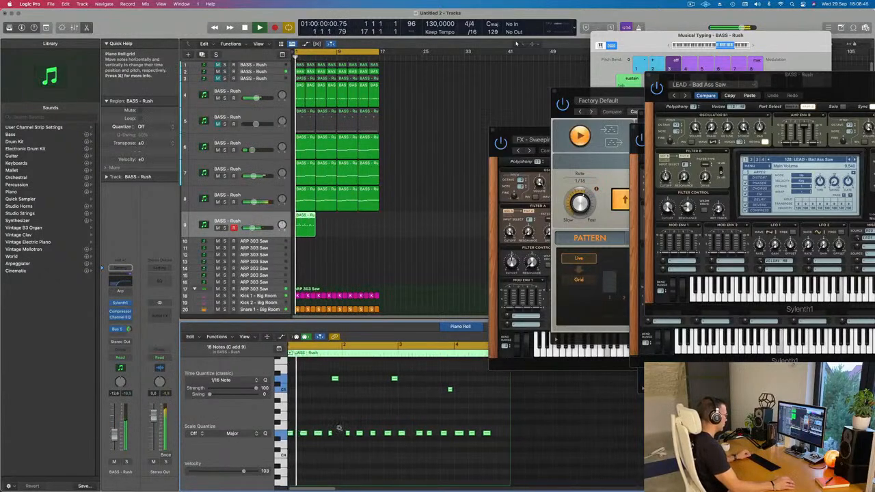
Shift the first high note in track 9's pattern one sixteenth later and restart playback from the beginning
{"action": "key", "text": "super+Right"}
{"action": "key", "text": "super+Right"}
{"action": "key", "text": "space"}
{"action": "key", "text": "space"}
{"action": "left_click", "coordinate": [350, 424]}
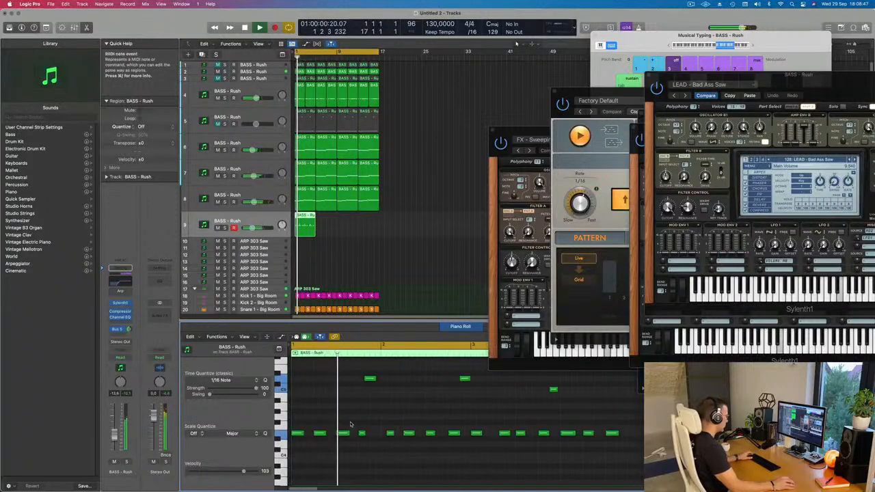
{"action": "key", "text": "space"}
{"action": "key", "text": "space"}
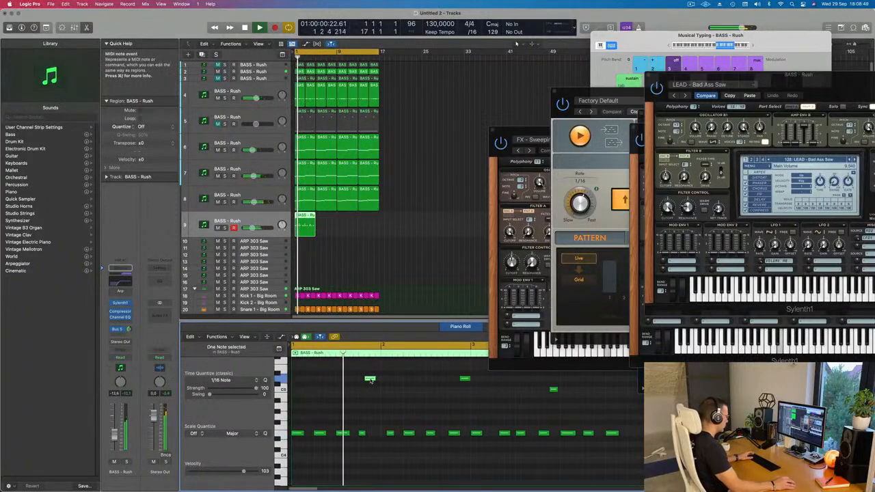
{"action": "left_click_drag", "start_coordinate": [370, 380], "coordinate": [375, 381]}
{"action": "key", "text": "Return"}
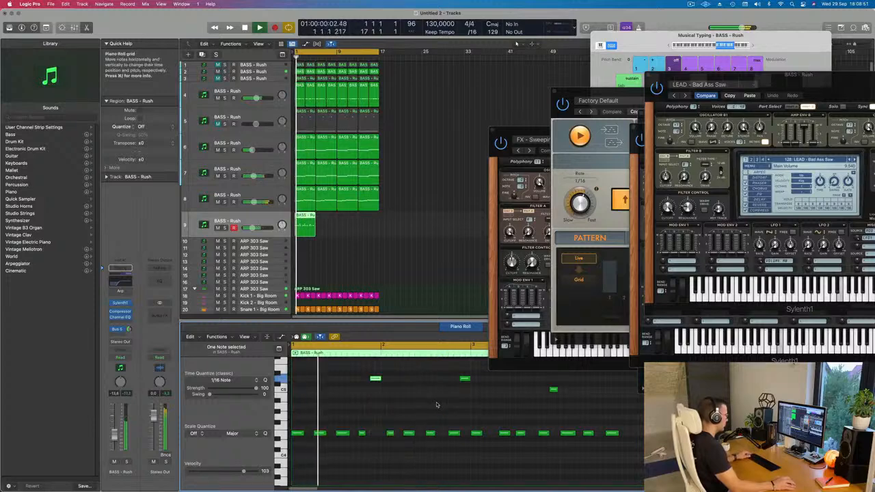
Shift the fourth low note, near the end of bar 1, one sixteenth later
{"action": "scroll", "coordinate": [400, 408], "scroll_direction": "down", "scroll_amount": 1}
{"action": "scroll", "coordinate": [367, 424], "scroll_direction": "down", "scroll_amount": 1}
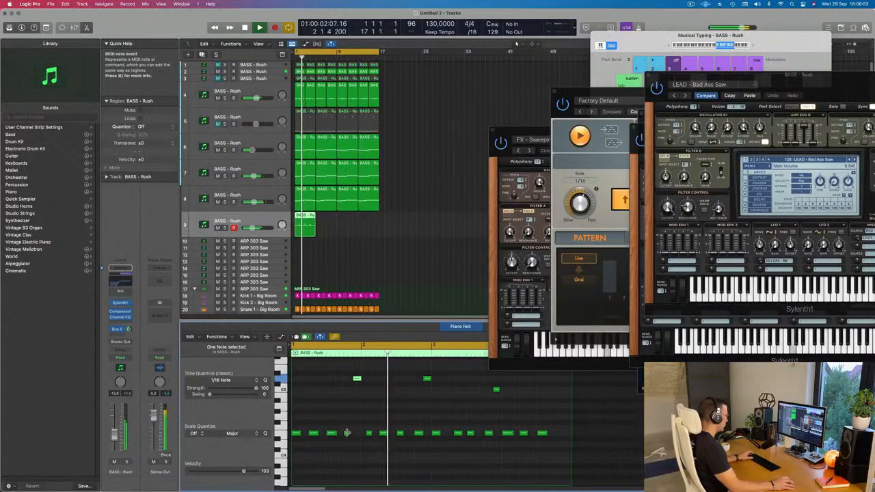
{"action": "left_click_drag", "start_coordinate": [346, 434], "coordinate": [350, 435]}
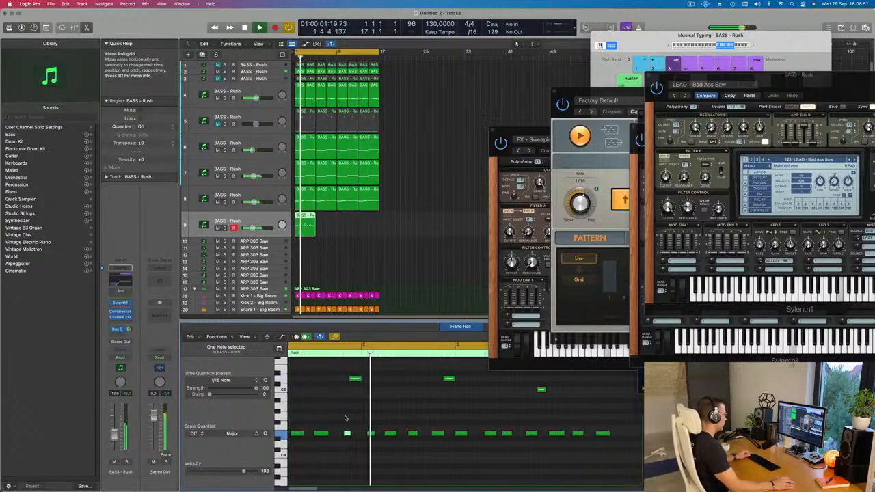
{"action": "scroll", "coordinate": [395, 418], "scroll_direction": "up", "scroll_amount": 1}
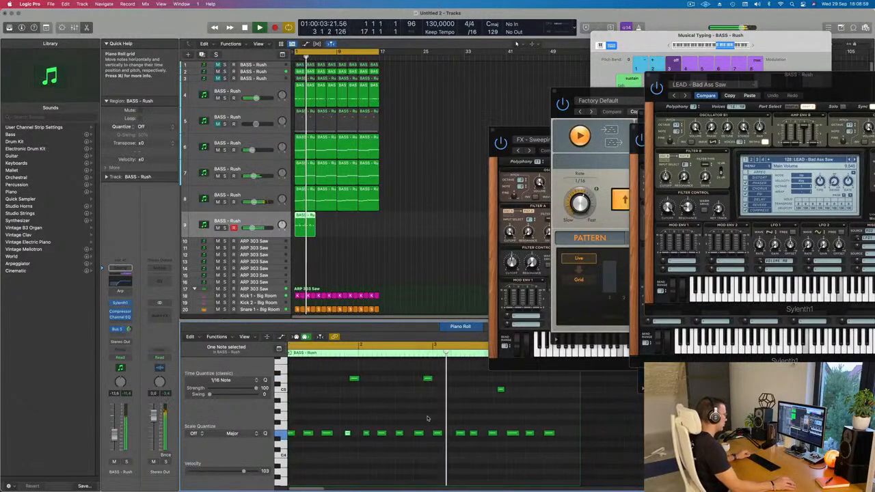
Copy the second high note to the end of bar 4 at the same pitch
{"action": "scroll", "coordinate": [395, 419], "scroll_direction": "down", "scroll_amount": 2}
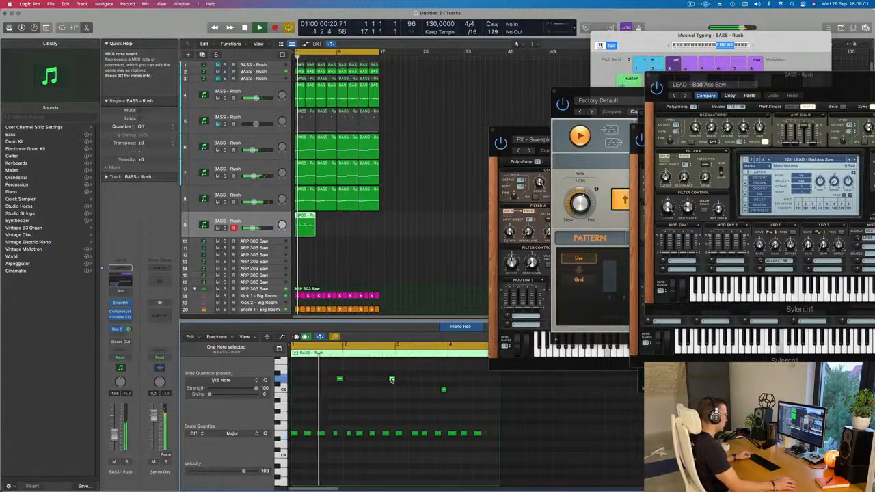
{"action": "left_click_drag", "start_coordinate": [395, 382], "coordinate": [497, 383]}
{"action": "scroll", "coordinate": [454, 392], "scroll_direction": "up", "scroll_amount": 3}
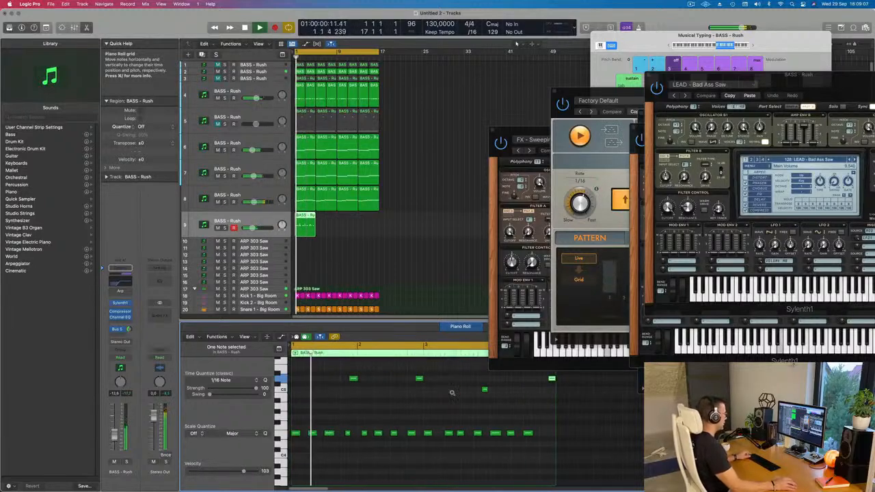
{"action": "scroll", "coordinate": [452, 392], "scroll_direction": "down", "scroll_amount": 1}
Repeat track 9's four-bar region three times to fill the arrangement up to bar 17
{"action": "left_click", "coordinate": [305, 227]}
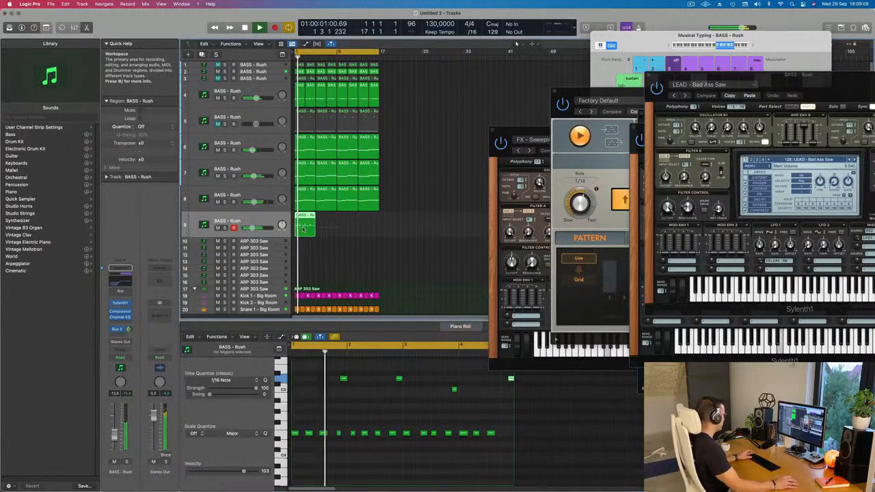
{"action": "key", "text": "super+r"}
{"action": "key", "text": "super+r"}
{"action": "key", "text": "super+r"}
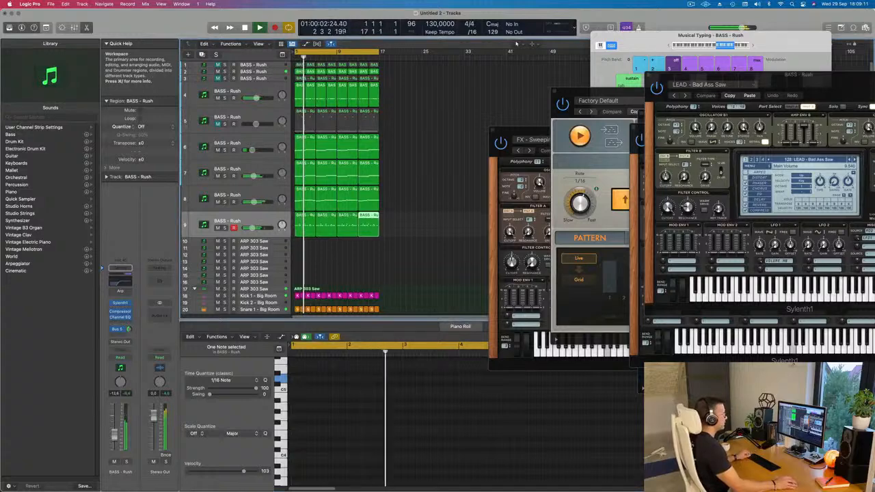
{"action": "scroll", "coordinate": [336, 257], "scroll_direction": "down", "scroll_amount": 1}
{"action": "left_click", "coordinate": [337, 258]}
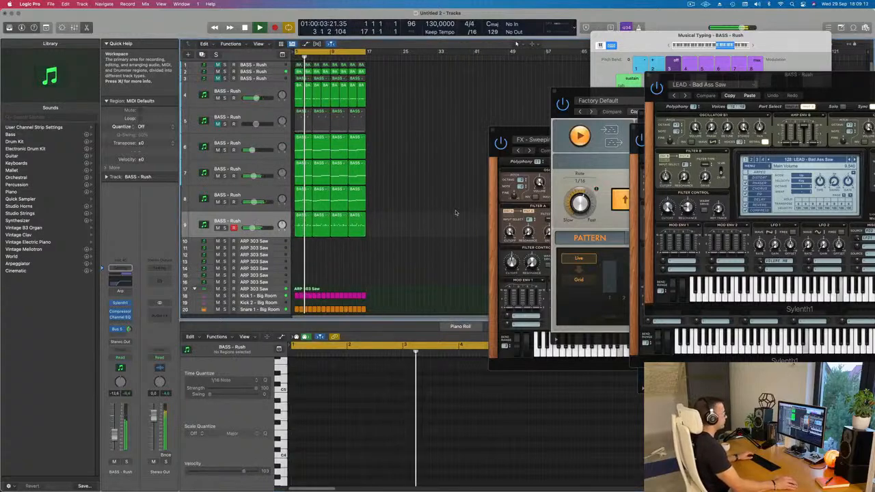
Shape track 9's Channel EQ with a low cut at 274 Hz and a +2.7 dB high shelf at 3300 Hz, then close it
{"action": "left_click", "coordinate": [337, 223]}
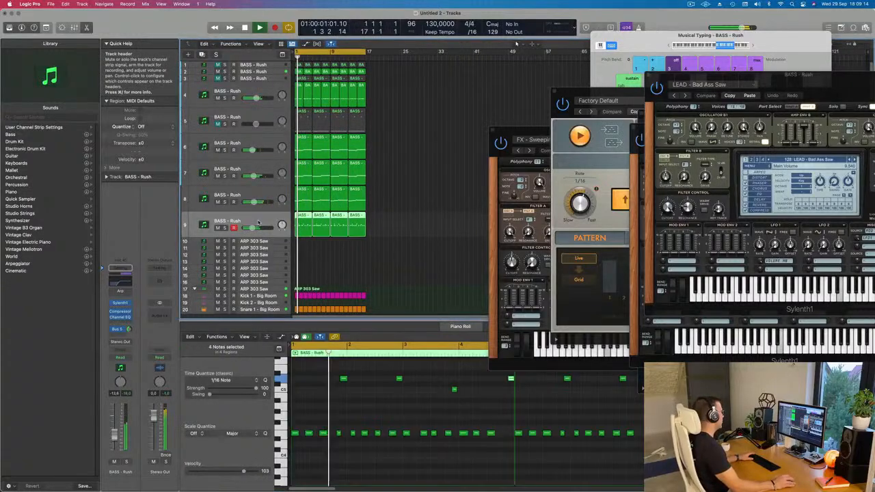
{"action": "left_click", "coordinate": [117, 284]}
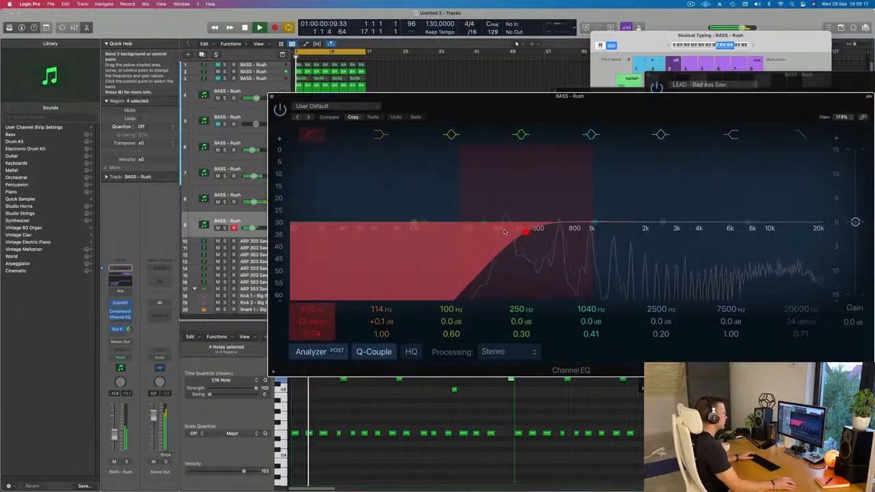
{"action": "left_click_drag", "start_coordinate": [735, 224], "coordinate": [681, 207]}
{"action": "left_click_drag", "start_coordinate": [272, 97], "coordinate": [231, 103]}
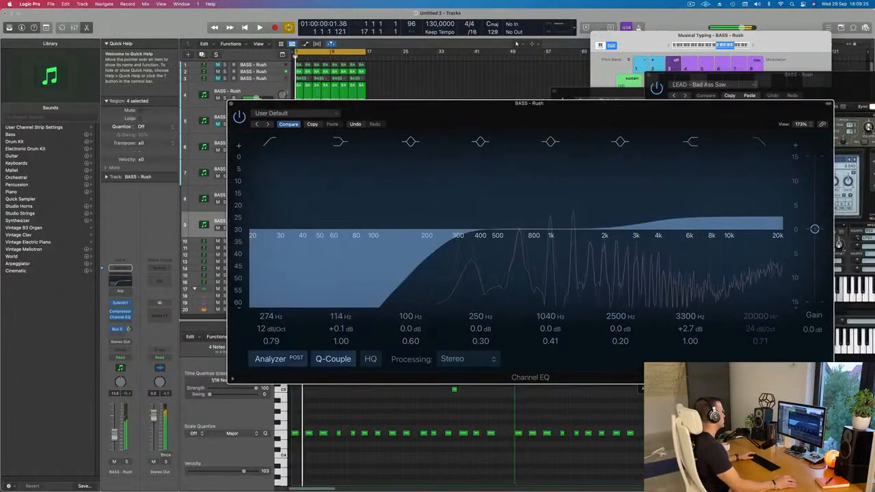
{"action": "left_click", "coordinate": [231, 104]}
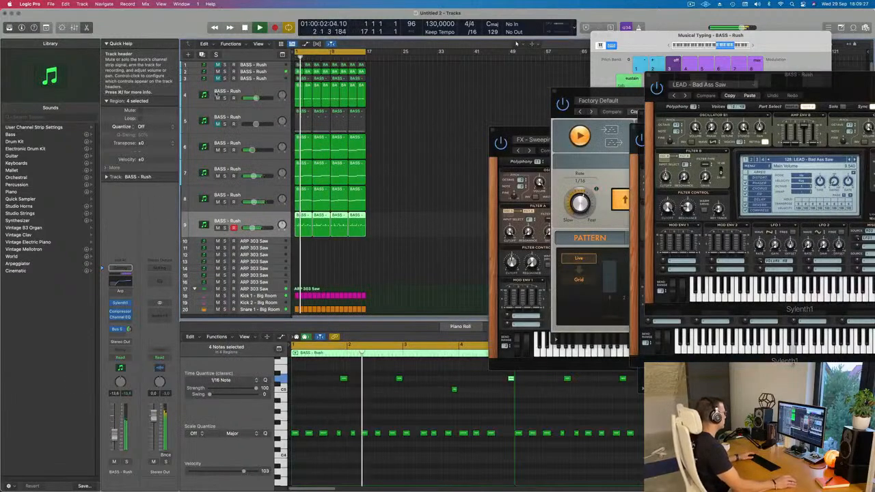
Compare the mix with track 4 muted and unmuted from the start of the song, selecting track 4
{"action": "left_click", "coordinate": [217, 98]}
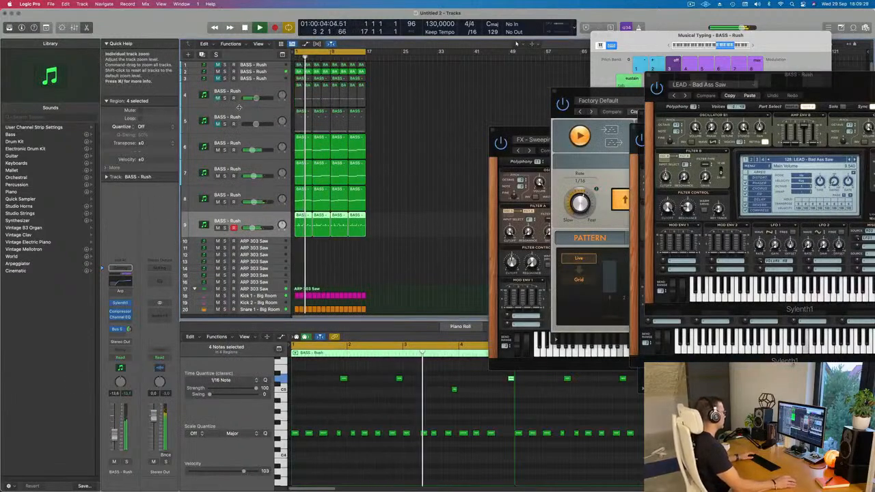
{"action": "scroll", "coordinate": [337, 212], "scroll_direction": "up", "scroll_amount": 3}
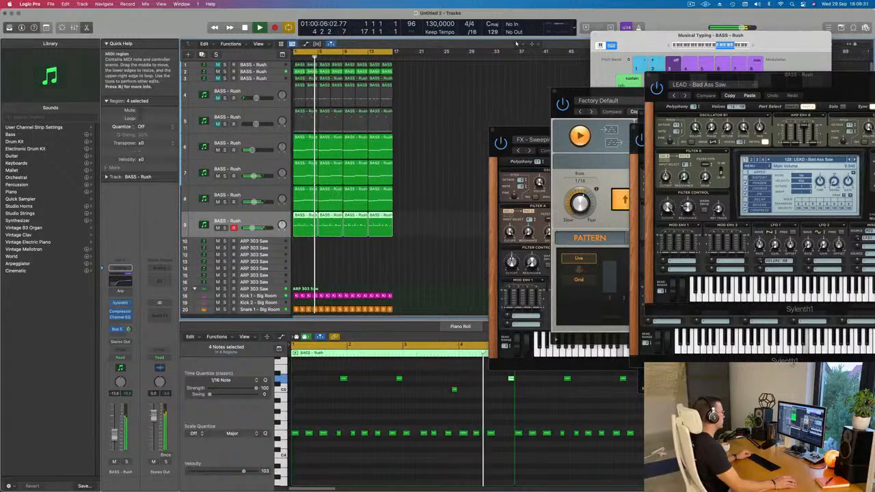
{"action": "key", "text": "Return"}
{"action": "left_click", "coordinate": [230, 93]}
{"action": "left_click", "coordinate": [217, 98]}
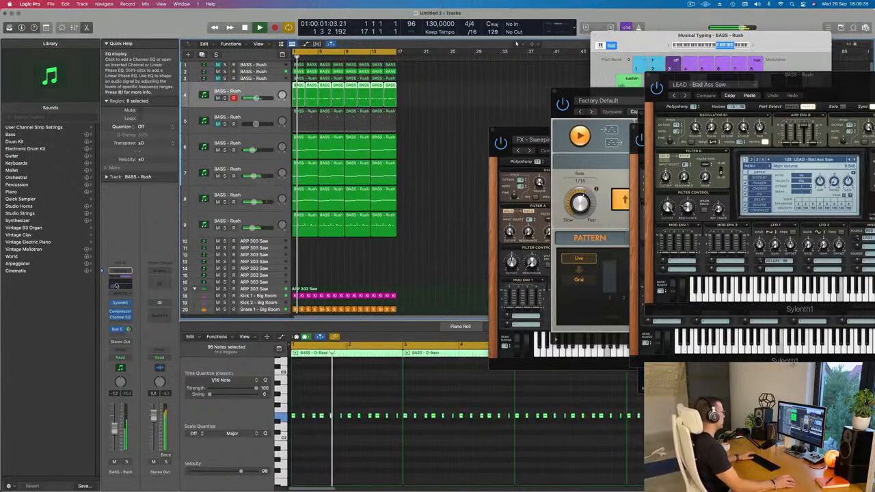
Adjust track 4's Channel EQ with a low cut at 101 Hz and a +0.9 dB boost at 228 Hz
{"action": "left_click", "coordinate": [119, 316]}
{"action": "left_click_drag", "start_coordinate": [438, 231], "coordinate": [416, 236]}
{"action": "left_click_drag", "start_coordinate": [482, 222], "coordinate": [479, 219]}
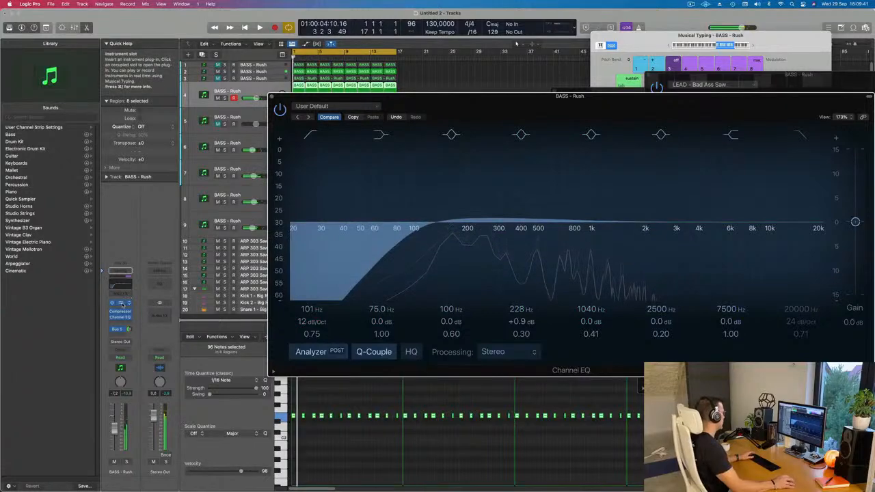
Adjust track 4's Bus 5 send, Sylenth1 filter cutoff to about 5.94 and volume to about -5.4 dB, then close its plug-in windows
{"action": "left_click", "coordinate": [122, 304]}
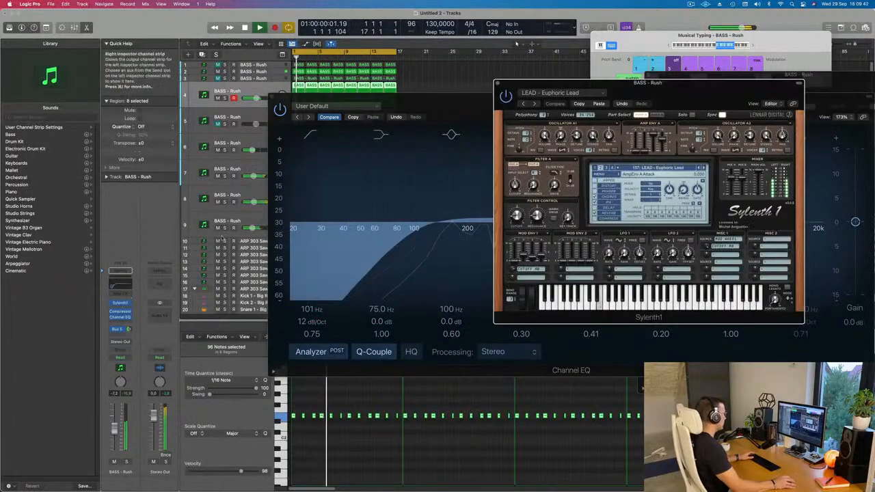
{"action": "left_click", "coordinate": [129, 329]}
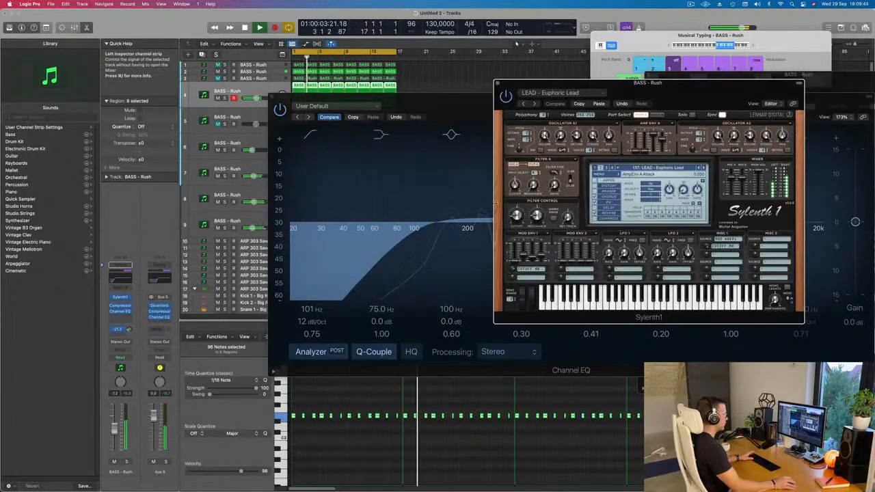
{"action": "left_click_drag", "start_coordinate": [517, 216], "coordinate": [518, 213]}
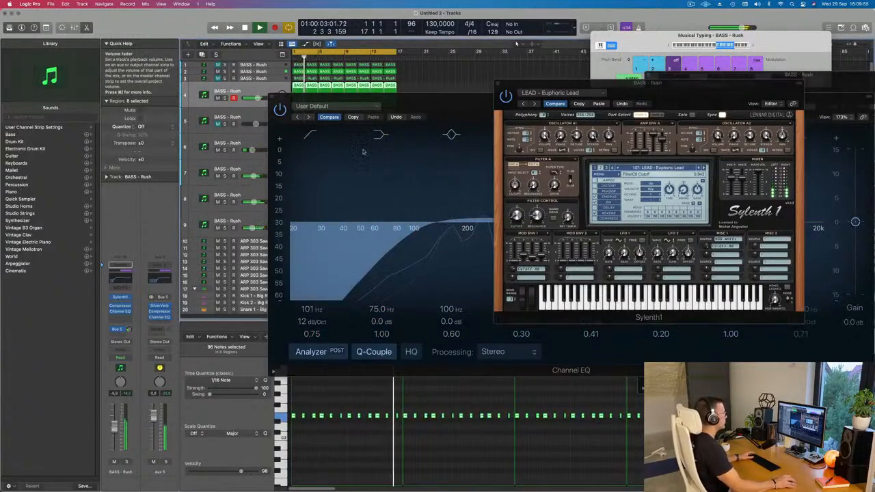
{"action": "left_click", "coordinate": [498, 82]}
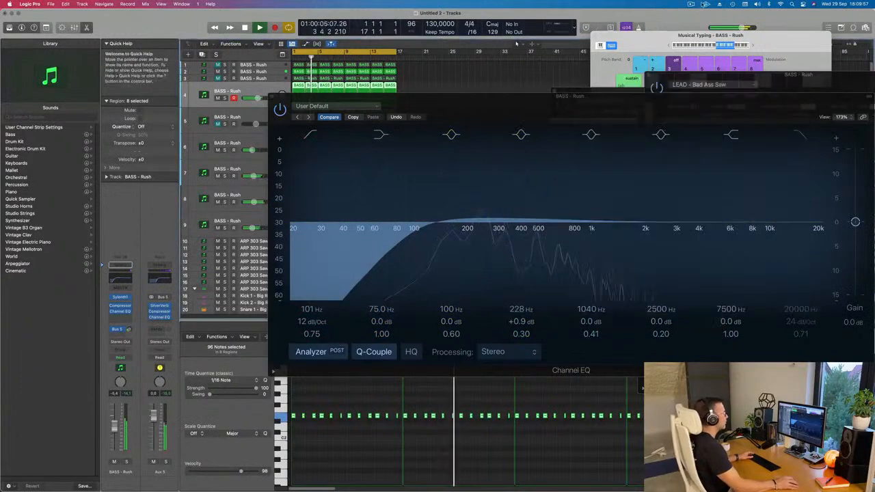
{"action": "left_click", "coordinate": [691, 4]}
{"action": "left_click", "coordinate": [451, 68]}
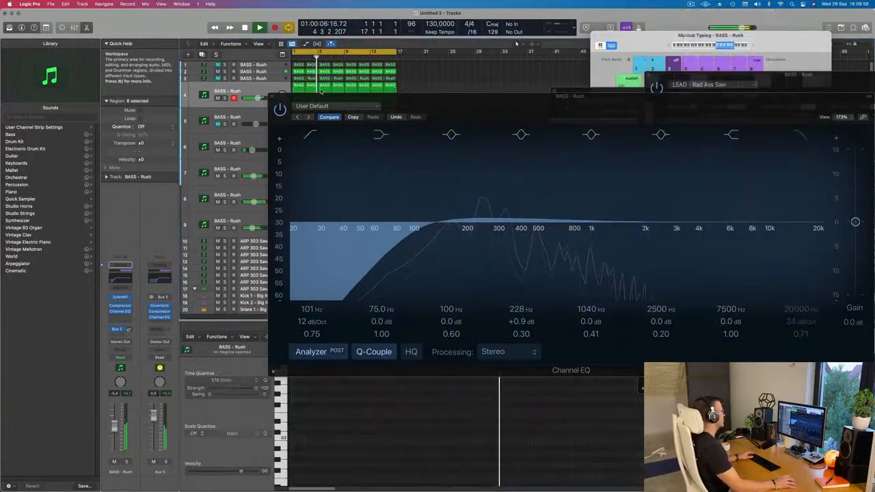
{"action": "left_click", "coordinate": [274, 98]}
Review the 16-bar arrangement, stop playback and move the FX Sylenth1 and Arpeggiator windows clear of the tracks
{"action": "scroll", "coordinate": [370, 225], "scroll_direction": "down", "scroll_amount": 2}
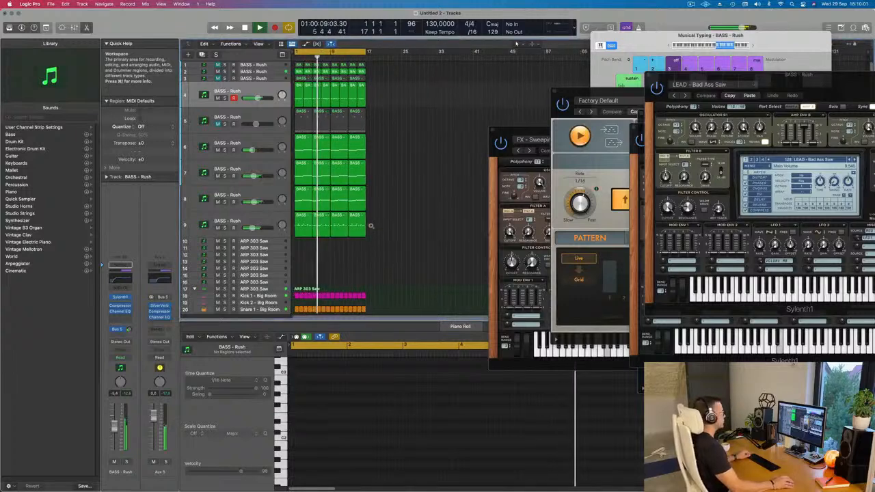
{"action": "scroll", "coordinate": [370, 226], "scroll_direction": "up", "scroll_amount": 3}
{"action": "scroll", "coordinate": [377, 250], "scroll_direction": "down", "scroll_amount": 2}
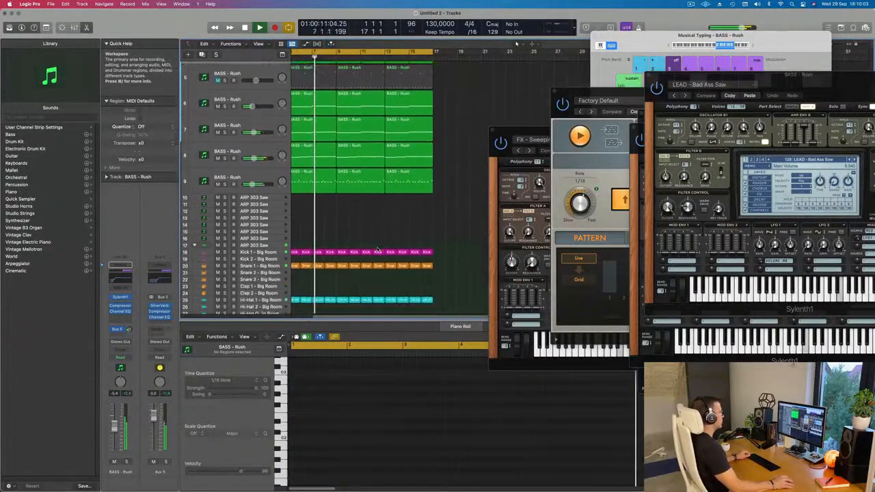
{"action": "scroll", "coordinate": [362, 236], "scroll_direction": "down", "scroll_amount": 2}
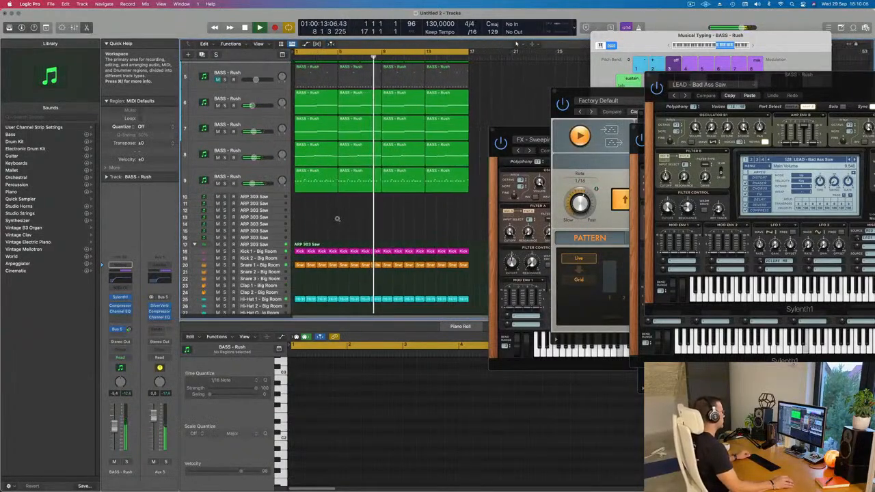
{"action": "scroll", "coordinate": [337, 218], "scroll_direction": "up", "scroll_amount": 2}
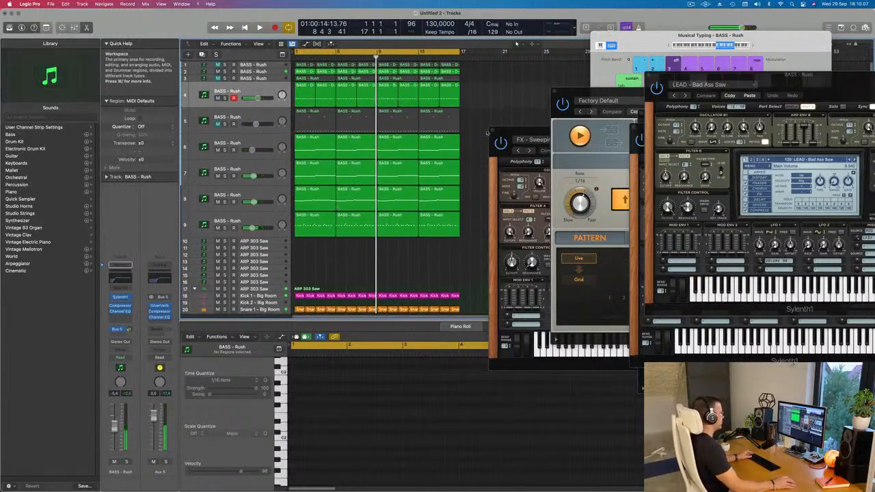
{"action": "left_click_drag", "start_coordinate": [503, 132], "coordinate": [697, 144]}
{"action": "left_click_drag", "start_coordinate": [574, 94], "coordinate": [686, 112]}
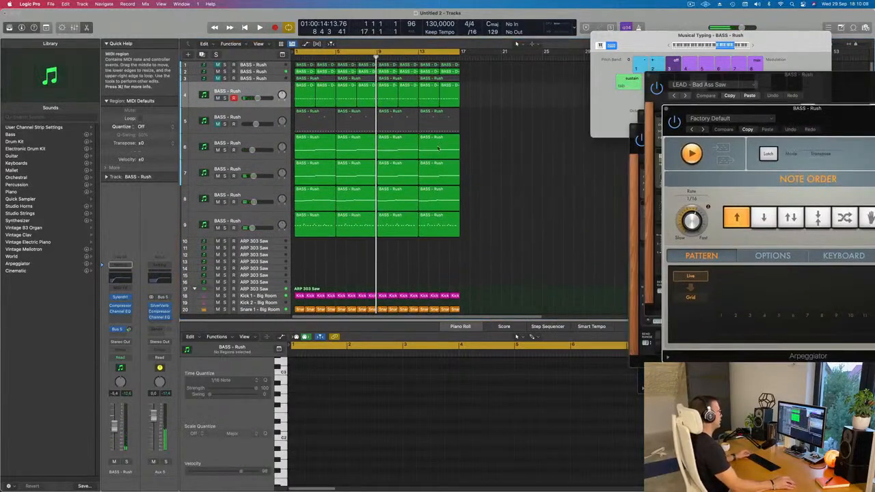
Select all regions in the arrangement, name them by their tracks and clear the selection
{"action": "left_click", "coordinate": [501, 159]}
{"action": "key", "text": "super+a"}
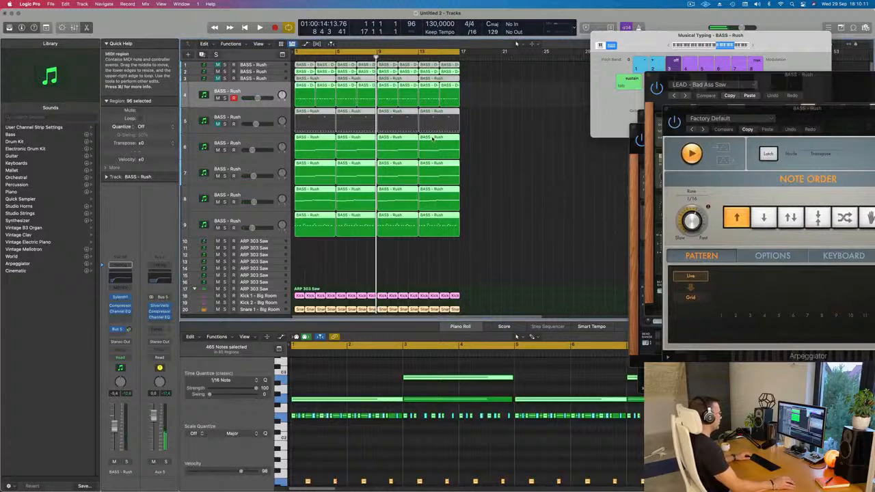
{"action": "right_click", "coordinate": [432, 139]}
{"action": "left_click", "coordinate": [427, 156]}
{"action": "right_click", "coordinate": [431, 163]}
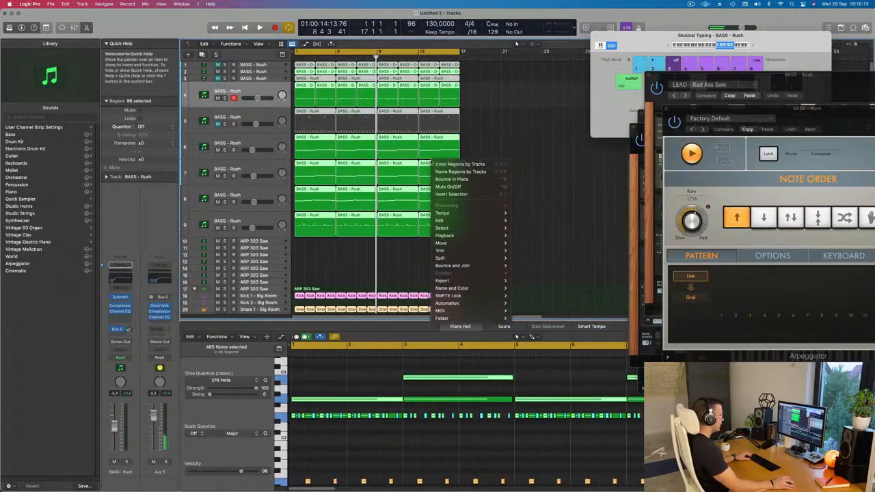
{"action": "left_click", "coordinate": [440, 171]}
{"action": "left_click", "coordinate": [483, 128]}
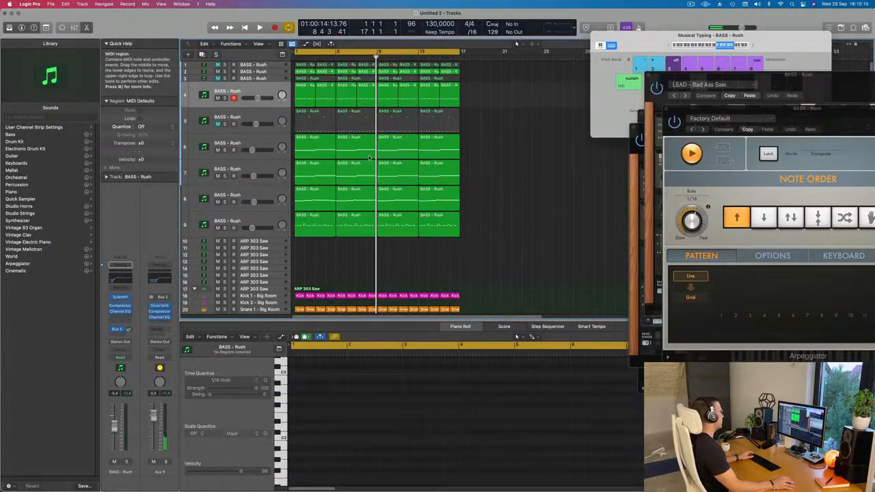
Select all regions and repeat the 16-bar block three times to extend the arrangement through bar 64
{"action": "key", "text": "space"}
{"action": "scroll", "coordinate": [426, 235], "scroll_direction": "down", "scroll_amount": 3}
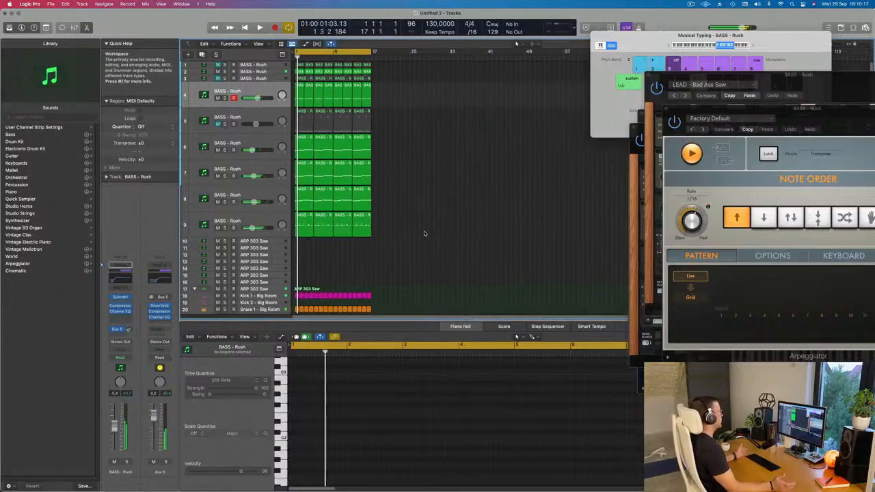
{"action": "key", "text": "super+a"}
{"action": "key", "text": "super+r"}
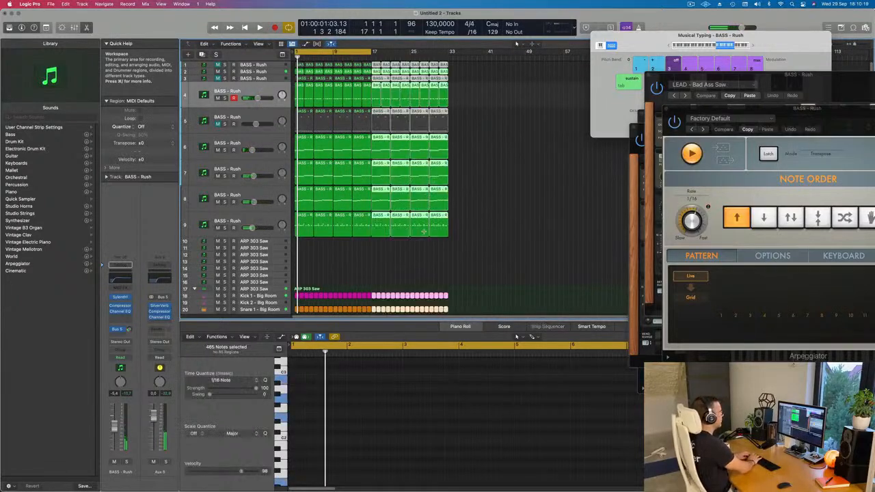
{"action": "key", "text": "super+r"}
{"action": "key", "text": "super+r"}
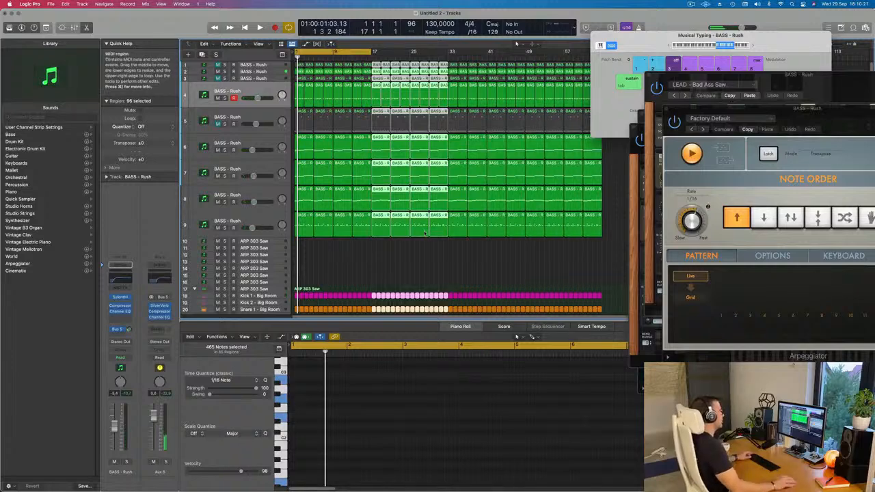
{"action": "key", "text": "super+Left"}
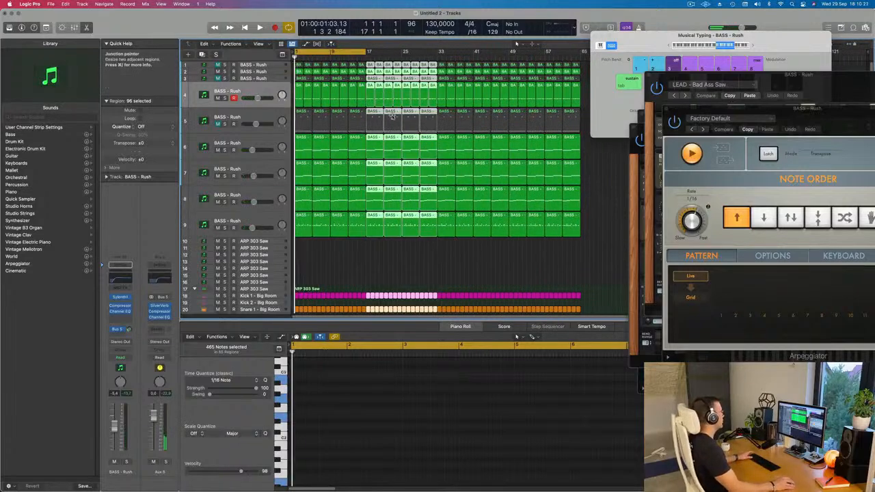
Show the Marquee Ruler and the Secondary Ruler in the Tracks area
{"action": "left_click", "coordinate": [259, 43]}
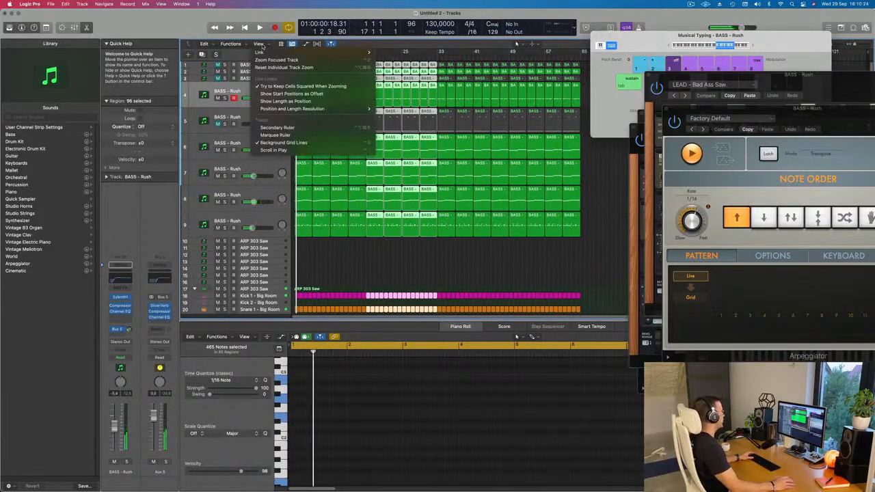
{"action": "left_click", "coordinate": [277, 127]}
{"action": "left_click", "coordinate": [259, 44]}
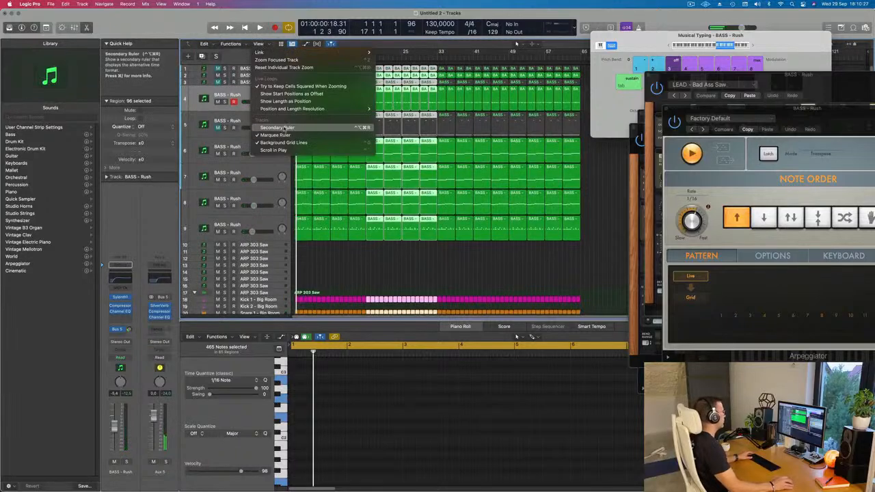
{"action": "left_click", "coordinate": [277, 128]}
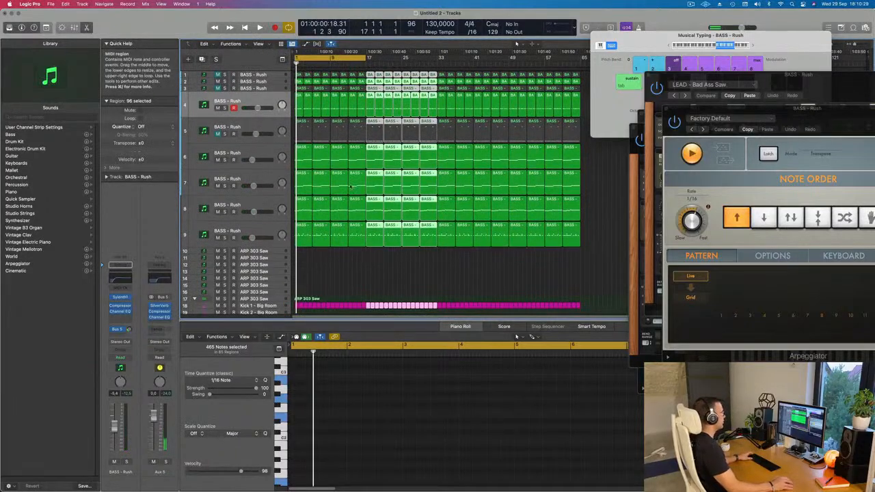
Start playback, clear the region selection, and swap the Musical Typing window for the Mixer
{"action": "key", "text": "space"}
{"action": "scroll", "coordinate": [338, 271], "scroll_direction": "down", "scroll_amount": 4}
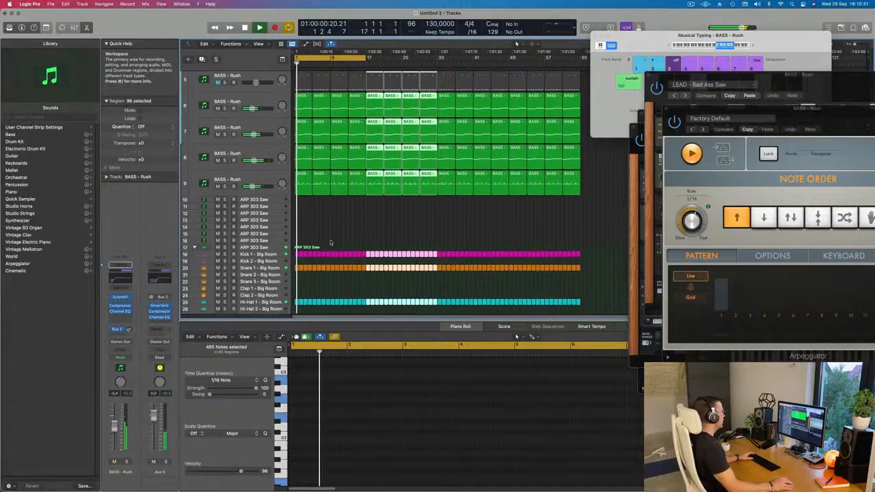
{"action": "left_click", "coordinate": [364, 219]}
{"action": "key", "text": "super+k"}
{"action": "key", "text": "x"}
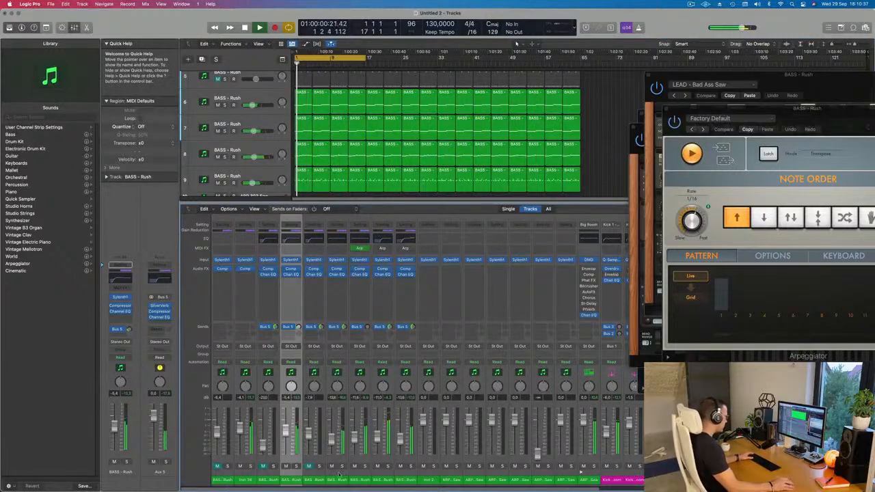
Unmute the muted synth tracks, pull the faders of tracks 1–9 down to −∞ dB and close the Mixer
{"action": "left_click", "coordinate": [263, 466]}
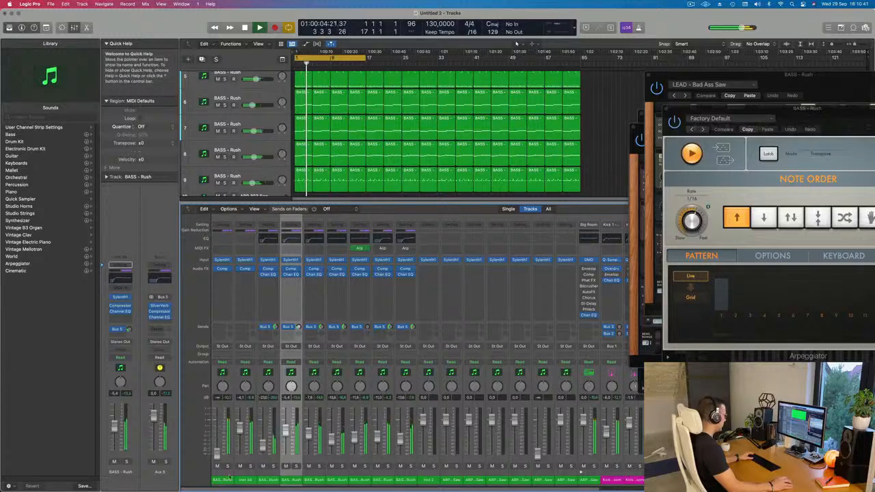
{"action": "left_click_drag", "start_coordinate": [405, 478], "coordinate": [225, 483]}
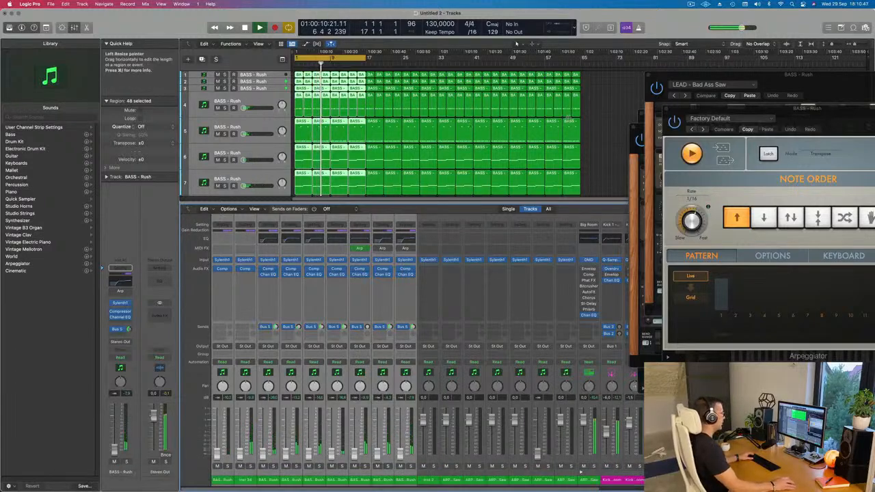
{"action": "left_click", "coordinate": [597, 132]}
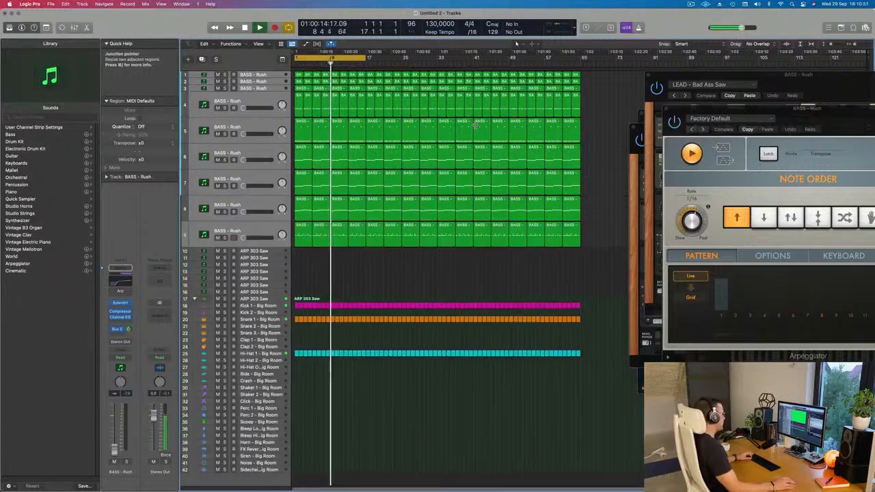
{"action": "key", "text": "x"}
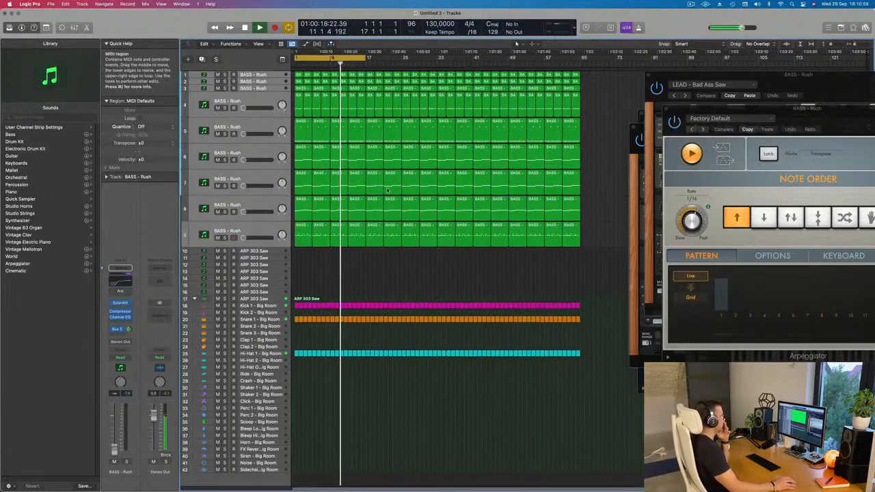
Restart playback from the beginning and raise track 7's volume to about -12.2 dB
{"action": "left_click", "coordinate": [252, 182]}
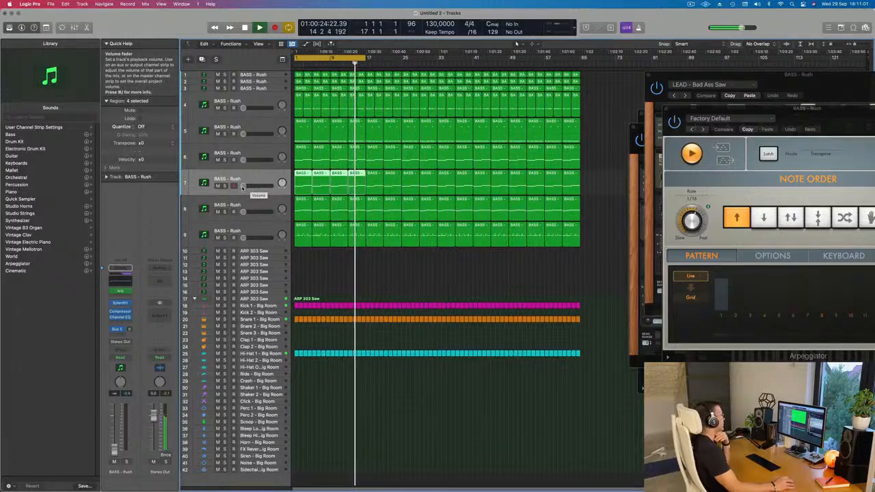
{"action": "left_click_drag", "start_coordinate": [242, 188], "coordinate": [247, 185]}
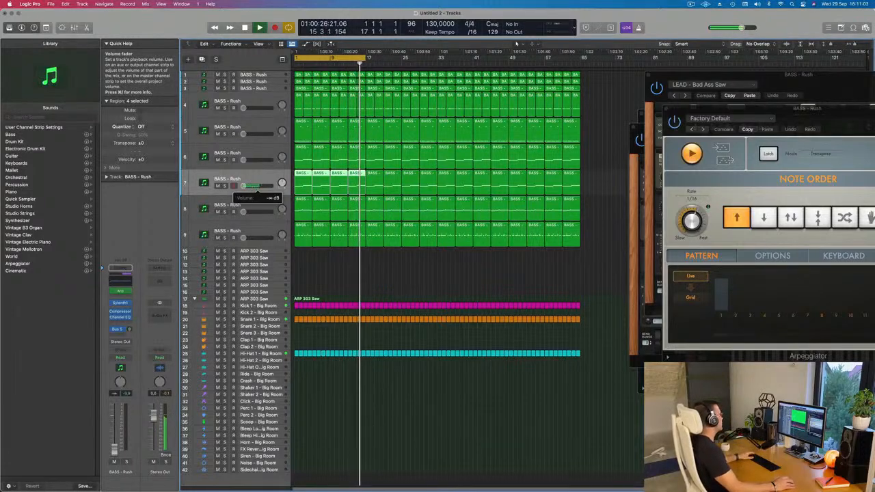
{"action": "key", "text": "space"}
{"action": "key", "text": "space"}
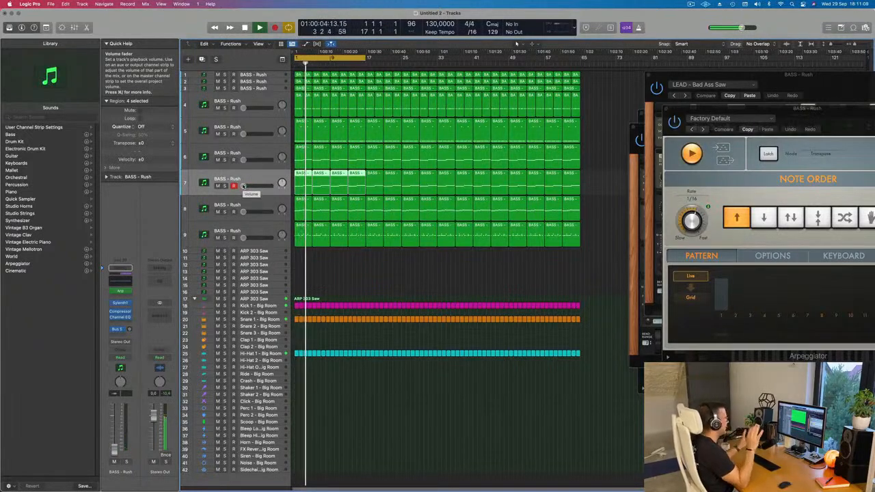
{"action": "key", "text": "space"}
{"action": "key", "text": "space"}
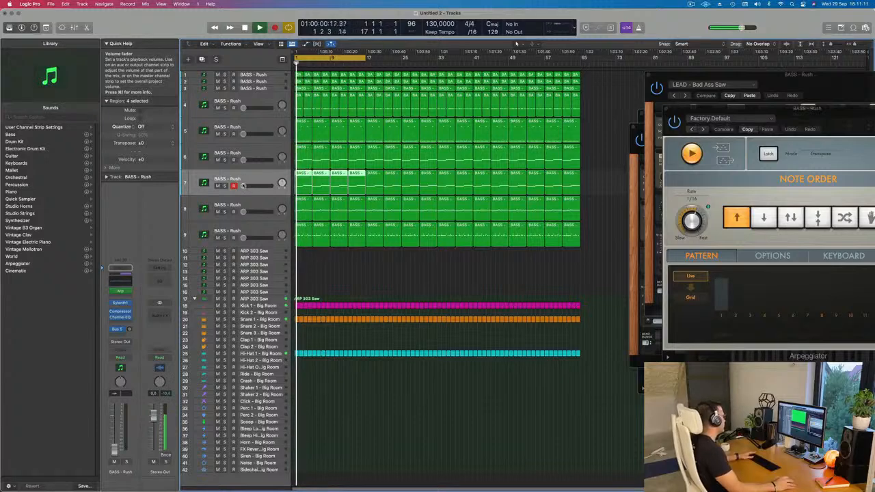
{"action": "left_click_drag", "start_coordinate": [244, 186], "coordinate": [260, 188]}
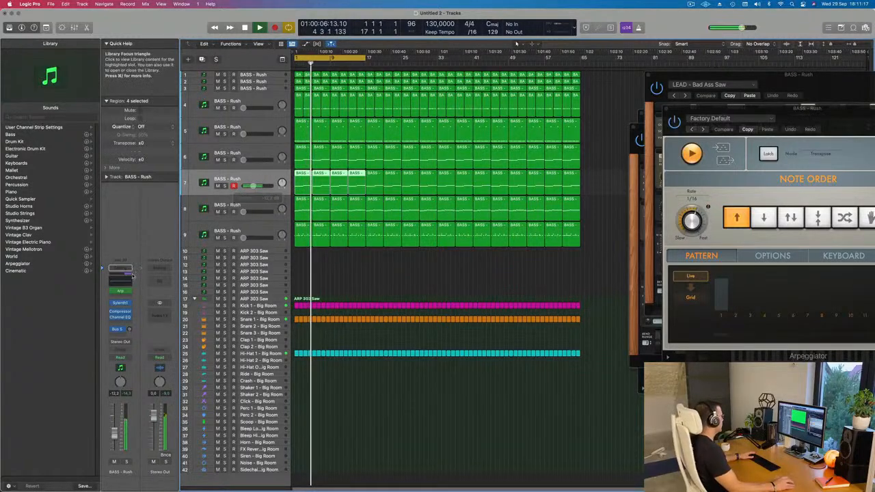
Try adjusting the 75 Hz low shelf in track 7's Channel EQ, then close the plug-in window
{"action": "left_click", "coordinate": [121, 280]}
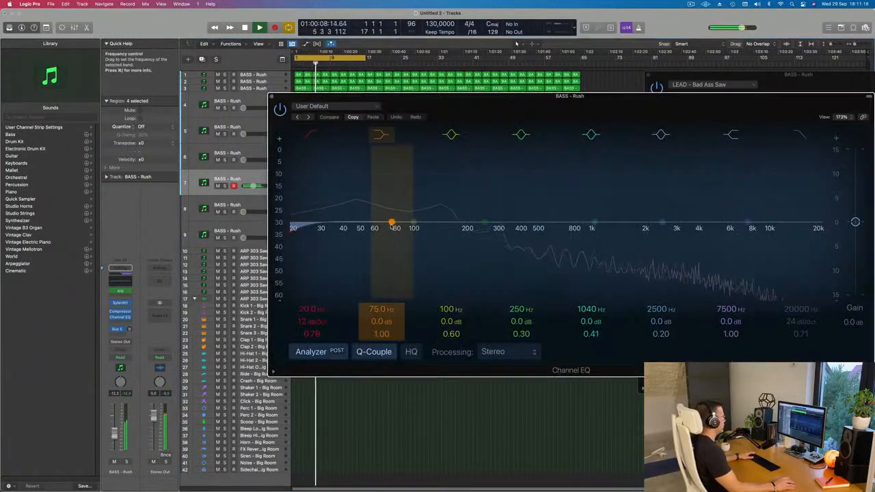
{"action": "left_click_drag", "start_coordinate": [387, 236], "coordinate": [400, 210]}
{"action": "left_click", "coordinate": [271, 98]}
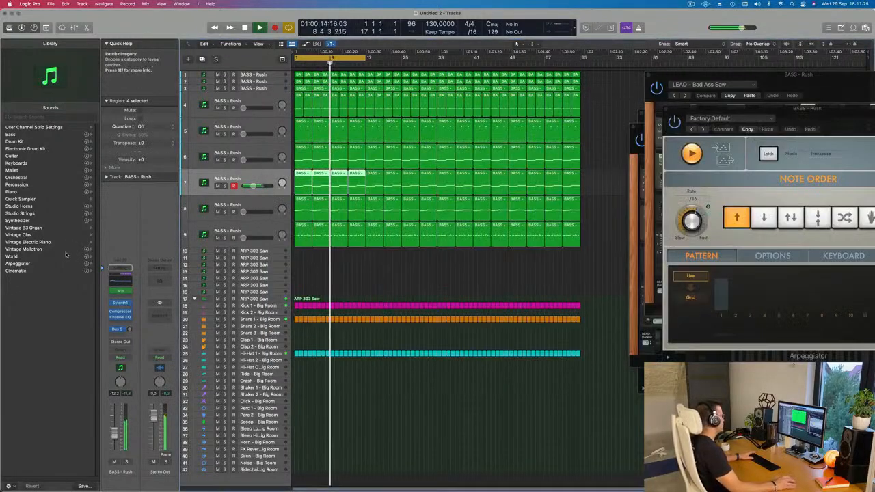
{"action": "key", "text": "space"}
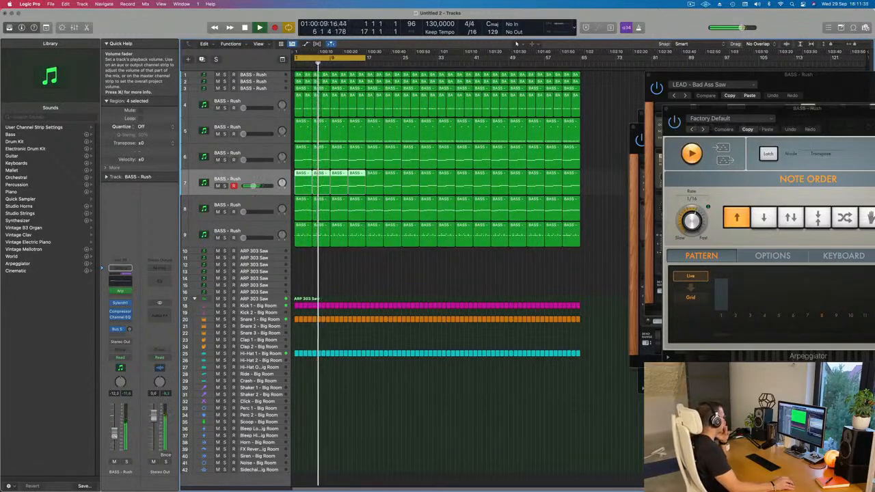
Try bringing in track 6 during playback and return its fader to −∞ dB
{"action": "left_click", "coordinate": [380, 270]}
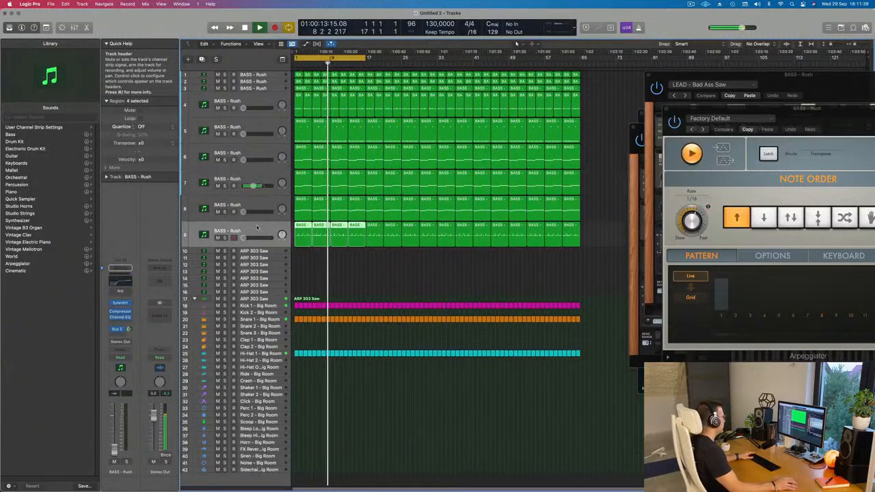
{"action": "left_click", "coordinate": [266, 199]}
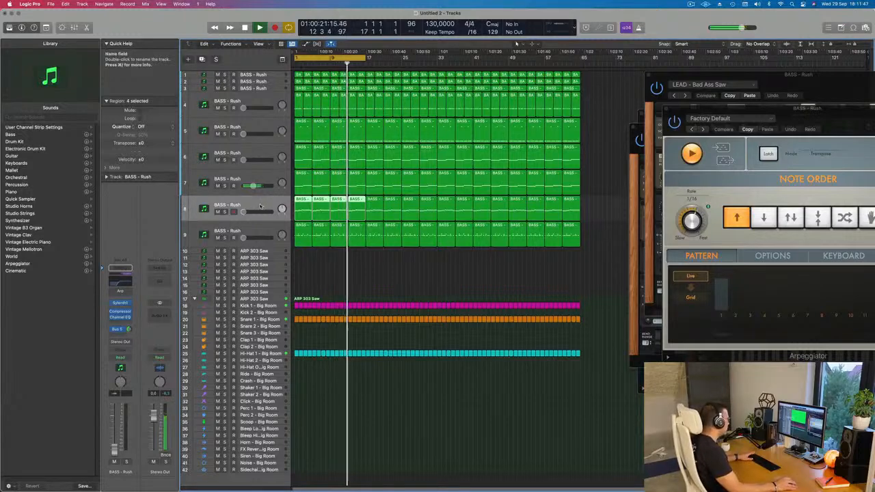
{"action": "left_click", "coordinate": [232, 159]}
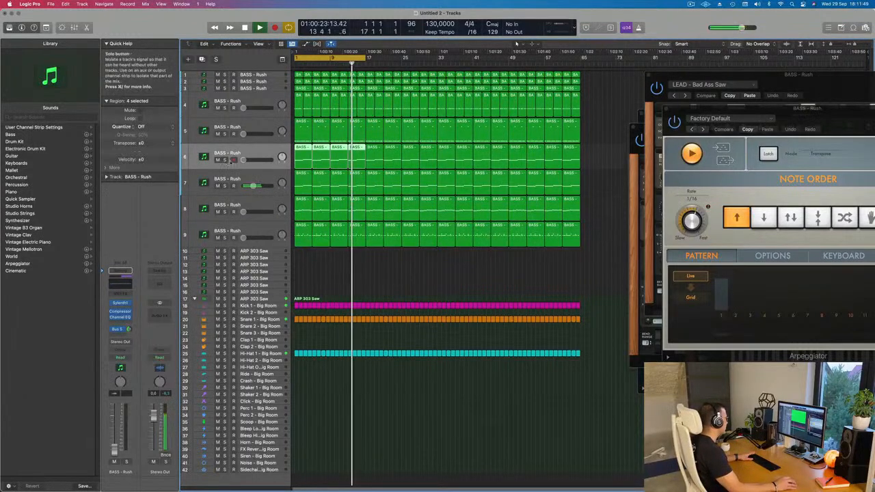
{"action": "mouse_move", "coordinate": [243, 159]}
{"action": "left_mouse_down"}
{"action": "mouse_move", "coordinate": [255, 160]}
{"action": "mouse_move", "coordinate": [242, 160]}
{"action": "left_mouse_up"}
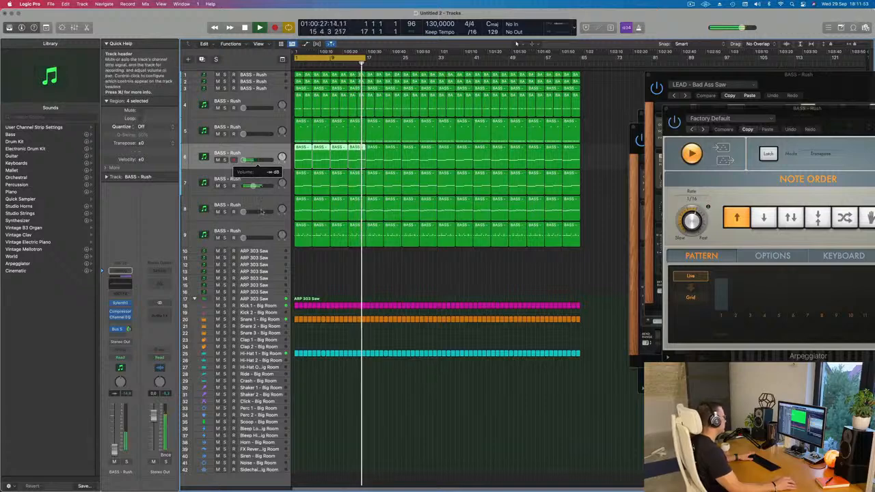
Bring in track 8 at about -17 dB and replay the arrangement from the start to check its level
{"action": "left_click", "coordinate": [253, 219]}
{"action": "key", "text": "Return"}
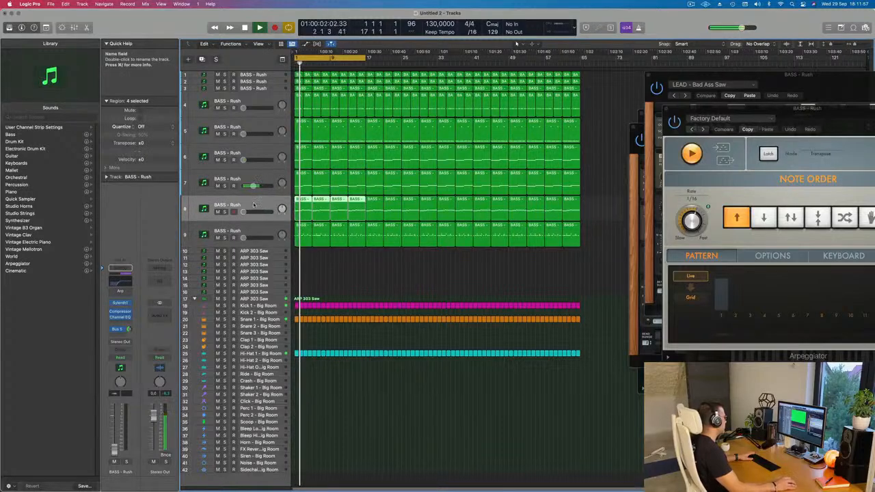
{"action": "left_click_drag", "start_coordinate": [246, 212], "coordinate": [254, 214]}
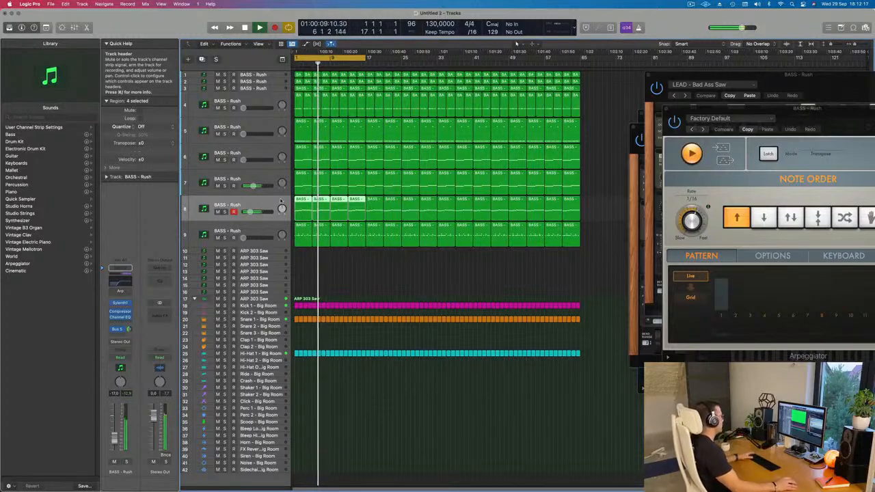
{"action": "key", "text": "space"}
{"action": "left_click", "coordinate": [319, 242]}
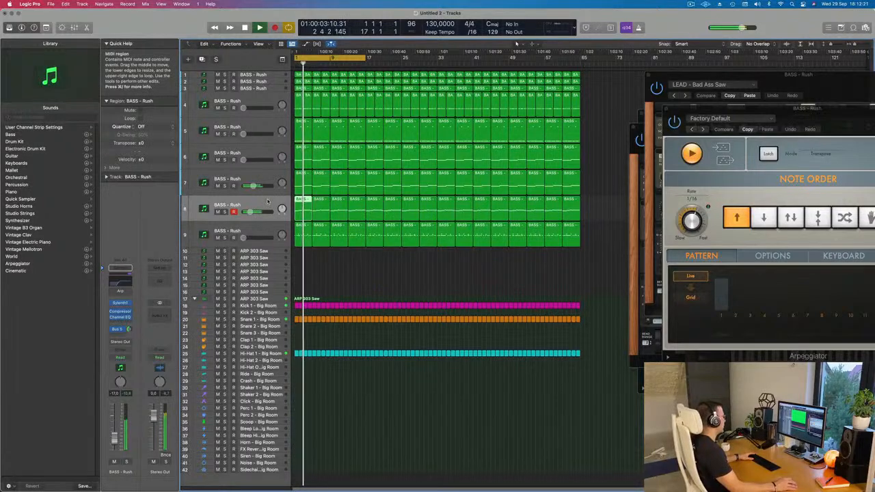
{"action": "key", "text": "Return"}
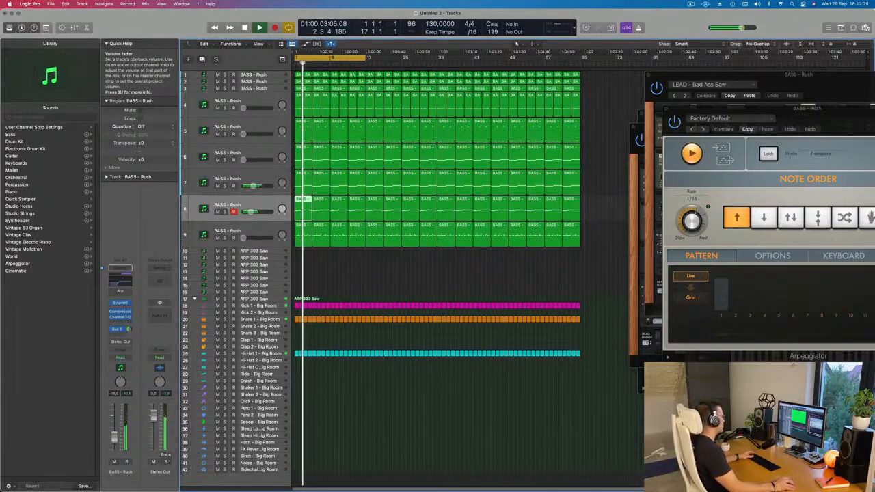
{"action": "key", "text": "Return"}
{"action": "key", "text": "Return"}
Adjust track 7's Sylenth1 filter control cutoff to about 1.96 and its Filter A resonance, close the plug-in and check the track in solo
{"action": "key", "text": "Up"}
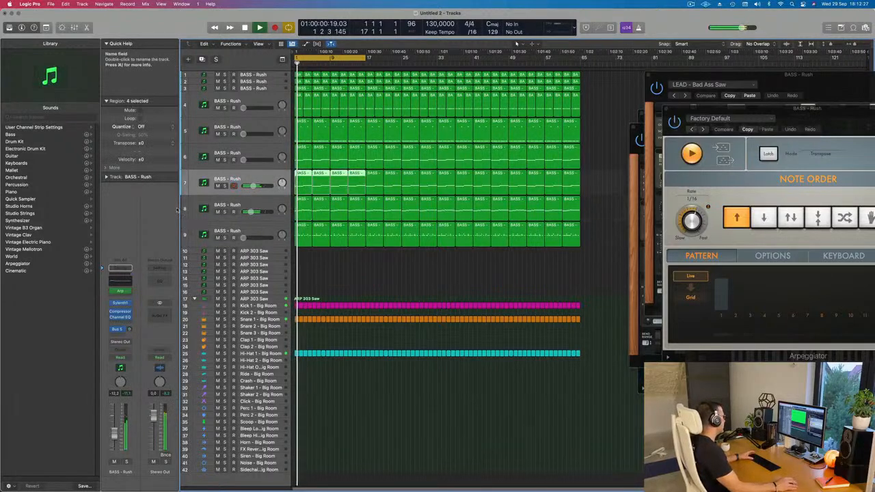
{"action": "key", "text": "Return"}
{"action": "left_click", "coordinate": [121, 303]}
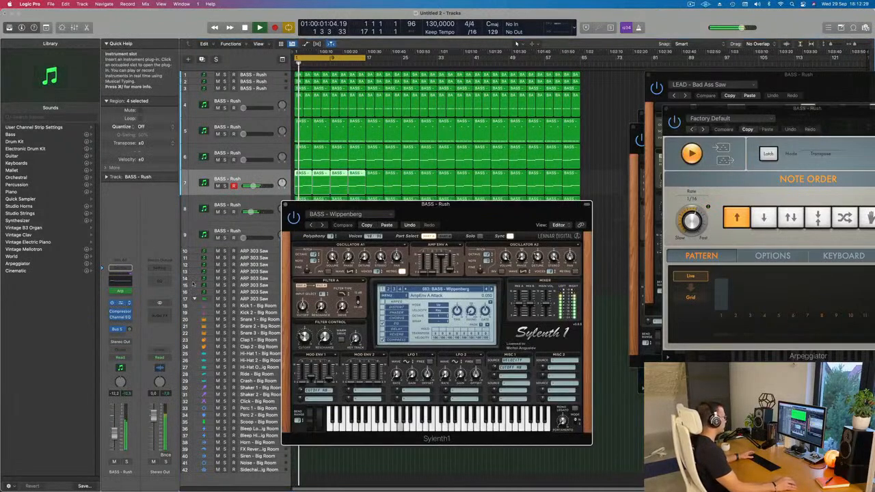
{"action": "key", "text": "Return"}
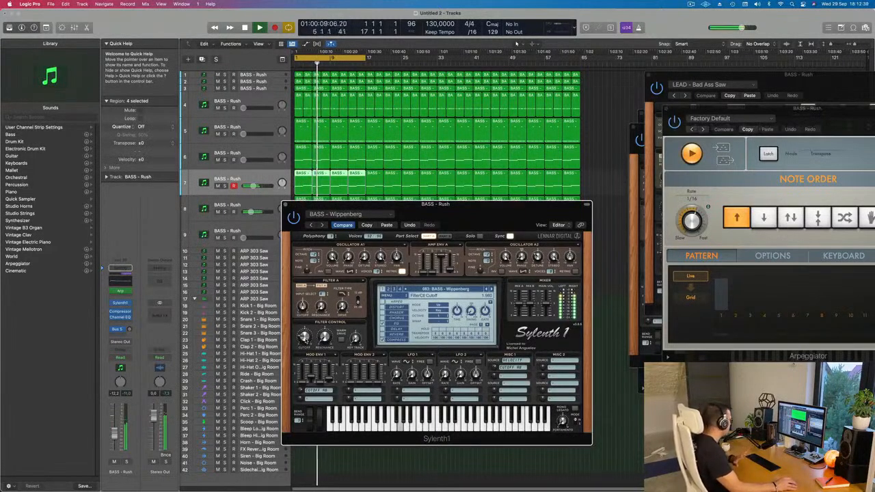
{"action": "left_click_drag", "start_coordinate": [388, 217], "coordinate": [377, 211]}
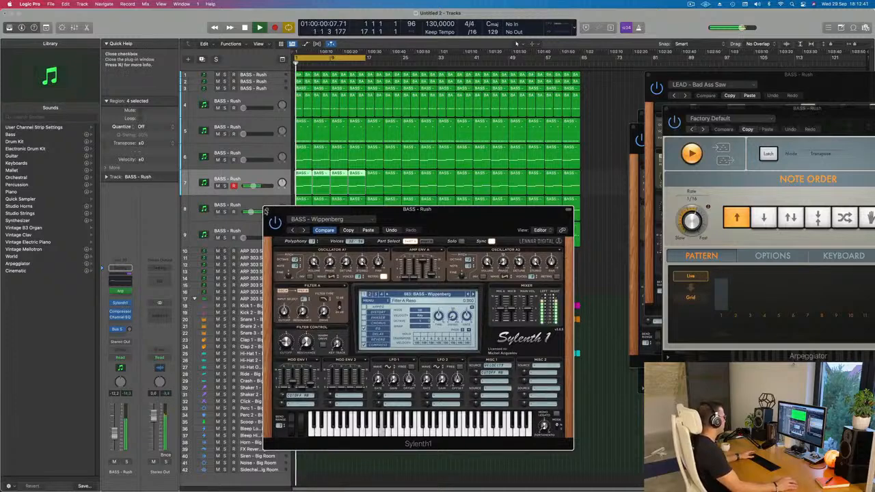
{"action": "left_click", "coordinate": [266, 210]}
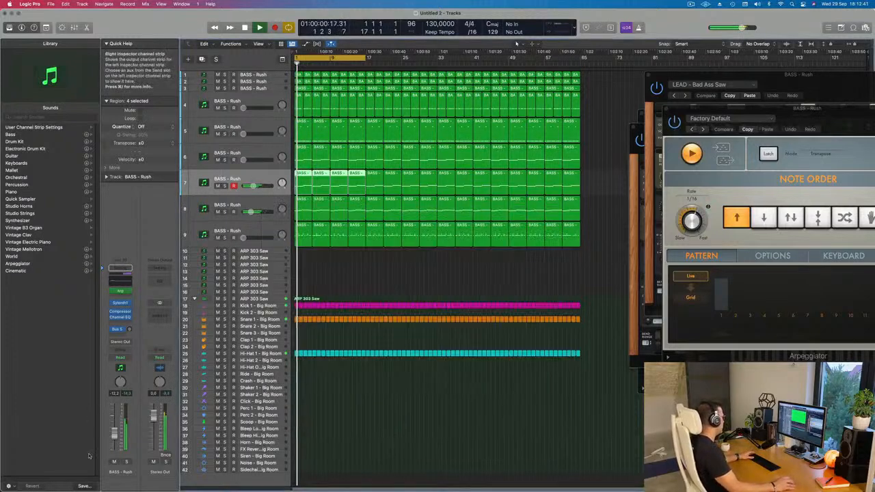
{"action": "left_click", "coordinate": [127, 463]}
{"action": "left_click", "coordinate": [127, 463]}
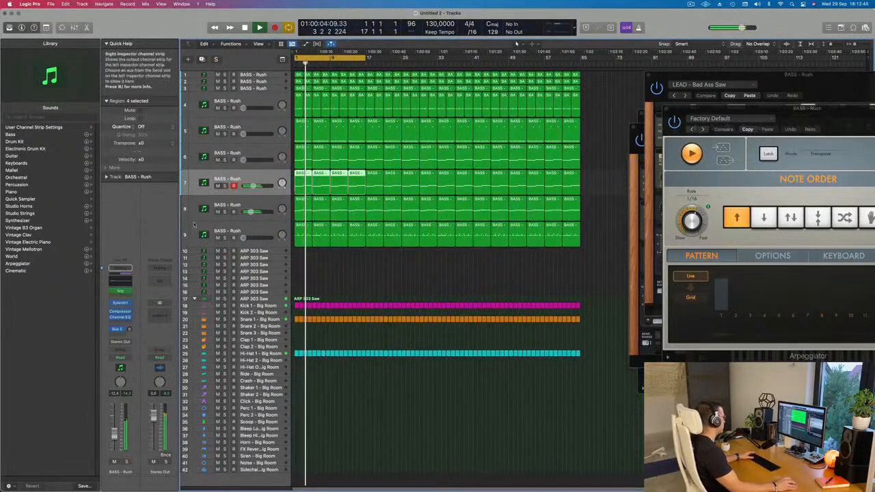
Check track 8 in solo, return it to the full mix and replay the arrangement from the start
{"action": "left_click", "coordinate": [225, 212]}
{"action": "left_click", "coordinate": [224, 212]}
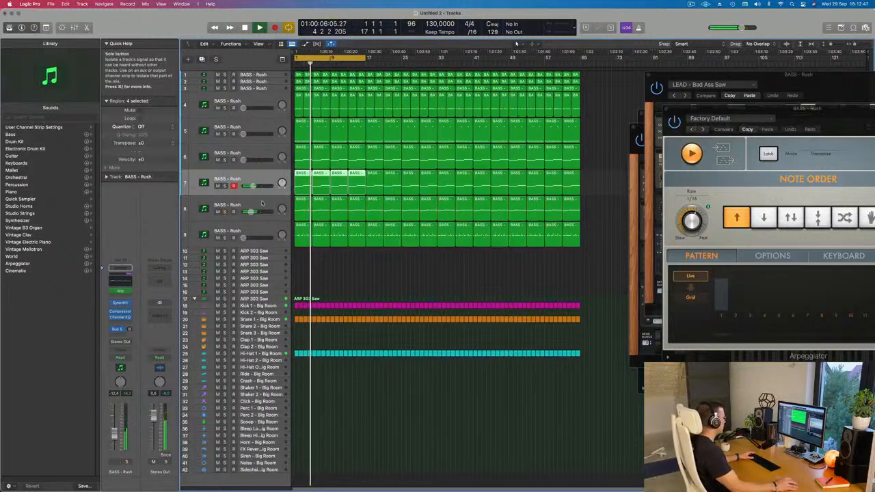
{"action": "left_click", "coordinate": [207, 210]}
{"action": "key", "text": "Return"}
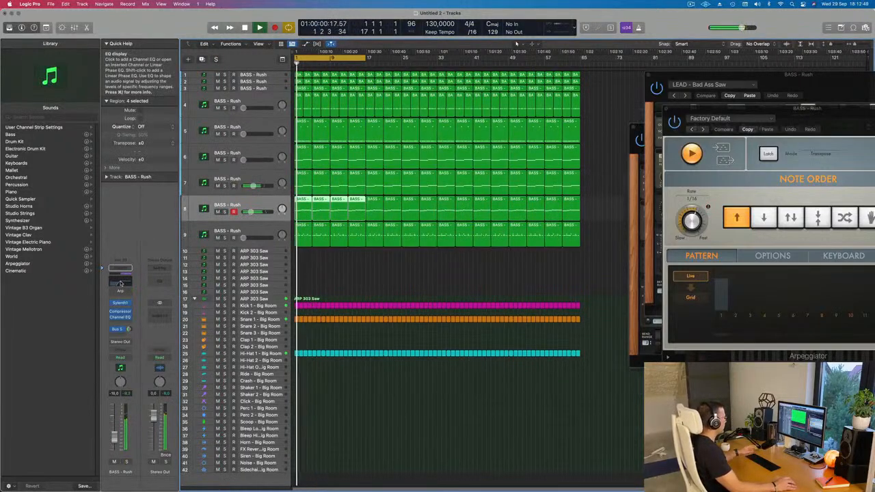
Set the low cut in track 8's Channel EQ to 310 Hz, 24 dB/Oct and Q 0.57, and close the plug-in window
{"action": "left_click", "coordinate": [120, 280]}
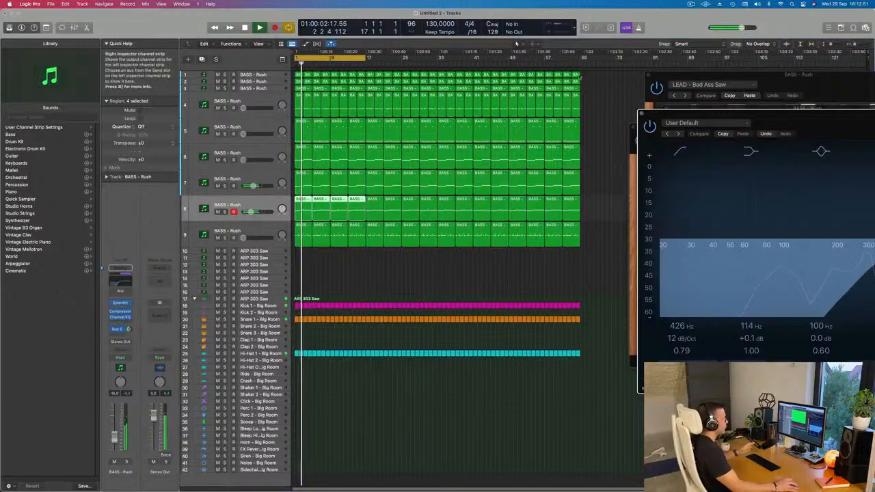
{"action": "left_click_drag", "start_coordinate": [781, 115], "coordinate": [485, 110]}
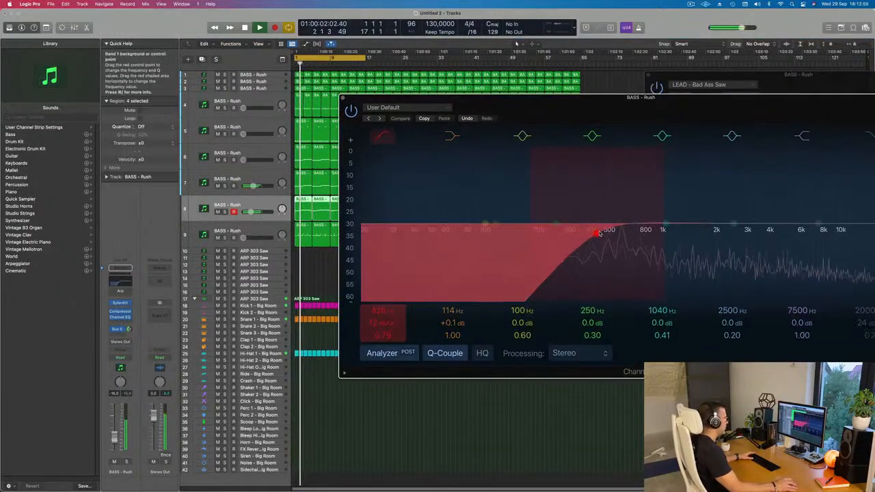
{"action": "left_click_drag", "start_coordinate": [597, 227], "coordinate": [620, 231]}
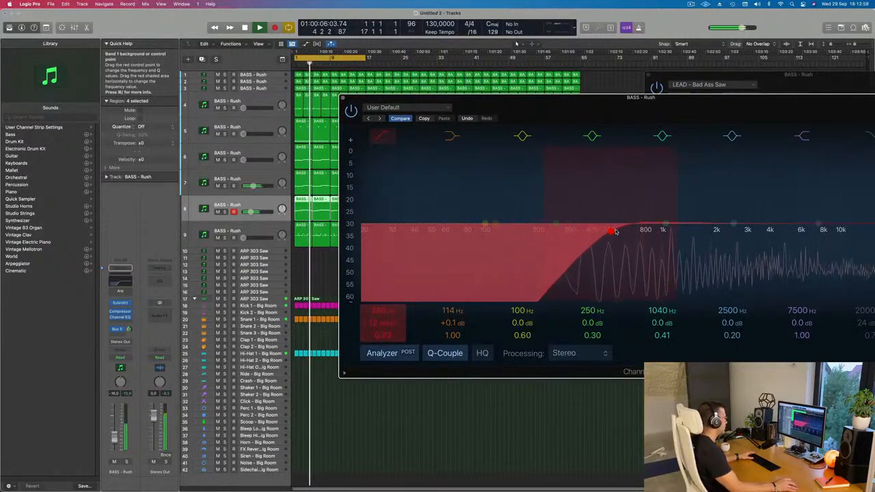
{"action": "left_click_drag", "start_coordinate": [381, 323], "coordinate": [382, 311]}
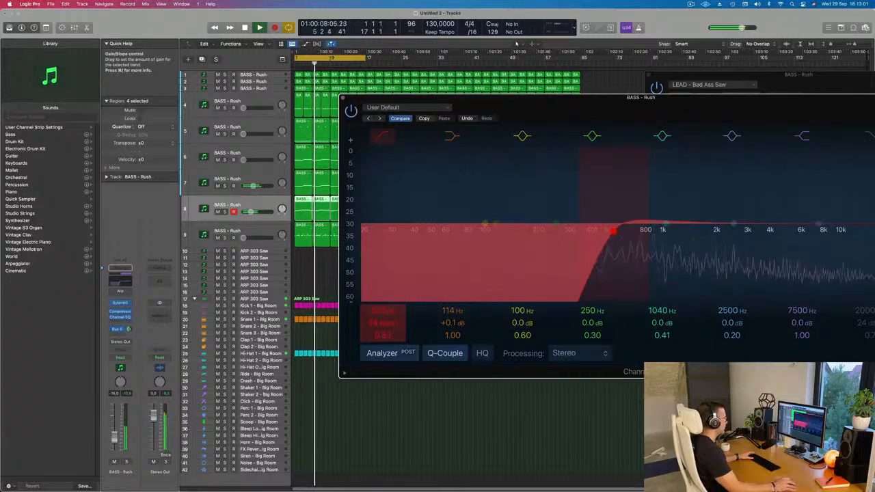
{"action": "left_click_drag", "start_coordinate": [604, 237], "coordinate": [573, 240]}
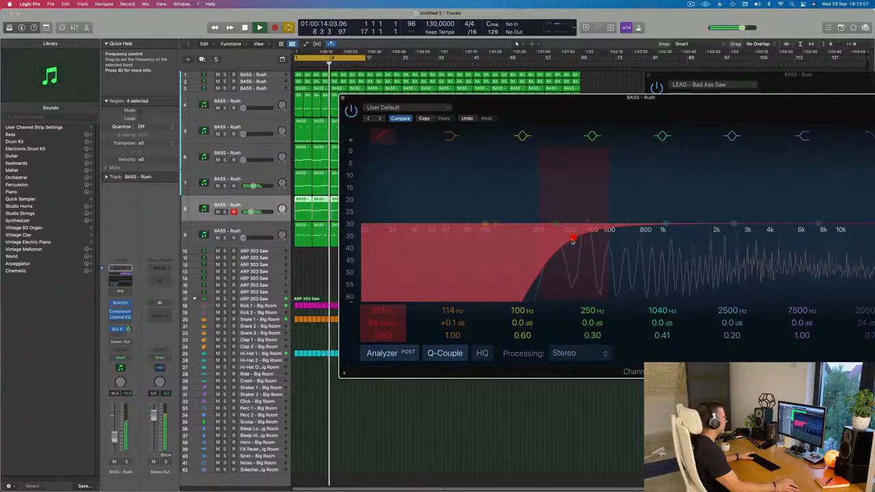
{"action": "left_click_drag", "start_coordinate": [590, 116], "coordinate": [543, 126]}
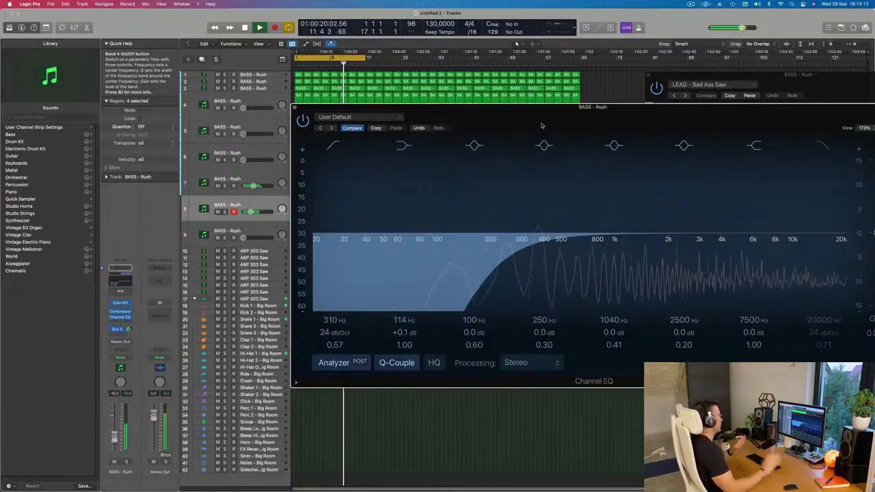
{"action": "left_click", "coordinate": [294, 107]}
Bring in track 6 at about -14.5 dB and adjust its Bus 5 send
{"action": "left_click", "coordinate": [263, 229]}
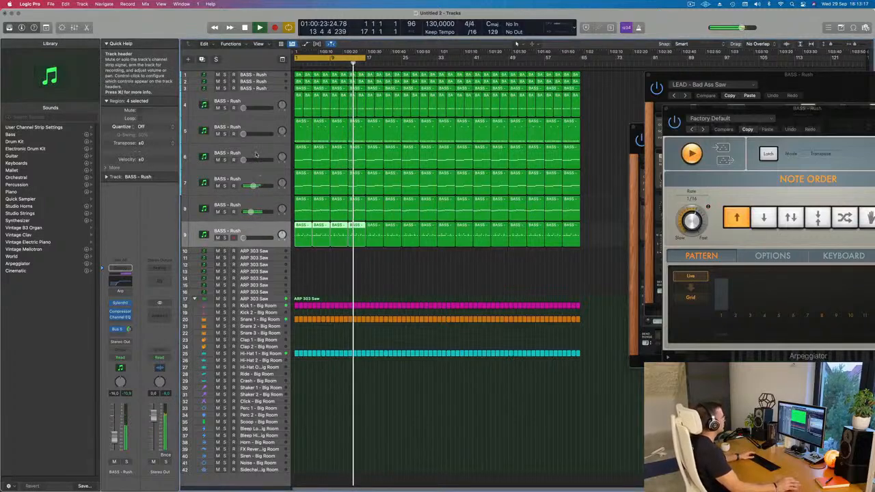
{"action": "left_click", "coordinate": [265, 154]}
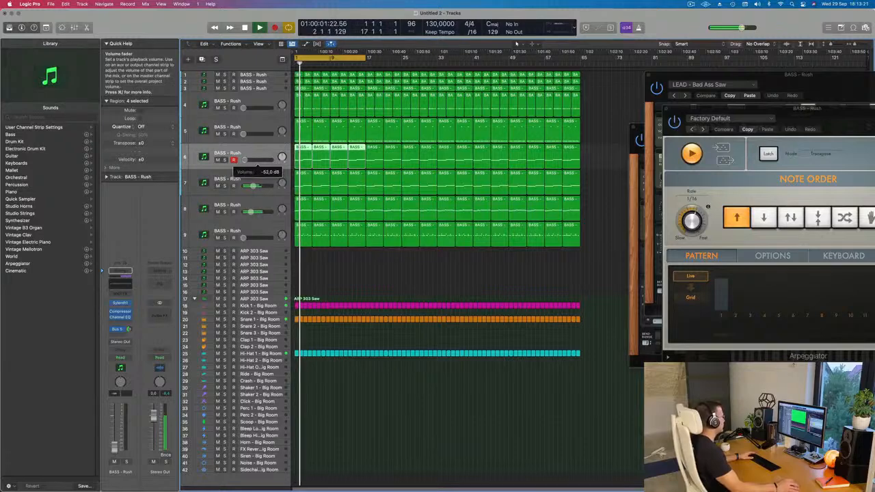
{"action": "left_click_drag", "start_coordinate": [252, 161], "coordinate": [252, 161]}
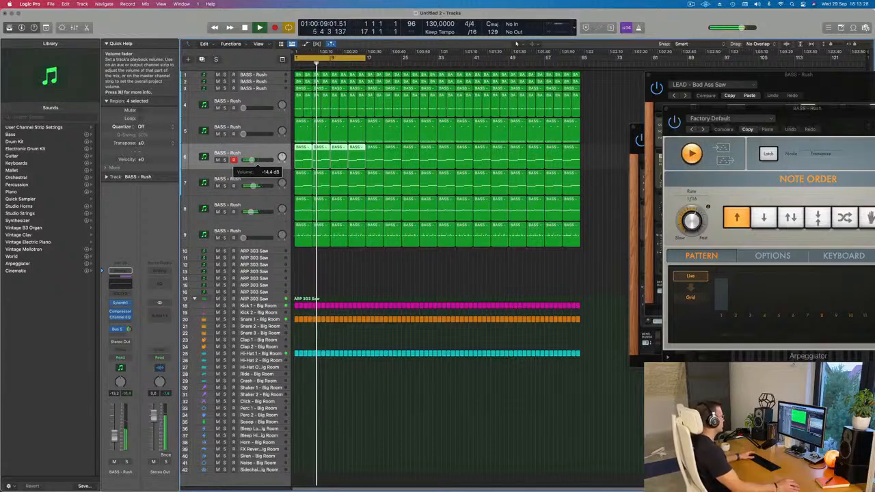
{"action": "left_click", "coordinate": [129, 329]}
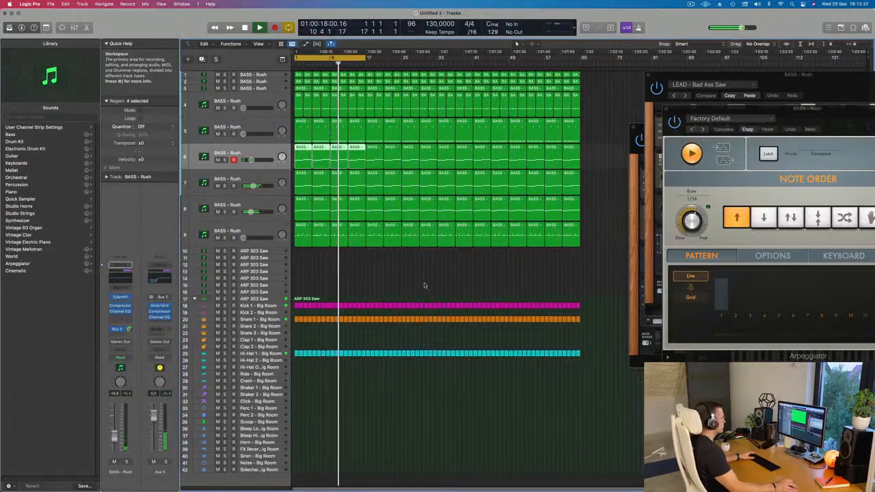
Replay the arrangement from the start and bring in track 9 at about -16 dB
{"action": "left_click", "coordinate": [257, 232]}
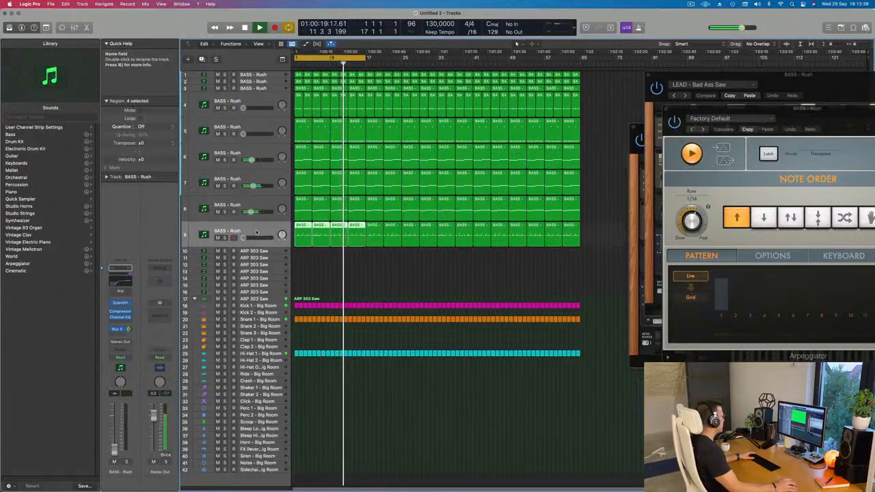
{"action": "key", "text": "Return"}
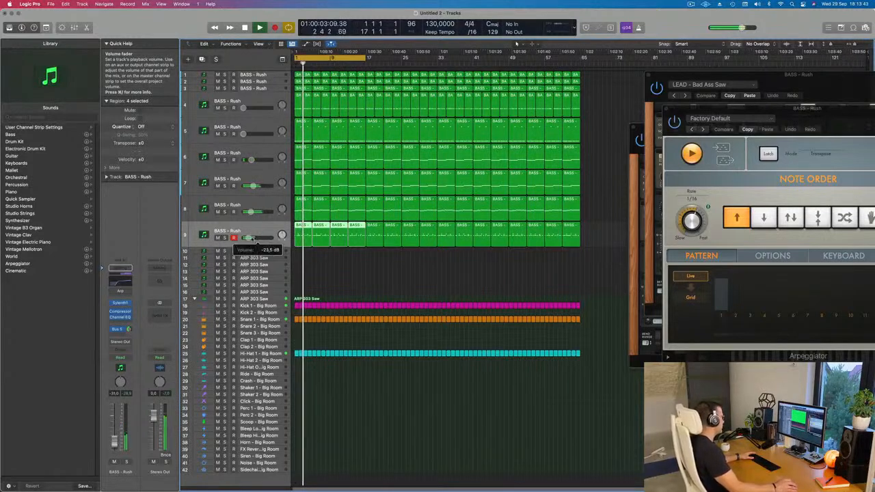
{"action": "left_click_drag", "start_coordinate": [249, 238], "coordinate": [251, 238]}
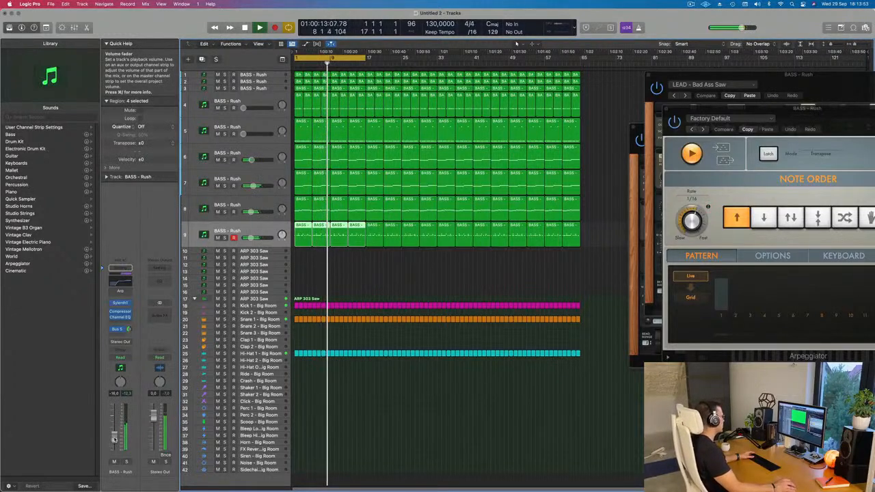
Cut 4.0 dB at 408 Hz in track 9's Channel EQ, close it and set the track's fader to about -14.6 dB
{"action": "left_click", "coordinate": [120, 304]}
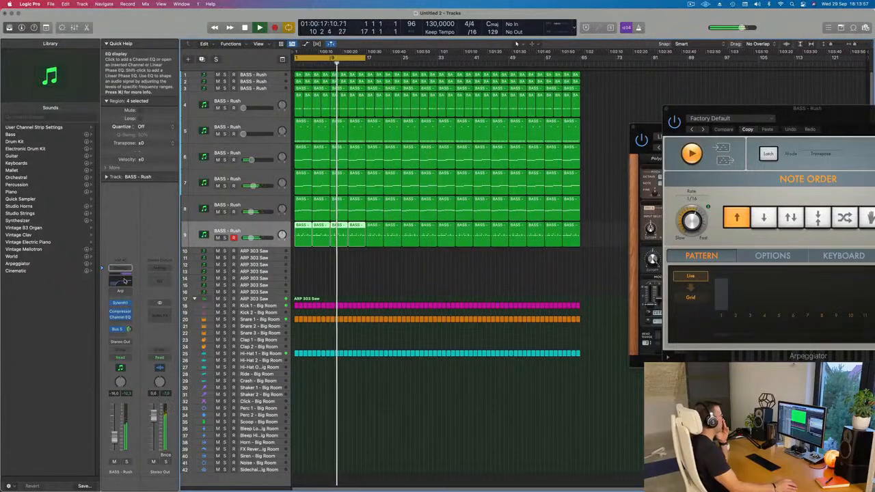
{"action": "left_click", "coordinate": [125, 280]}
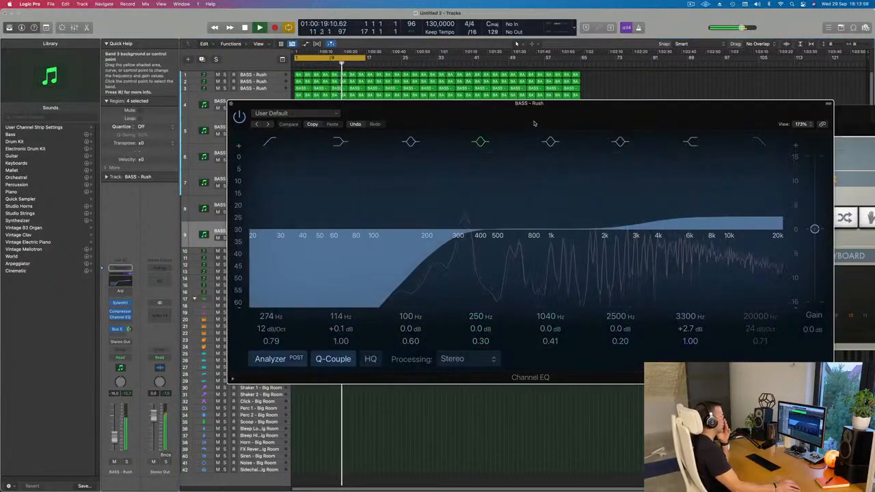
{"action": "left_click_drag", "start_coordinate": [552, 230], "coordinate": [481, 255]}
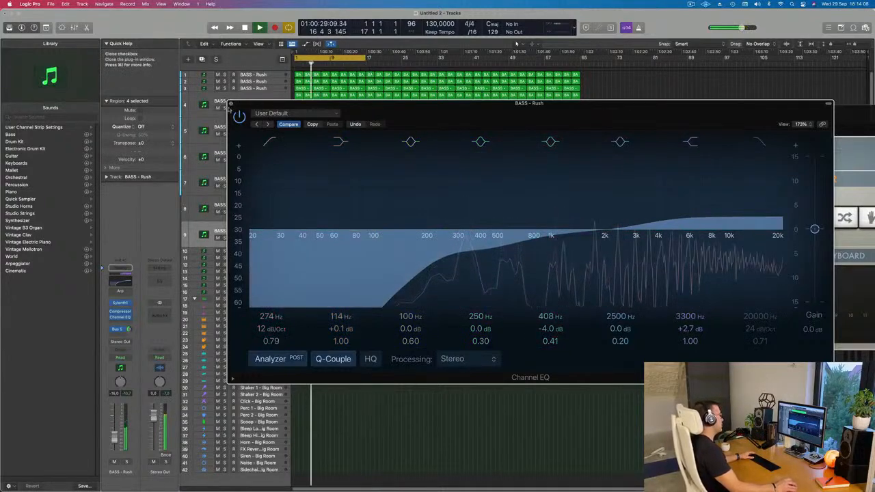
{"action": "left_click", "coordinate": [231, 105]}
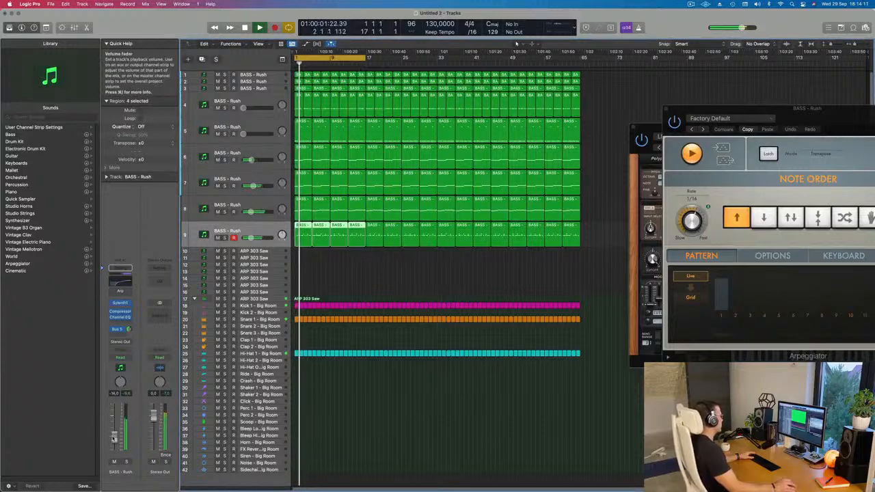
{"action": "left_click_drag", "start_coordinate": [114, 437], "coordinate": [115, 435]}
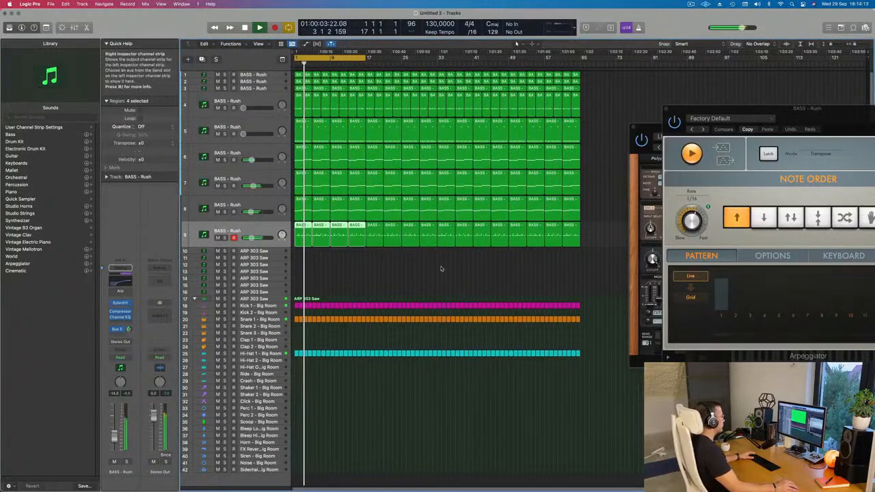
Extend the cycle range to bar 65 so it covers the whole 64-bar arrangement
{"action": "scroll", "coordinate": [432, 275], "scroll_direction": "up", "scroll_amount": 1}
{"action": "scroll", "coordinate": [432, 274], "scroll_direction": "down", "scroll_amount": 1}
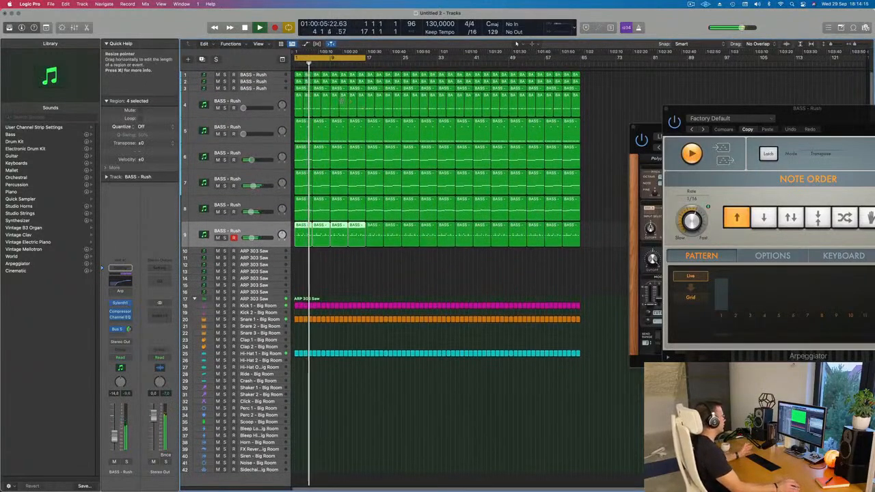
{"action": "left_click", "coordinate": [239, 81]}
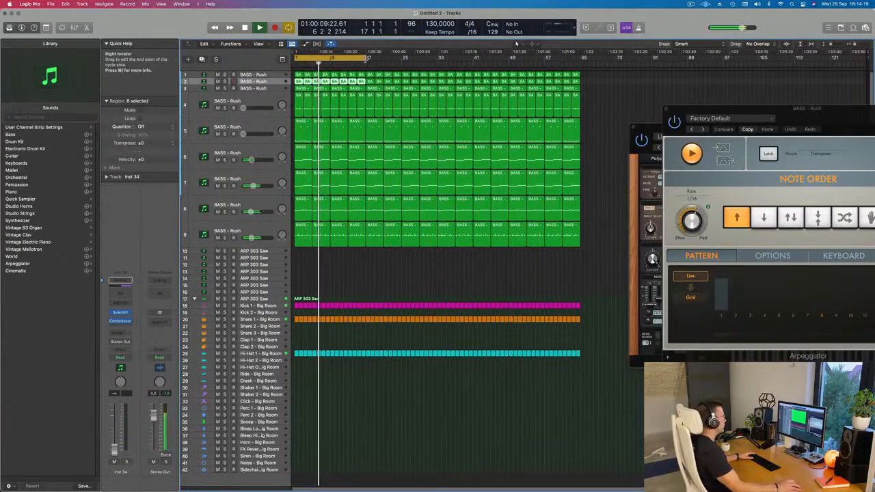
{"action": "left_click_drag", "start_coordinate": [366, 59], "coordinate": [580, 76]}
Show the toolbar, turn on Track Zoom and enlarge the height of track 3
{"action": "left_click", "coordinate": [265, 89]}
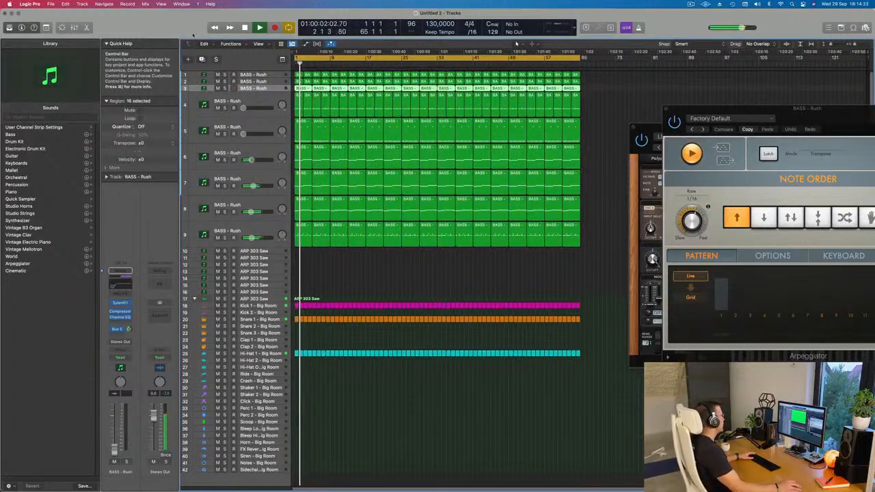
{"action": "key", "text": "ctrl+alt+super+t"}
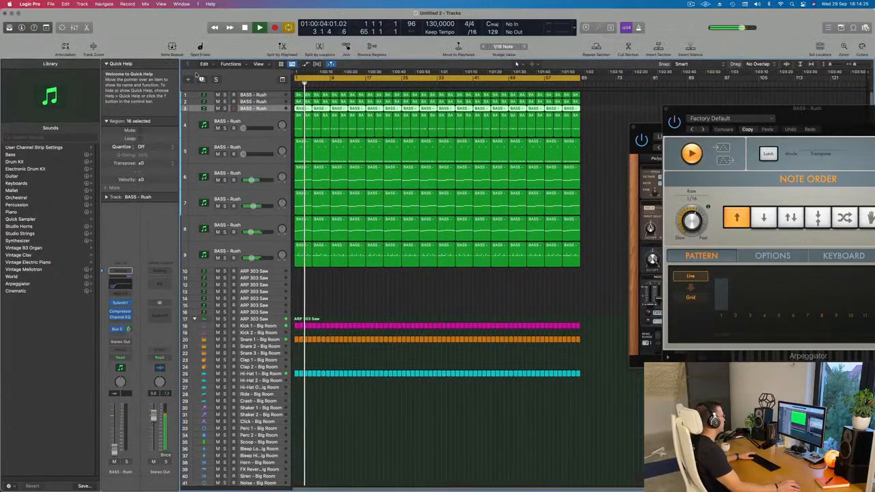
{"action": "left_click", "coordinate": [93, 45]}
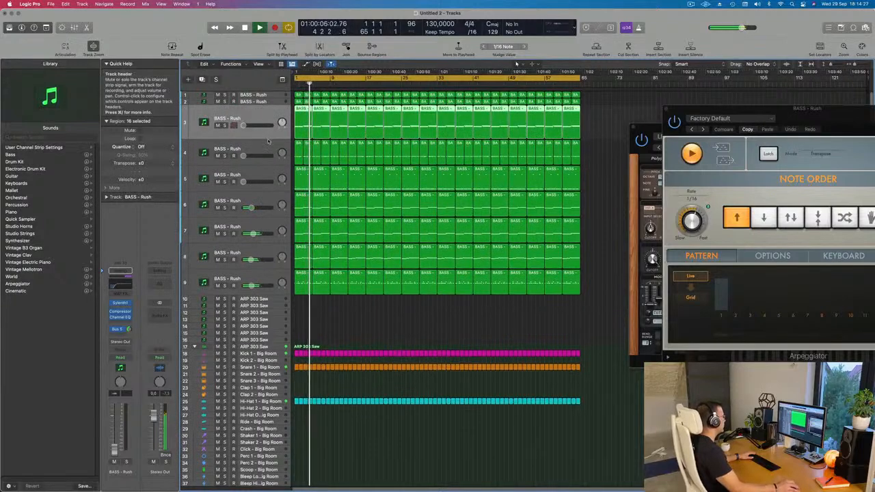
{"action": "left_click_drag", "start_coordinate": [267, 154], "coordinate": [267, 169]}
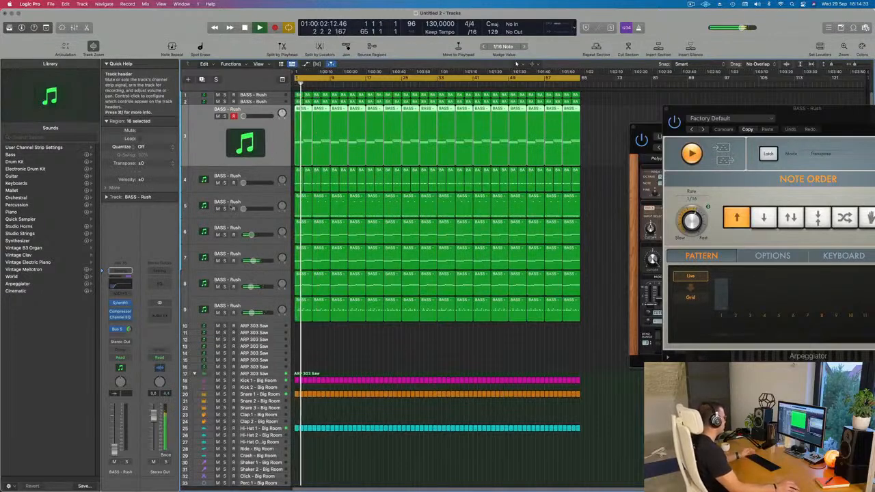
Bring in track 3 at about -22 dB, replaying from the start and checking it in solo
{"action": "key", "text": "Return"}
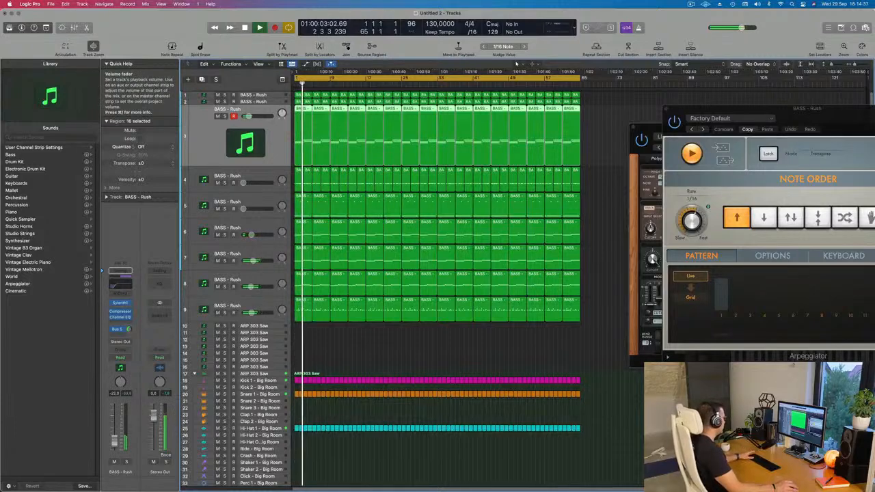
{"action": "left_click", "coordinate": [127, 463]}
{"action": "left_click", "coordinate": [127, 462]}
{"action": "key", "text": "space"}
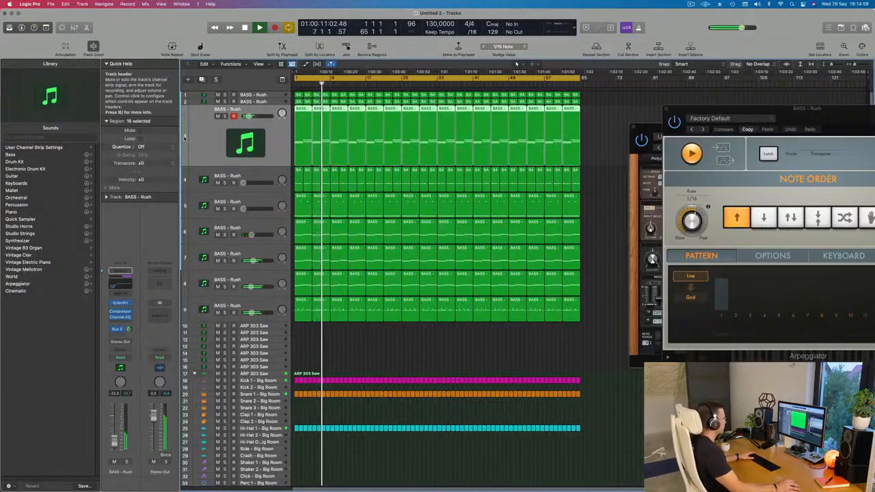
Bring in track 1 at about -12 dB and raise track 2's fader during playback
{"action": "left_click", "coordinate": [270, 102]}
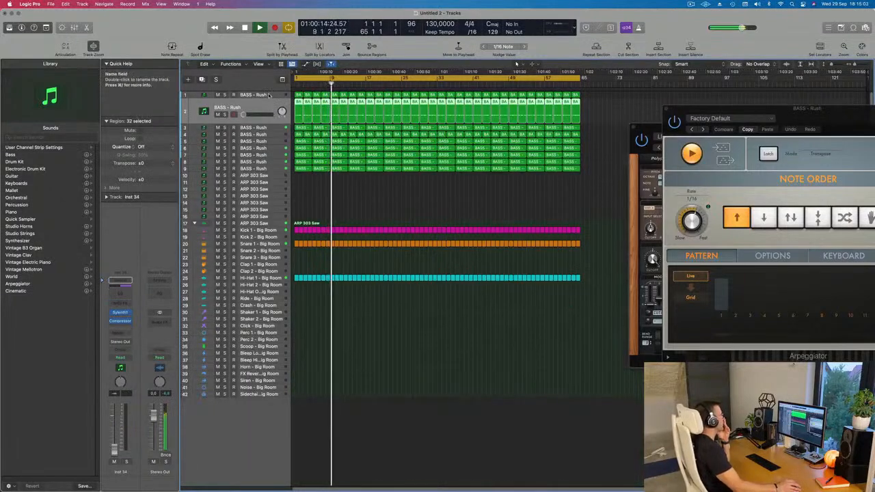
{"action": "left_click", "coordinate": [269, 95]}
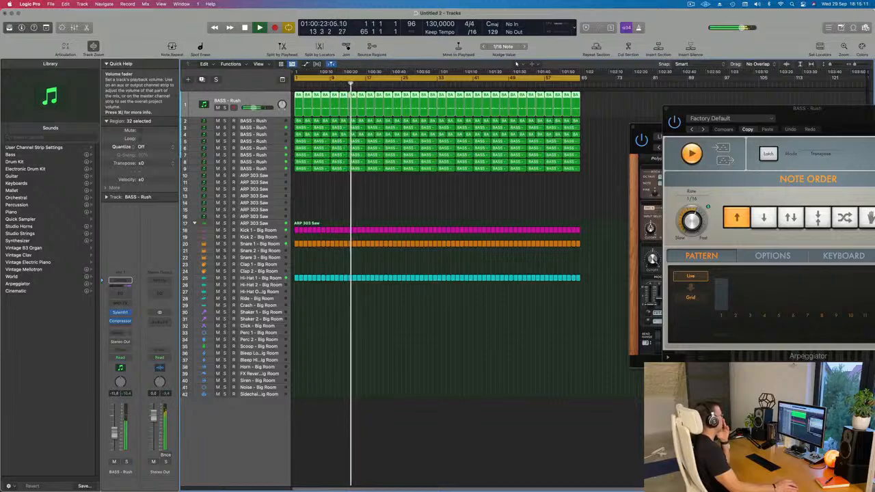
{"action": "left_click", "coordinate": [280, 122]}
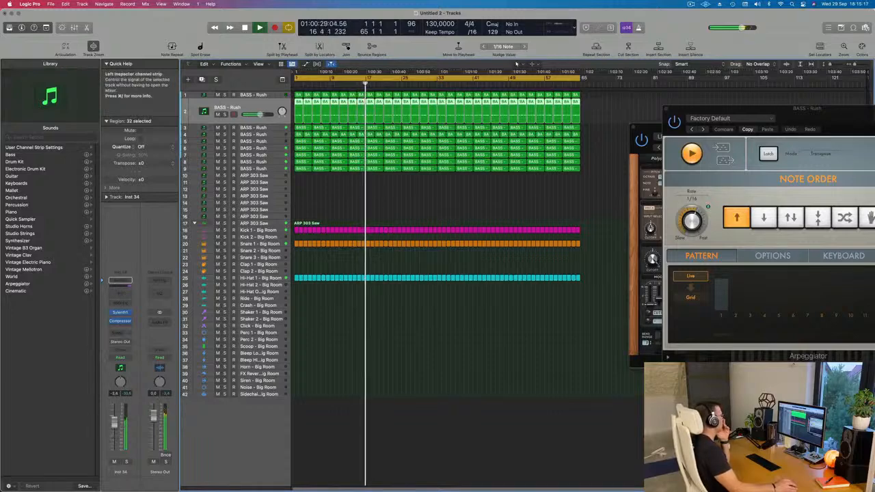
Bring in track 4 at about -10 dB while replaying from the start, and open its Sylenth1 instrument
{"action": "left_click", "coordinate": [271, 134]}
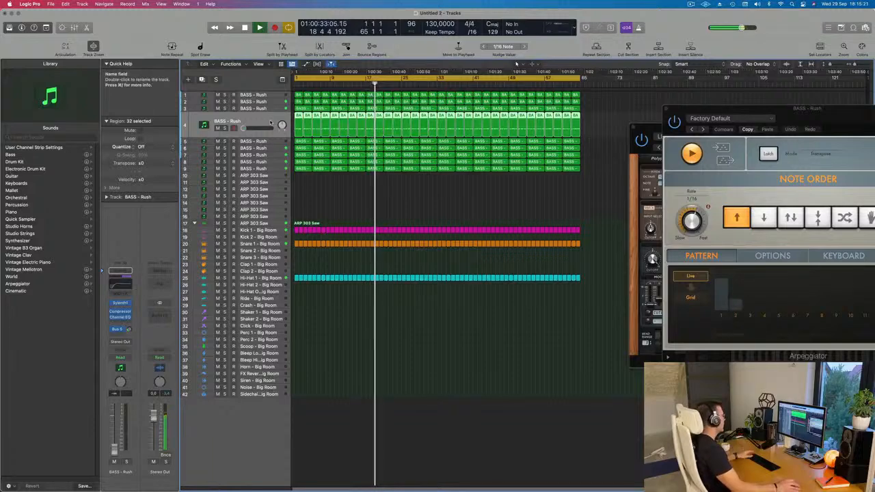
{"action": "key", "text": "Return"}
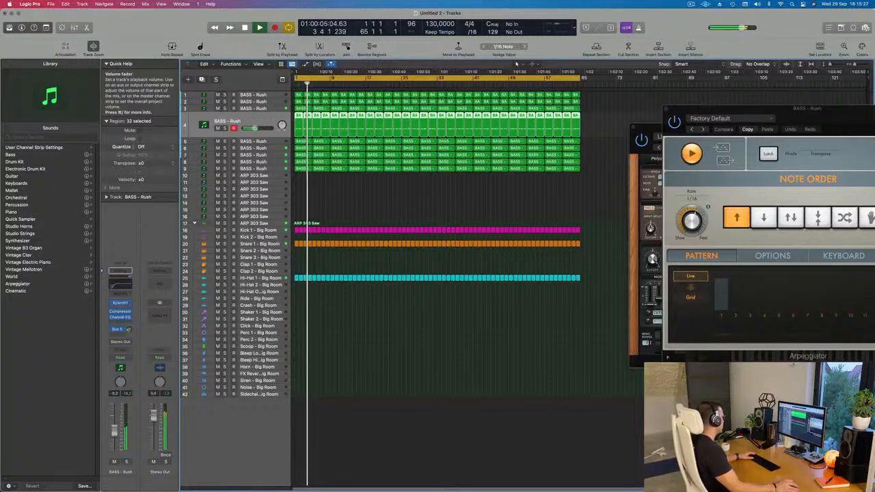
{"action": "left_click_drag", "start_coordinate": [114, 430], "coordinate": [114, 432]}
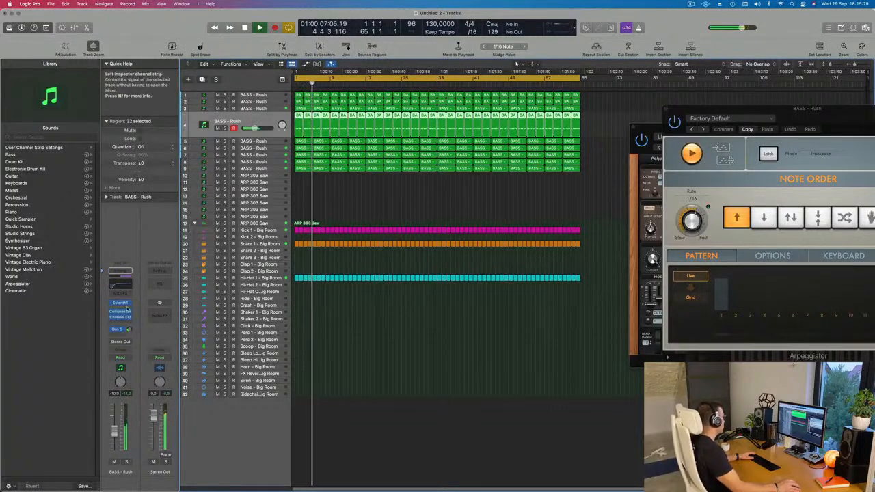
{"action": "left_click", "coordinate": [120, 303]}
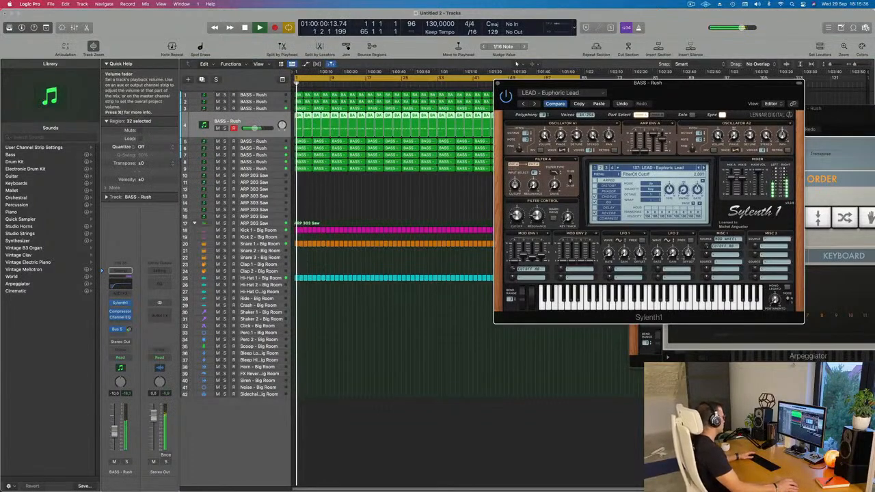
Lower track 4's level to about -14.5 dB and check it in solo during playback
{"action": "left_click_drag", "start_coordinate": [114, 438], "coordinate": [114, 435]}
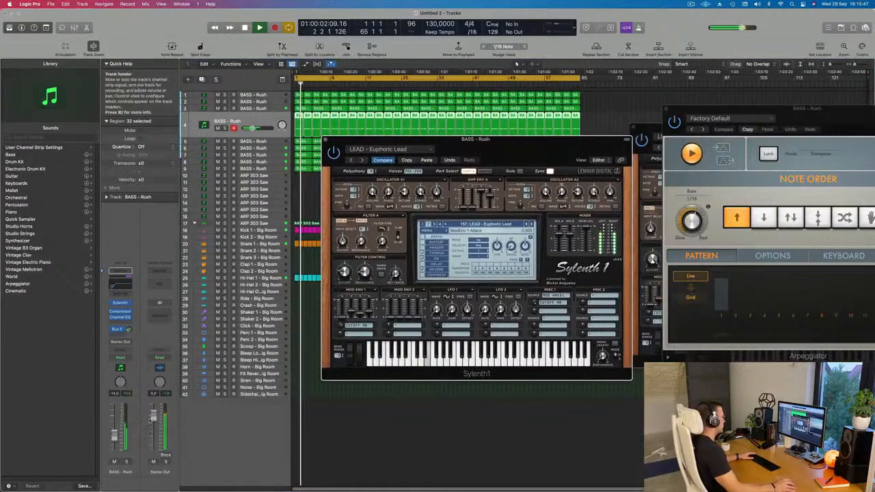
{"action": "left_click", "coordinate": [128, 462]}
{"action": "left_click", "coordinate": [127, 462]}
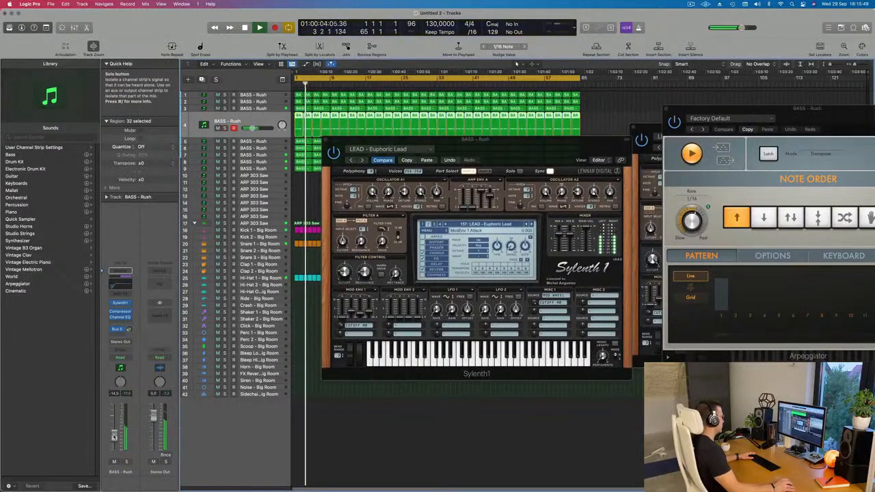
Load PLUCK - 4AM from the third preset bank in track 4's Sylenth1 and replay the arrangement from the start
{"action": "left_click", "coordinate": [120, 303]}
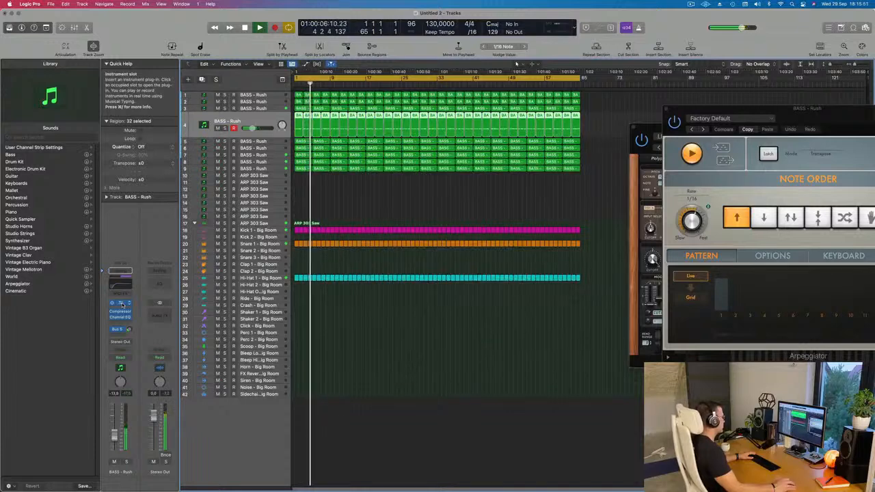
{"action": "left_click", "coordinate": [120, 303]}
{"action": "left_click_drag", "start_coordinate": [538, 147], "coordinate": [564, 123]}
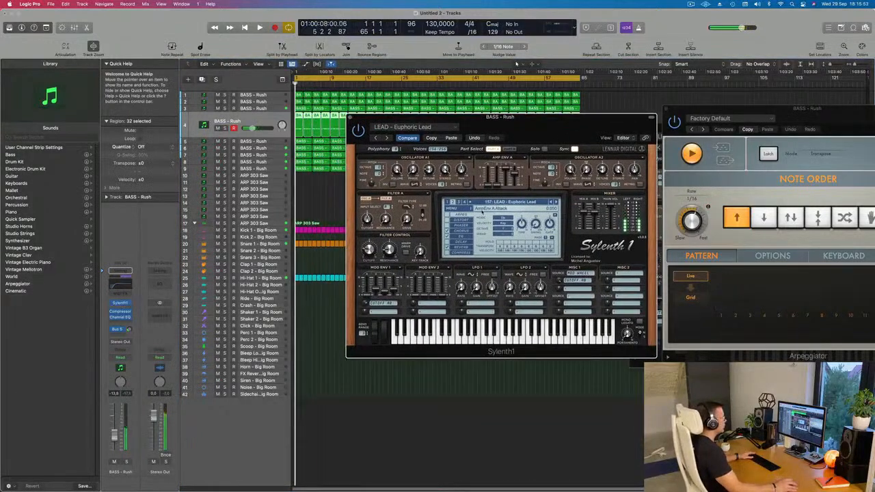
{"action": "left_click", "coordinate": [497, 203]}
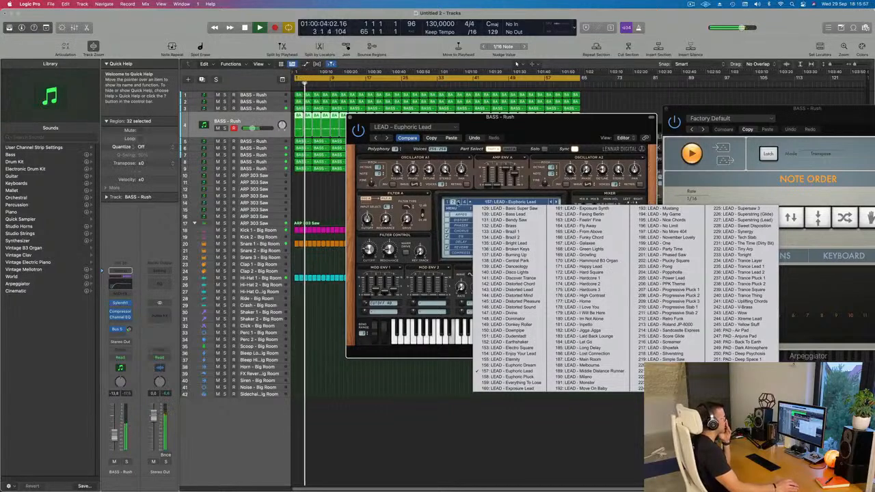
{"action": "left_click", "coordinate": [459, 202]}
{"action": "left_click", "coordinate": [482, 203]}
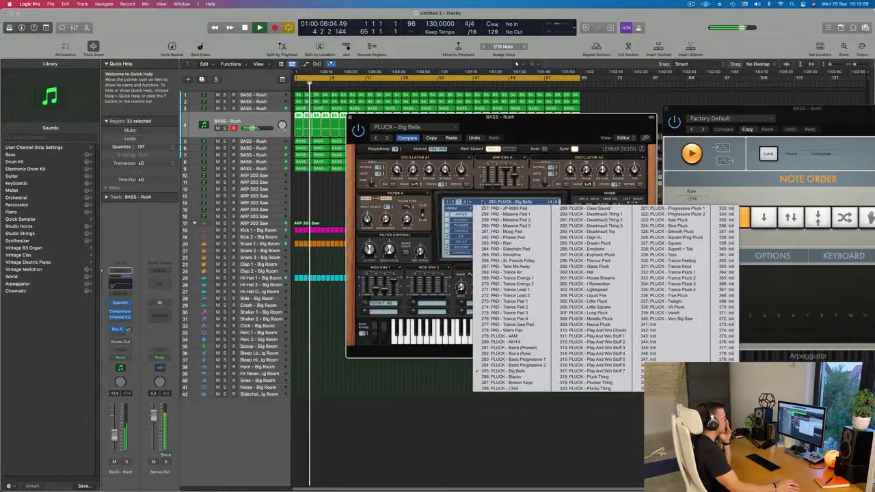
{"action": "left_click", "coordinate": [514, 336]}
{"action": "left_click_drag", "start_coordinate": [557, 137], "coordinate": [585, 195]}
{"action": "key", "text": "space"}
{"action": "key", "text": "space"}
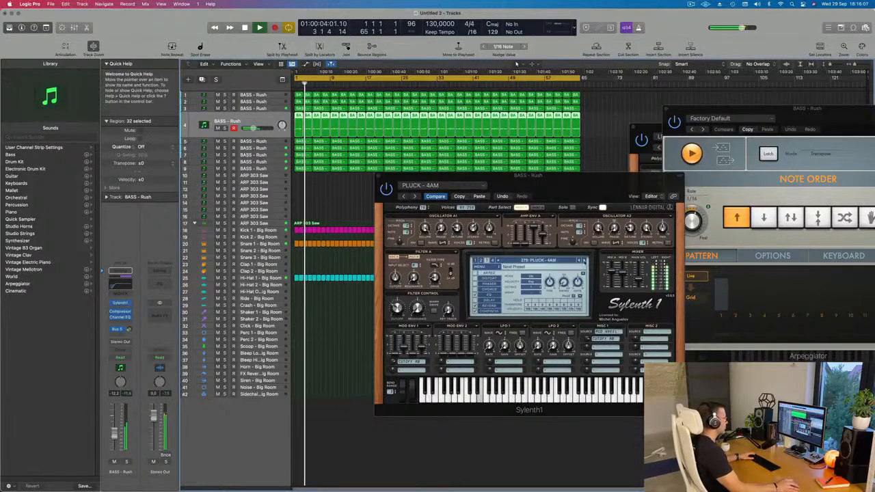
Audition the following pluck presets up to PLUCK - Child, and adjust track 4's Bus 5 send to about -11.2 dB
{"action": "left_click", "coordinate": [584, 261]}
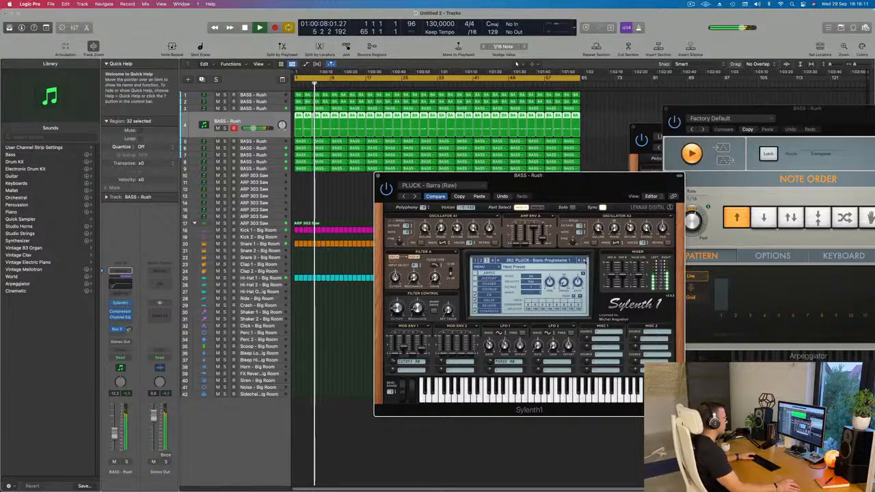
{"action": "left_click", "coordinate": [584, 261]}
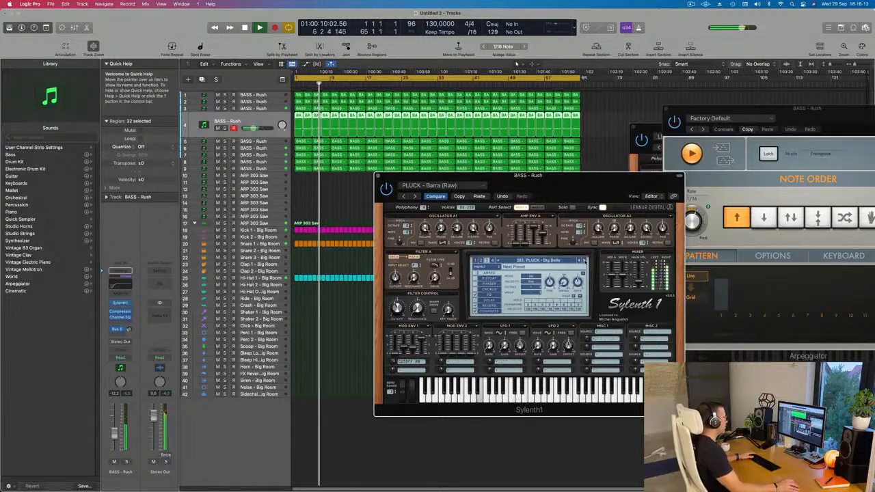
{"action": "left_click", "coordinate": [584, 260]}
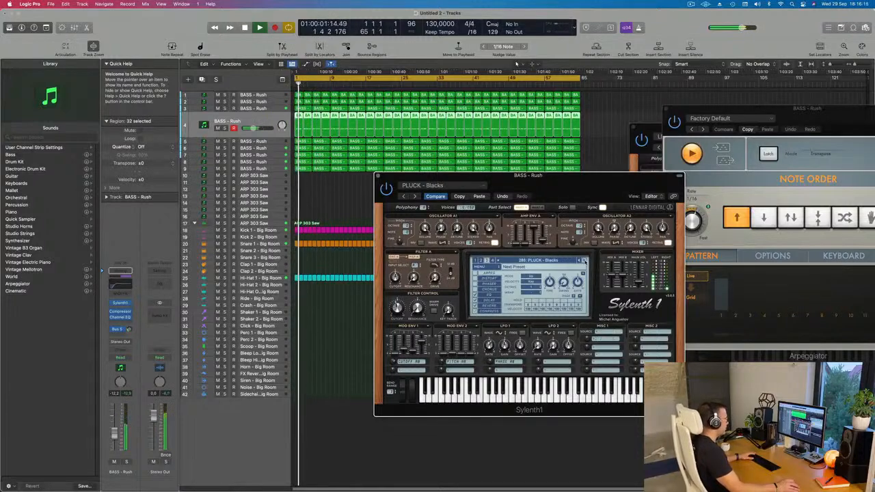
{"action": "left_click", "coordinate": [584, 261]}
{"action": "left_click", "coordinate": [585, 260]}
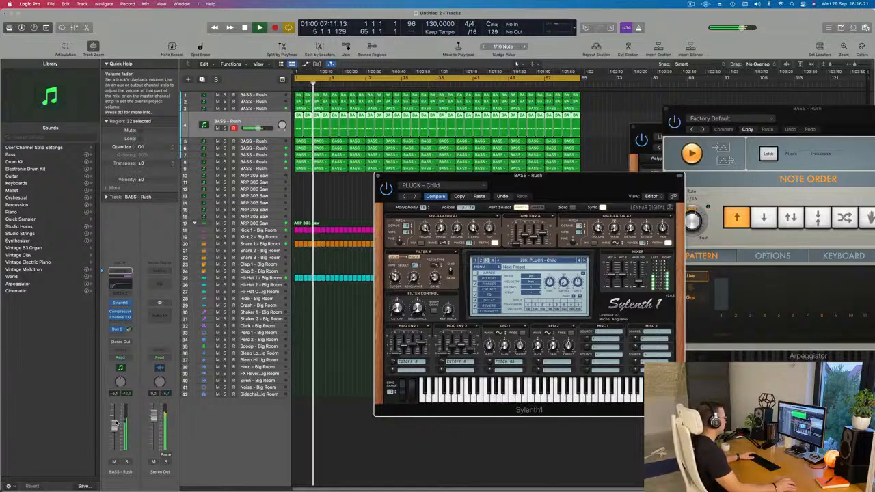
{"action": "left_click", "coordinate": [129, 329]}
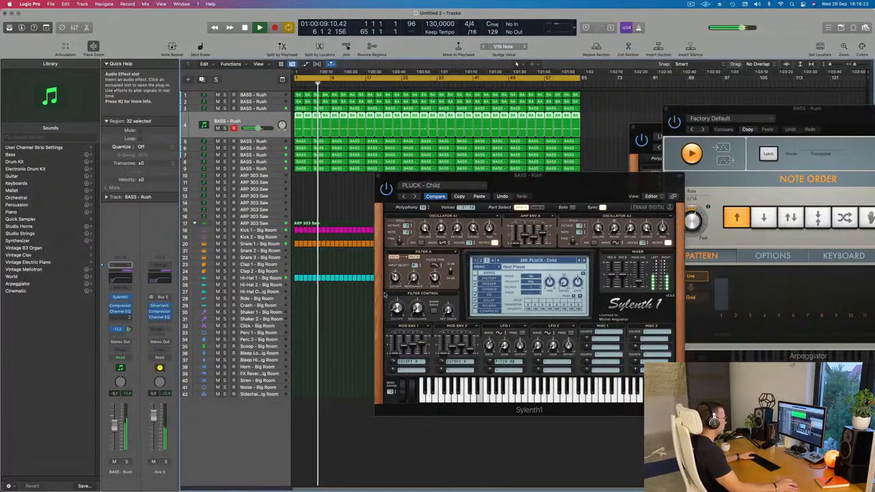
Audition the Sylenth1 presets from PLUCK - Clear Sound through PLUCK - Glass Pluck on track 4 during playback
{"action": "left_click", "coordinate": [583, 260]}
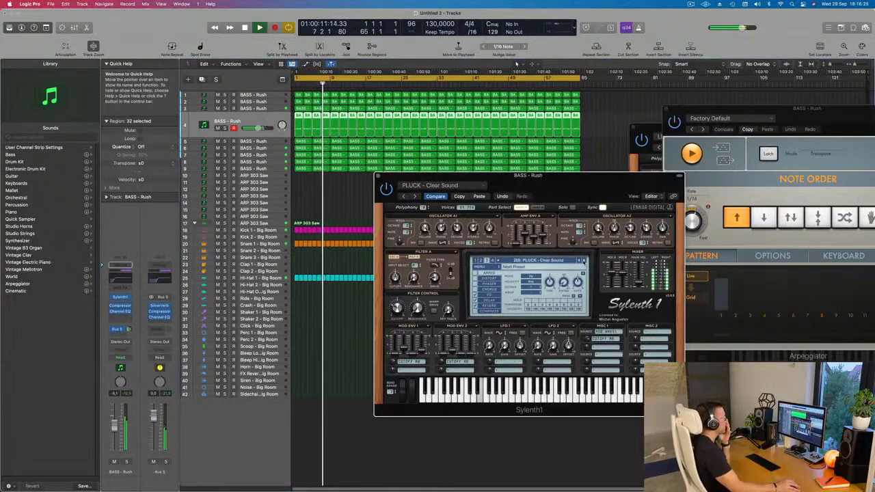
{"action": "left_click", "coordinate": [583, 261]}
{"action": "left_click", "coordinate": [583, 260]}
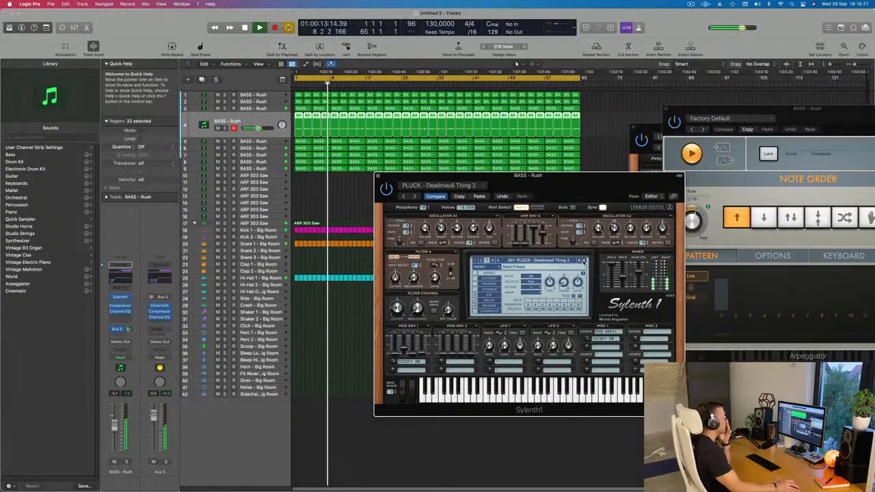
{"action": "left_click", "coordinate": [583, 260]}
{"action": "left_click", "coordinate": [583, 260]}
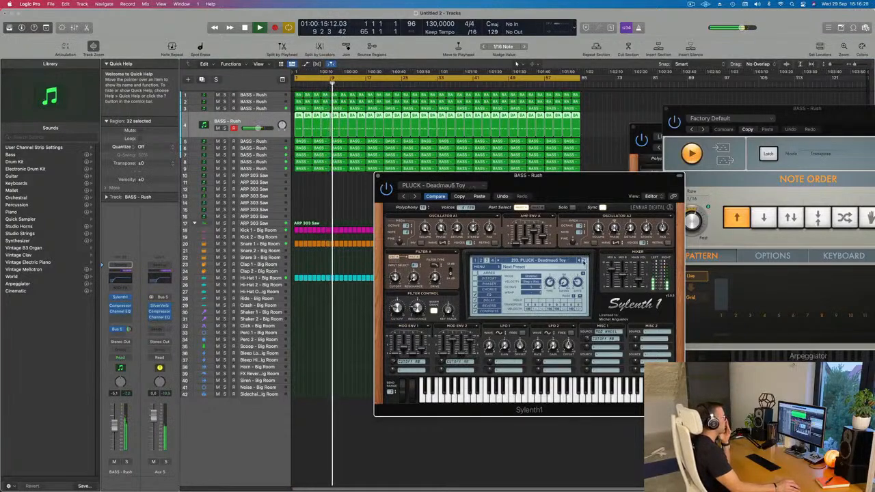
{"action": "left_click", "coordinate": [583, 260]}
{"action": "left_click", "coordinate": [583, 260]}
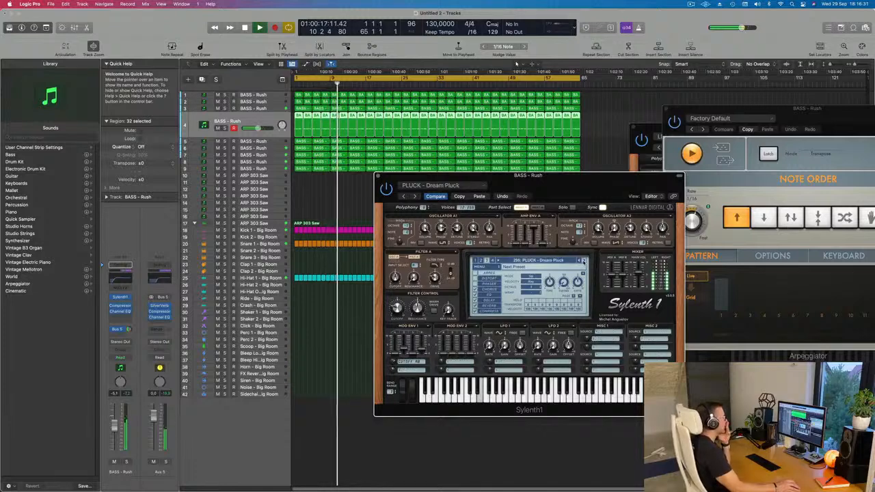
{"action": "left_click", "coordinate": [583, 260]}
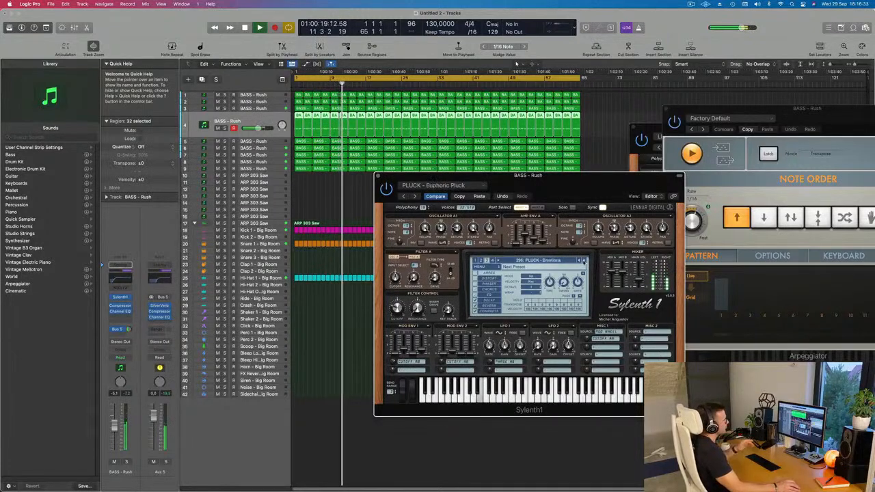
{"action": "left_click", "coordinate": [583, 260]}
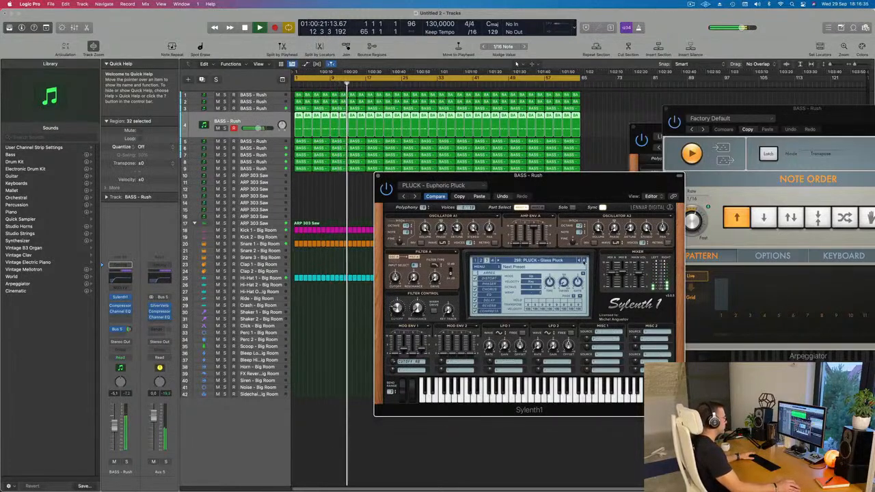
Audition the presets from PLUCK - Hot through PLUCK - Little Pluck on track 4 while adjusting its level
{"action": "left_click", "coordinate": [583, 261]}
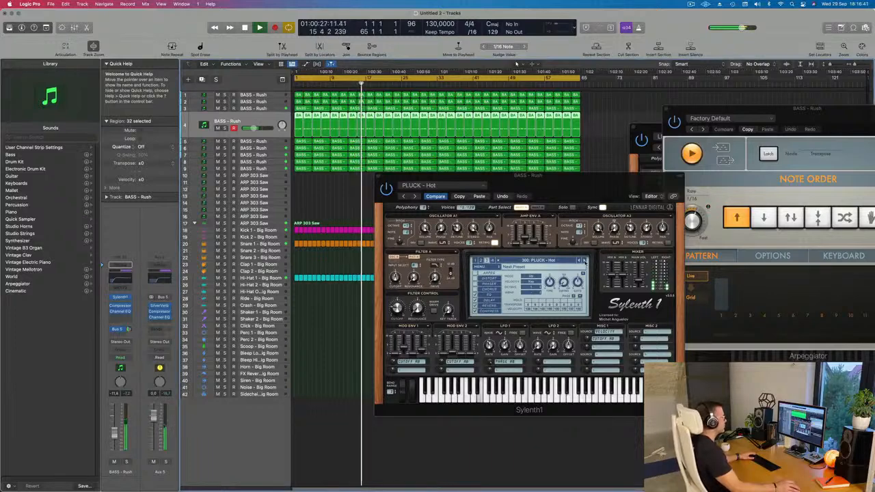
{"action": "left_click", "coordinate": [583, 261]}
{"action": "left_click", "coordinate": [583, 260]}
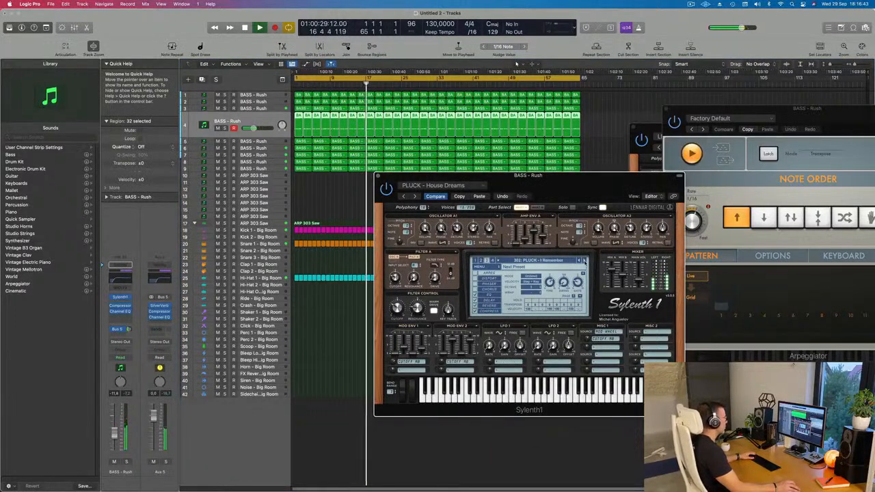
{"action": "left_click", "coordinate": [583, 260]}
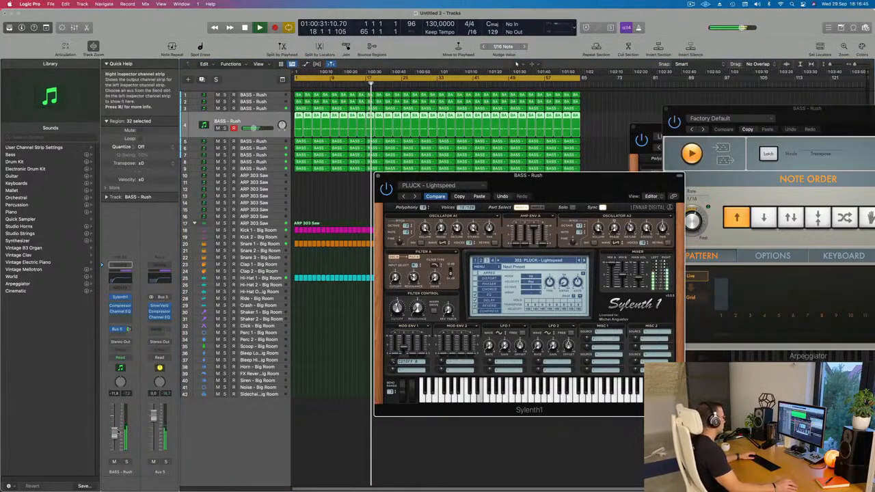
{"action": "left_click", "coordinate": [584, 261]}
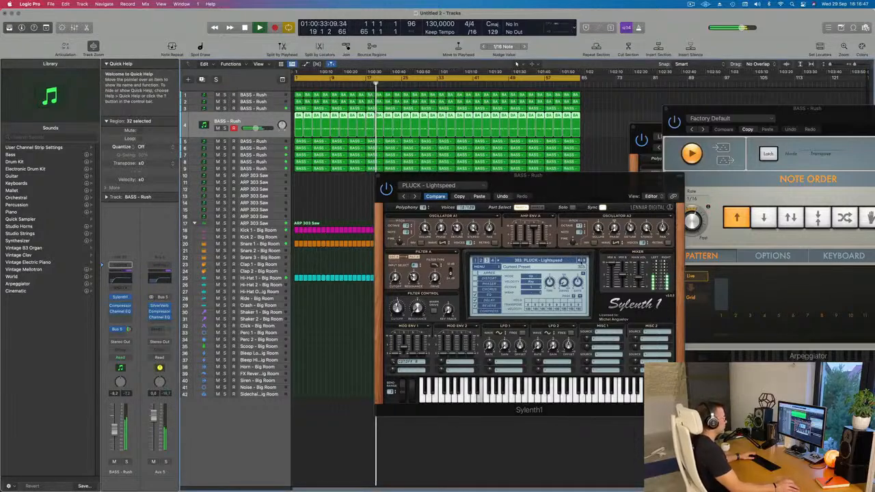
{"action": "left_click", "coordinate": [583, 261]}
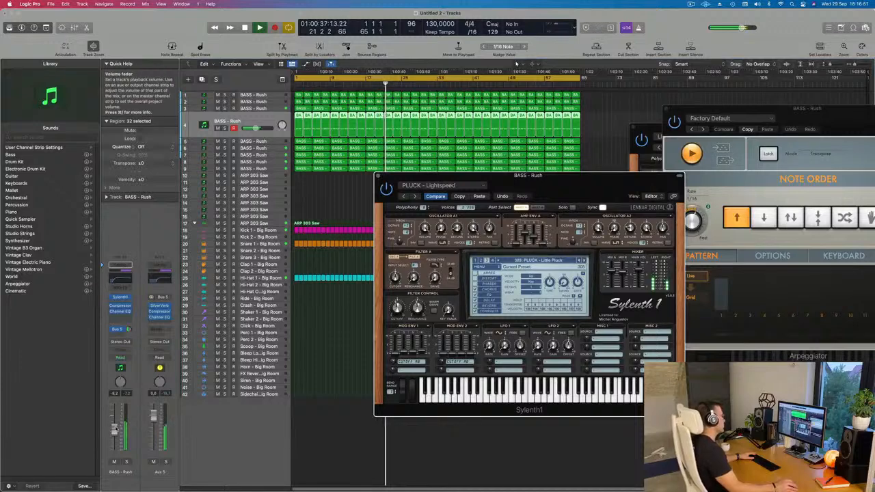
Lower track 4's level to about -12.2 dB and compare PLUCK - Little Pluck in solo with the full mix
{"action": "left_click_drag", "start_coordinate": [114, 432], "coordinate": [114, 441]}
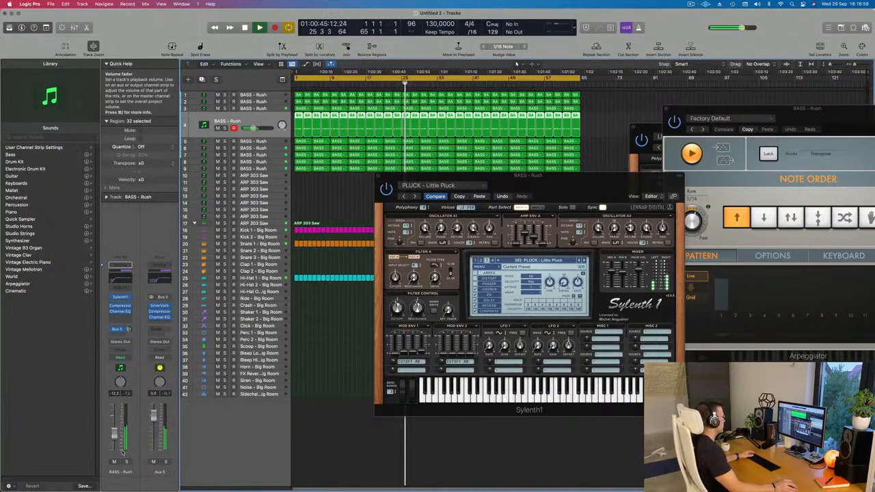
{"action": "left_click", "coordinate": [126, 463]}
{"action": "left_click", "coordinate": [127, 463]}
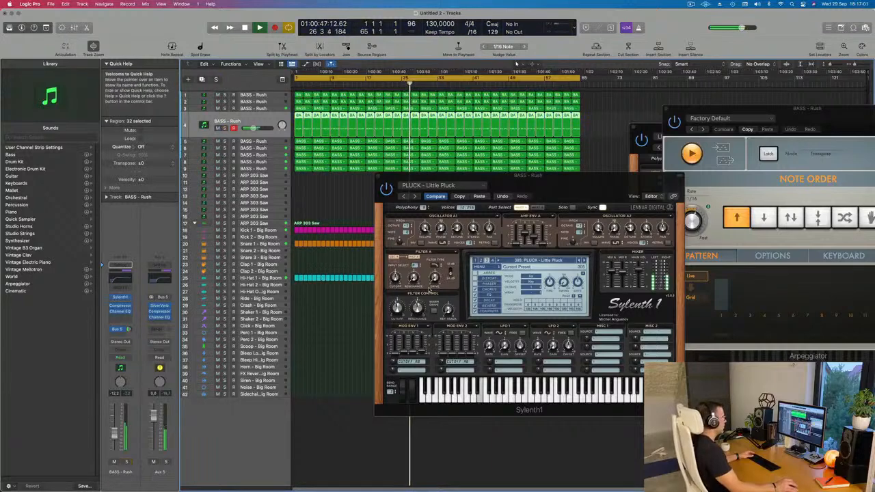
Audition the presets from PLUCK - Little Square to PLUCK - Nexus Pluck and raise track 4's level to about -9 dB
{"action": "left_click", "coordinate": [545, 252]}
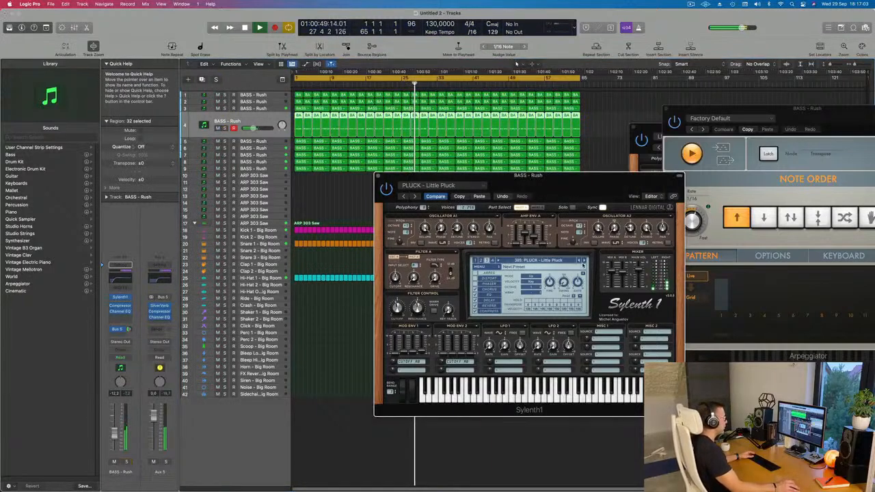
{"action": "left_click", "coordinate": [583, 261]}
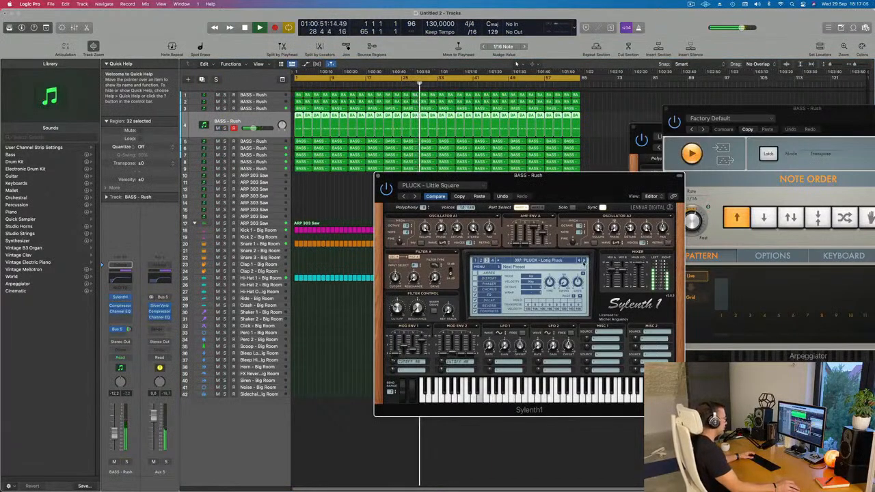
{"action": "left_click", "coordinate": [126, 463]}
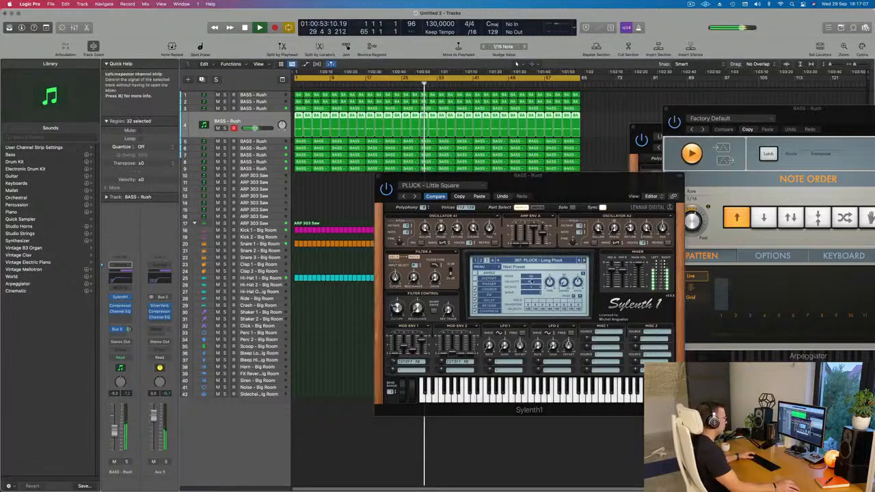
{"action": "left_click", "coordinate": [583, 260]}
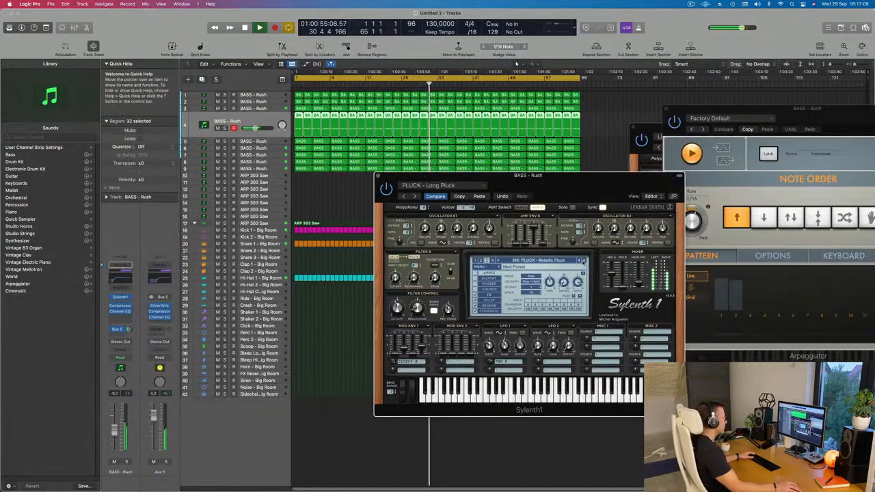
{"action": "left_click", "coordinate": [583, 260]}
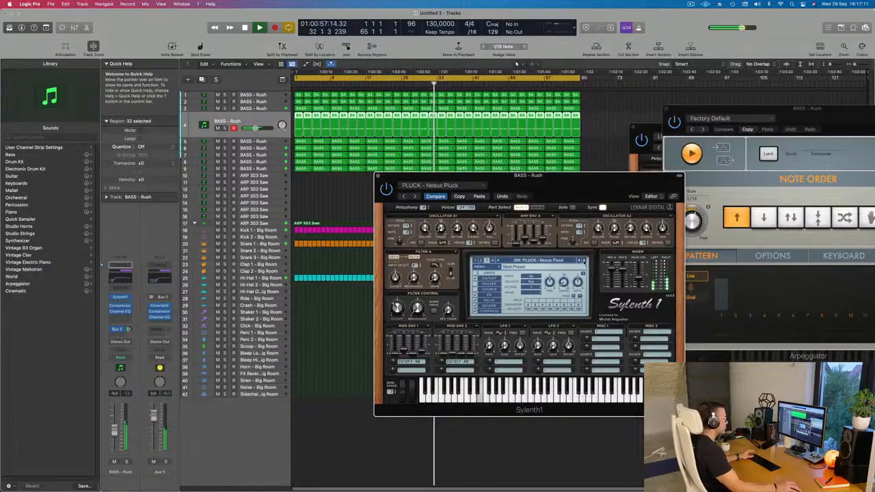
Audition the Play And Win pluck presets on track 4 and continue on to PLUCK - Plucker Thing
{"action": "left_click", "coordinate": [584, 261]}
{"action": "left_click", "coordinate": [584, 261]}
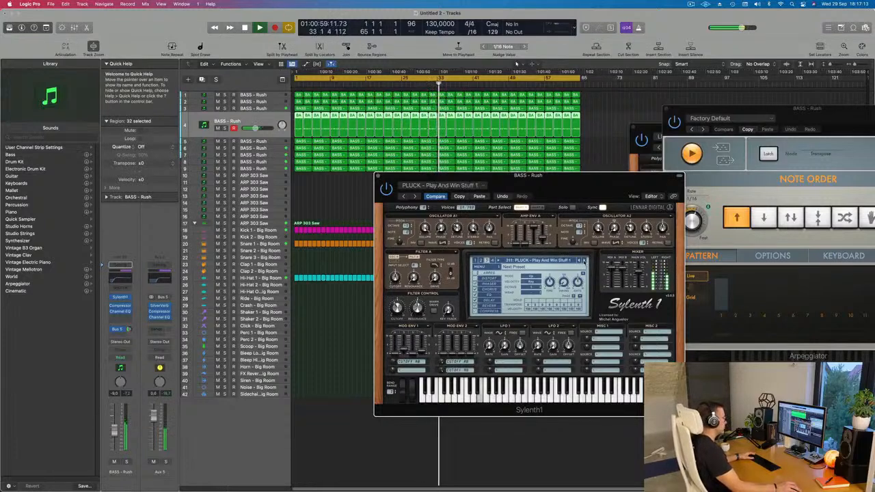
{"action": "left_click", "coordinate": [584, 261]}
{"action": "left_click", "coordinate": [583, 261]}
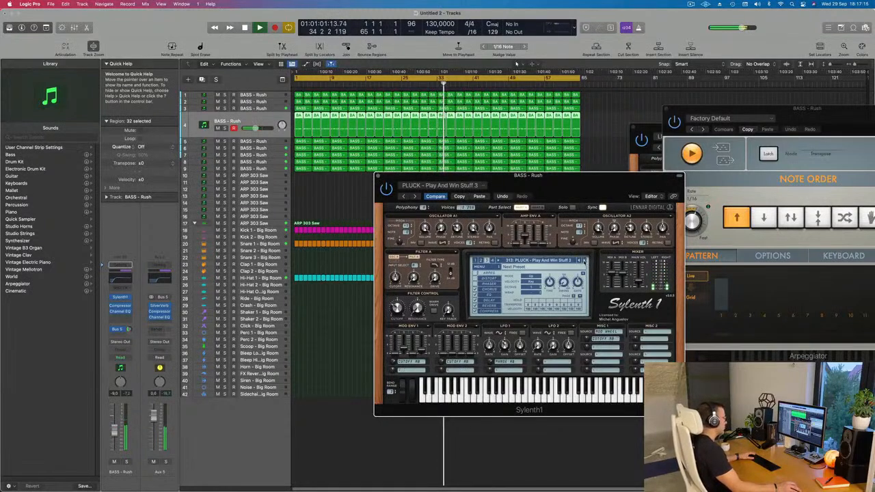
{"action": "left_click", "coordinate": [583, 261]}
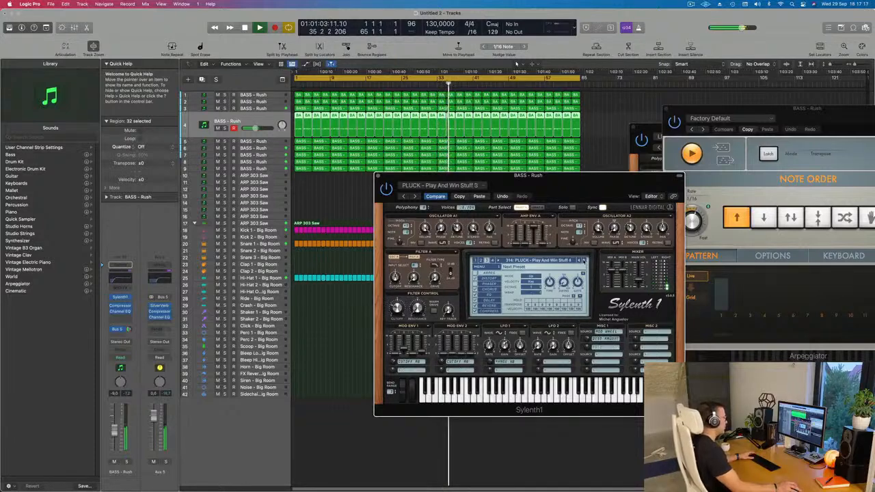
{"action": "left_click", "coordinate": [584, 261]}
{"action": "left_click", "coordinate": [584, 261]}
{"action": "left_click", "coordinate": [584, 261]}
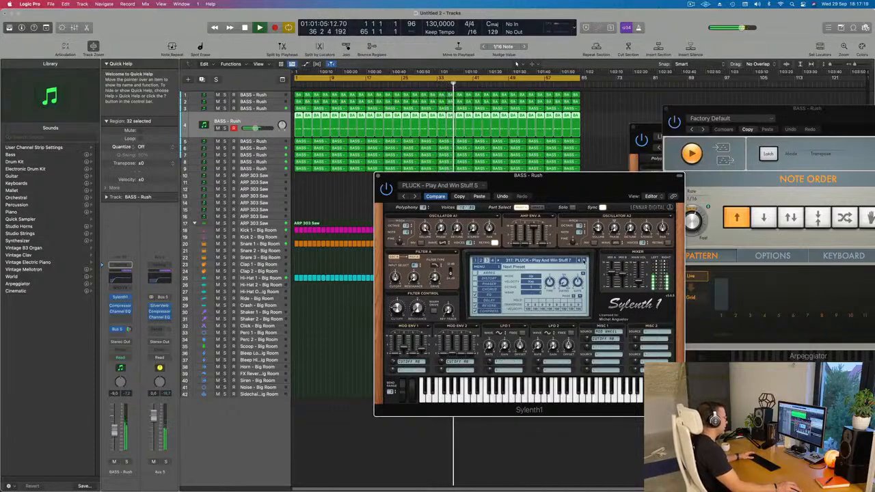
{"action": "left_click", "coordinate": [584, 261]}
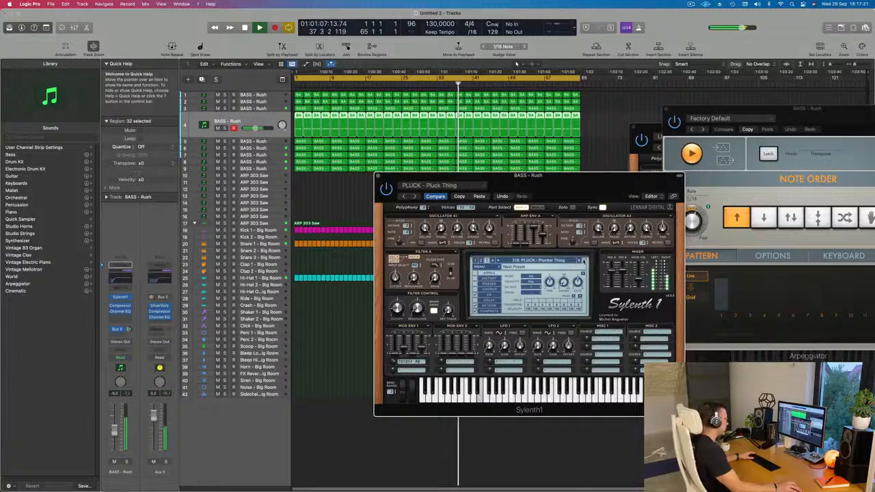
Audition the presets from PLUCK - Plucky Thing to PLUCK - Square on track 4 in the full mix
{"action": "left_click", "coordinate": [583, 261]}
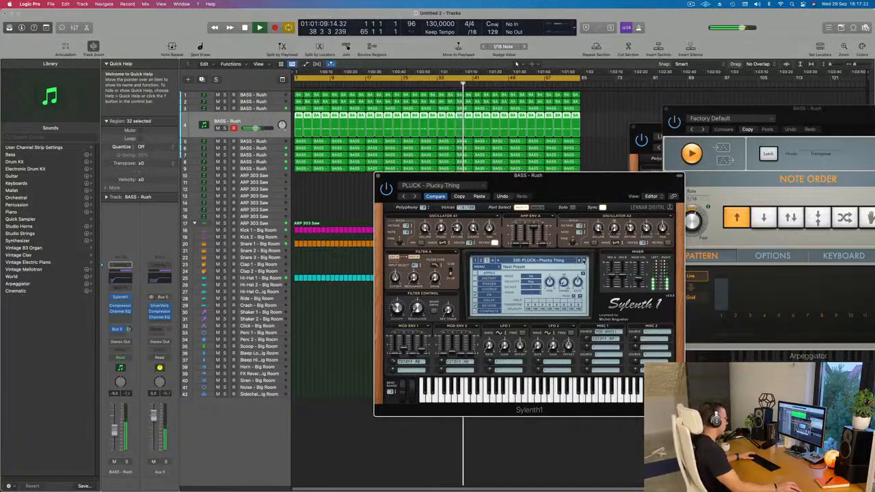
{"action": "left_click", "coordinate": [584, 261]}
{"action": "left_click", "coordinate": [584, 261]}
{"action": "left_click", "coordinate": [584, 260]}
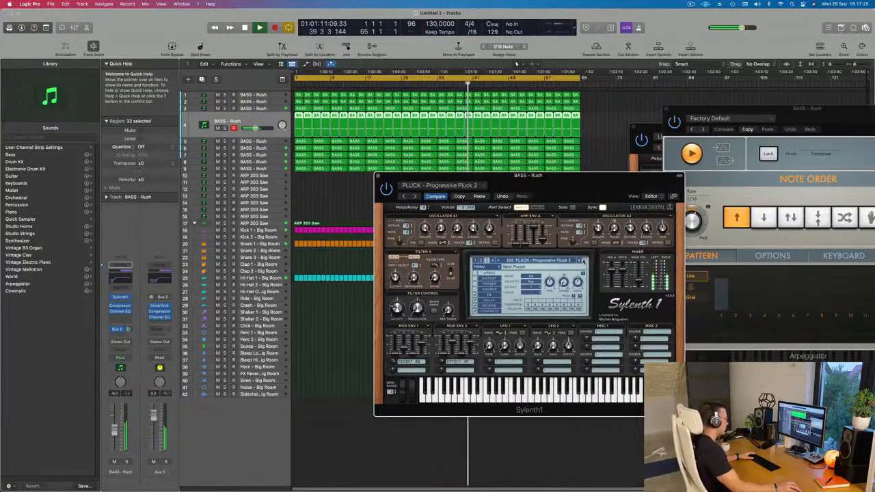
{"action": "left_click", "coordinate": [583, 260]}
{"action": "left_click", "coordinate": [583, 260]}
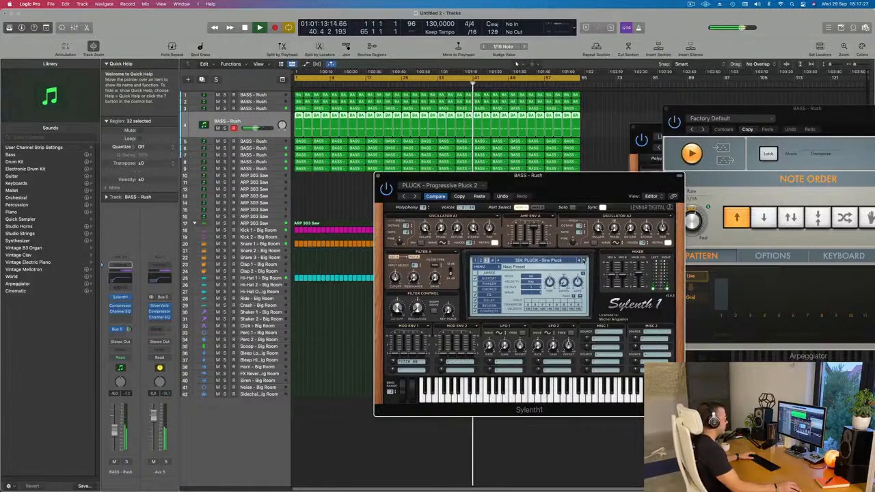
{"action": "left_click", "coordinate": [583, 260]}
{"action": "left_click", "coordinate": [583, 260]}
{"action": "left_click", "coordinate": [583, 260]}
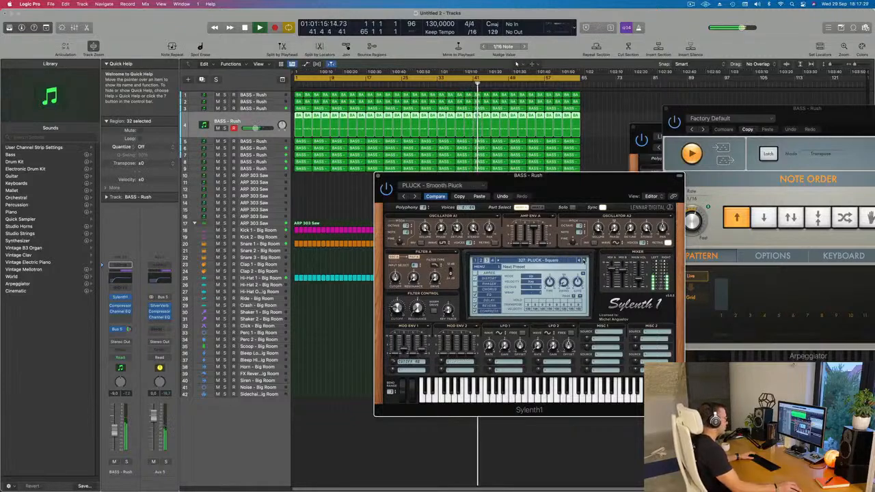
Audition the presets from PLUCK - Super8 + Tab to PLUCK - Trance Pluck 2 on track 4
{"action": "left_click", "coordinate": [583, 261]}
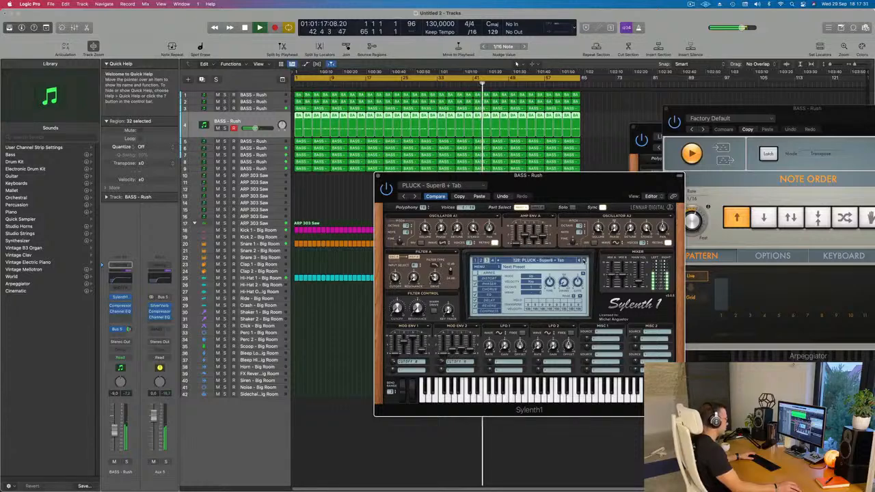
{"action": "left_click", "coordinate": [583, 261]}
{"action": "left_click", "coordinate": [583, 261]}
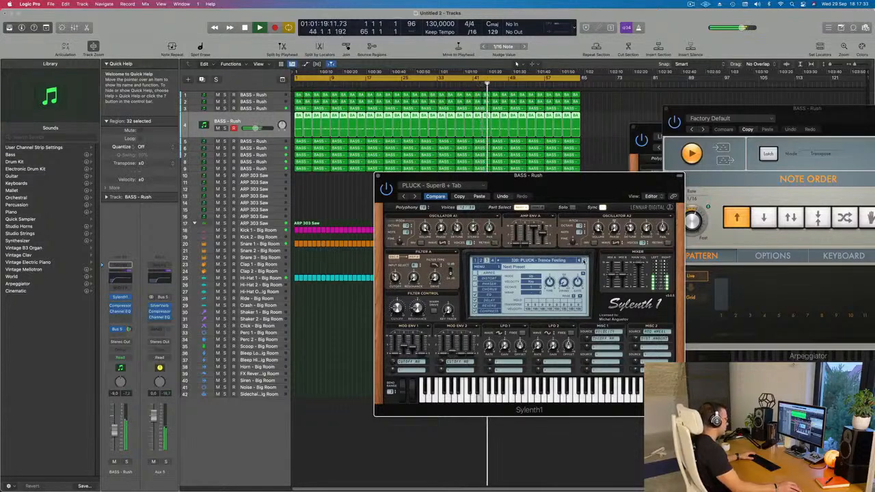
{"action": "left_click", "coordinate": [583, 260]}
{"action": "left_click", "coordinate": [583, 260]}
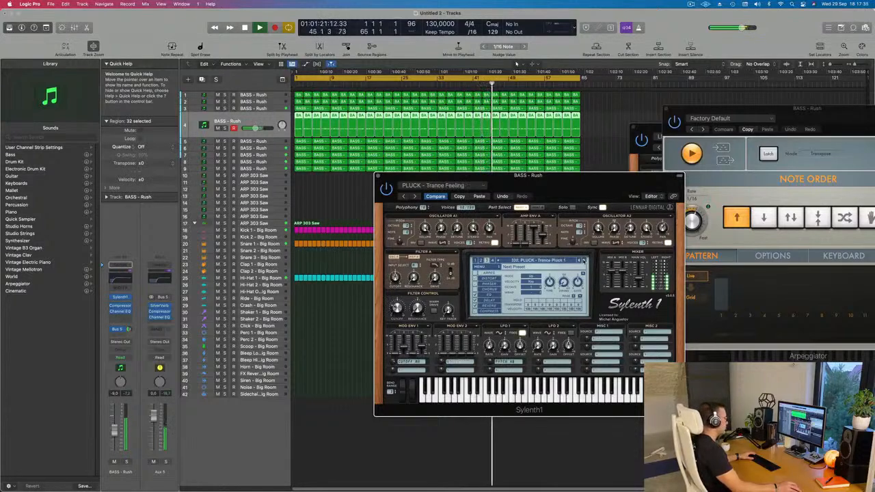
{"action": "left_click", "coordinate": [583, 260]}
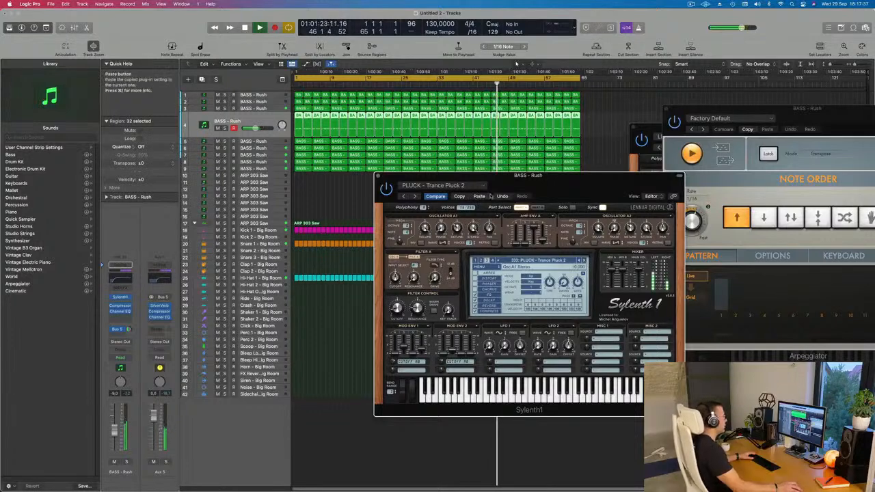
Restore PLUCK - Little Pluck on track 4, close its Sylenth1 window and lower the level to about -13.2 dB
{"action": "left_click_drag", "start_coordinate": [606, 184], "coordinate": [594, 180]}
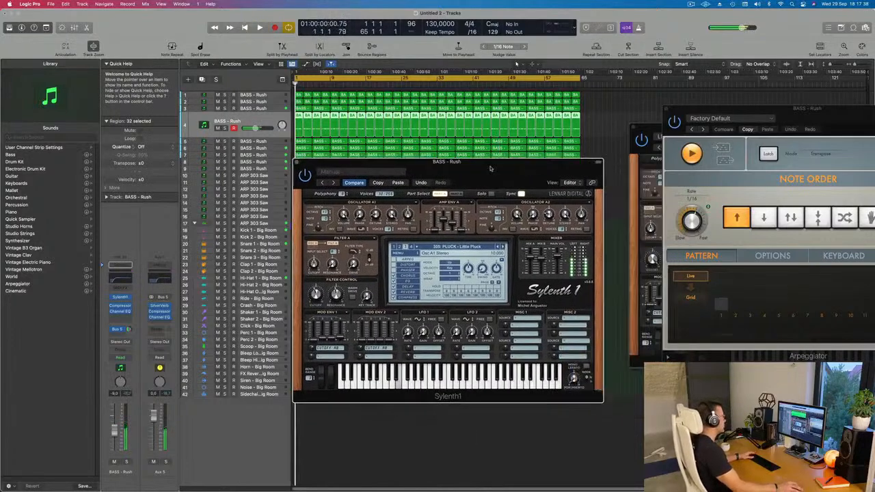
{"action": "left_click_drag", "start_coordinate": [490, 169], "coordinate": [439, 166]}
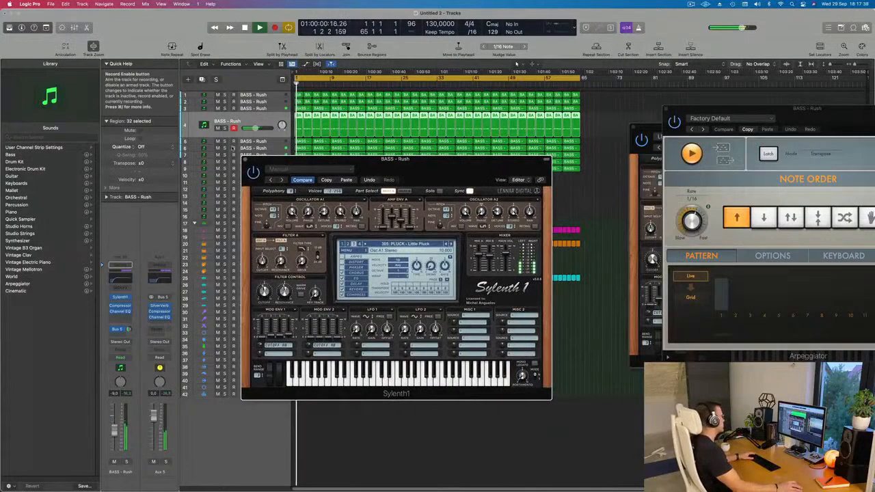
{"action": "left_click", "coordinate": [246, 161]}
{"action": "key", "text": "Return"}
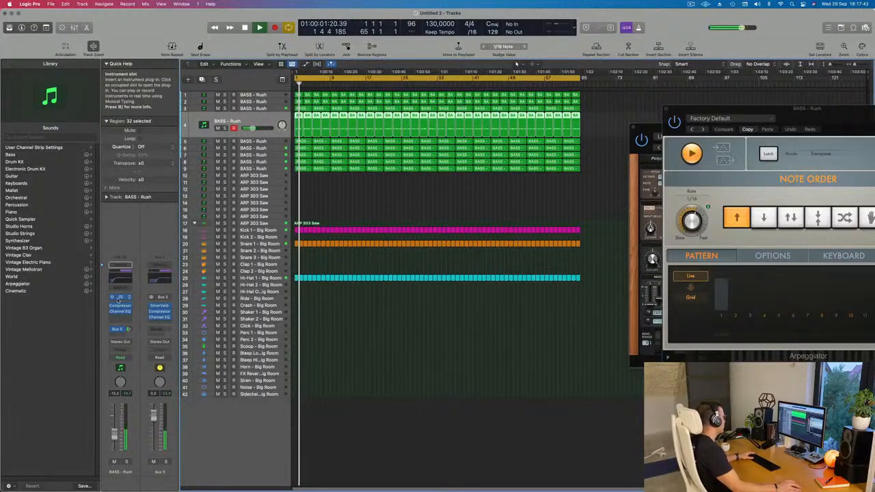
Adjust the filter control cutoff of Little Pluck on track 4 during playback and set the track's level to about -12.4 dB
{"action": "left_click", "coordinate": [120, 298]}
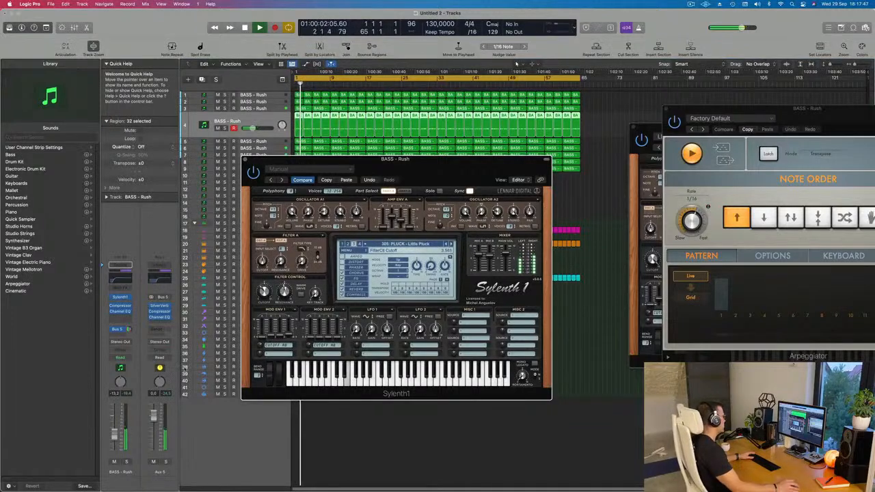
{"action": "key", "text": "Return"}
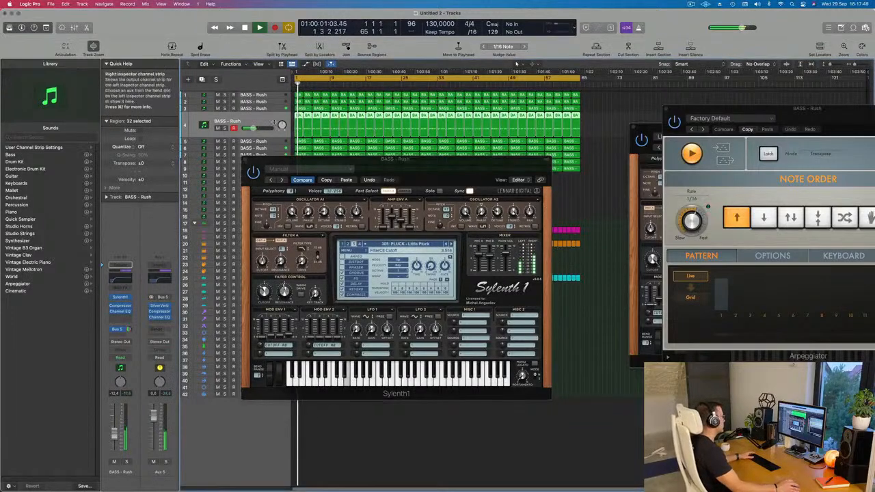
{"action": "left_click_drag", "start_coordinate": [242, 164], "coordinate": [197, 252]}
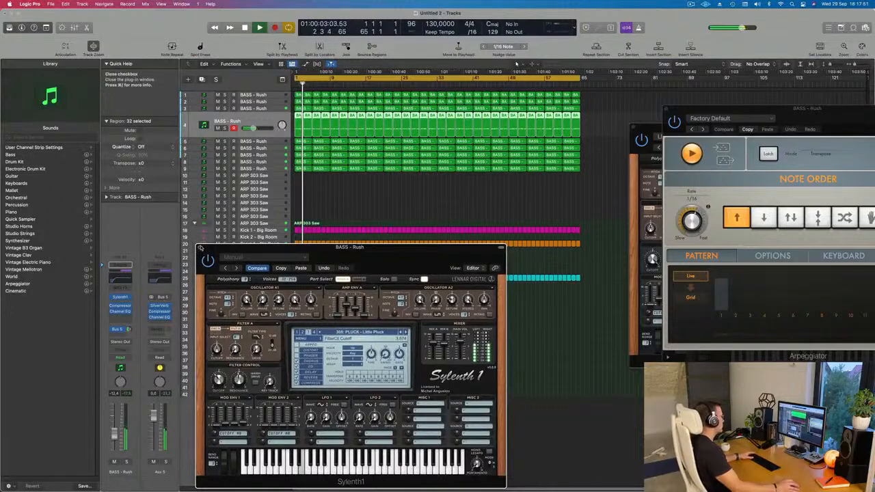
{"action": "left_click", "coordinate": [200, 247]}
Replay the mix from the start, set track 4's level to about -13.2 dB and deselect its regions
{"action": "scroll", "coordinate": [352, 365], "scroll_direction": "up", "scroll_amount": 3}
{"action": "scroll", "coordinate": [352, 365], "scroll_direction": "down", "scroll_amount": 3}
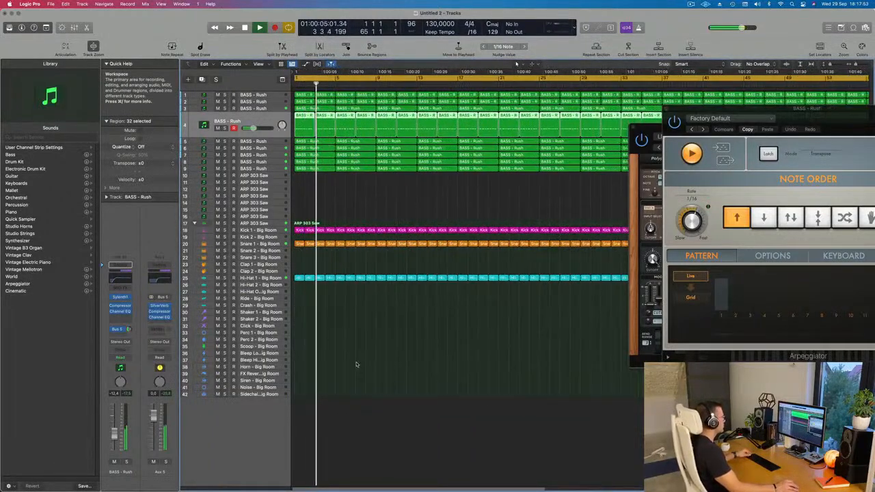
{"action": "key", "text": "Return"}
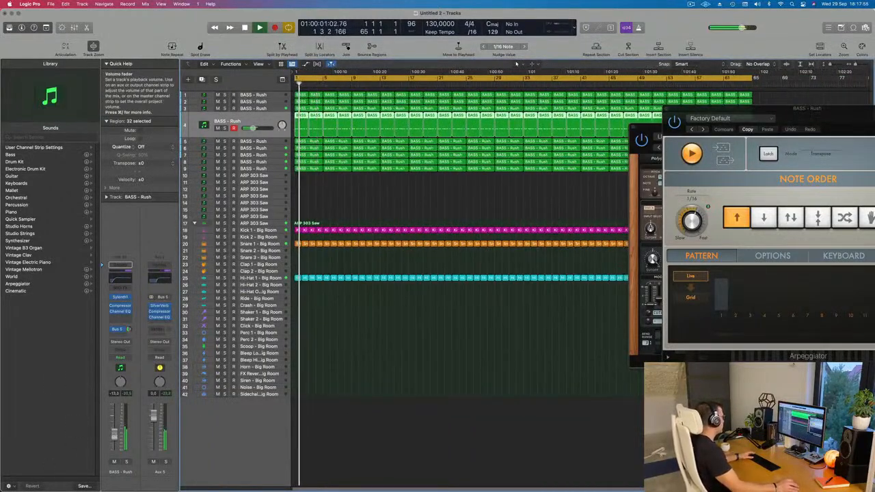
{"action": "scroll", "coordinate": [387, 344], "scroll_direction": "down", "scroll_amount": 2}
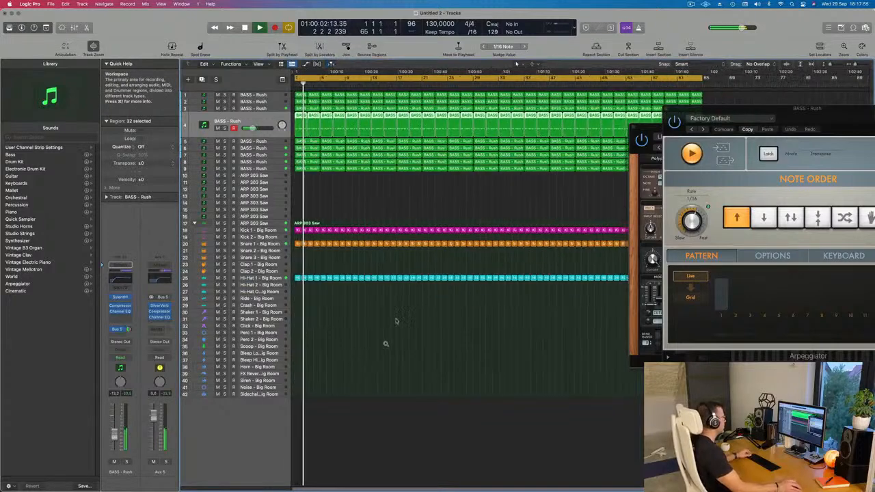
{"action": "left_click", "coordinate": [403, 186]}
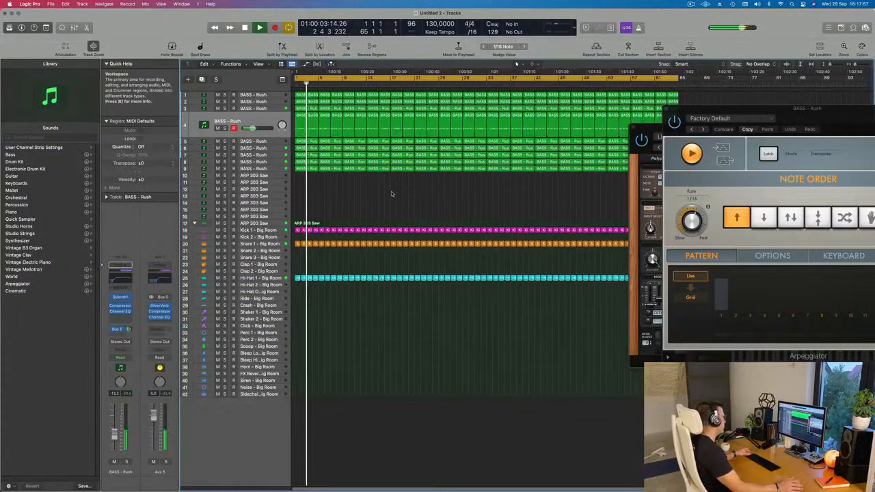
Select track 5 and bring its level up to about -21 dB while playing from the start
{"action": "left_click", "coordinate": [274, 142]}
{"action": "key", "text": "space"}
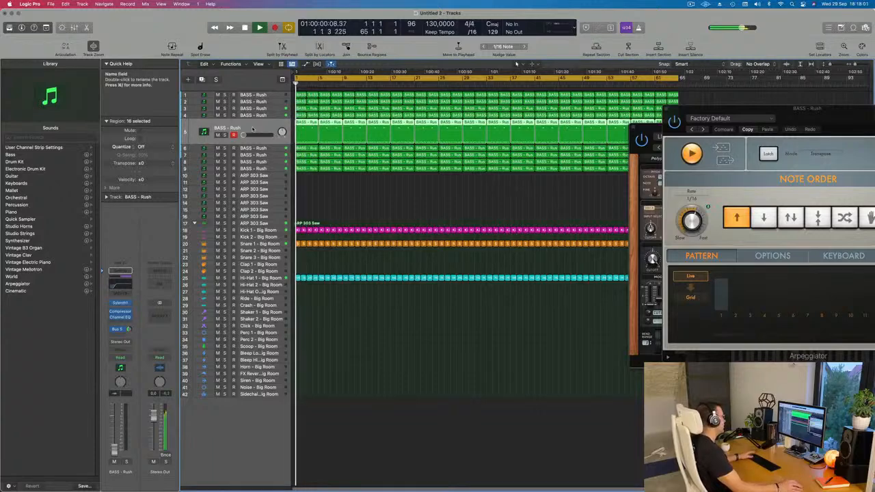
{"action": "key", "text": "space"}
{"action": "key", "text": "space"}
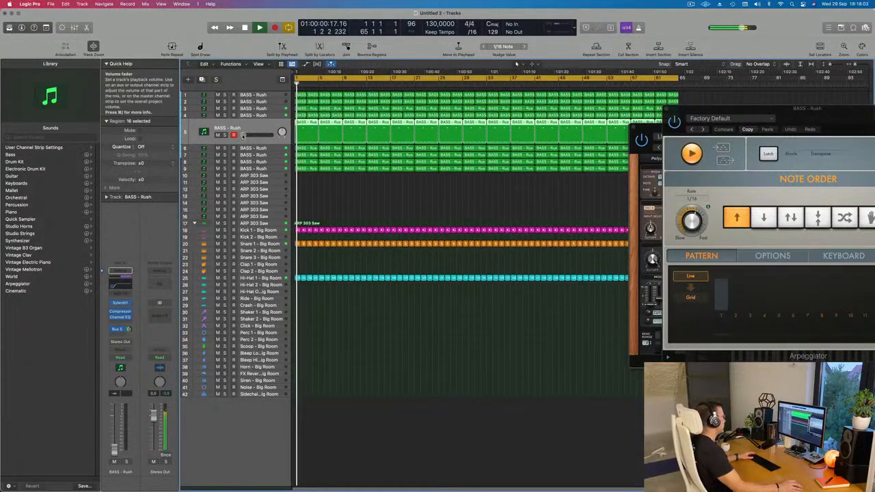
{"action": "left_click_drag", "start_coordinate": [243, 134], "coordinate": [246, 135]}
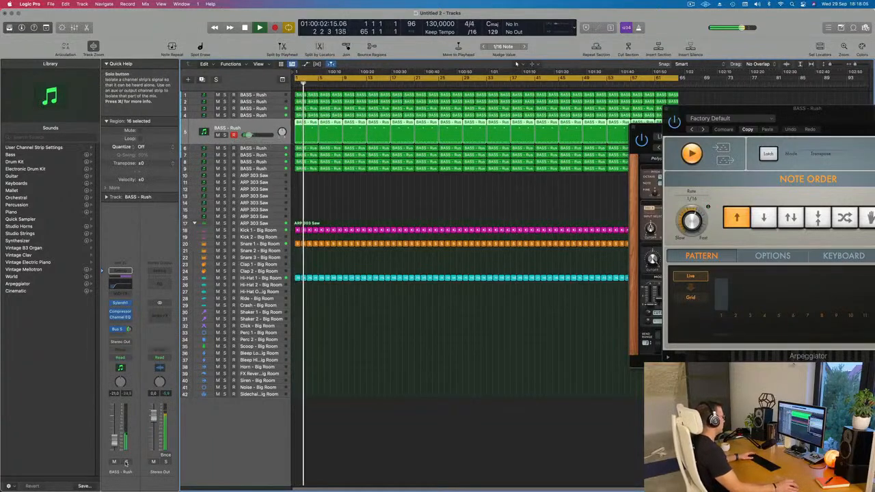
Raise track 5's level to about -10 dB, comparing it in solo with the full mix
{"action": "left_click", "coordinate": [225, 135]}
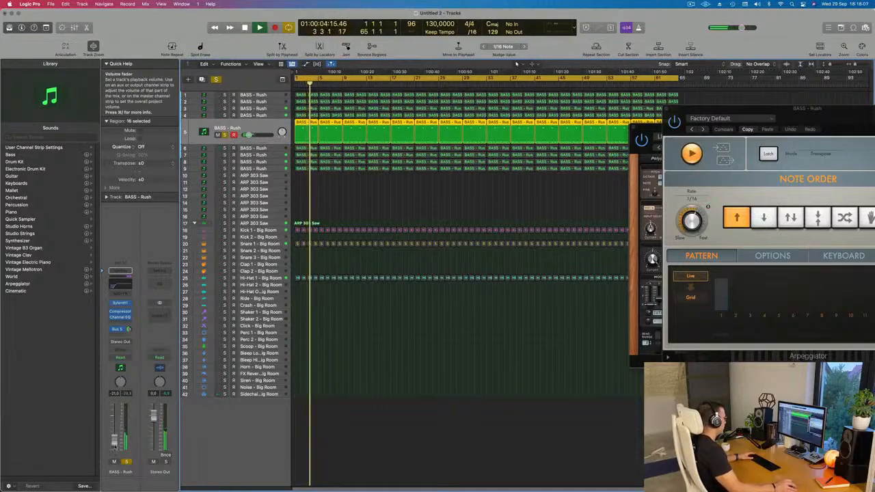
{"action": "left_click_drag", "start_coordinate": [113, 437], "coordinate": [113, 435]}
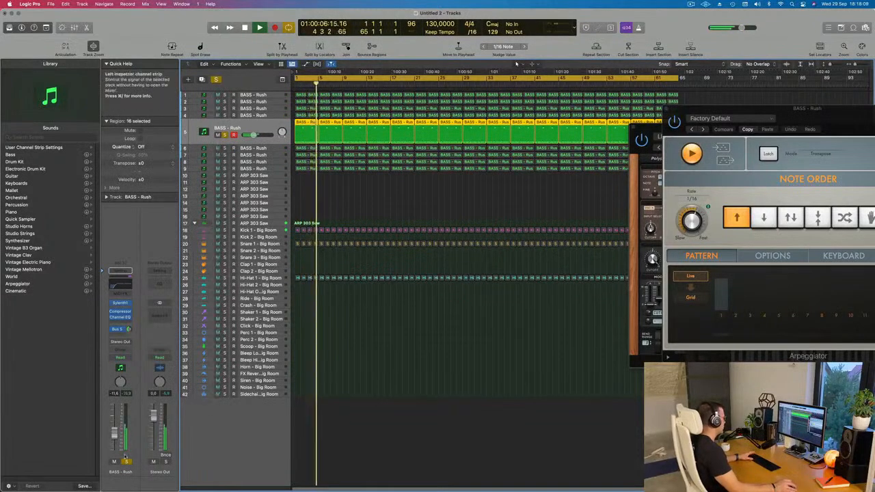
{"action": "key", "text": "space"}
{"action": "key", "text": "space"}
{"action": "left_click", "coordinate": [126, 461]}
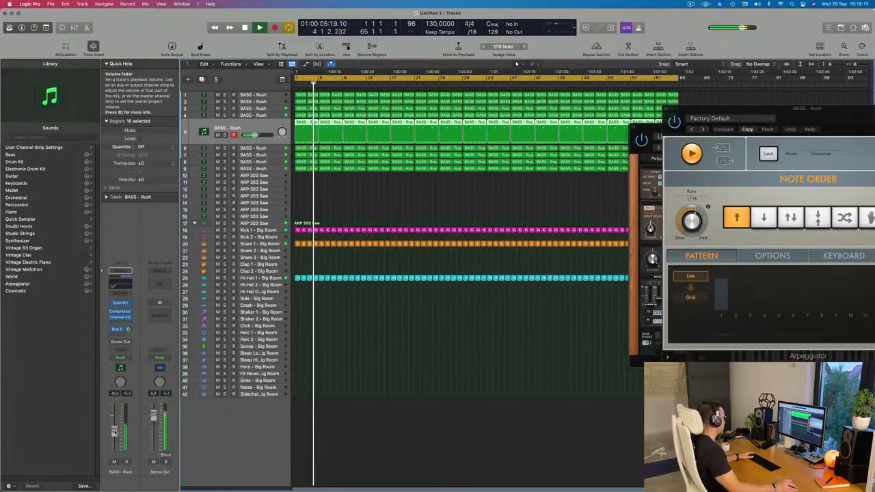
Turn track 5's level fully down, move it to the top of the track list and deselect its regions
{"action": "left_click_drag", "start_coordinate": [227, 127], "coordinate": [270, 87]}
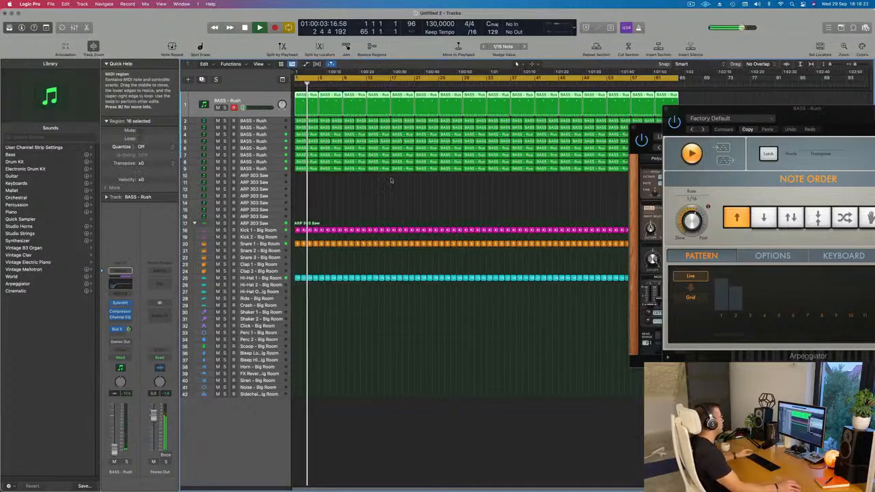
{"action": "left_click", "coordinate": [347, 209]}
Check tracks 2 and 4 one after the other in solo, returning to the full mix after each
{"action": "left_click", "coordinate": [274, 122]}
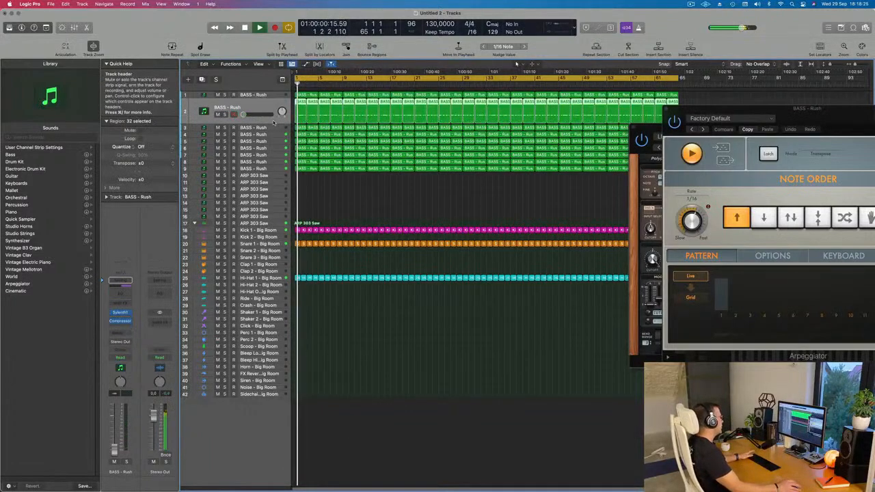
{"action": "left_click", "coordinate": [223, 114]}
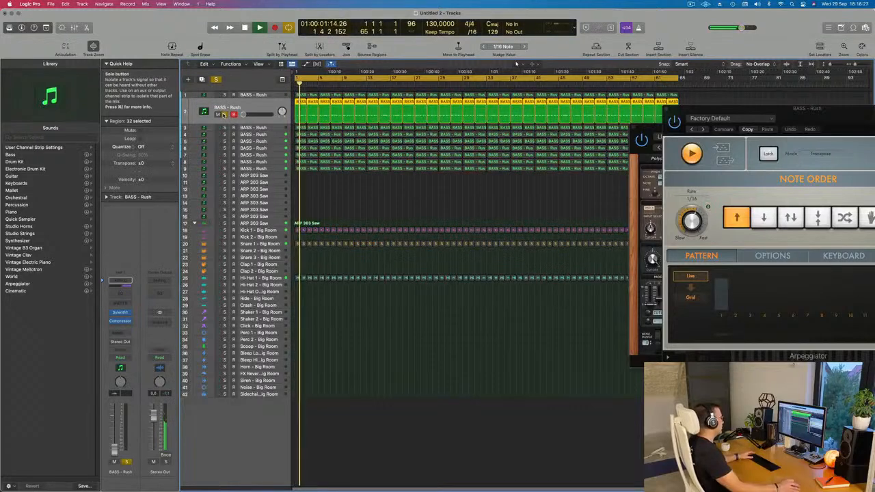
{"action": "left_click", "coordinate": [223, 114]}
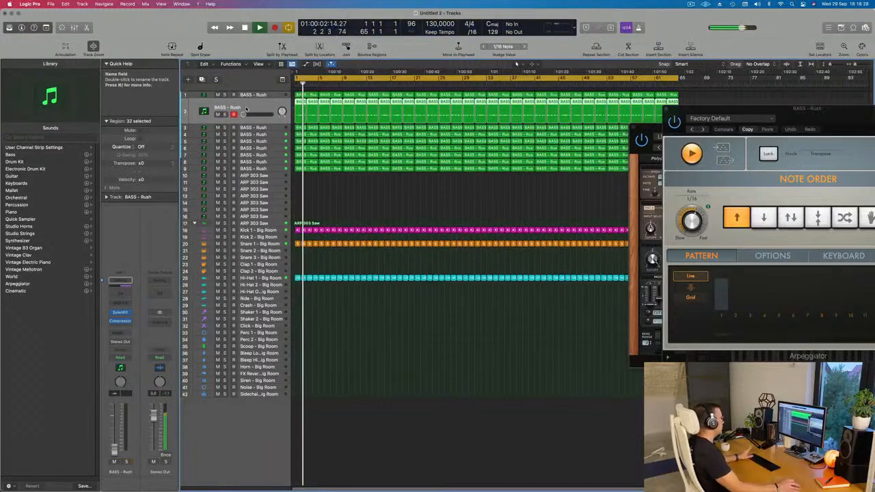
{"action": "left_click", "coordinate": [278, 136]}
{"action": "left_click", "coordinate": [224, 128]}
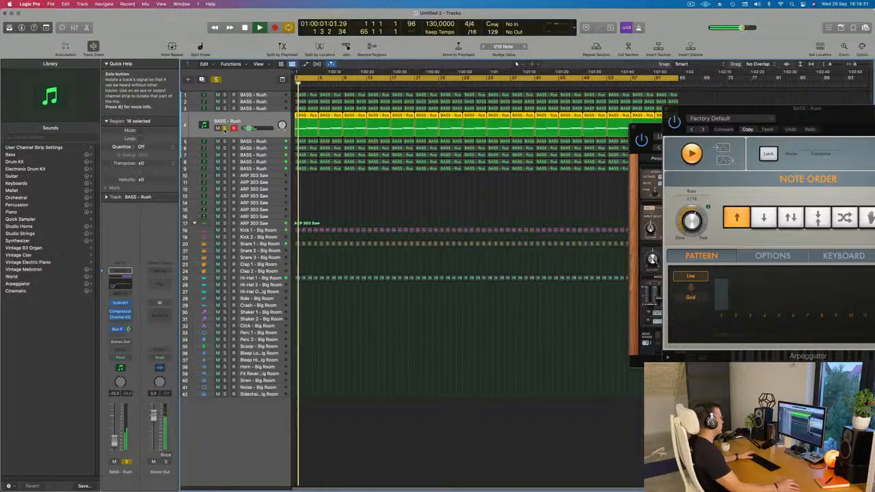
{"action": "left_click", "coordinate": [225, 128]}
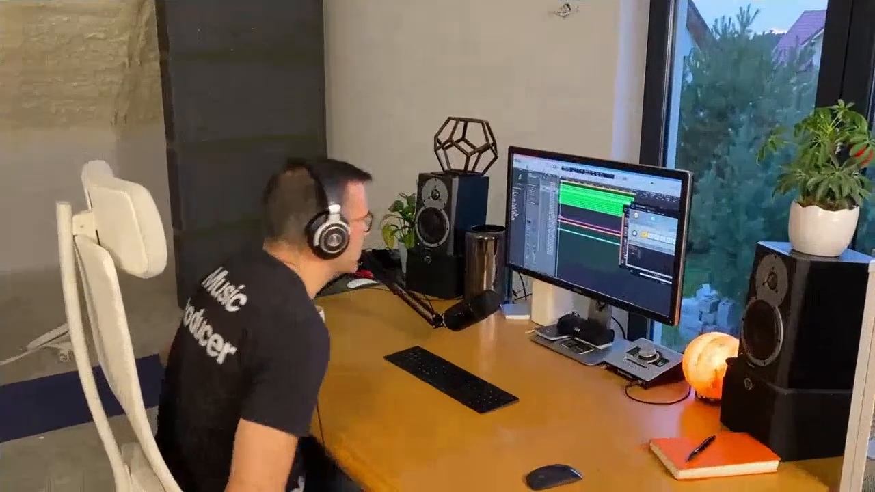